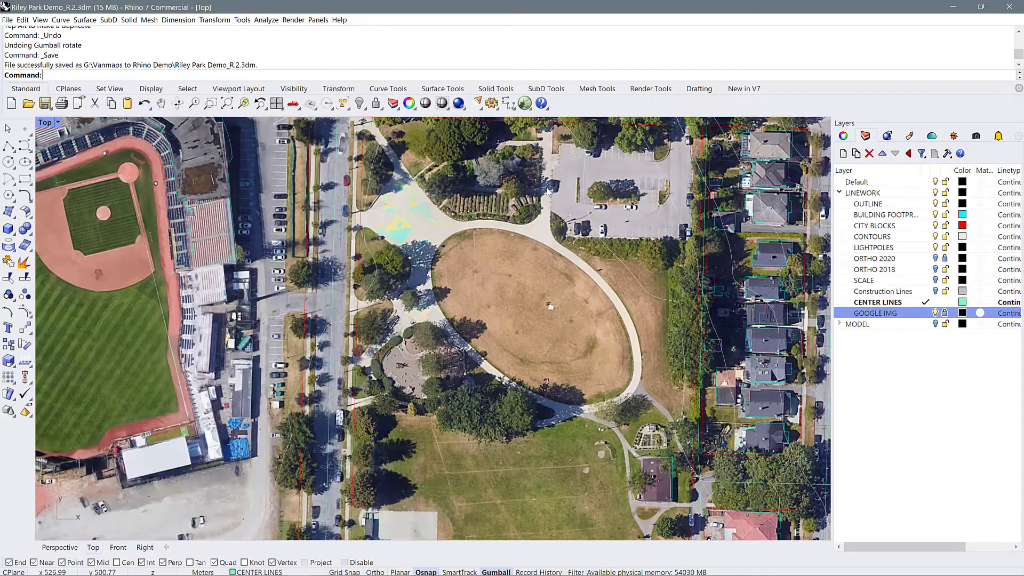
{"action": "scroll", "coordinate": [541, 290], "scroll_direction": "down", "scroll_amount": 5}
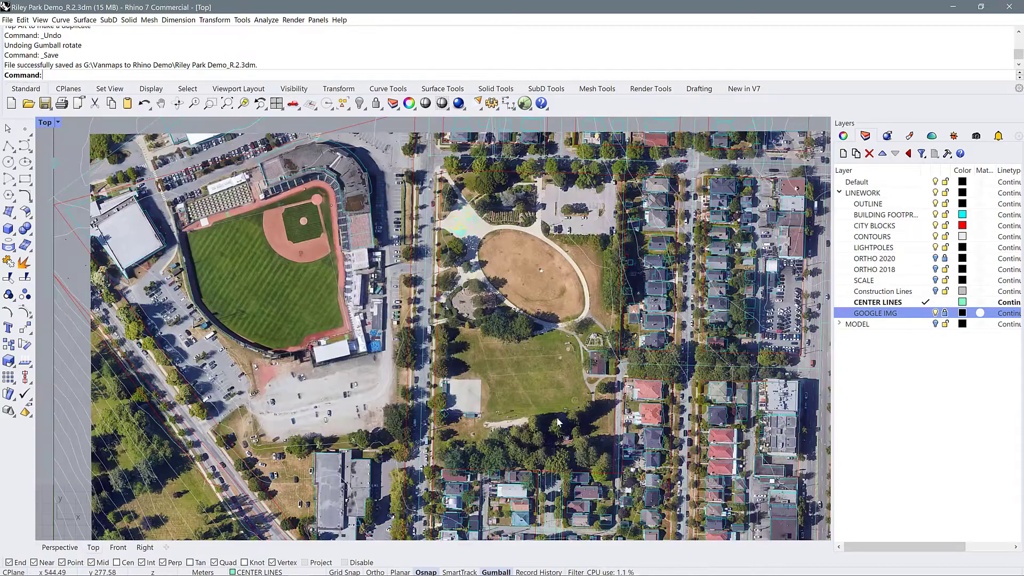
Delete the two curves east and the one west of the center line of the dead-end street south of the park
{"action": "scroll", "coordinate": [534, 483], "scroll_direction": "up", "scroll_amount": 5}
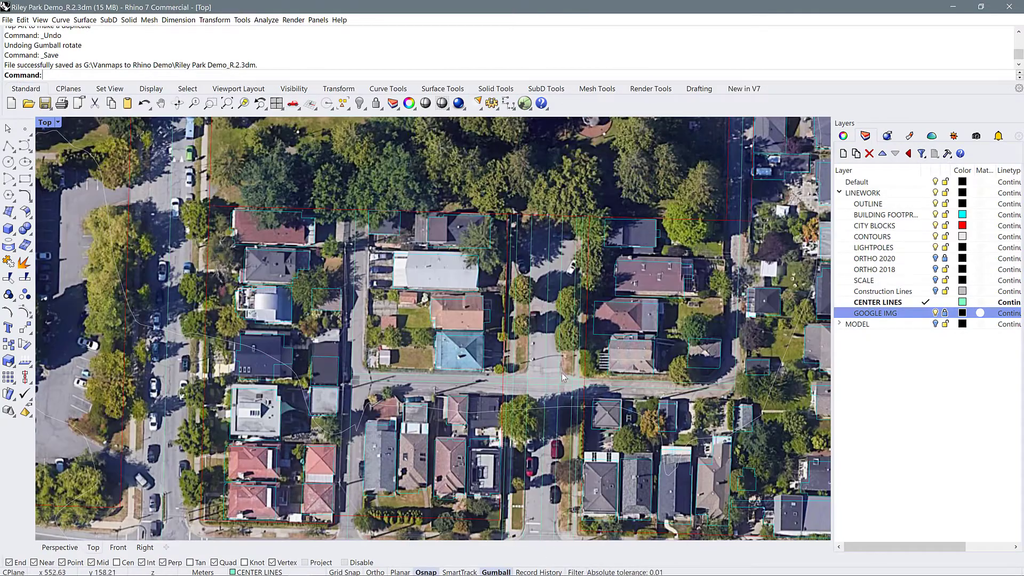
{"action": "scroll", "coordinate": [559, 374], "scroll_direction": "up", "scroll_amount": 1}
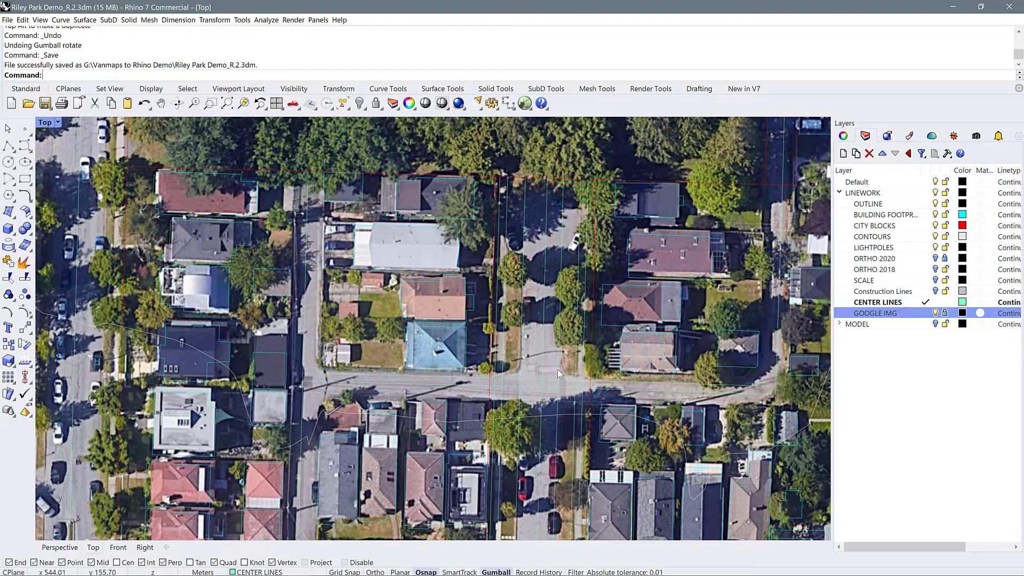
{"action": "left_click", "coordinate": [558, 374]}
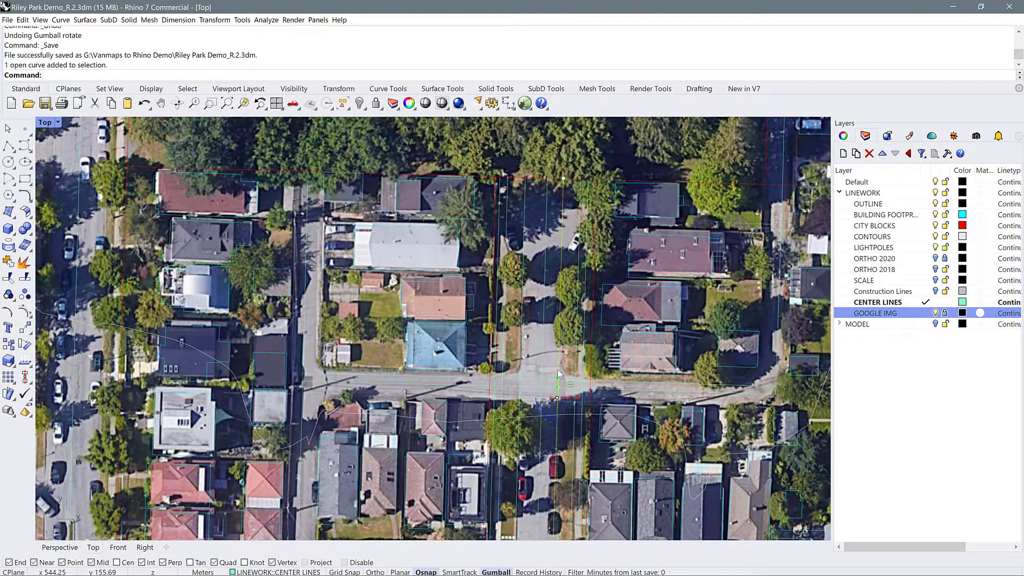
{"action": "scroll", "coordinate": [558, 370], "scroll_direction": "up", "scroll_amount": 2}
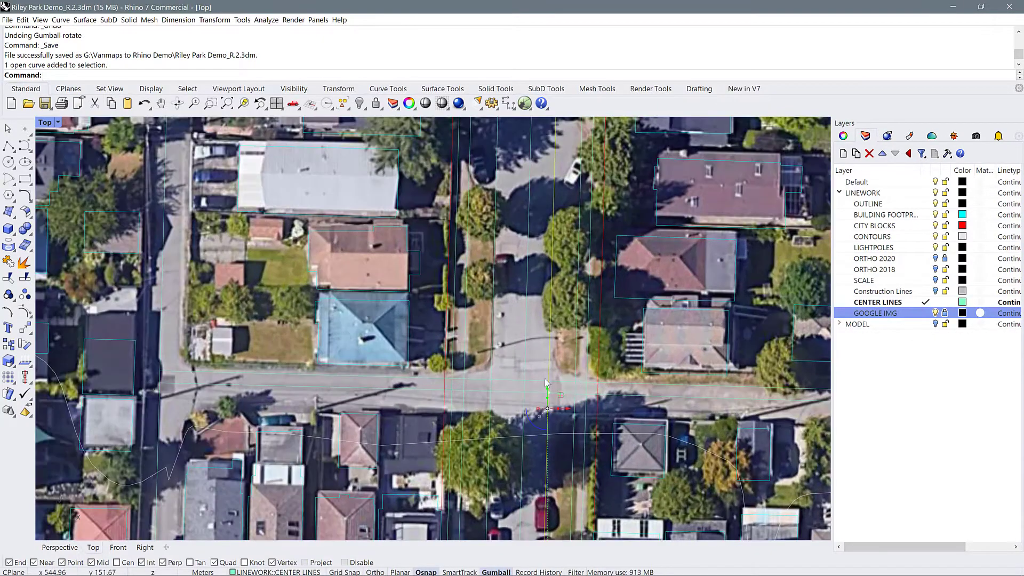
{"action": "key", "text": "Delete"}
{"action": "left_click", "coordinate": [577, 364]}
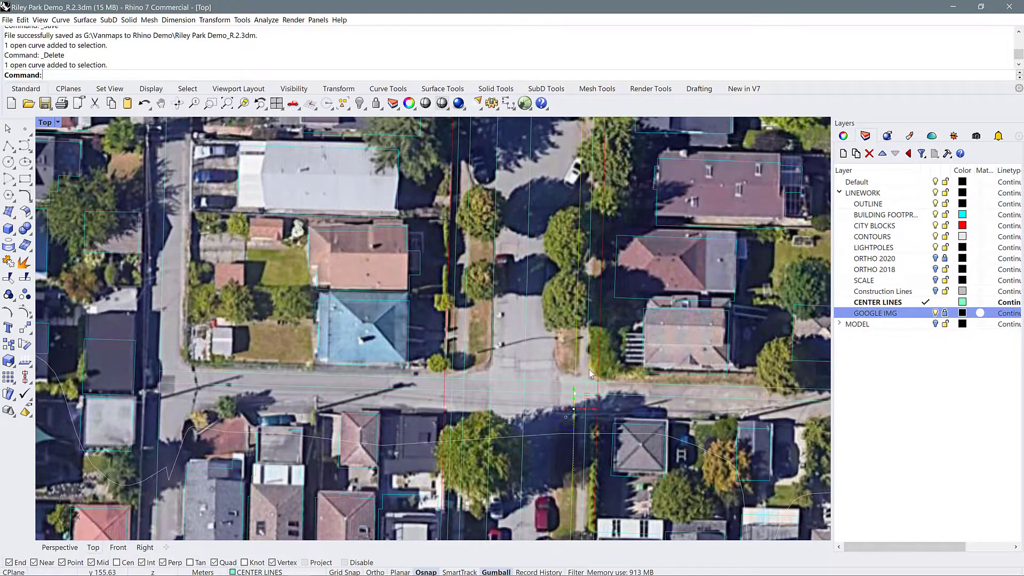
{"action": "key", "text": "Delete"}
{"action": "left_click", "coordinate": [472, 347]}
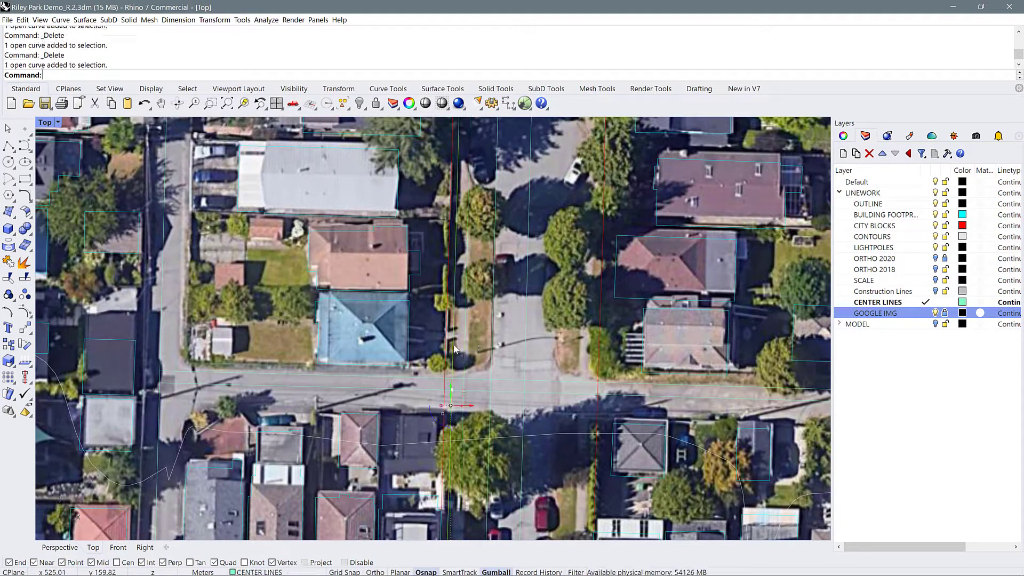
{"action": "key", "text": "Delete"}
{"action": "scroll", "coordinate": [505, 294], "scroll_direction": "down", "scroll_amount": 3}
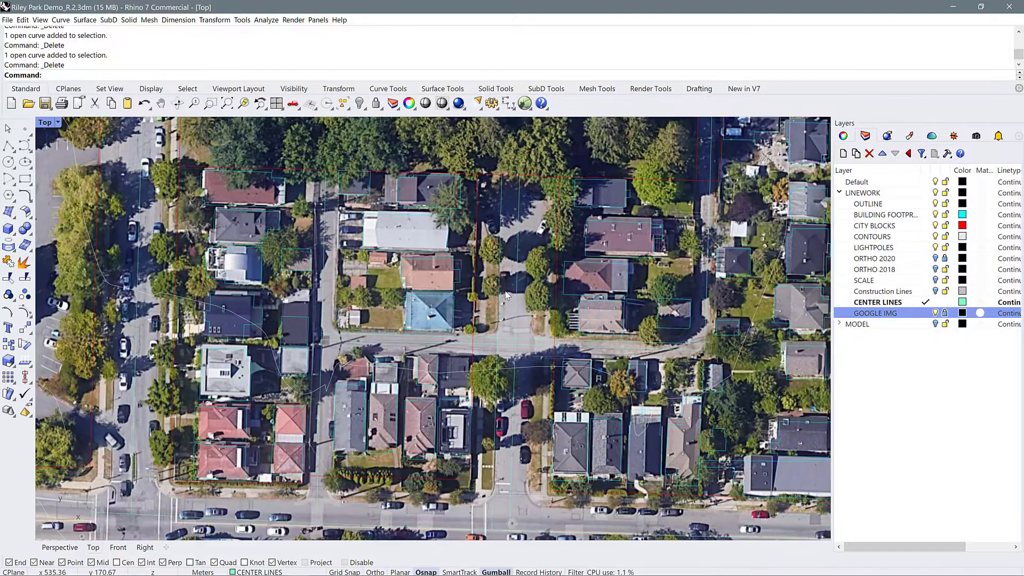
Offset the dead-end street's center line through a point on the east curb, about 5.8 m away
{"action": "scroll", "coordinate": [509, 474], "scroll_direction": "up", "scroll_amount": 5}
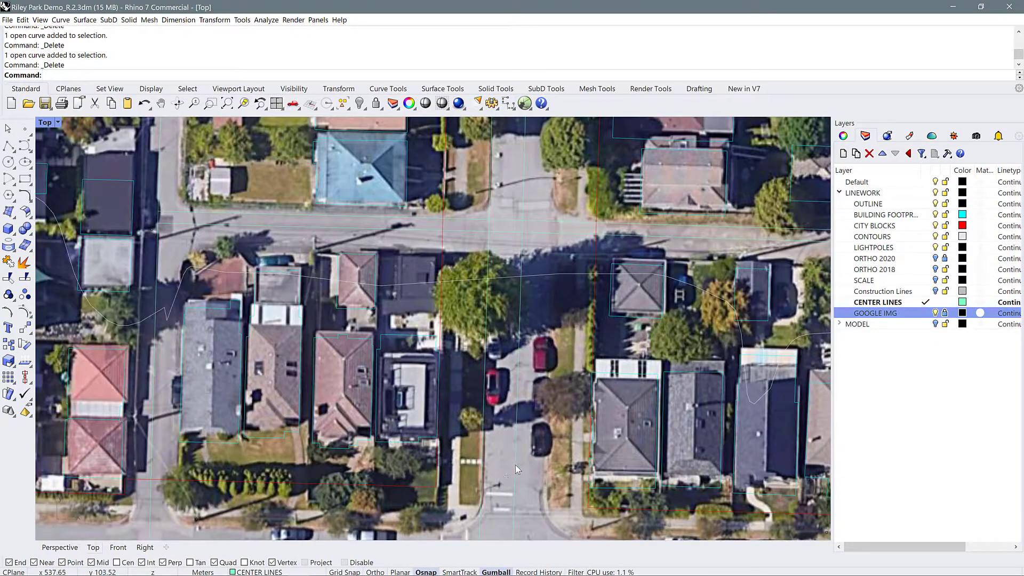
{"action": "left_click", "coordinate": [515, 465]}
{"action": "type", "text": "o"}
{"action": "key", "text": "Return"}
{"action": "left_click", "coordinate": [233, 75]}
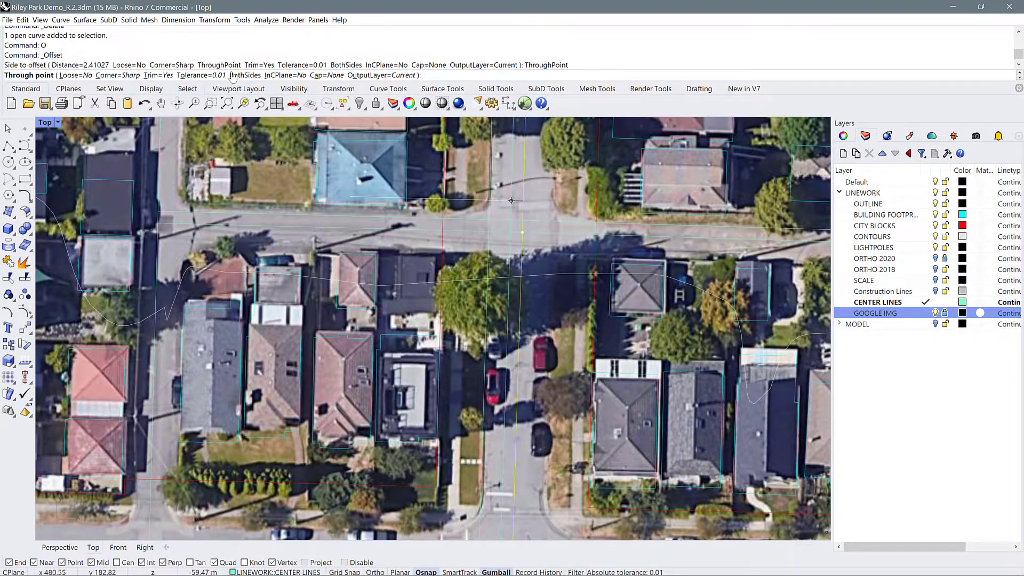
{"action": "left_click", "coordinate": [543, 490]}
Offset the east curb line through both edges of the east sidewalk, about 5.5 m and a further 2.3 m
{"action": "left_click", "coordinate": [544, 421]}
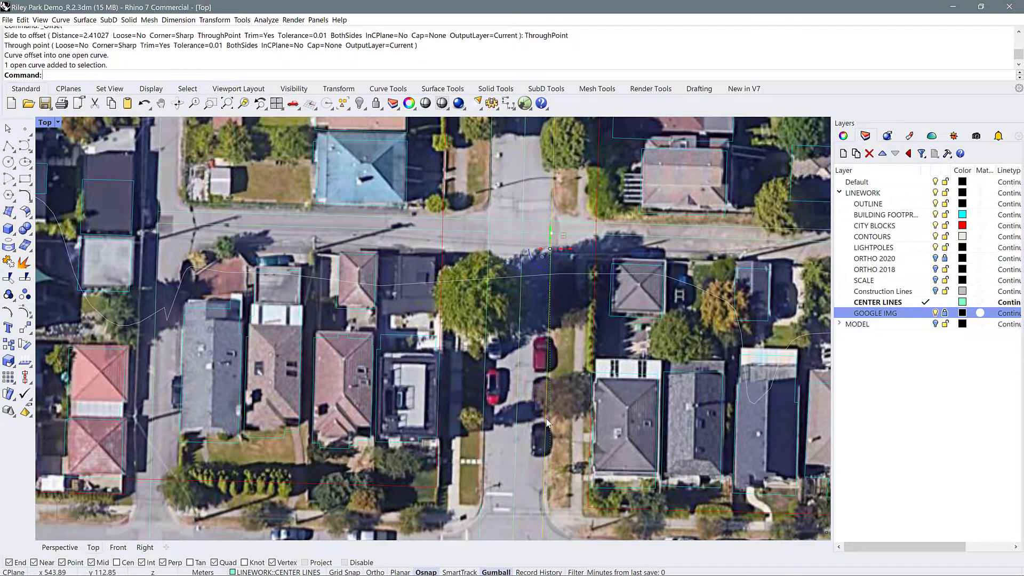
{"action": "type", "text": "o"}
{"action": "key", "text": "Return"}
{"action": "left_click", "coordinate": [219, 76]}
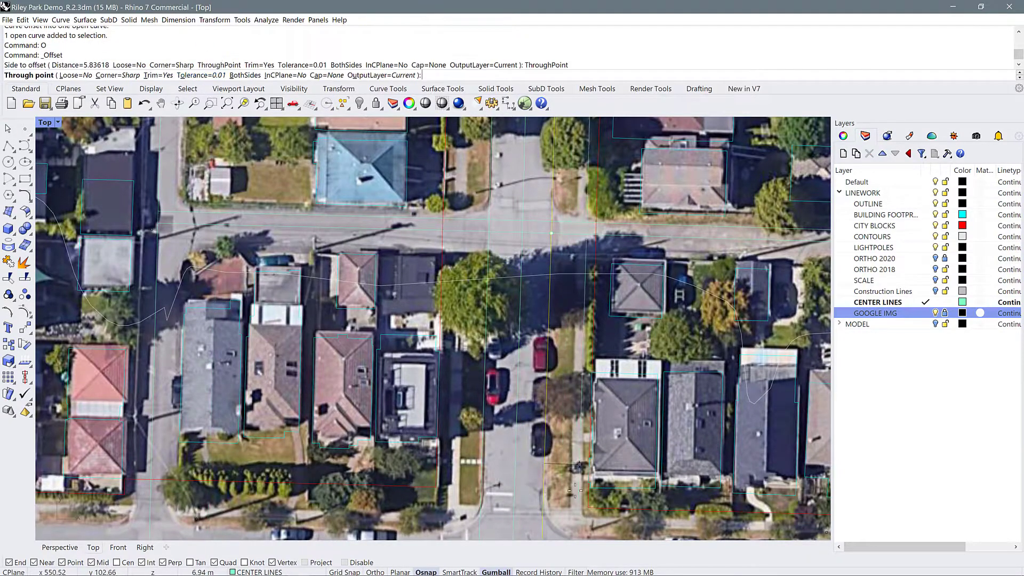
{"action": "left_click", "coordinate": [571, 506]}
{"action": "type", "text": "o"}
{"action": "key", "text": "Return"}
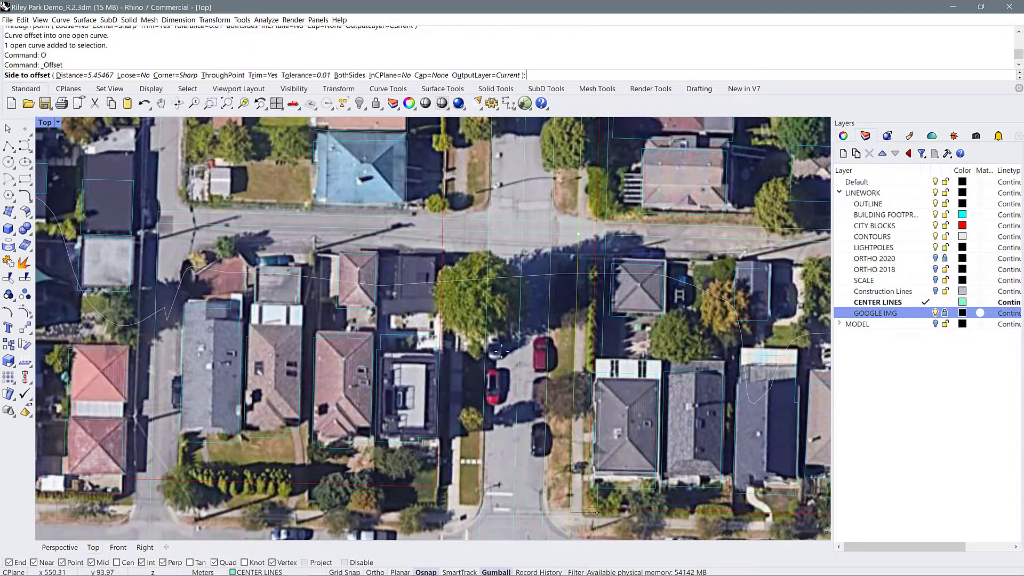
{"action": "left_click", "coordinate": [244, 76]}
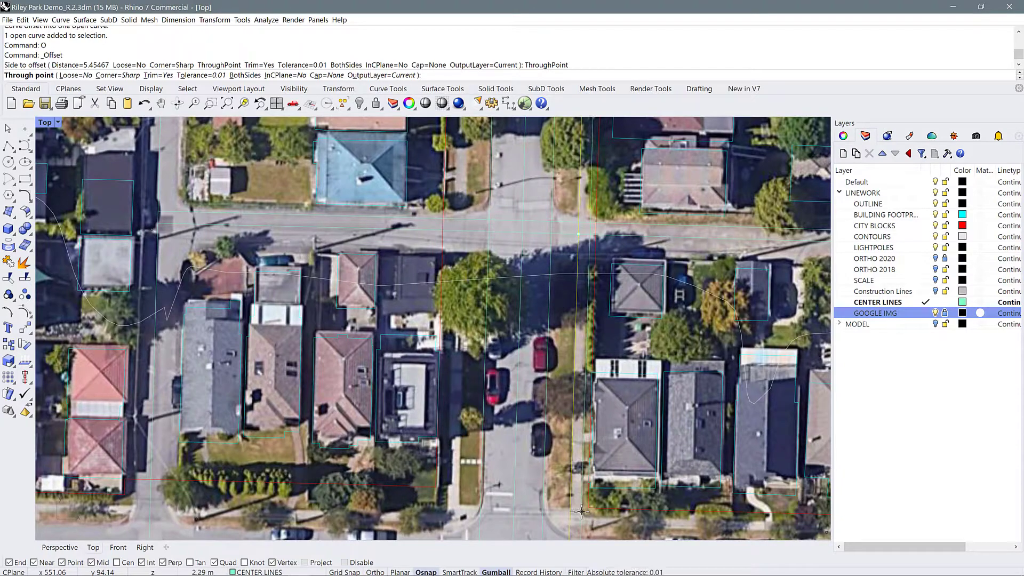
{"action": "left_click", "coordinate": [581, 512]}
Offset the west curb line through both edges of the west sidewalk, about 4.8 m and a further 2.2 m
{"action": "left_click", "coordinate": [490, 215]}
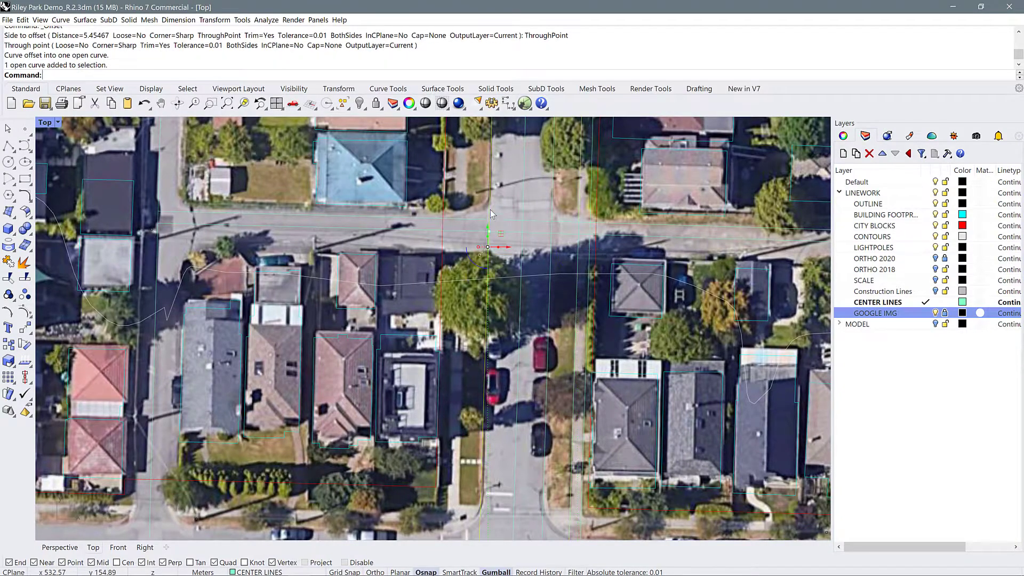
{"action": "type", "text": "O"}
{"action": "key", "text": "Return"}
{"action": "left_click", "coordinate": [222, 76]}
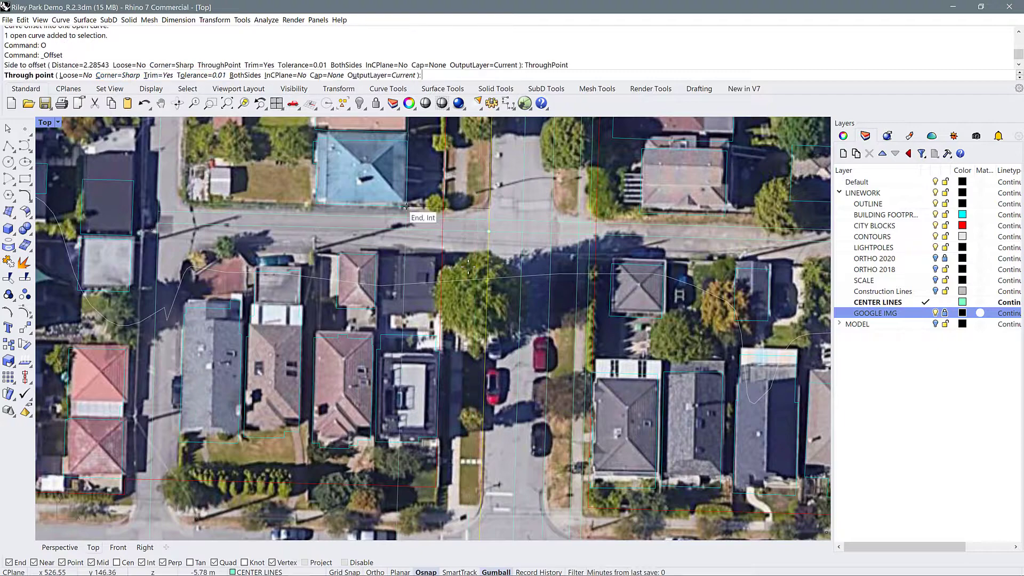
{"action": "left_click", "coordinate": [467, 191]}
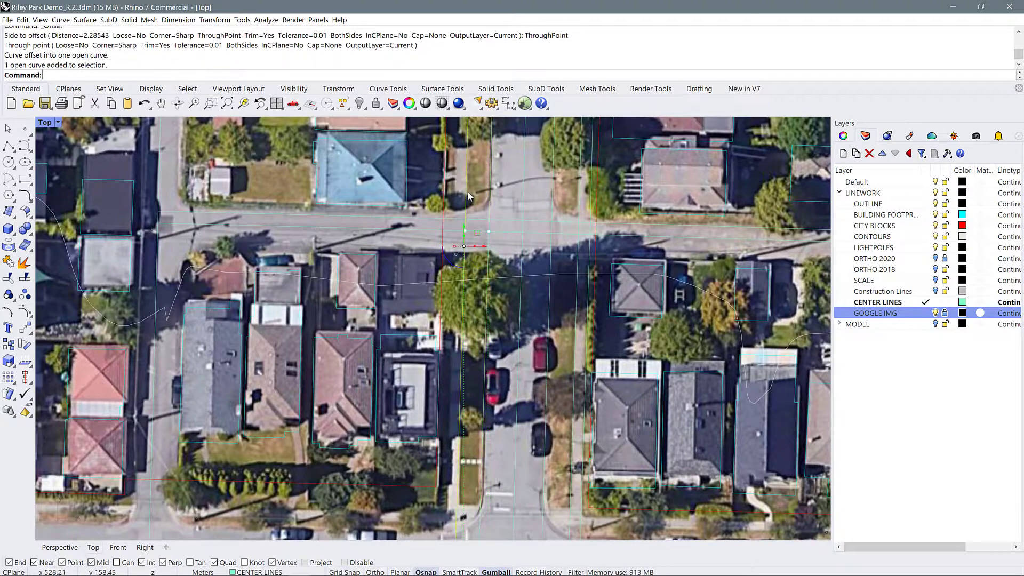
{"action": "type", "text": "O"}
{"action": "key", "text": "Return"}
{"action": "left_click", "coordinate": [218, 75]}
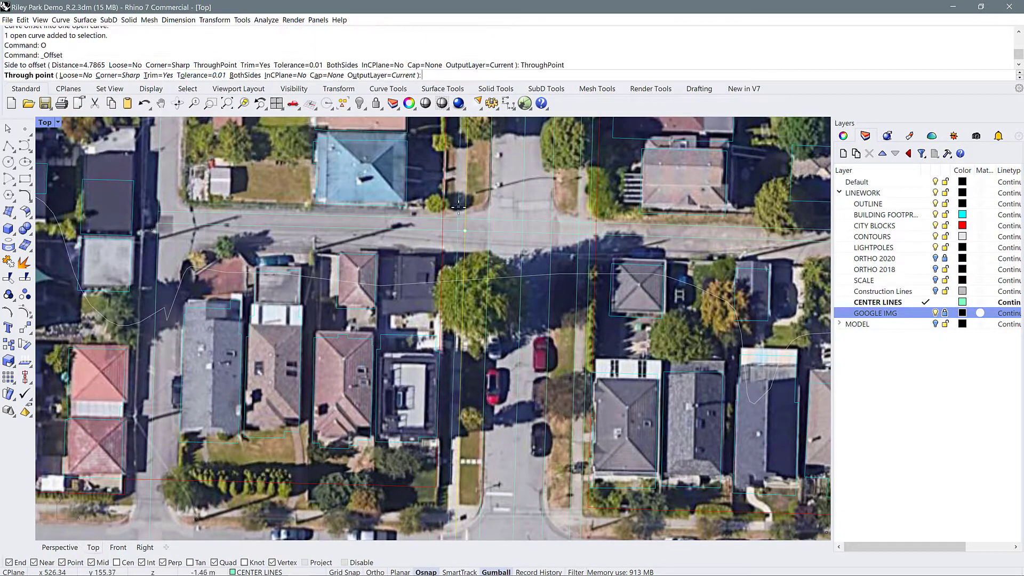
{"action": "left_click", "coordinate": [455, 205]}
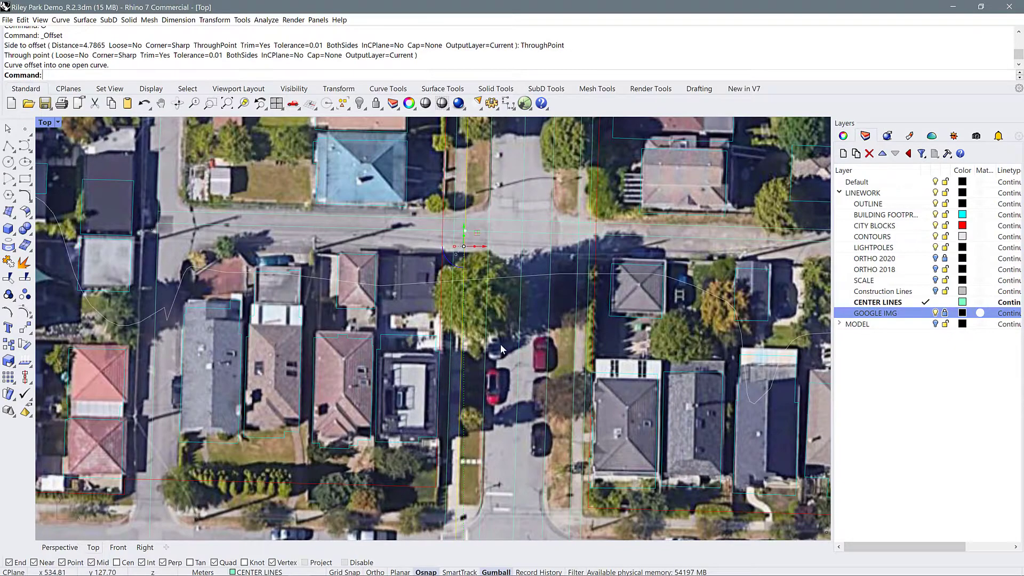
Delete the existing curve near the north edge of the east-west lane crossing the dead-end street
{"action": "scroll", "coordinate": [504, 352], "scroll_direction": "down", "scroll_amount": 3}
{"action": "scroll", "coordinate": [540, 286], "scroll_direction": "down", "scroll_amount": 2}
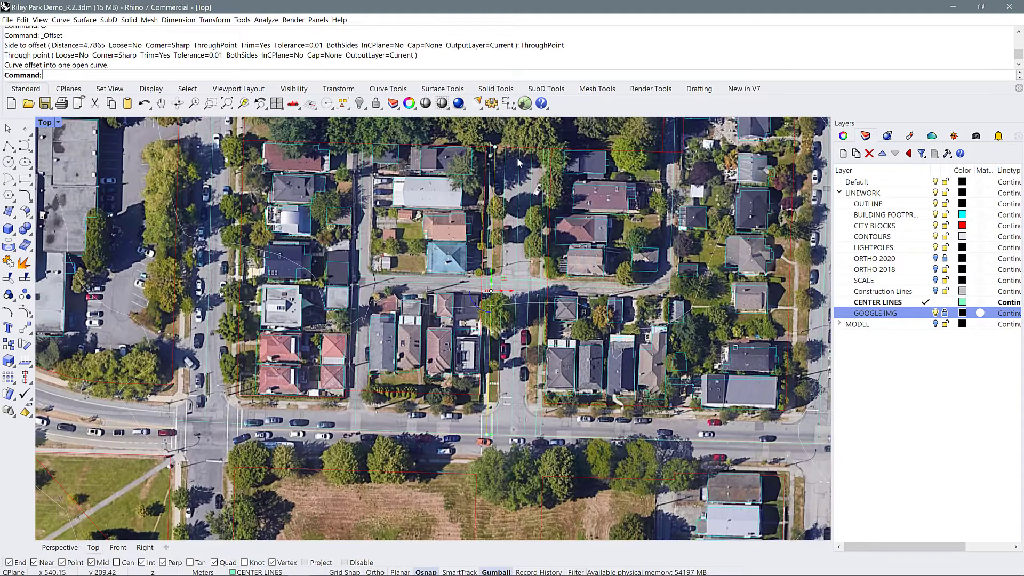
{"action": "scroll", "coordinate": [411, 307], "scroll_direction": "up", "scroll_amount": 2}
{"action": "scroll", "coordinate": [459, 312], "scroll_direction": "up", "scroll_amount": 5}
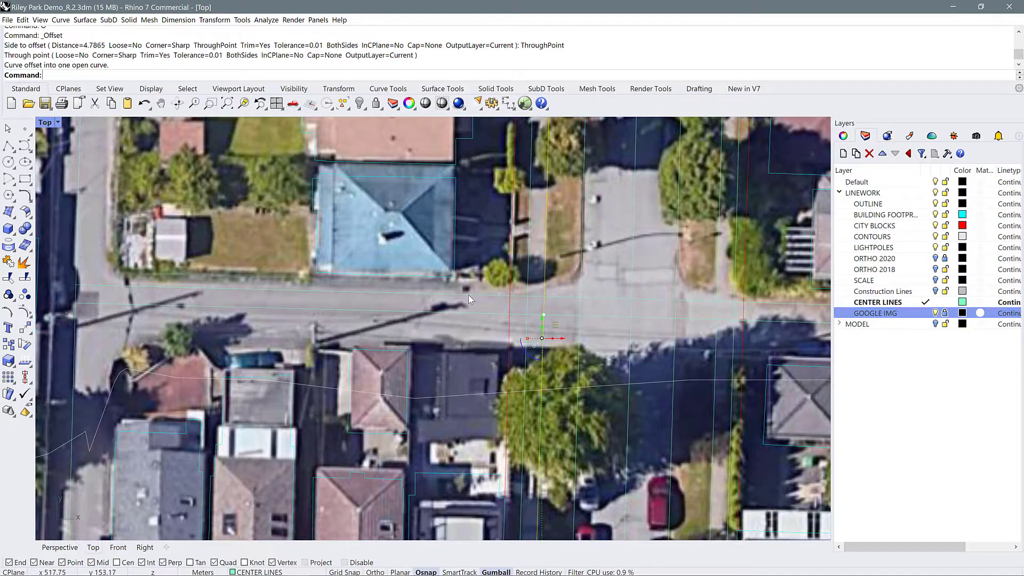
{"action": "left_click", "coordinate": [468, 295]}
{"action": "scroll", "coordinate": [258, 293], "scroll_direction": "down", "scroll_amount": 3}
{"action": "key", "text": "Delete"}
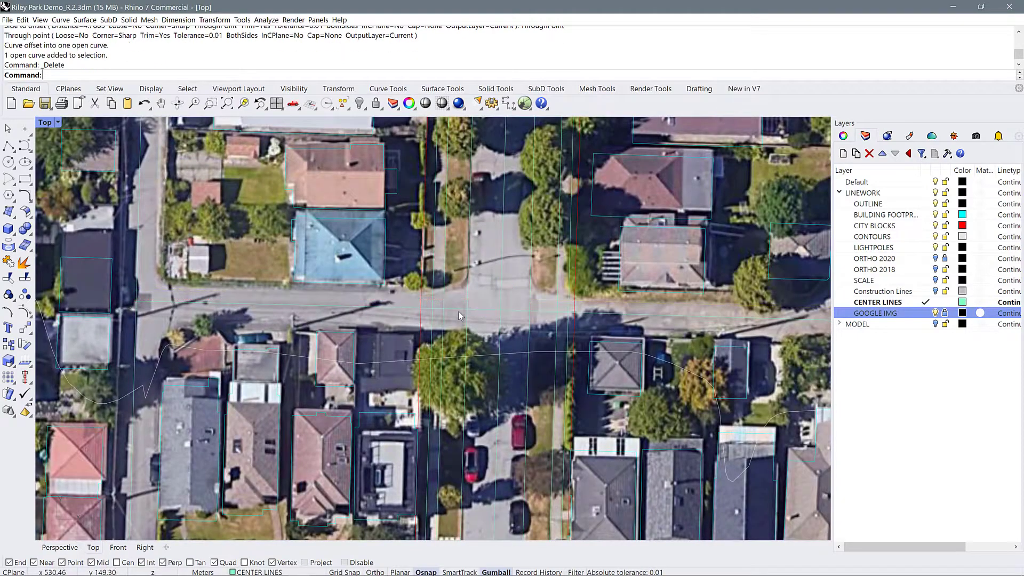
Offset the cross lane's center line through its north edge, about 2.7 m away
{"action": "left_click", "coordinate": [397, 305]}
{"action": "type", "text": "O"}
{"action": "key", "text": "Return"}
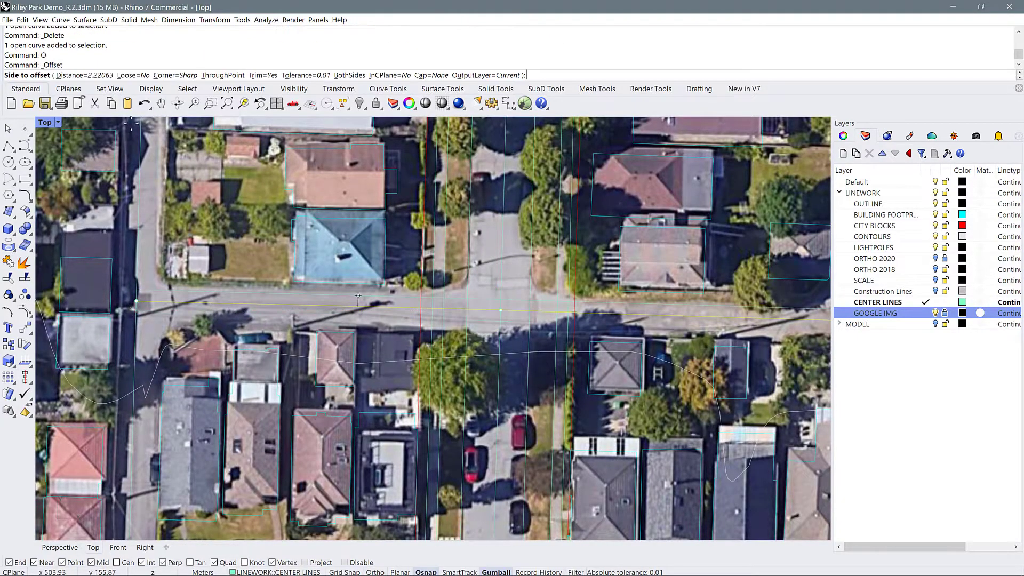
{"action": "left_click", "coordinate": [223, 75]}
{"action": "scroll", "coordinate": [414, 293], "scroll_direction": "up", "scroll_amount": 4}
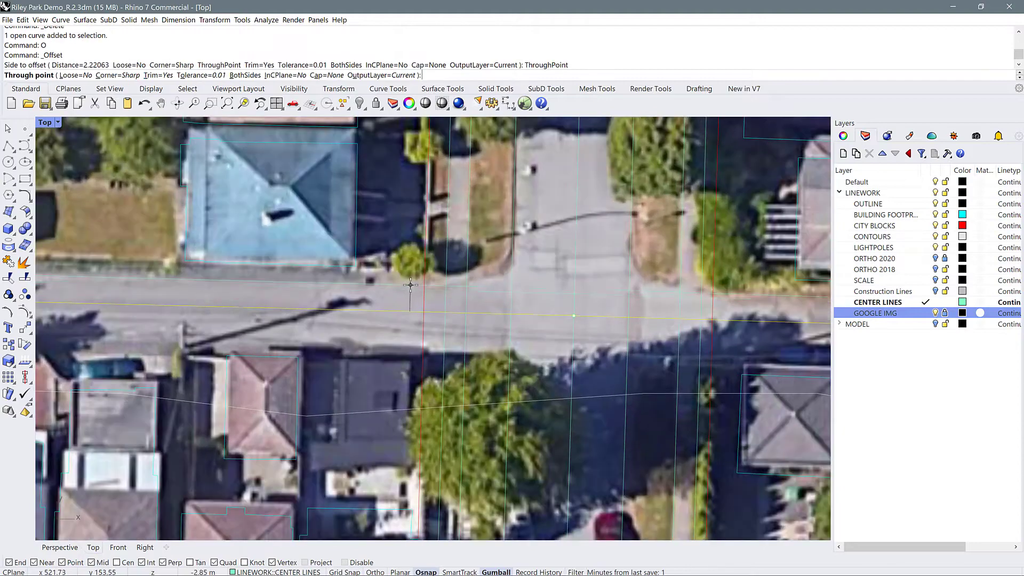
{"action": "scroll", "coordinate": [409, 283], "scroll_direction": "down", "scroll_amount": 3}
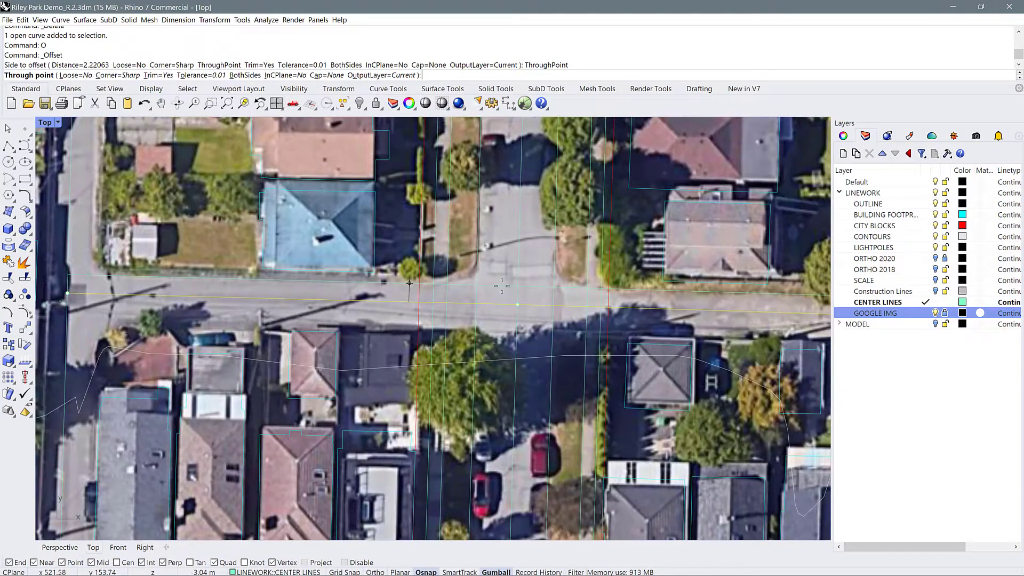
{"action": "left_click", "coordinate": [689, 293]}
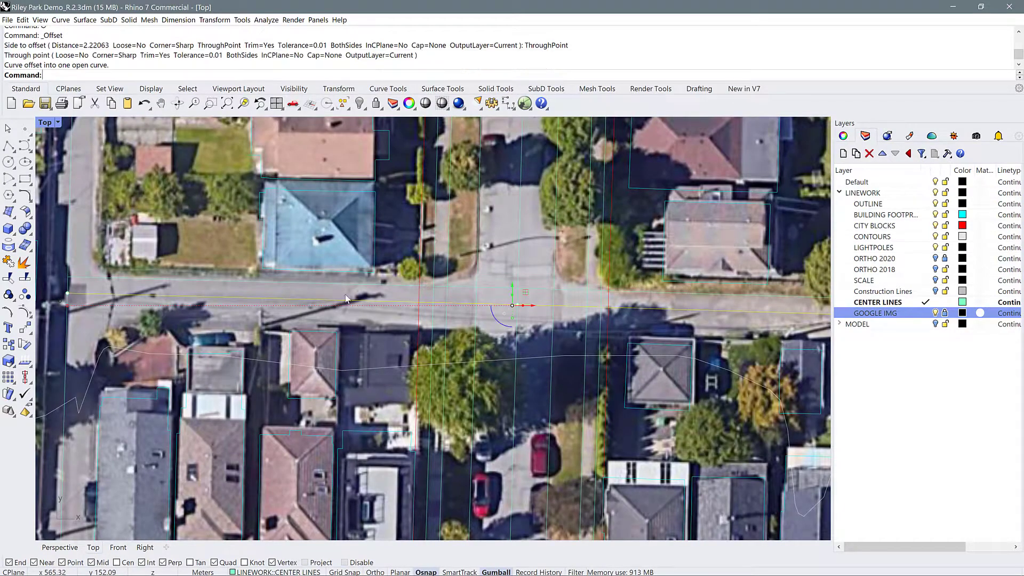
Offset the cross lane's center line through its south edge, about 4 m away
{"action": "type", "text": "O"}
{"action": "key", "text": "Return"}
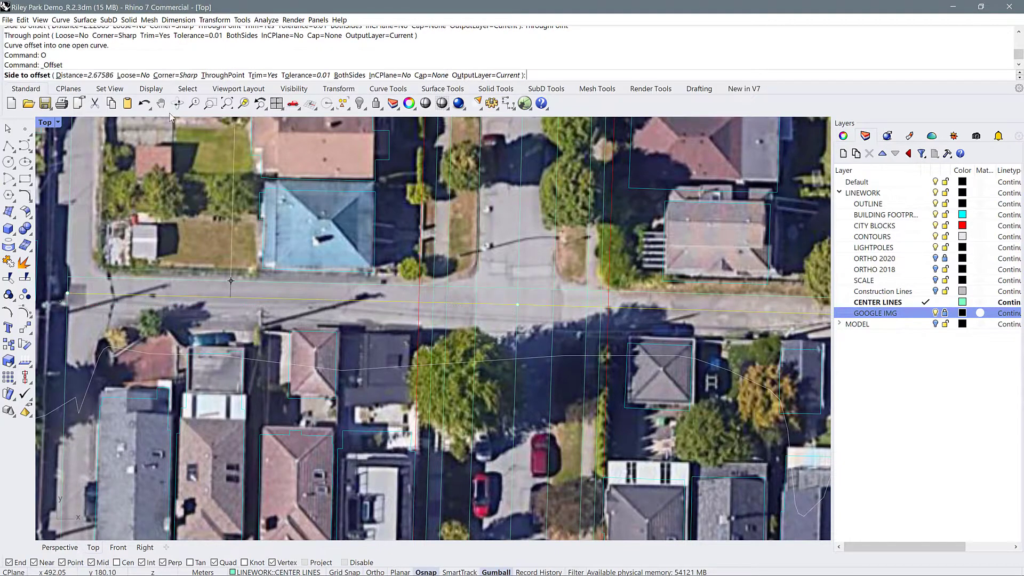
{"action": "left_click", "coordinate": [223, 75]}
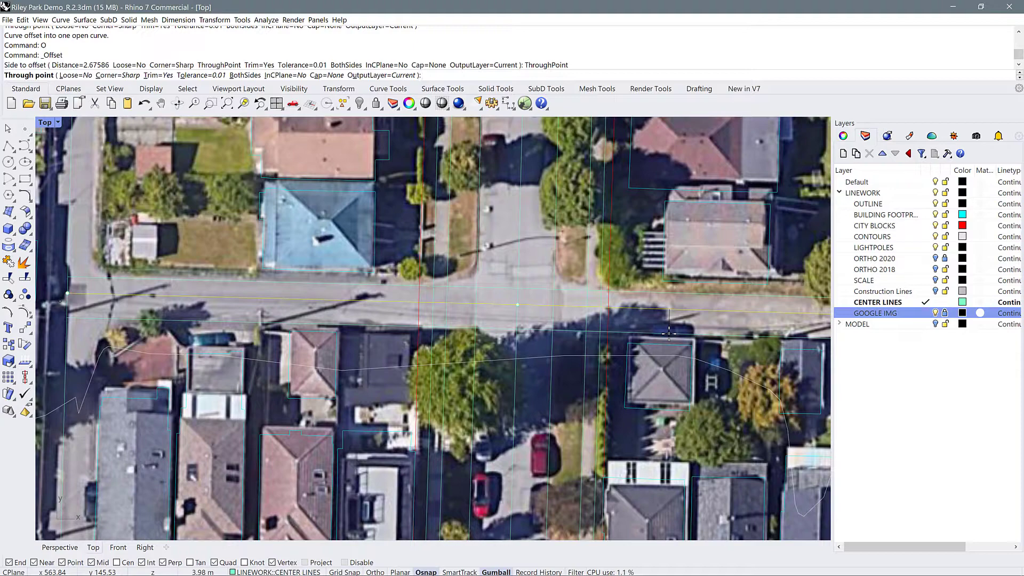
{"action": "left_click", "coordinate": [669, 333]}
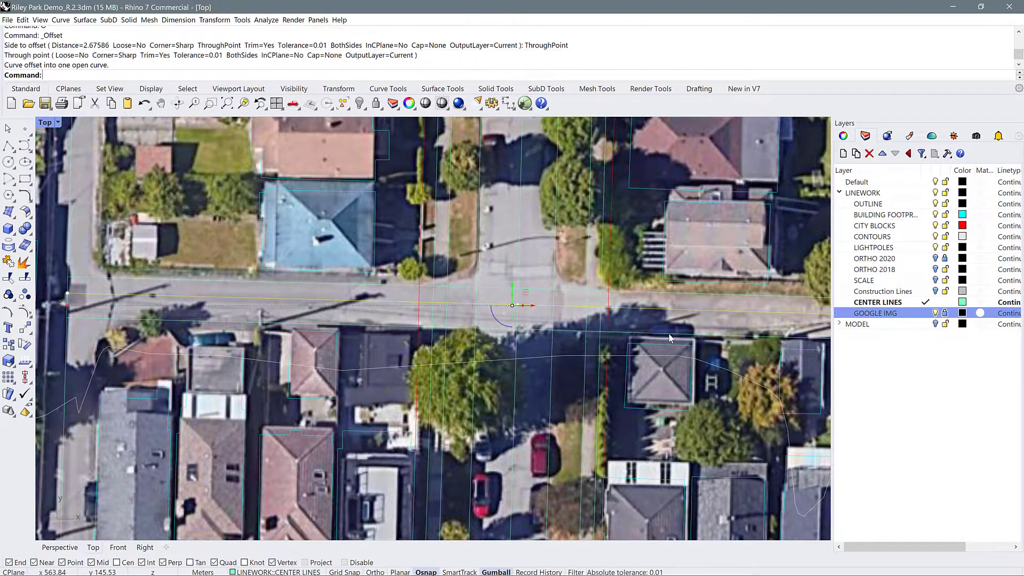
Offset the center line of the alley west of the blue-roofed house through the alley's pavement edges
{"action": "scroll", "coordinate": [671, 328], "scroll_direction": "down", "scroll_amount": 6}
{"action": "scroll", "coordinate": [356, 248], "scroll_direction": "up", "scroll_amount": 4}
{"action": "left_click", "coordinate": [345, 255]}
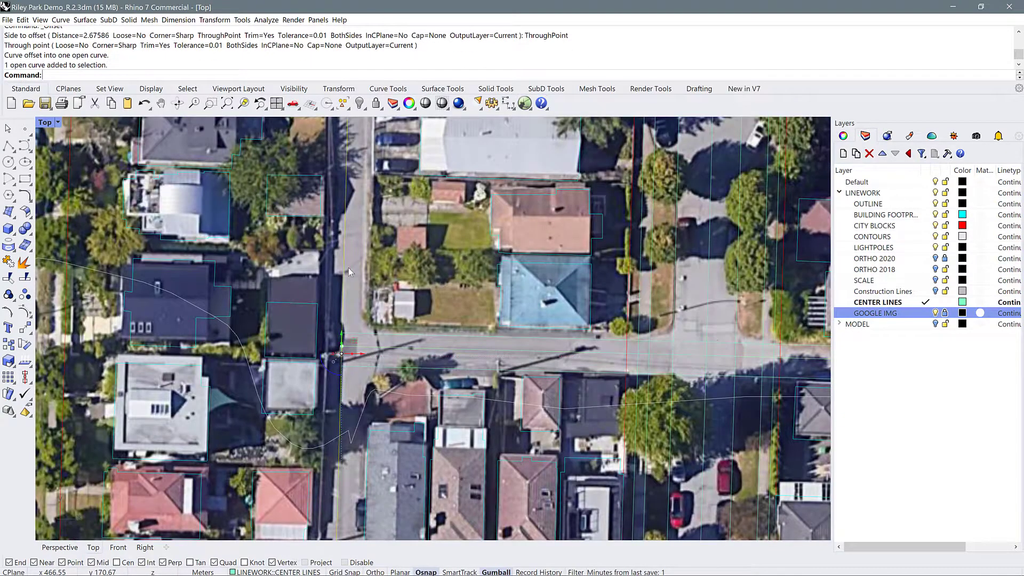
{"action": "type", "text": "o"}
{"action": "key", "text": "Return"}
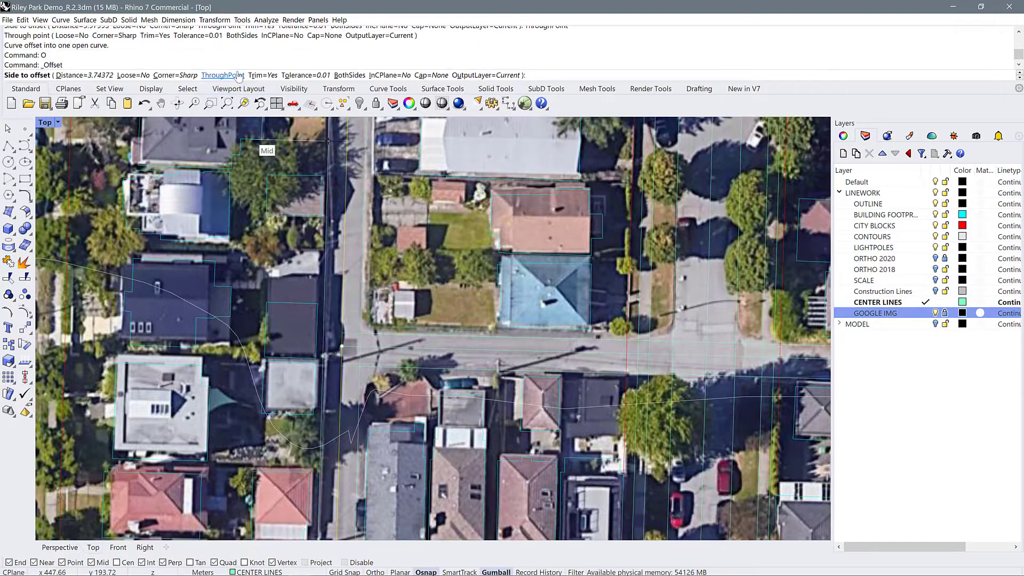
{"action": "left_click", "coordinate": [223, 75]}
{"action": "left_click", "coordinate": [327, 332]}
Offset the center line of the alley at the east end of the cross lane through the alley's pavement edge
{"action": "scroll", "coordinate": [327, 332], "scroll_direction": "down", "scroll_amount": 6}
{"action": "scroll", "coordinate": [664, 320], "scroll_direction": "up", "scroll_amount": 2}
{"action": "left_click", "coordinate": [663, 262]}
{"action": "type", "text": "o"}
{"action": "key", "text": "Return"}
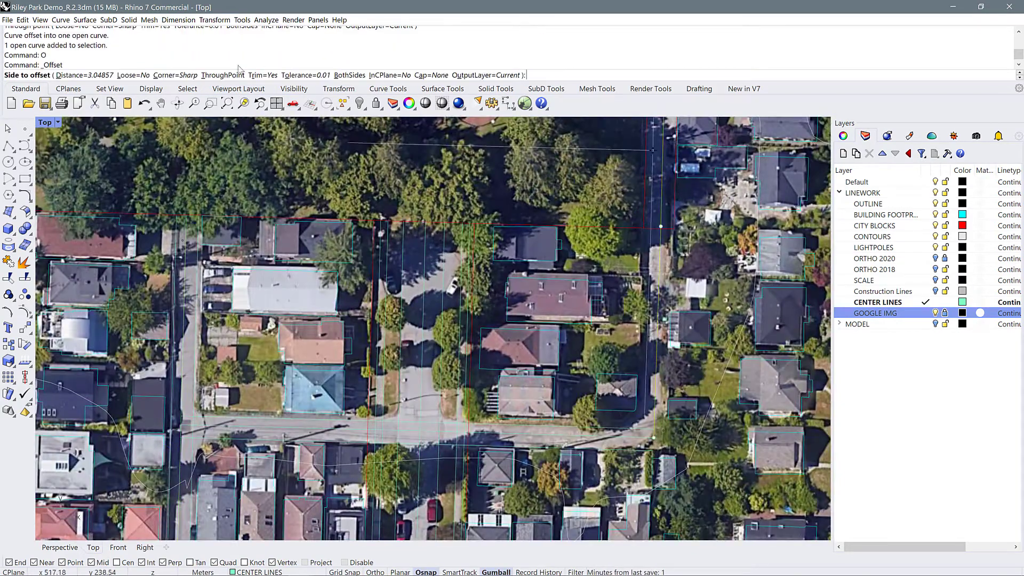
{"action": "left_click", "coordinate": [223, 76]}
{"action": "scroll", "coordinate": [667, 267], "scroll_direction": "up", "scroll_amount": 5}
{"action": "left_click", "coordinate": [637, 421]}
{"action": "scroll", "coordinate": [637, 421], "scroll_direction": "down", "scroll_amount": 5}
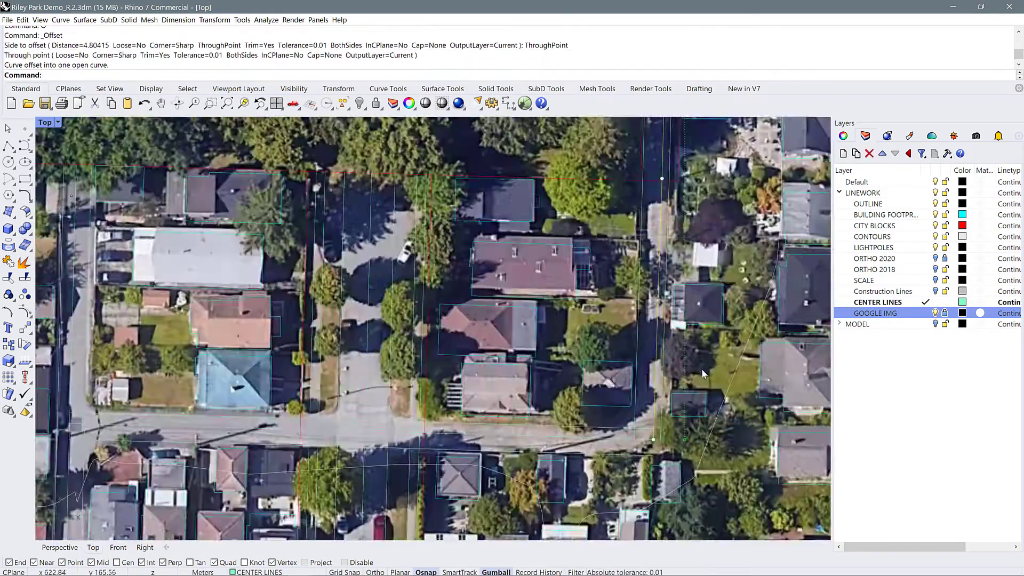
Offset the center line of the wide street along the park's west side through its east curb
{"action": "scroll", "coordinate": [295, 247], "scroll_direction": "up", "scroll_amount": 4}
{"action": "type", "text": "o"}
{"action": "key", "text": "Return"}
{"action": "left_click", "coordinate": [223, 75]}
{"action": "left_click", "coordinate": [321, 257]}
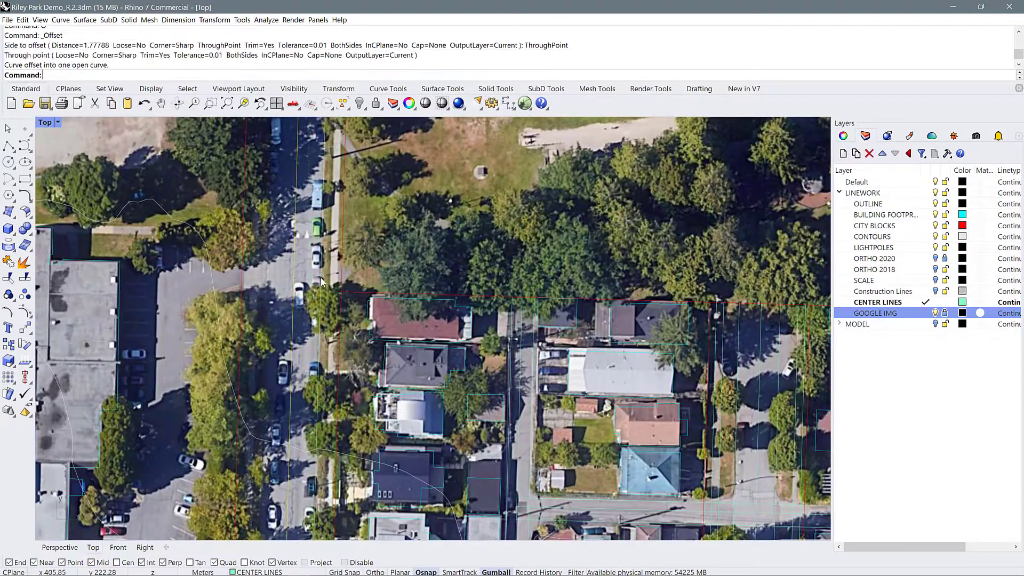
Add two more through-point offsets along the edges of the sidewalk on the wide street's east side
{"action": "left_click", "coordinate": [322, 257]}
{"action": "type", "text": "o"}
{"action": "key", "text": "Return"}
{"action": "left_click", "coordinate": [223, 75]}
{"action": "left_click", "coordinate": [332, 257]}
{"action": "left_click", "coordinate": [332, 257]}
{"action": "type", "text": "o"}
{"action": "key", "text": "Return"}
{"action": "left_click", "coordinate": [223, 76]}
{"action": "scroll", "coordinate": [334, 275], "scroll_direction": "up", "scroll_amount": 10}
{"action": "left_click", "coordinate": [344, 285]}
{"action": "scroll", "coordinate": [344, 286], "scroll_direction": "down", "scroll_amount": 10}
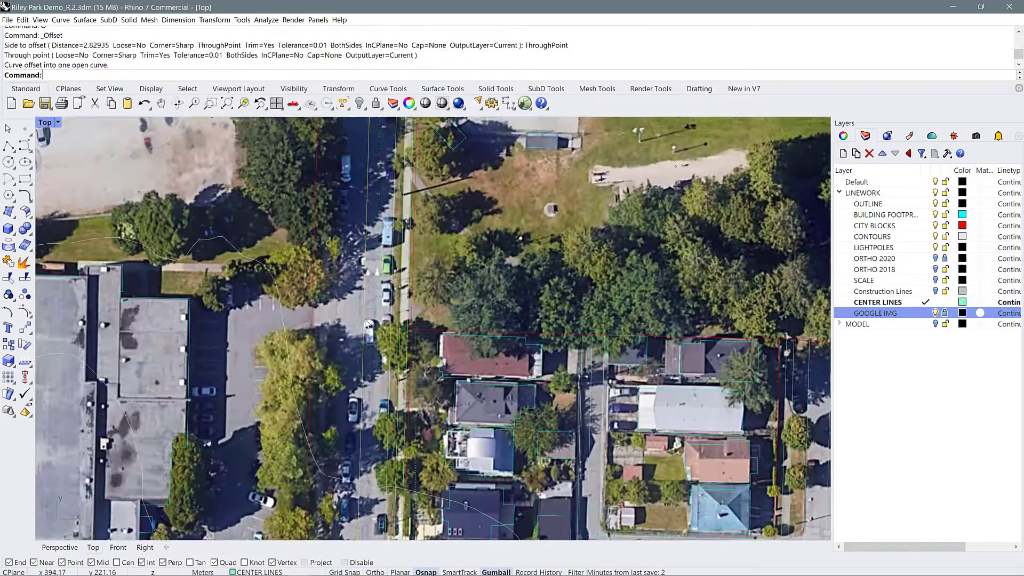
Offset the center line of the wide street along the park's west side through its west curb
{"action": "left_click", "coordinate": [336, 310]}
{"action": "left_click", "coordinate": [336, 310]}
{"action": "key", "text": "o"}
{"action": "key", "text": "Return"}
{"action": "left_click", "coordinate": [223, 75]}
{"action": "scroll", "coordinate": [335, 475], "scroll_direction": "up", "scroll_amount": 6}
{"action": "left_click", "coordinate": [325, 384]}
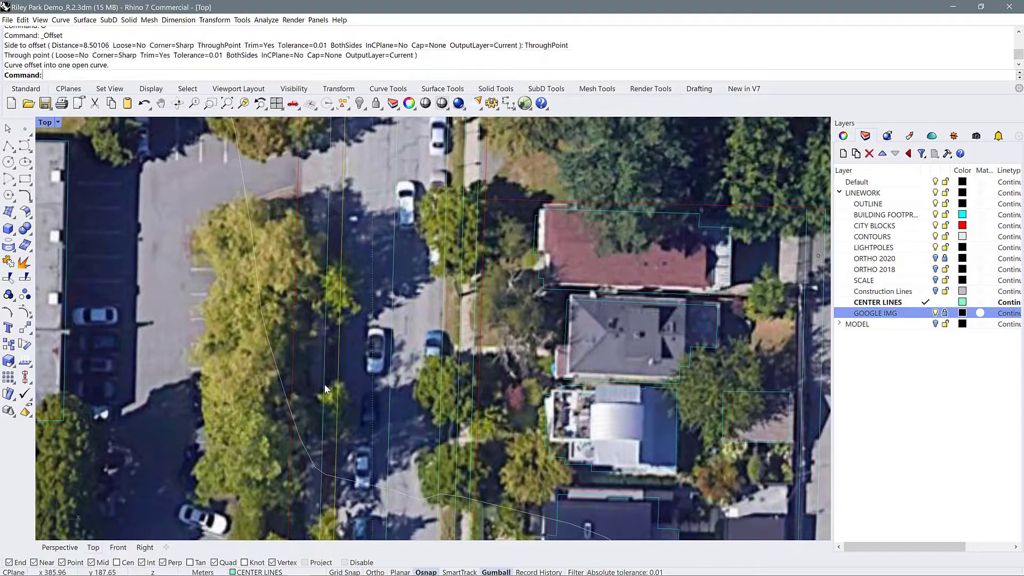
Add another through-point offset from the wide street's west curb line along the edge of the west sidewalk
{"action": "left_click", "coordinate": [324, 384]}
{"action": "key", "text": "o"}
{"action": "key", "text": "Return"}
{"action": "left_click", "coordinate": [310, 374]}
{"action": "scroll", "coordinate": [315, 374], "scroll_direction": "down", "scroll_amount": 15}
{"action": "scroll", "coordinate": [376, 136], "scroll_direction": "up", "scroll_amount": 10}
{"action": "scroll", "coordinate": [395, 373], "scroll_direction": "down", "scroll_amount": 7}
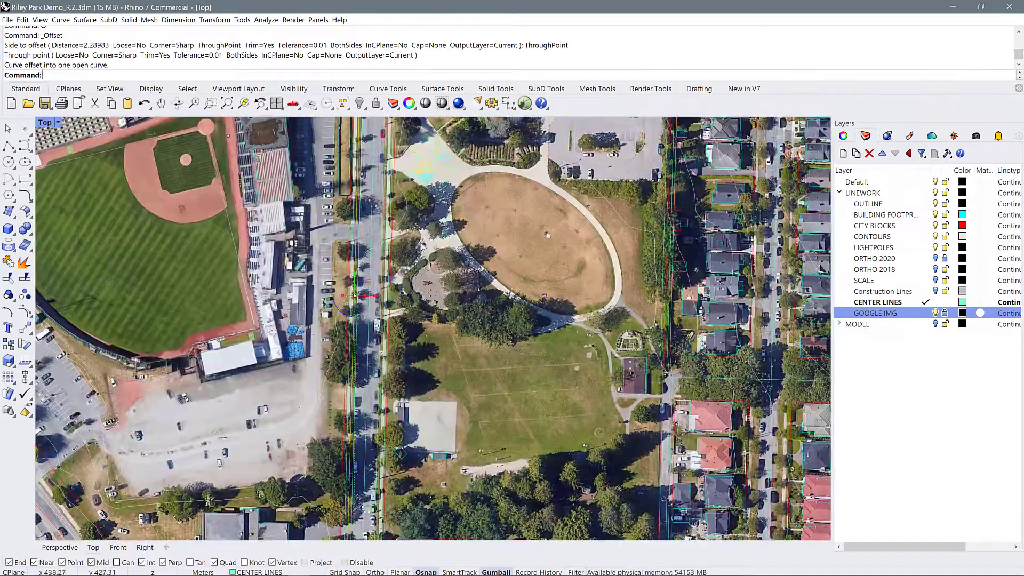
Offset the center line of the street along the park's north side through a point at its south curb
{"action": "scroll", "coordinate": [400, 140], "scroll_direction": "up", "scroll_amount": 6}
{"action": "scroll", "coordinate": [401, 141], "scroll_direction": "up", "scroll_amount": 2}
{"action": "scroll", "coordinate": [396, 180], "scroll_direction": "down", "scroll_amount": 6}
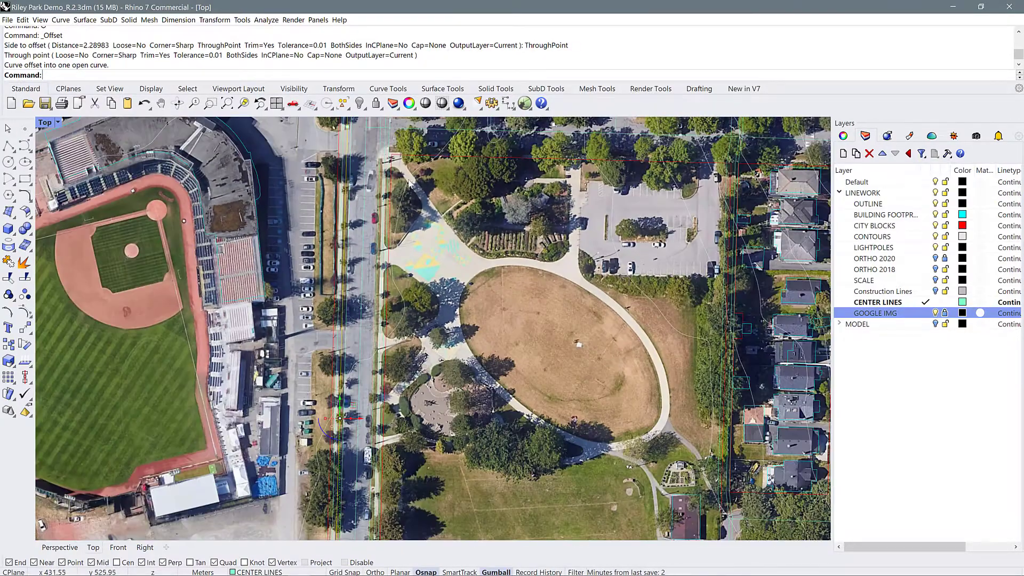
{"action": "scroll", "coordinate": [289, 152], "scroll_direction": "up", "scroll_amount": 6}
{"action": "scroll", "coordinate": [293, 151], "scroll_direction": "down", "scroll_amount": 2}
{"action": "left_click", "coordinate": [300, 152]}
{"action": "key", "text": "o"}
{"action": "key", "text": "Return"}
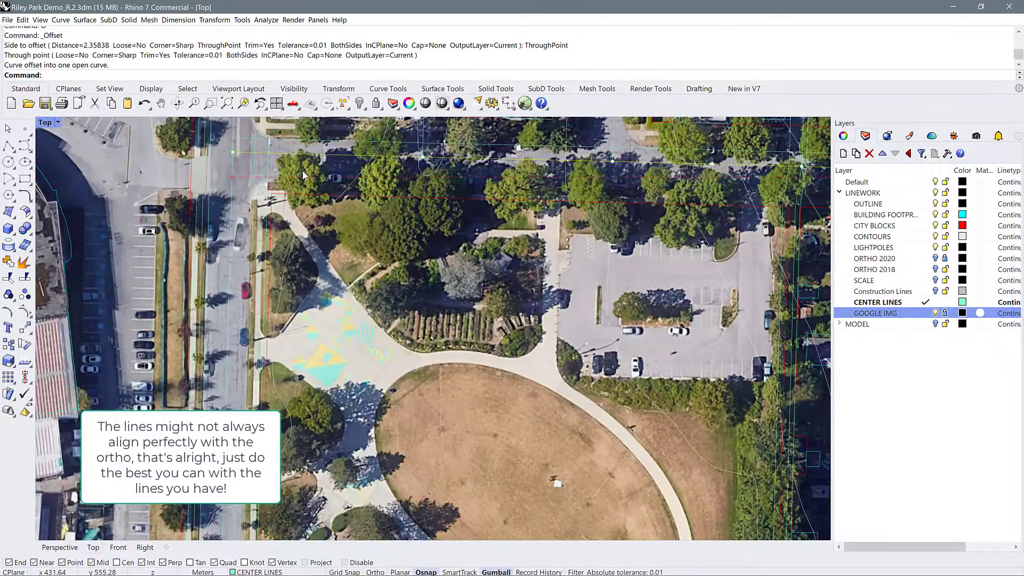
{"action": "scroll", "coordinate": [283, 154], "scroll_direction": "up", "scroll_amount": 2}
{"action": "left_click", "coordinate": [239, 79]}
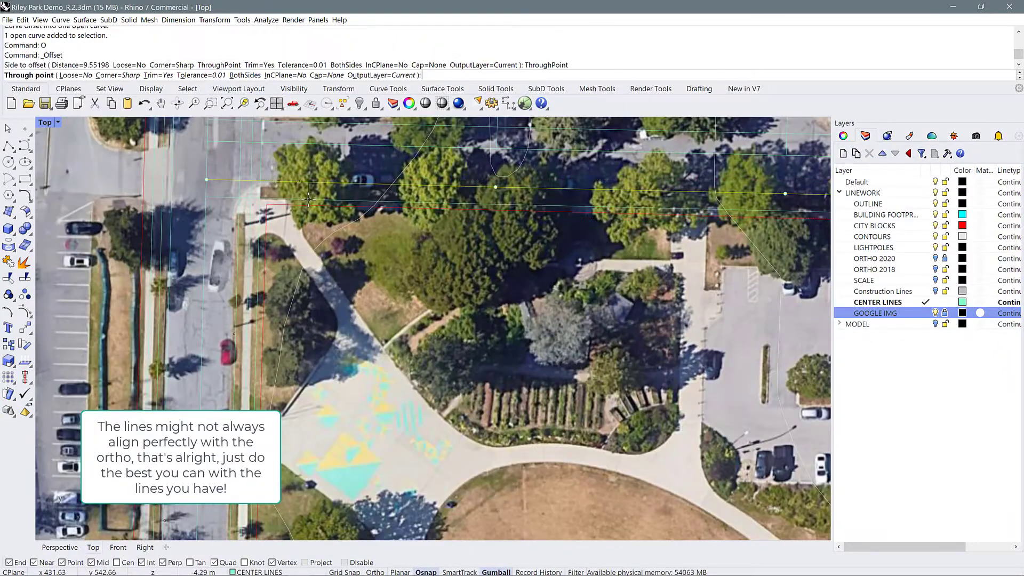
{"action": "left_click", "coordinate": [610, 207]}
{"action": "left_click", "coordinate": [611, 207]}
Add a through-point offset along the sidewalk edge on the park side of the northern street
{"action": "type", "text": "o"}
{"action": "key", "text": "Return"}
{"action": "left_click", "coordinate": [229, 78]}
{"action": "left_click", "coordinate": [680, 215]}
{"action": "scroll", "coordinate": [416, 294], "scroll_direction": "down", "scroll_amount": 7}
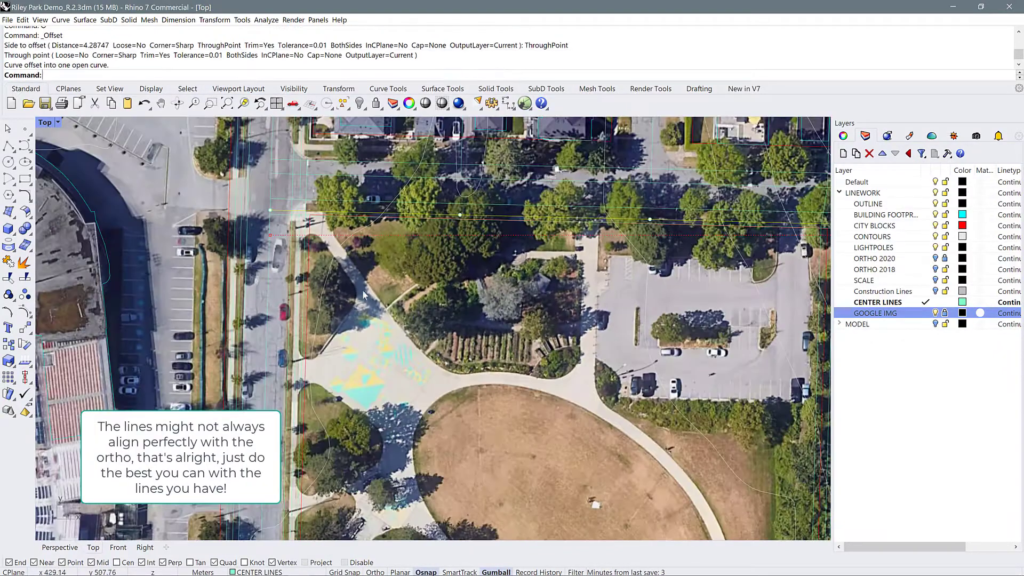
Add two through-point offsets on the northern street's north side, along its curb and sidewalk edges
{"action": "scroll", "coordinate": [359, 180], "scroll_direction": "up", "scroll_amount": 9}
{"action": "left_click", "coordinate": [341, 265]}
{"action": "key", "text": "o"}
{"action": "key", "text": "Return"}
{"action": "left_click", "coordinate": [227, 77]}
{"action": "left_click", "coordinate": [331, 247]}
{"action": "left_click", "coordinate": [331, 246]}
{"action": "key", "text": "o"}
{"action": "key", "text": "Return"}
{"action": "left_click", "coordinate": [250, 75]}
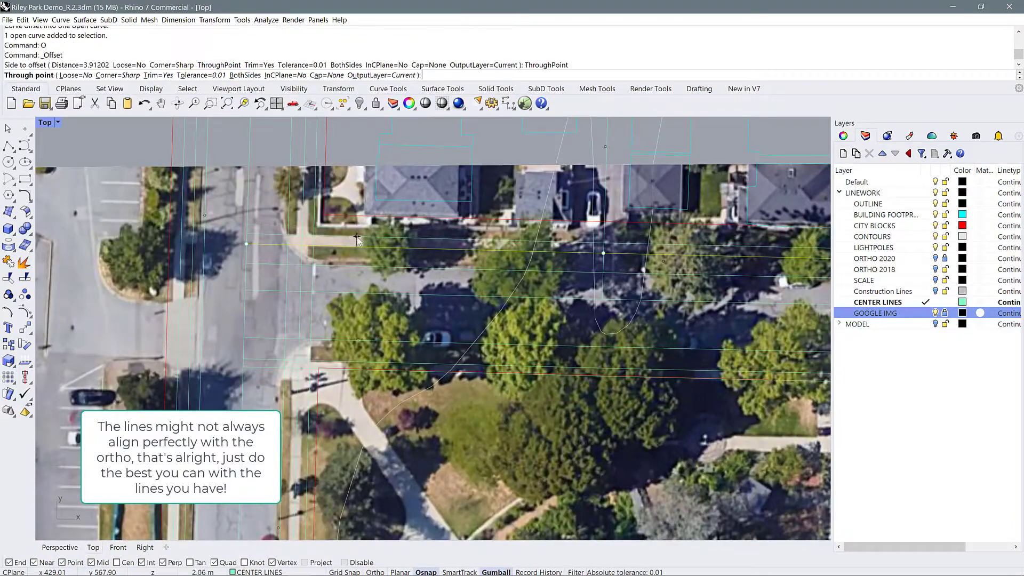
{"action": "left_click", "coordinate": [357, 246]}
{"action": "scroll", "coordinate": [357, 245], "scroll_direction": "down", "scroll_amount": 3}
{"action": "scroll", "coordinate": [534, 187], "scroll_direction": "down", "scroll_amount": 5}
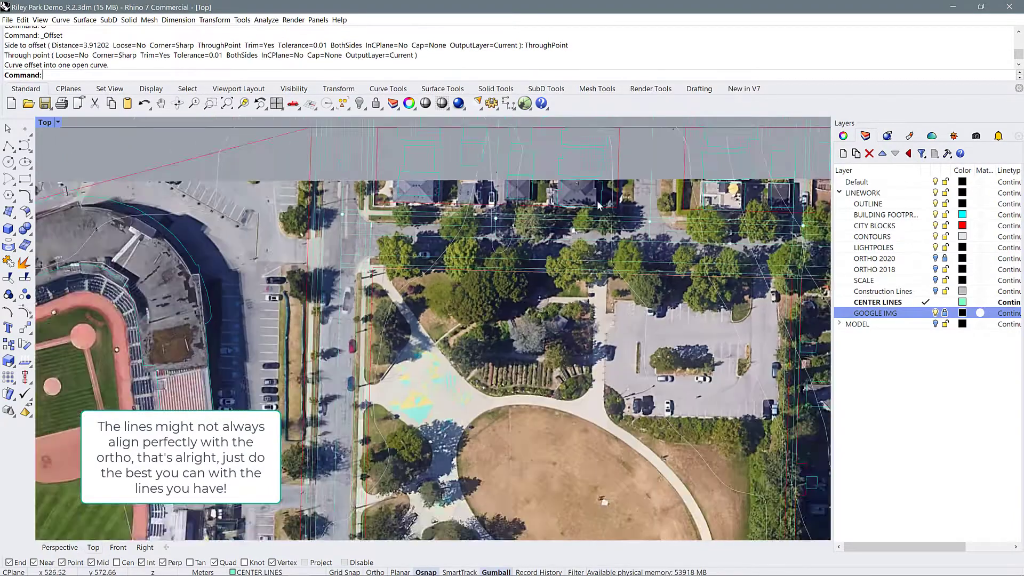
Offset the center line of the side street north of the parking lot through its west and east pavement edges
{"action": "scroll", "coordinate": [597, 200], "scroll_direction": "up", "scroll_amount": 8}
{"action": "left_click", "coordinate": [556, 175]}
{"action": "type", "text": "o"}
{"action": "key", "text": "Return"}
{"action": "left_click", "coordinate": [229, 75]}
{"action": "left_click", "coordinate": [523, 205]}
{"action": "key", "text": "o"}
{"action": "key", "text": "Return"}
{"action": "left_click", "coordinate": [229, 76]}
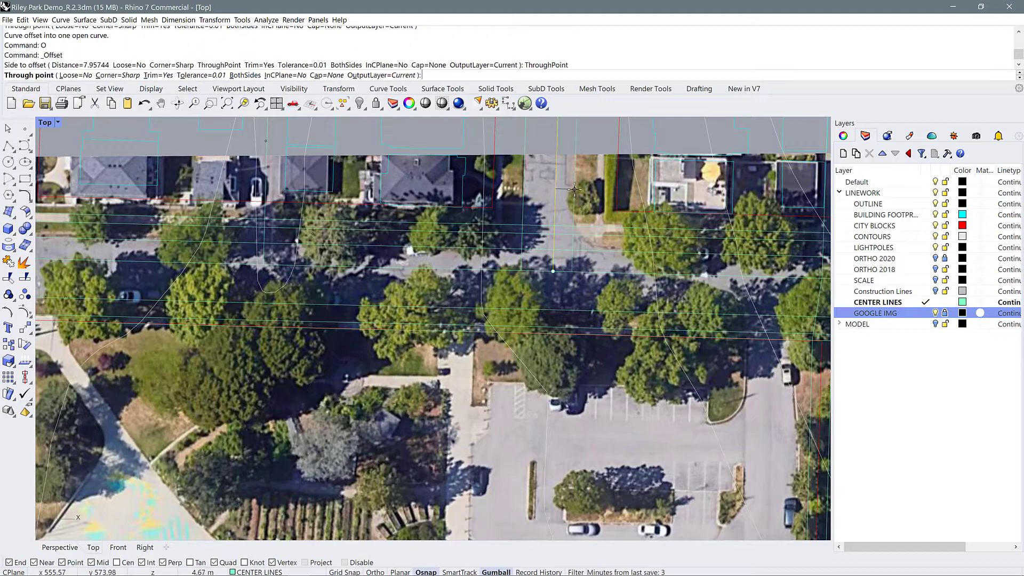
{"action": "left_click", "coordinate": [569, 190]}
Add a closely spaced through-point offset from the side street's east pavement edge line
{"action": "left_click", "coordinate": [569, 190]}
{"action": "key", "text": "o"}
{"action": "key", "text": "Return"}
{"action": "left_click", "coordinate": [230, 75]}
{"action": "scroll", "coordinate": [593, 189], "scroll_direction": "up", "scroll_amount": 6}
{"action": "left_click", "coordinate": [561, 177]}
Add two through-point offsets along both edges of the sidewalk on the side street's east side
{"action": "left_click", "coordinate": [560, 177]}
{"action": "key", "text": "o"}
{"action": "key", "text": "Return"}
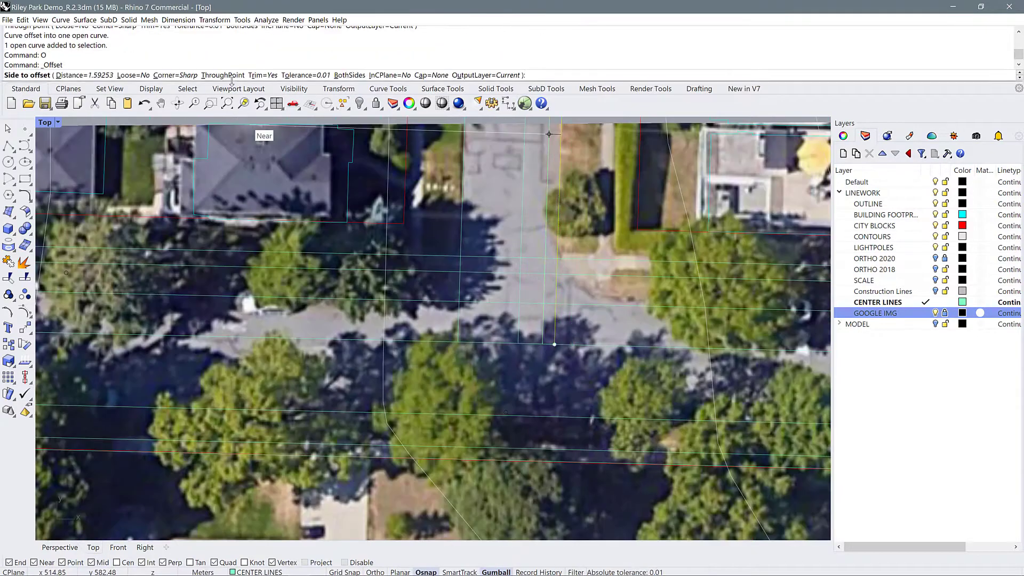
{"action": "left_click", "coordinate": [229, 75]}
{"action": "left_click", "coordinate": [600, 188]}
{"action": "left_click", "coordinate": [600, 188]}
{"action": "key", "text": "o"}
{"action": "key", "text": "Return"}
{"action": "left_click", "coordinate": [229, 76]}
{"action": "left_click", "coordinate": [615, 177]}
{"action": "scroll", "coordinate": [640, 270], "scroll_direction": "down", "scroll_amount": 5}
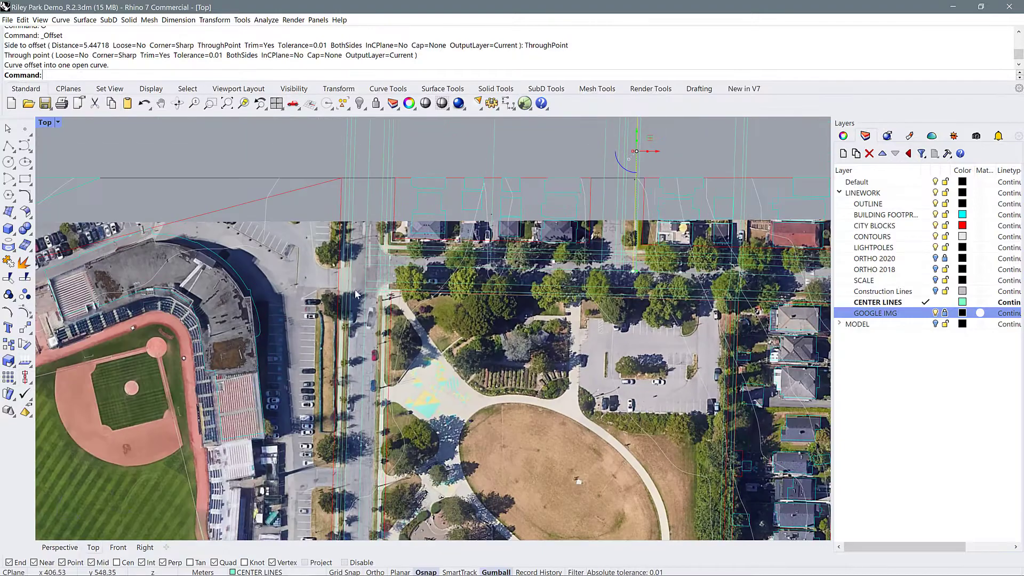
Select all objects on the CENTER LINES layer
{"action": "right_click_drag", "start_coordinate": [355, 295], "coordinate": [452, 147]}
{"action": "scroll", "coordinate": [453, 148], "scroll_direction": "down", "scroll_amount": 6}
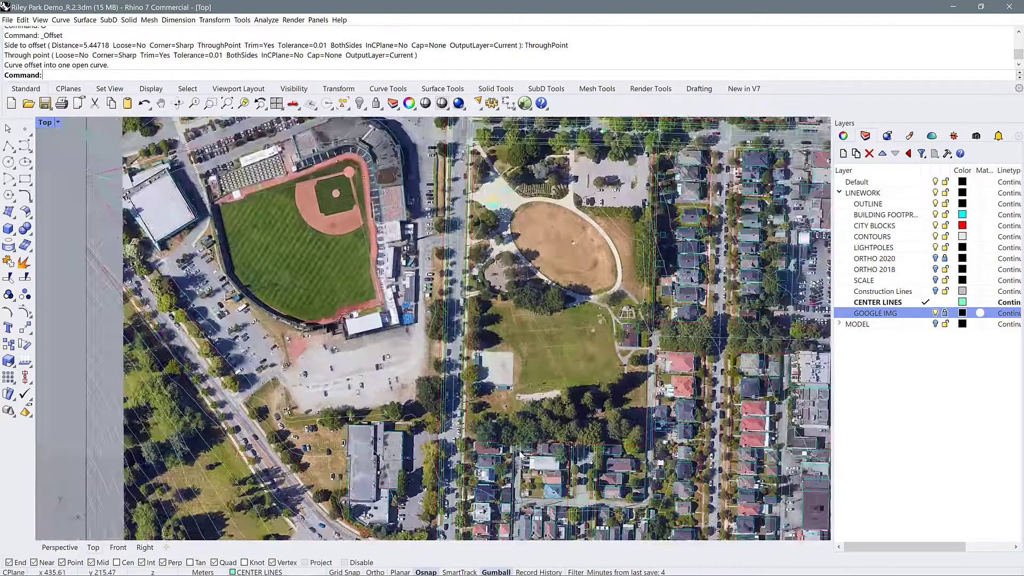
{"action": "scroll", "coordinate": [651, 480], "scroll_direction": "up", "scroll_amount": 5}
{"action": "right_click_drag", "start_coordinate": [661, 448], "coordinate": [555, 412]}
{"action": "scroll", "coordinate": [556, 412], "scroll_direction": "up", "scroll_amount": 7}
{"action": "scroll", "coordinate": [560, 410], "scroll_direction": "up", "scroll_amount": 4}
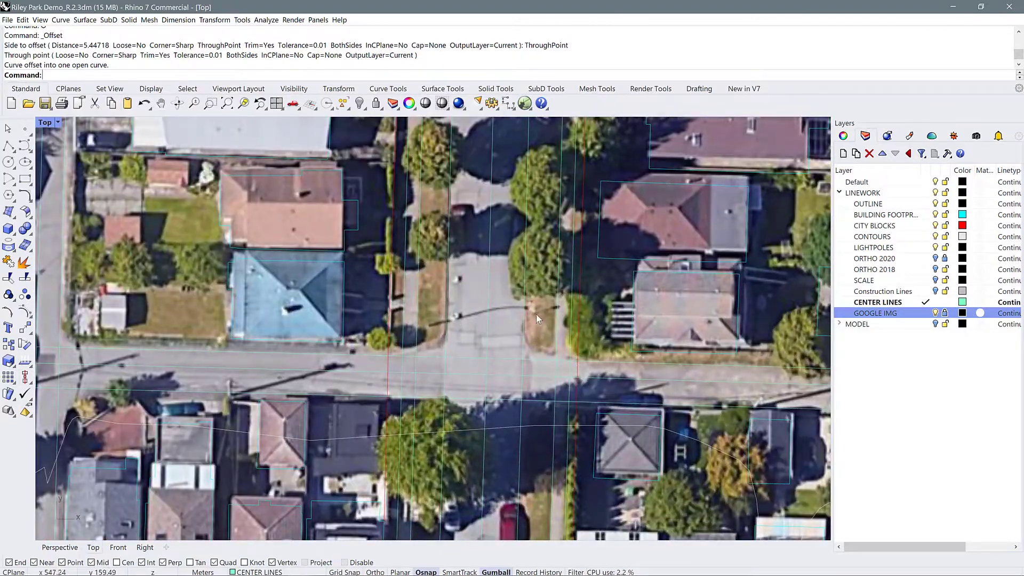
{"action": "right_click", "coordinate": [889, 306]}
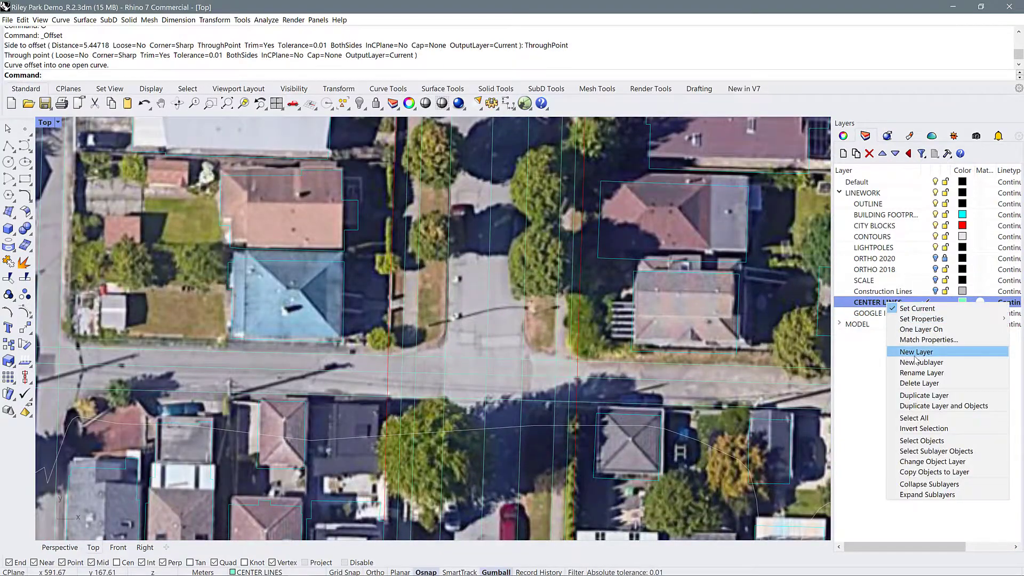
{"action": "left_click", "coordinate": [923, 441]}
{"action": "scroll", "coordinate": [565, 343], "scroll_direction": "down", "scroll_amount": 3}
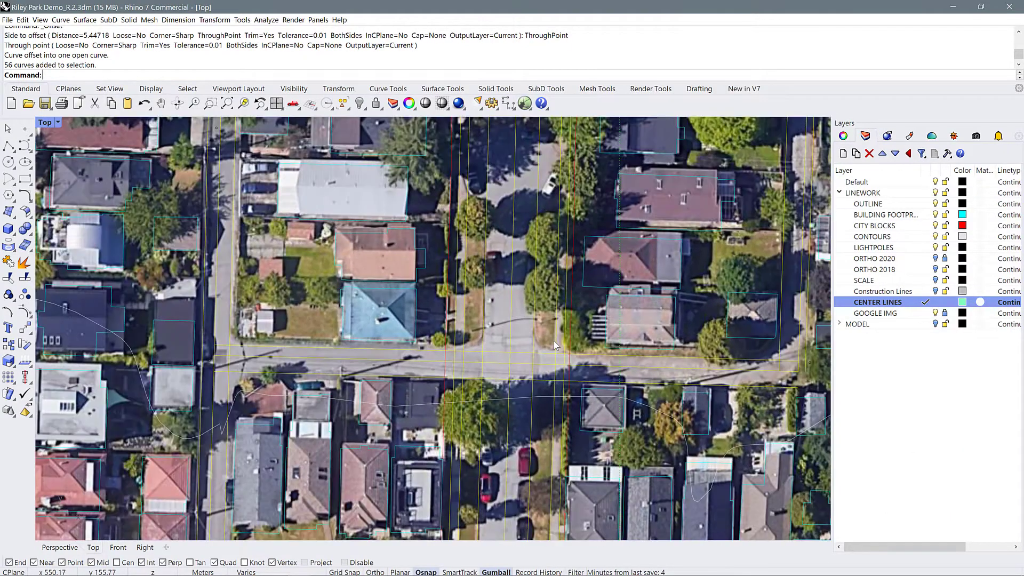
{"action": "scroll", "coordinate": [553, 344], "scroll_direction": "down", "scroll_amount": 2}
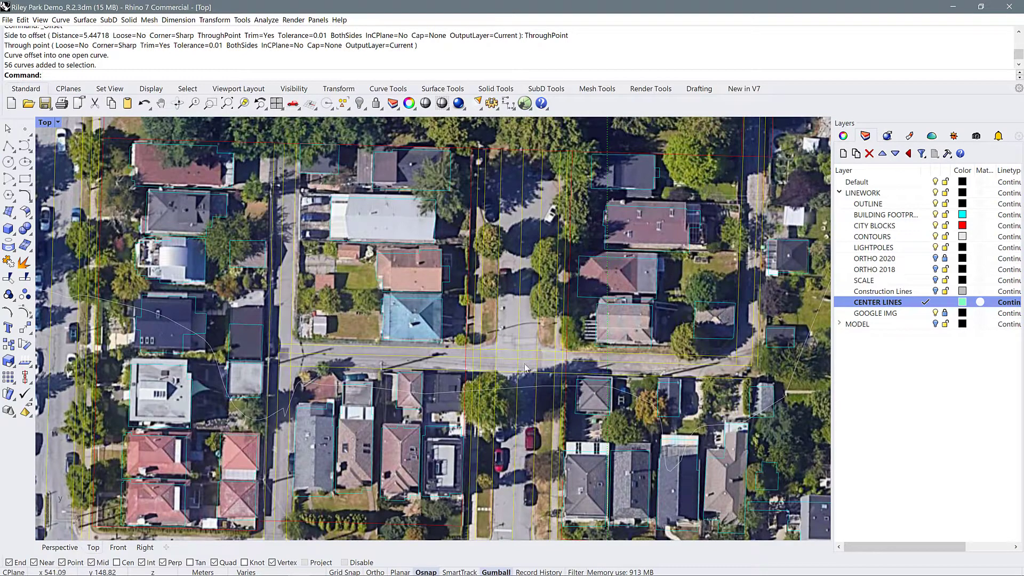
Trim away the lines crossing inside the intersection of the cross lane and the street east of the blue-roofed house
{"action": "type", "text": "TR"}
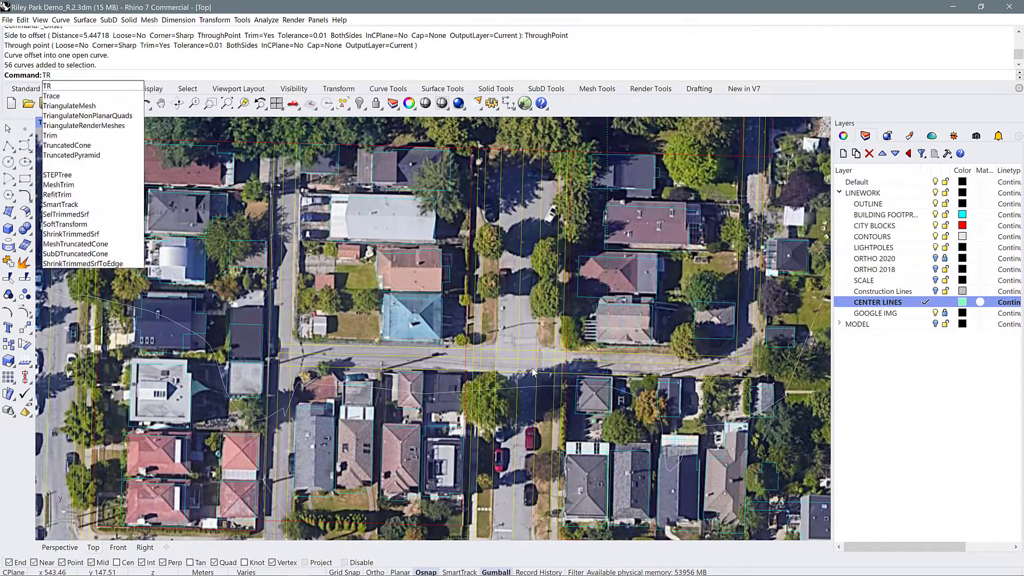
{"action": "key", "text": "Return"}
{"action": "scroll", "coordinate": [542, 368], "scroll_direction": "up", "scroll_amount": 3}
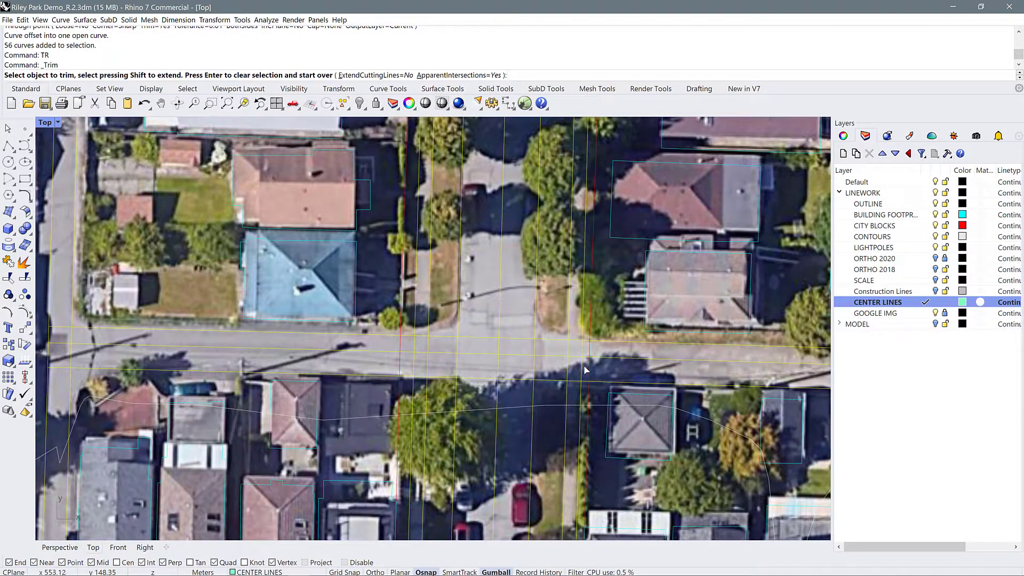
{"action": "left_click", "coordinate": [570, 366]}
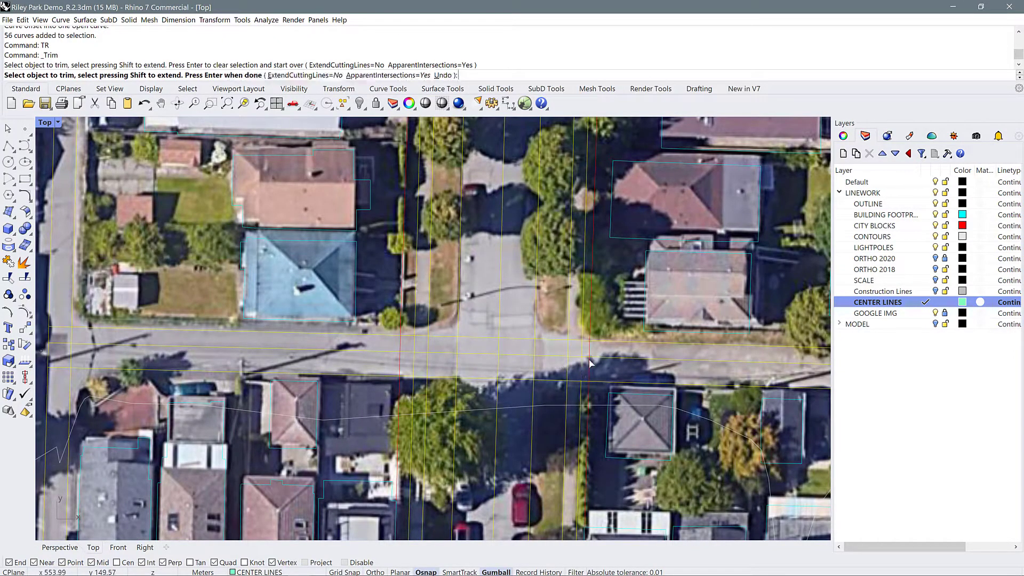
{"action": "left_click_drag", "start_coordinate": [551, 360], "coordinate": [412, 353]}
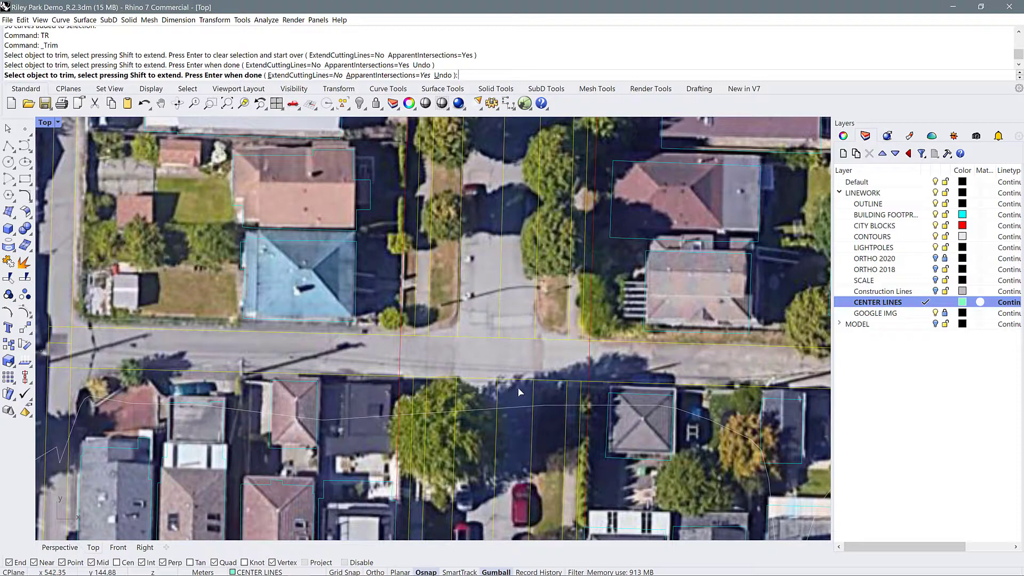
{"action": "left_click_drag", "start_coordinate": [517, 388], "coordinate": [486, 332]}
{"action": "scroll", "coordinate": [540, 360], "scroll_direction": "down", "scroll_amount": 5}
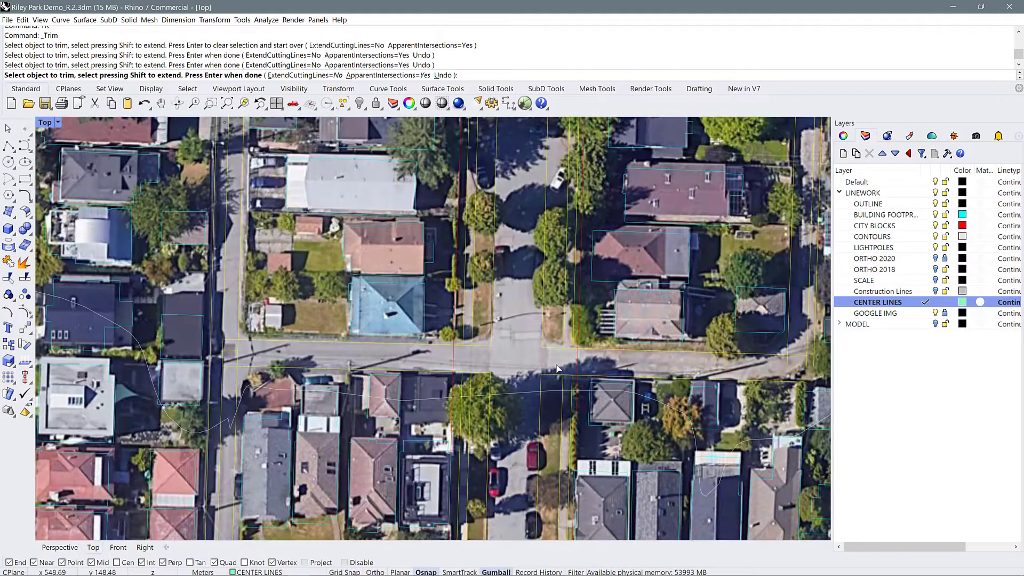
Trim the overlapping line segments where the cross lane meets the alley west of the blue-roofed house, and end the Trim command
{"action": "scroll", "coordinate": [374, 367], "scroll_direction": "up", "scroll_amount": 6}
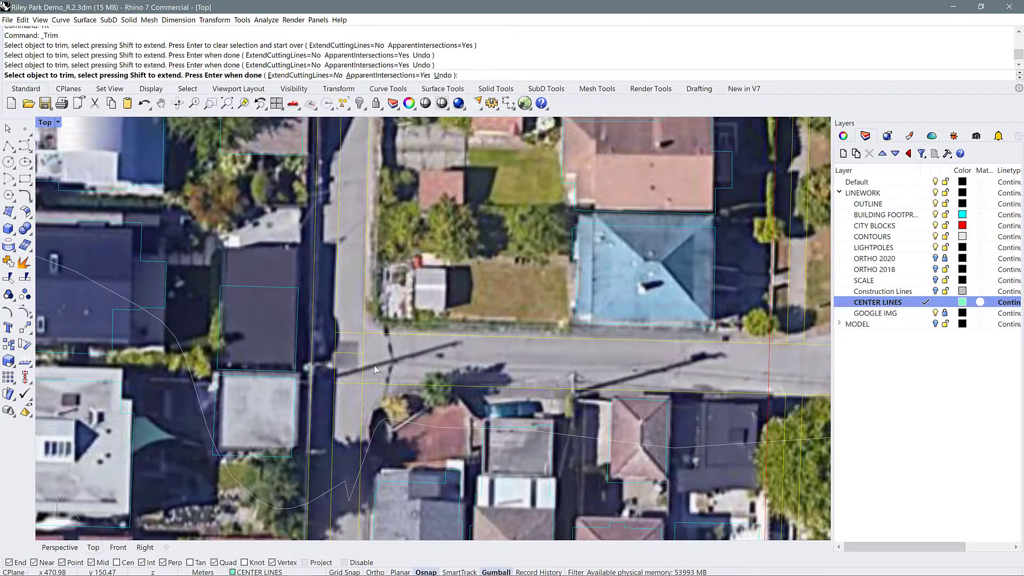
{"action": "left_click_drag", "start_coordinate": [339, 354], "coordinate": [327, 355]}
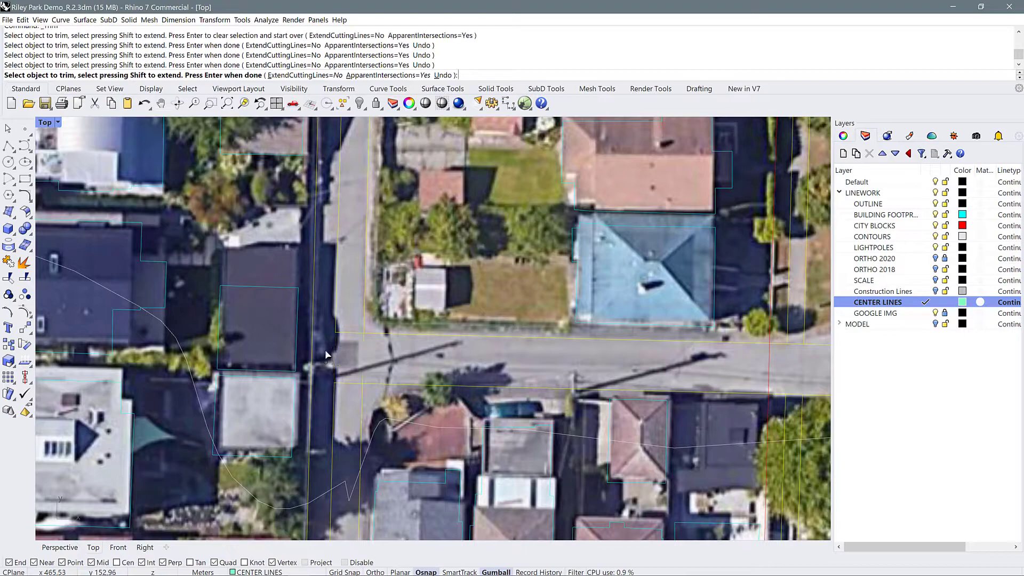
{"action": "left_click", "coordinate": [339, 396]}
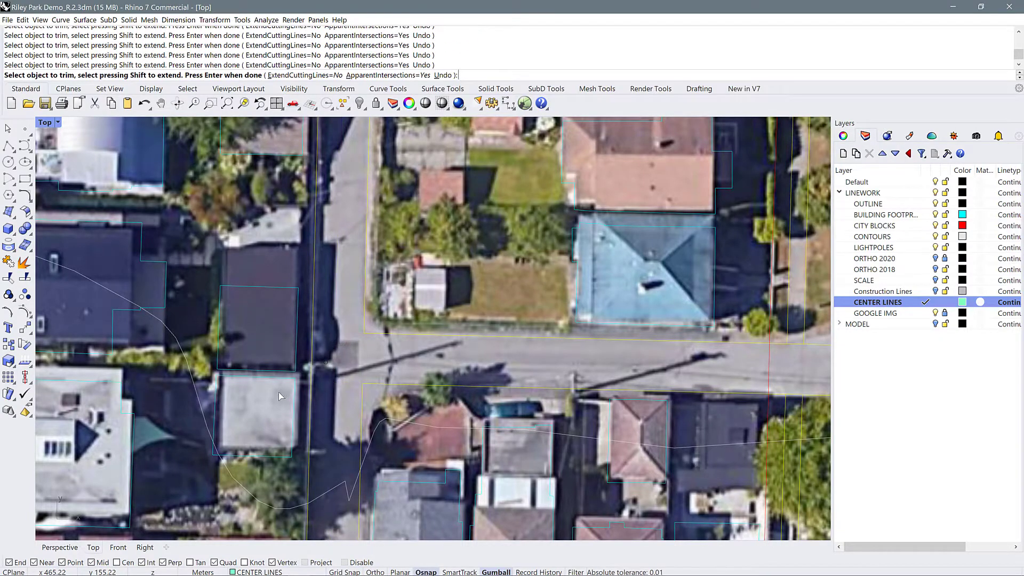
{"action": "scroll", "coordinate": [272, 394], "scroll_direction": "down", "scroll_amount": 5}
{"action": "scroll", "coordinate": [618, 397], "scroll_direction": "up", "scroll_amount": 4}
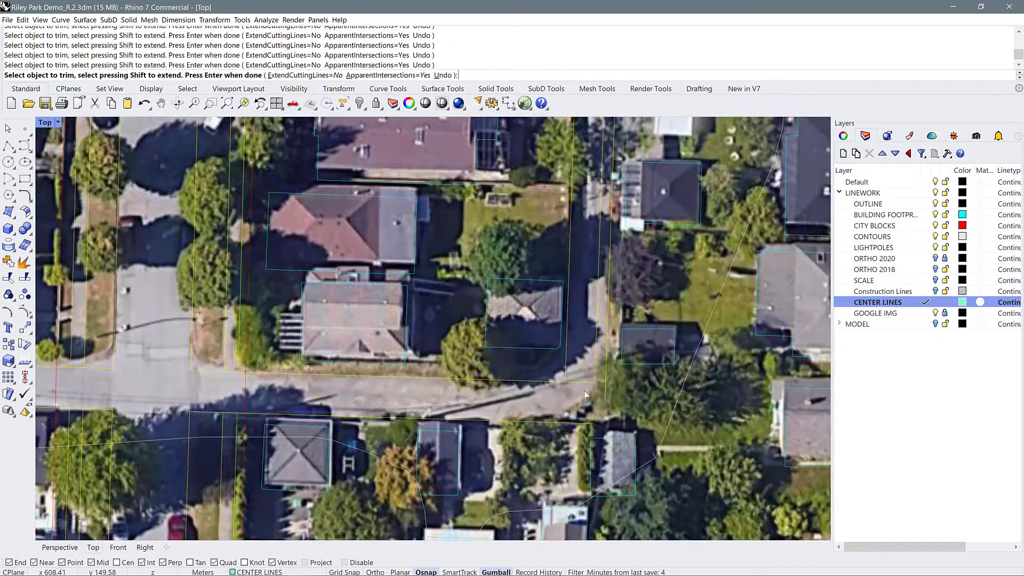
{"action": "scroll", "coordinate": [585, 395], "scroll_direction": "down", "scroll_amount": 5}
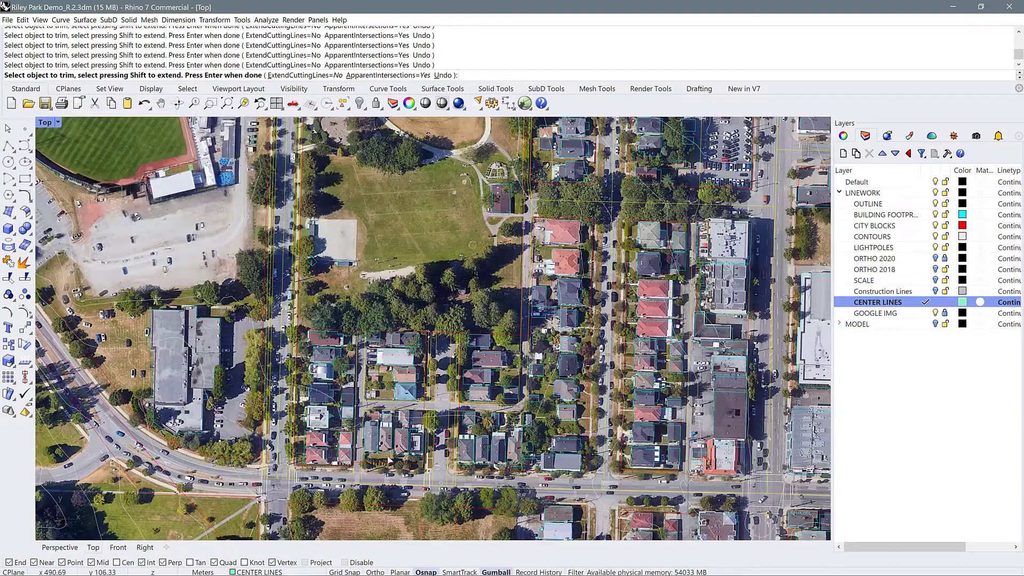
{"action": "key", "text": "Return"}
Trim the overlapping lines where the alley east of the parking lot meets the street north of the park, using the selected curves as cutters
{"action": "right_click_drag", "start_coordinate": [347, 213], "coordinate": [363, 490]}
{"action": "scroll", "coordinate": [441, 179], "scroll_direction": "up", "scroll_amount": 4}
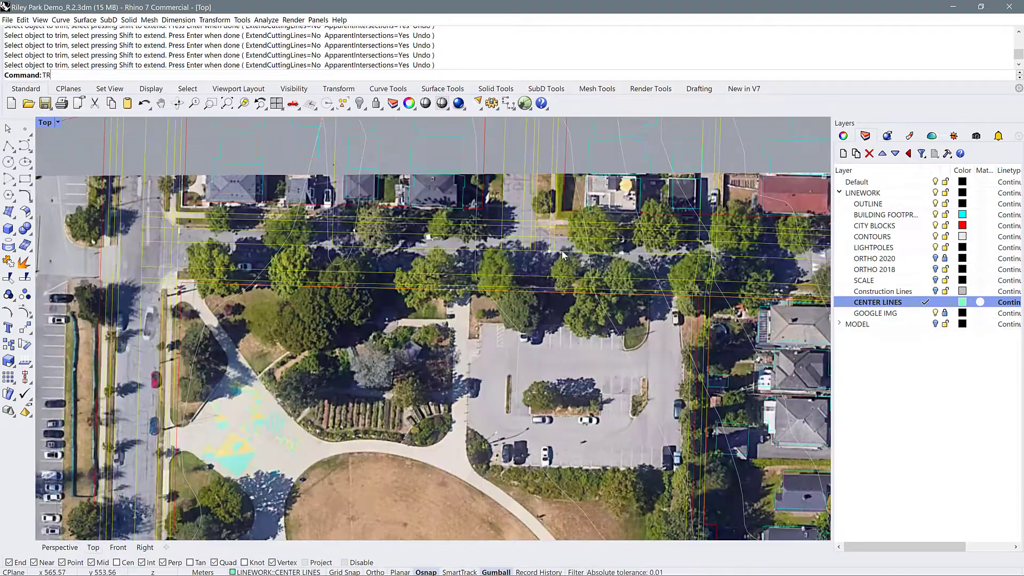
{"action": "type", "text": "TR"}
{"action": "key", "text": "Return"}
{"action": "scroll", "coordinate": [640, 265], "scroll_direction": "up", "scroll_amount": 2}
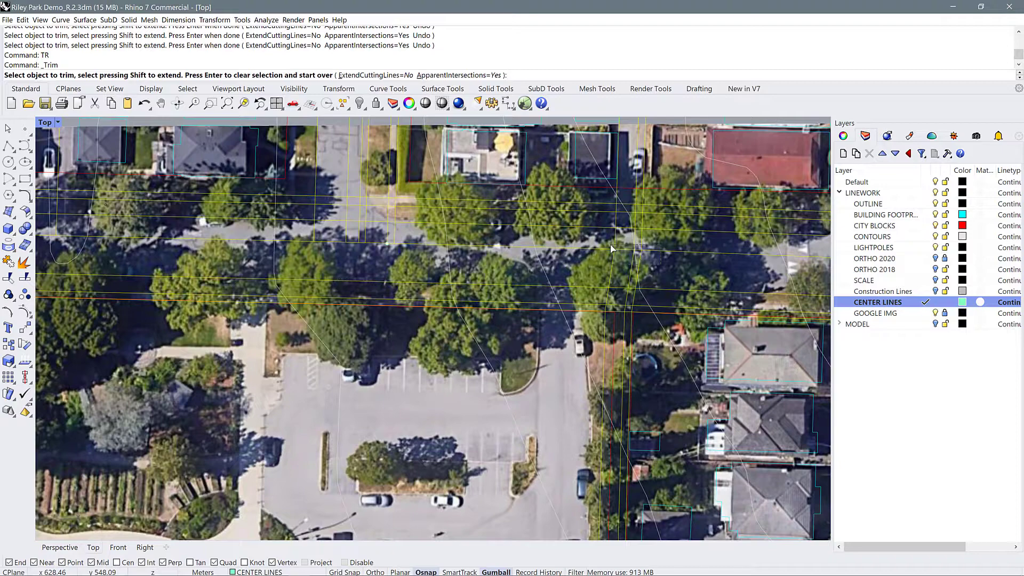
{"action": "left_click", "coordinate": [635, 248]}
{"action": "left_click", "coordinate": [631, 213]}
{"action": "scroll", "coordinate": [635, 309], "scroll_direction": "up", "scroll_amount": 3}
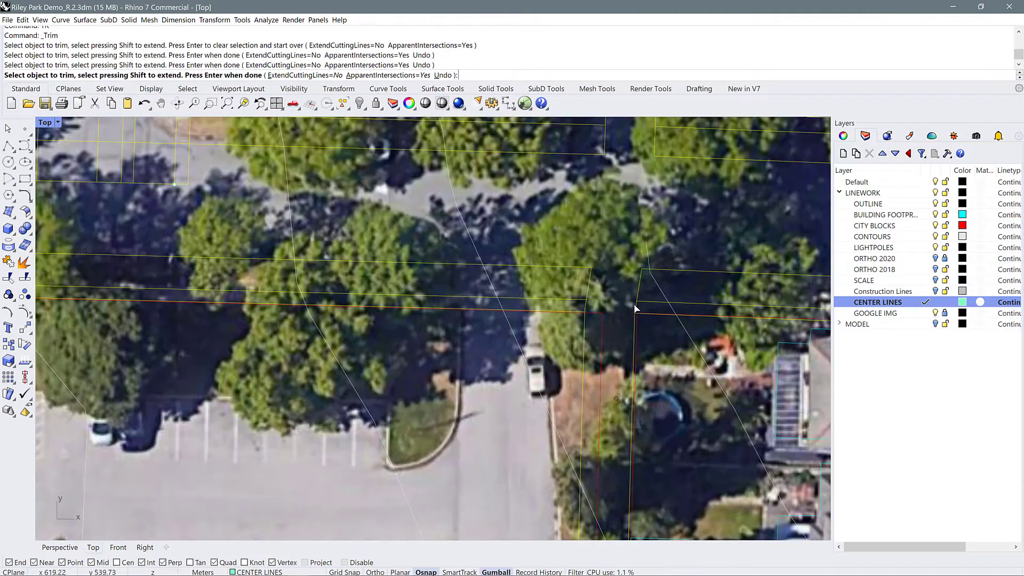
{"action": "scroll", "coordinate": [635, 309], "scroll_direction": "down", "scroll_amount": 3}
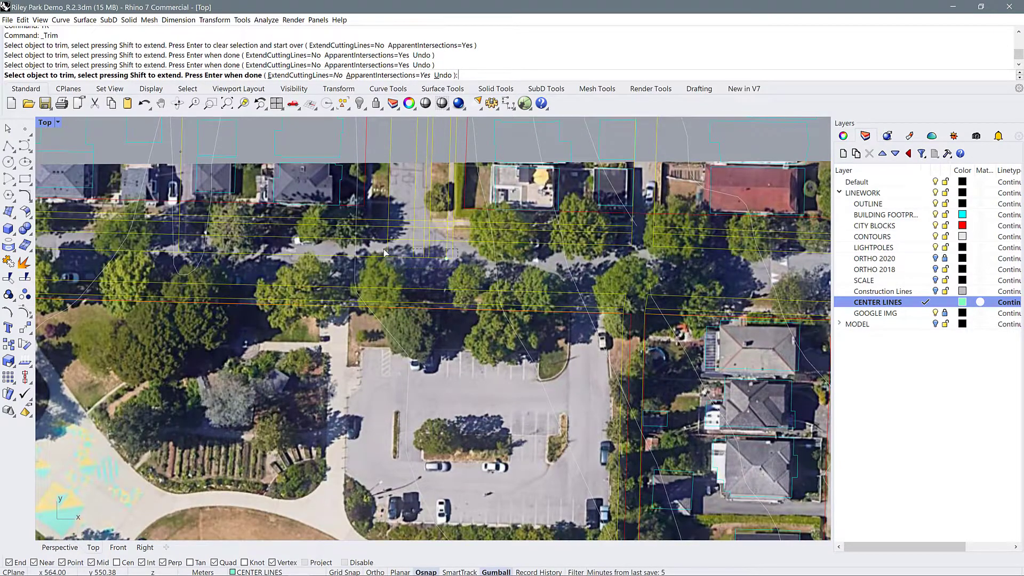
Trim the lines crossing the junction of the northern street and the side street north of the parking lot
{"action": "left_click", "coordinate": [432, 248]}
{"action": "left_click_drag", "start_coordinate": [427, 246], "coordinate": [407, 217]}
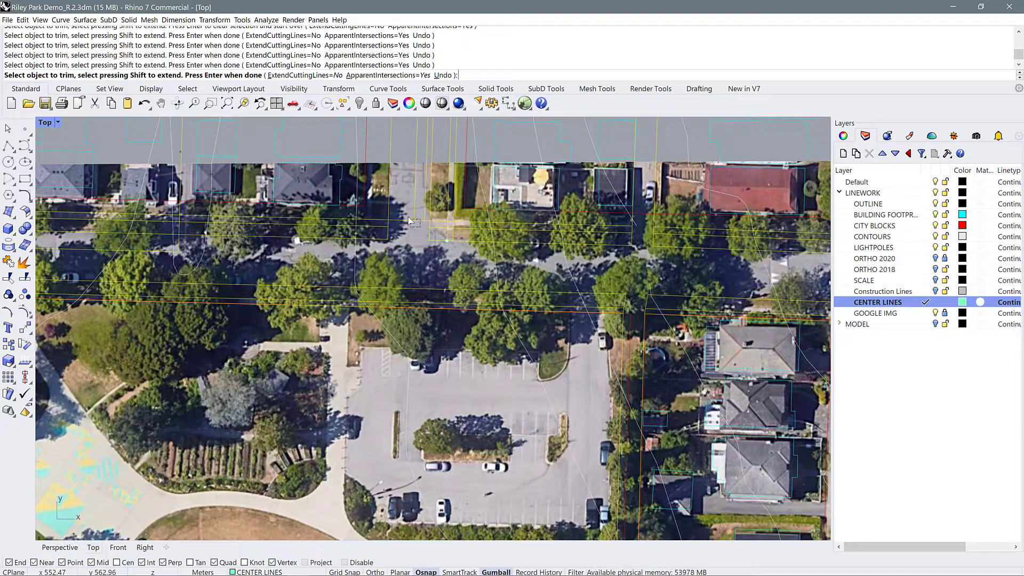
{"action": "scroll", "coordinate": [553, 258], "scroll_direction": "down", "scroll_amount": 2}
{"action": "scroll", "coordinate": [509, 262], "scroll_direction": "down", "scroll_amount": 3}
{"action": "scroll", "coordinate": [178, 257], "scroll_direction": "up", "scroll_amount": 5}
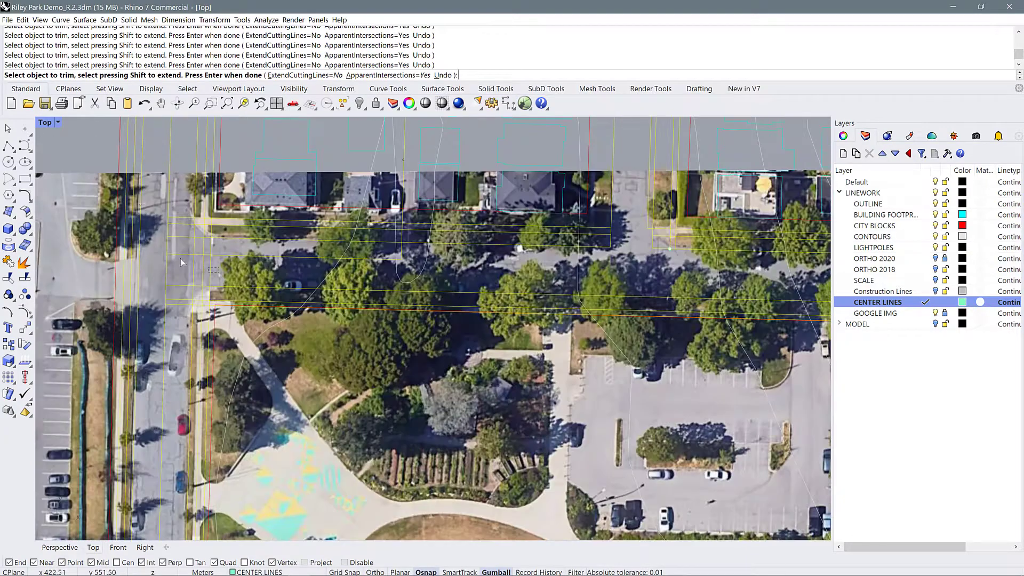
{"action": "scroll", "coordinate": [287, 252], "scroll_direction": "down", "scroll_amount": 4}
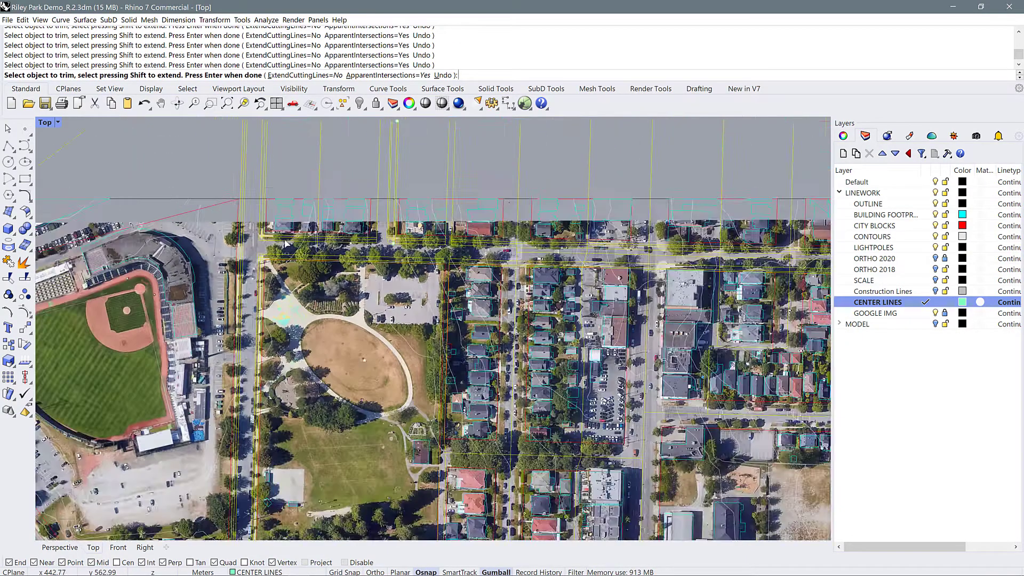
Try a trim on the northern street's lines east of the parking lot, undo it, and end the Trim command
{"action": "scroll", "coordinate": [507, 261], "scroll_direction": "up", "scroll_amount": 5}
{"action": "left_click", "coordinate": [500, 256]}
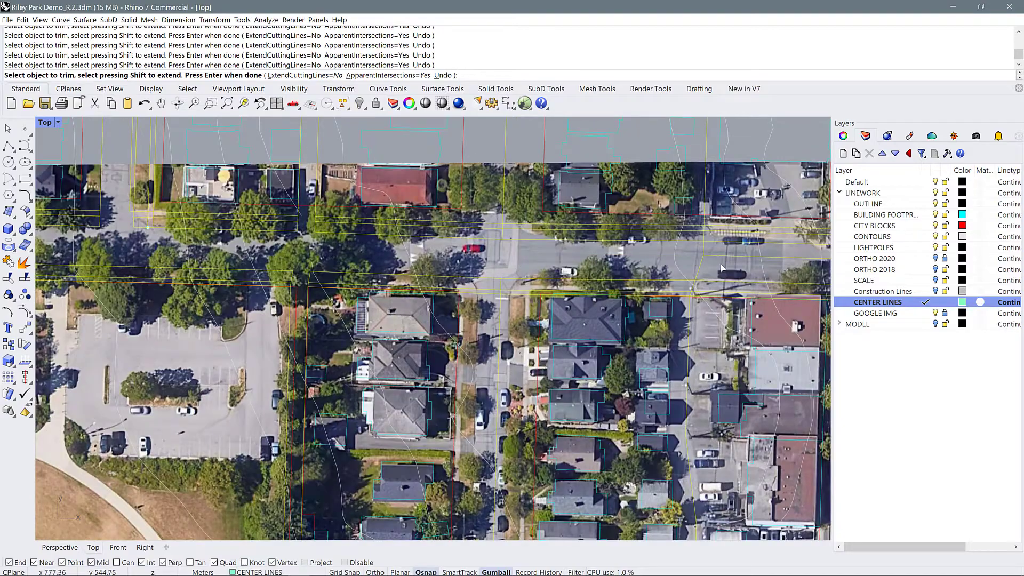
{"action": "key", "text": "ctrl+z"}
{"action": "key", "text": "Return"}
{"action": "scroll", "coordinate": [613, 245], "scroll_direction": "down", "scroll_amount": 12}
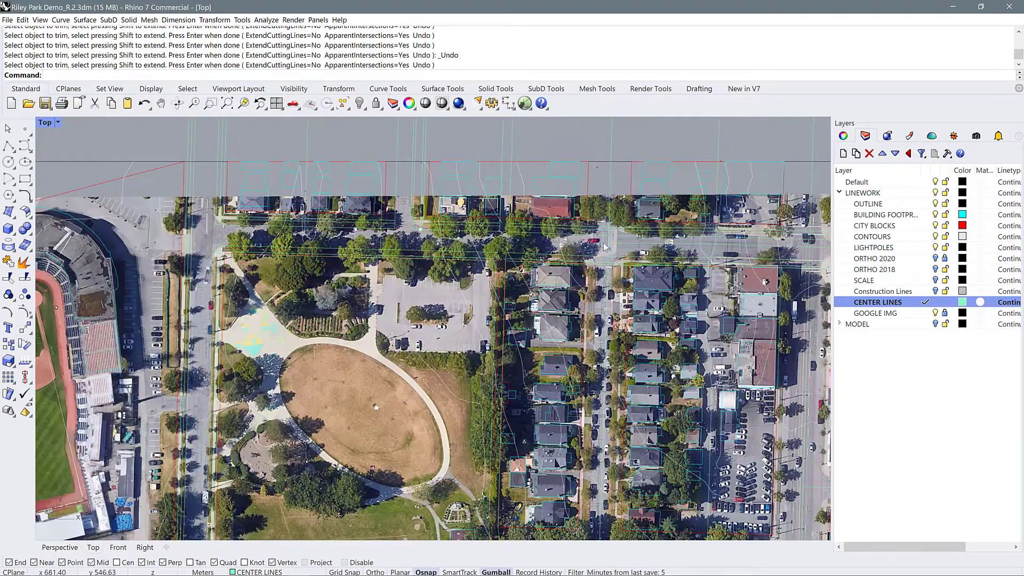
Try to offset the southern street's center line through a point on its north curb
{"action": "scroll", "coordinate": [526, 392], "scroll_direction": "up", "scroll_amount": 8}
{"action": "scroll", "coordinate": [524, 432], "scroll_direction": "up", "scroll_amount": 3}
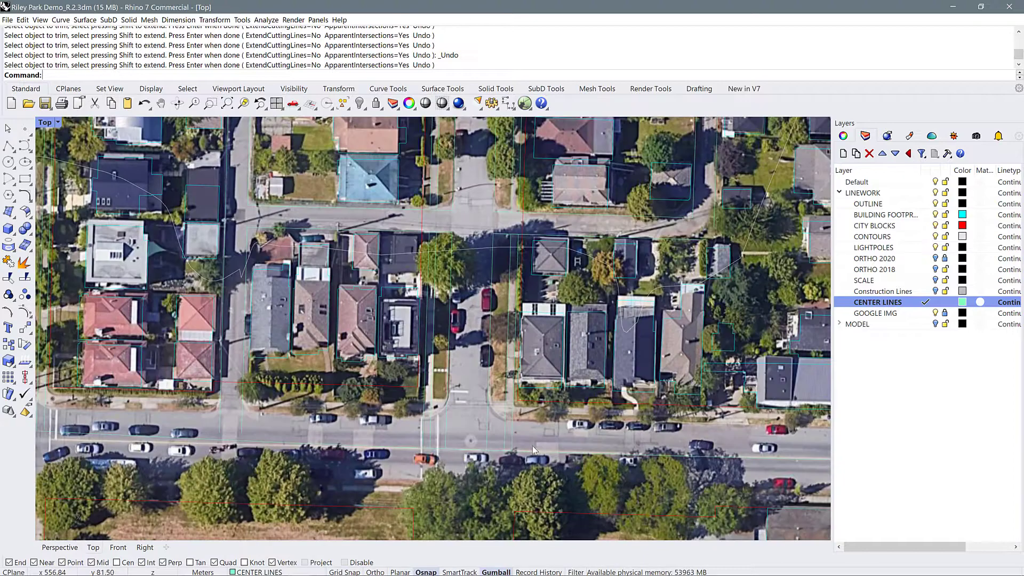
{"action": "left_click", "coordinate": [536, 455]}
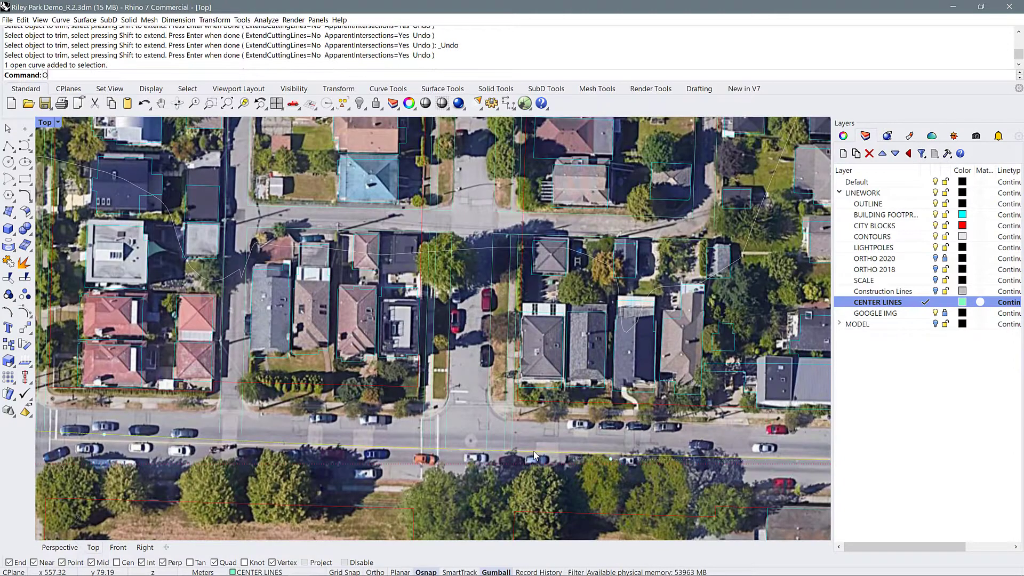
{"action": "key", "text": "Return"}
{"action": "left_click", "coordinate": [219, 75]}
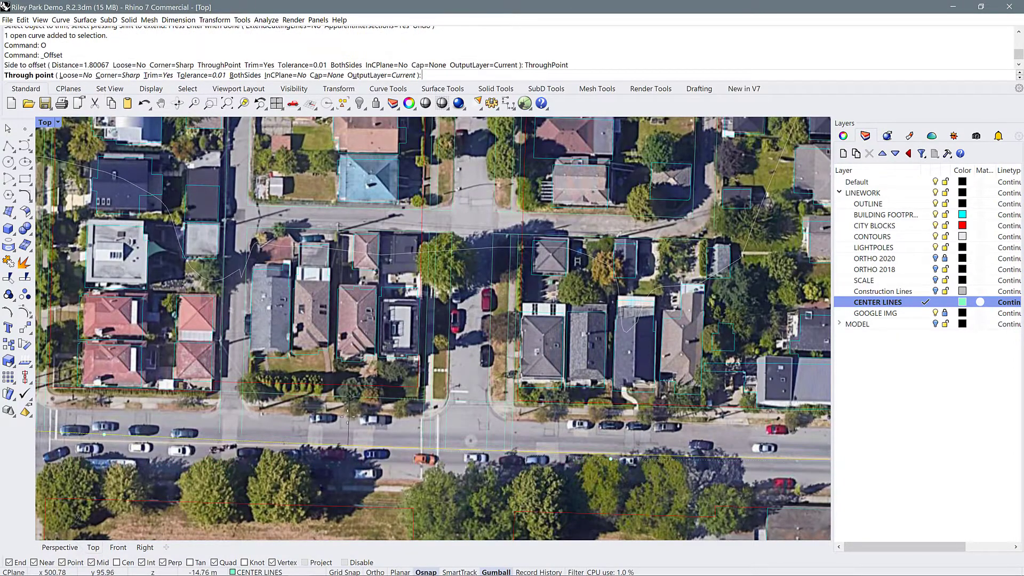
{"action": "left_click", "coordinate": [396, 417]}
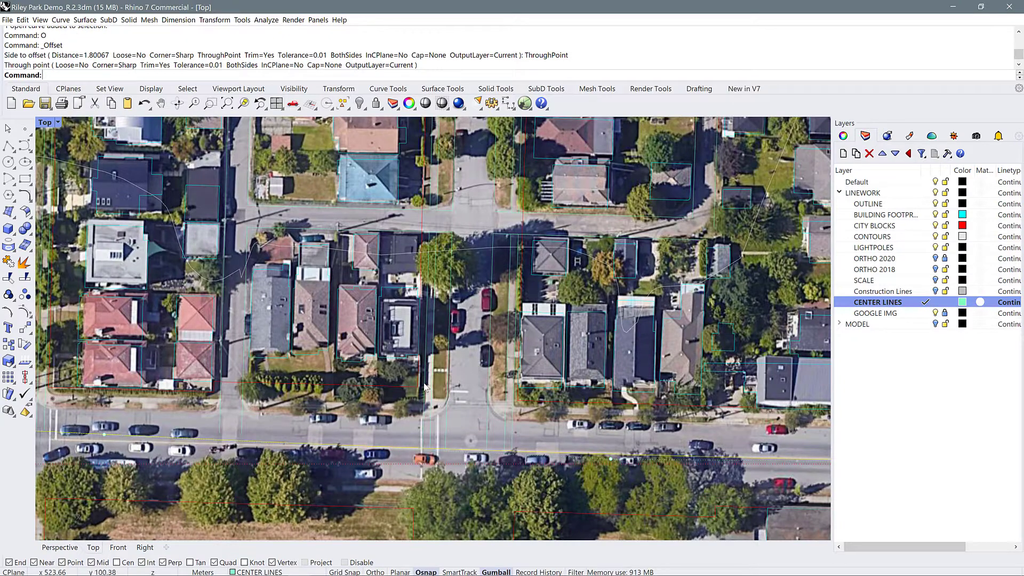
Delete the selected center line of the street south of the house blocks
{"action": "scroll", "coordinate": [388, 260], "scroll_direction": "down", "scroll_amount": 1}
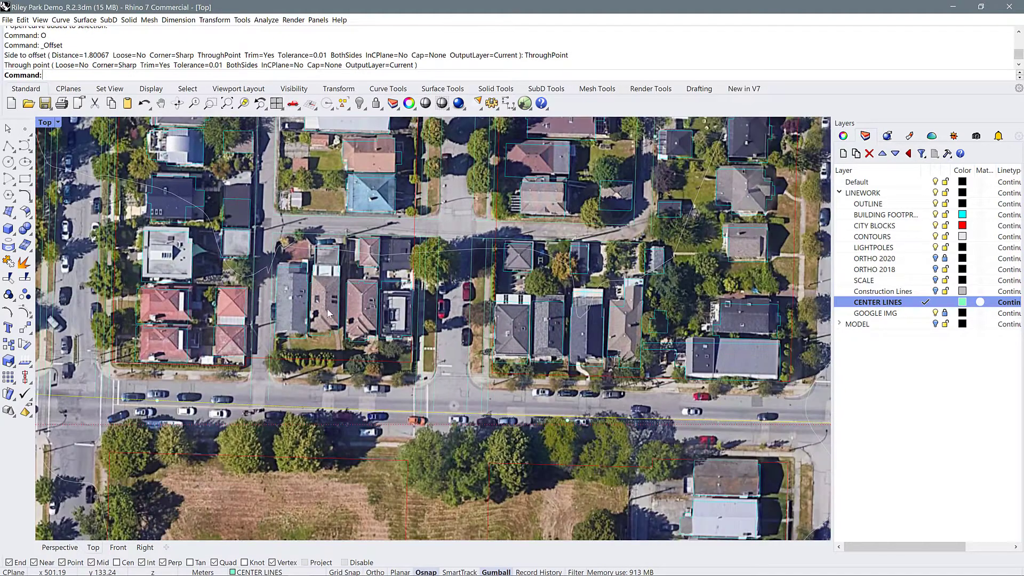
{"action": "scroll", "coordinate": [435, 310], "scroll_direction": "down", "scroll_amount": 1}
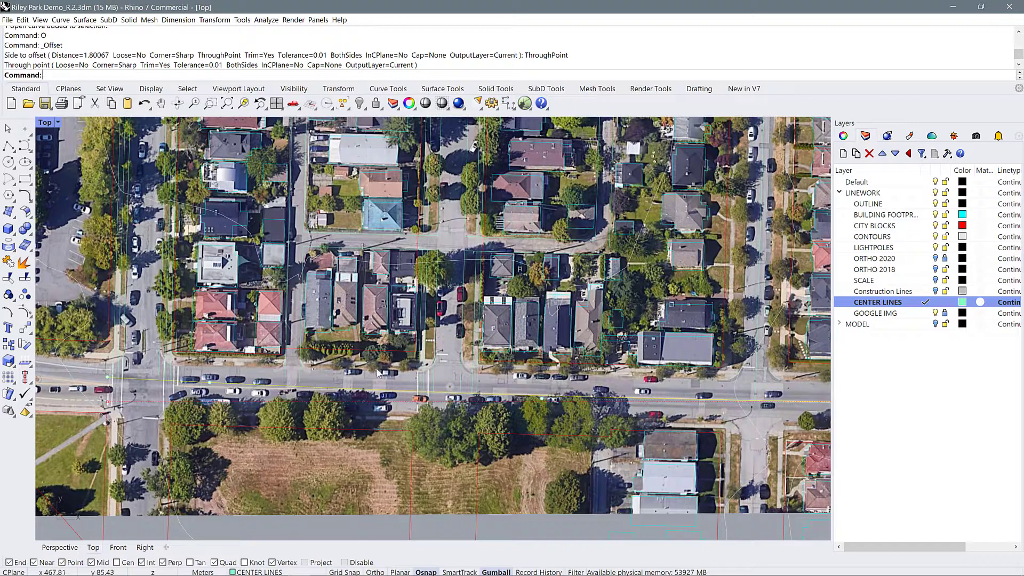
{"action": "key", "text": "Delete"}
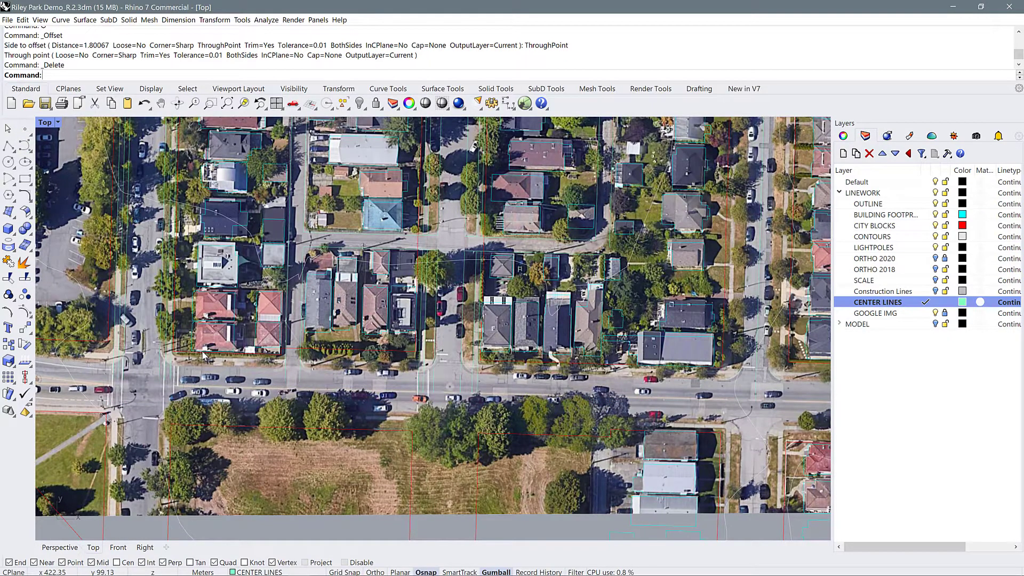
Start a polyline at the western intersection's northeast corner and trace the southern street's north curb east past the first side street
{"action": "type", "text": "PL"}
{"action": "key", "text": "Return"}
{"action": "scroll", "coordinate": [203, 355], "scroll_direction": "up", "scroll_amount": 6}
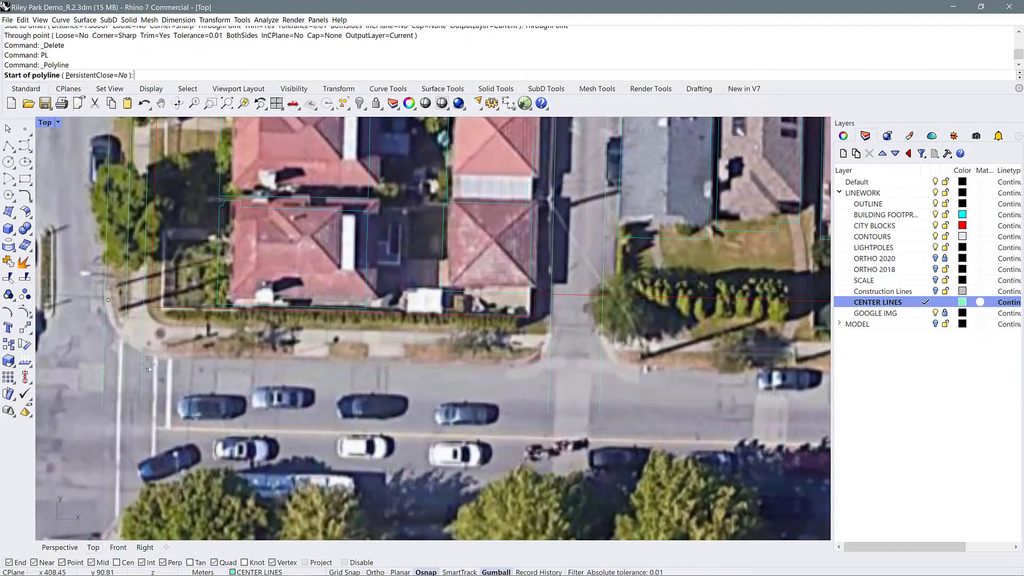
{"action": "left_click", "coordinate": [143, 357]}
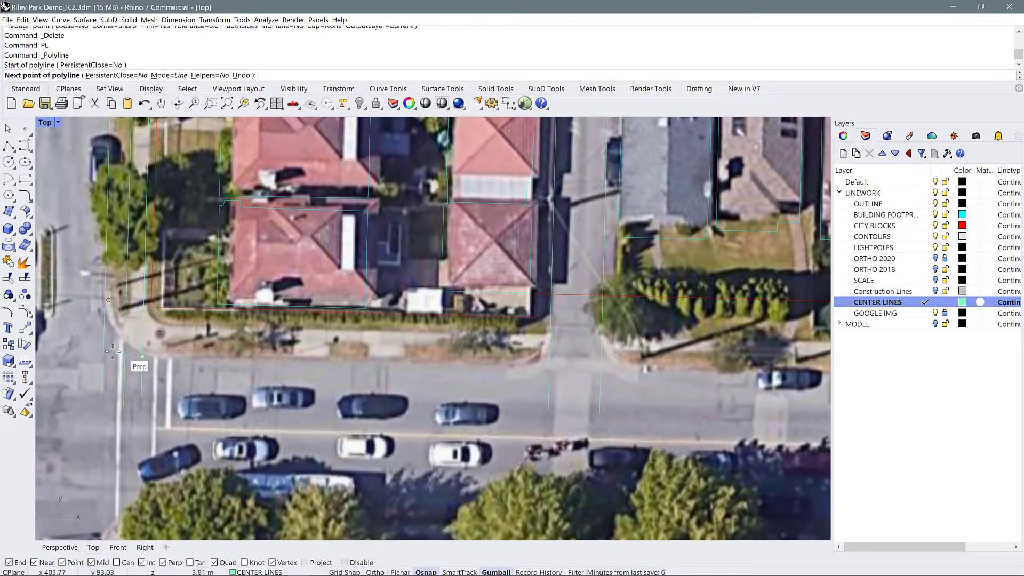
{"action": "scroll", "coordinate": [160, 356], "scroll_direction": "down", "scroll_amount": 5}
{"action": "scroll", "coordinate": [579, 368], "scroll_direction": "down", "scroll_amount": 1}
{"action": "scroll", "coordinate": [579, 368], "scroll_direction": "up", "scroll_amount": 3}
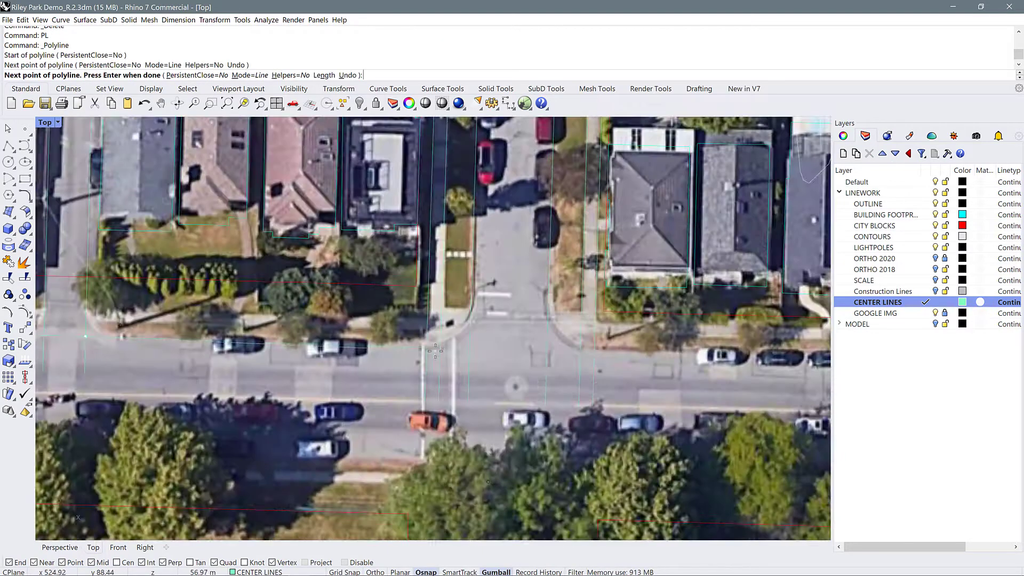
{"action": "left_click", "coordinate": [433, 347]}
{"action": "left_click", "coordinate": [594, 351]}
{"action": "scroll", "coordinate": [592, 352], "scroll_direction": "down", "scroll_amount": 3}
{"action": "scroll", "coordinate": [532, 358], "scroll_direction": "up", "scroll_amount": 4}
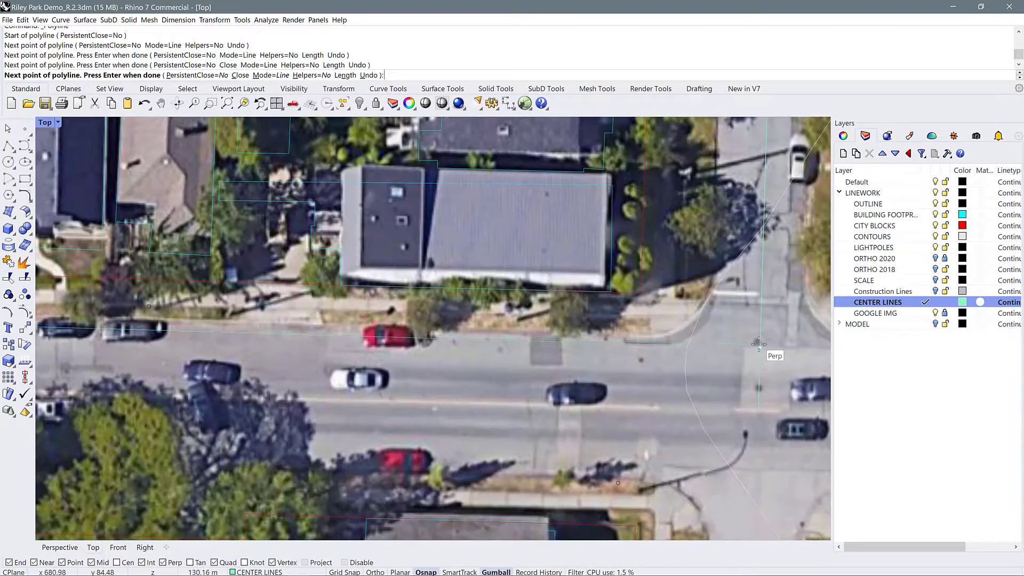
Continue the polyline east along the north curb to the last side street on the aerial image and finish it
{"action": "left_click", "coordinate": [244, 327]}
{"action": "scroll", "coordinate": [243, 328], "scroll_direction": "down", "scroll_amount": 5}
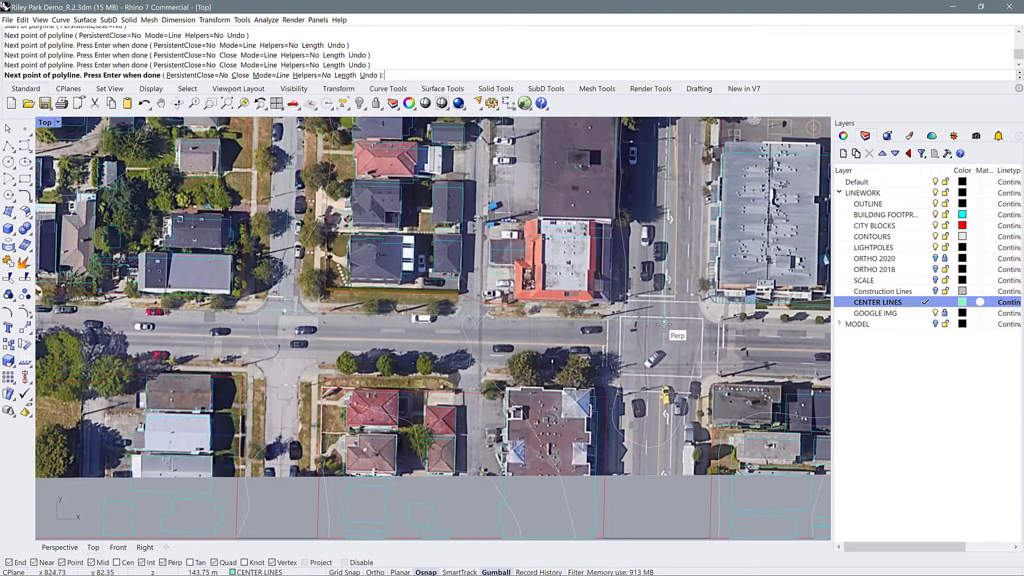
{"action": "left_click", "coordinate": [665, 322]}
{"action": "scroll", "coordinate": [664, 325], "scroll_direction": "down", "scroll_amount": 3}
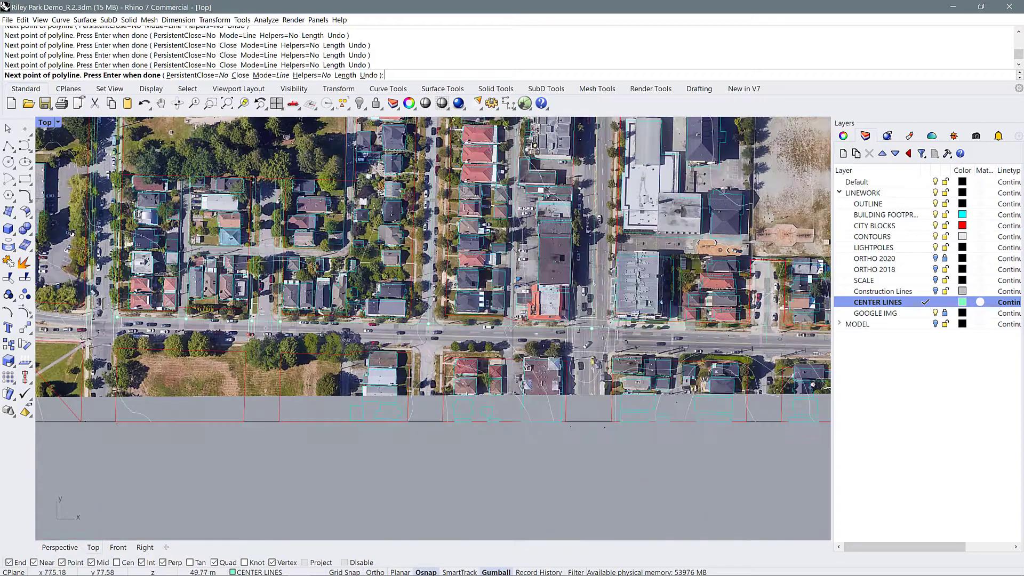
{"action": "scroll", "coordinate": [725, 330], "scroll_direction": "up", "scroll_amount": 4}
{"action": "left_click", "coordinate": [730, 331]}
{"action": "scroll", "coordinate": [730, 330], "scroll_direction": "down", "scroll_amount": 4}
{"action": "scroll", "coordinate": [592, 335], "scroll_direction": "up", "scroll_amount": 4}
{"action": "left_click", "coordinate": [616, 338]}
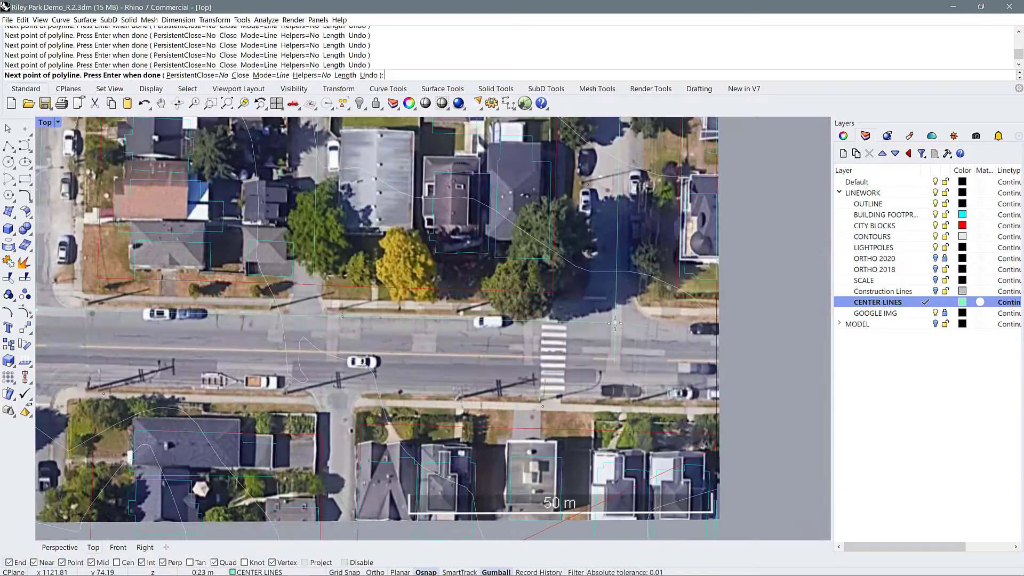
{"action": "key", "text": "Return"}
Offset the new curb polyline about 2.6 m north through a point on the near edge of the sidewalk
{"action": "scroll", "coordinate": [613, 339], "scroll_direction": "down", "scroll_amount": 6}
{"action": "scroll", "coordinate": [366, 314], "scroll_direction": "up", "scroll_amount": 2}
{"action": "scroll", "coordinate": [365, 311], "scroll_direction": "up", "scroll_amount": 7}
{"action": "left_click", "coordinate": [366, 324]}
{"action": "type", "text": "O"}
{"action": "key", "text": "Return"}
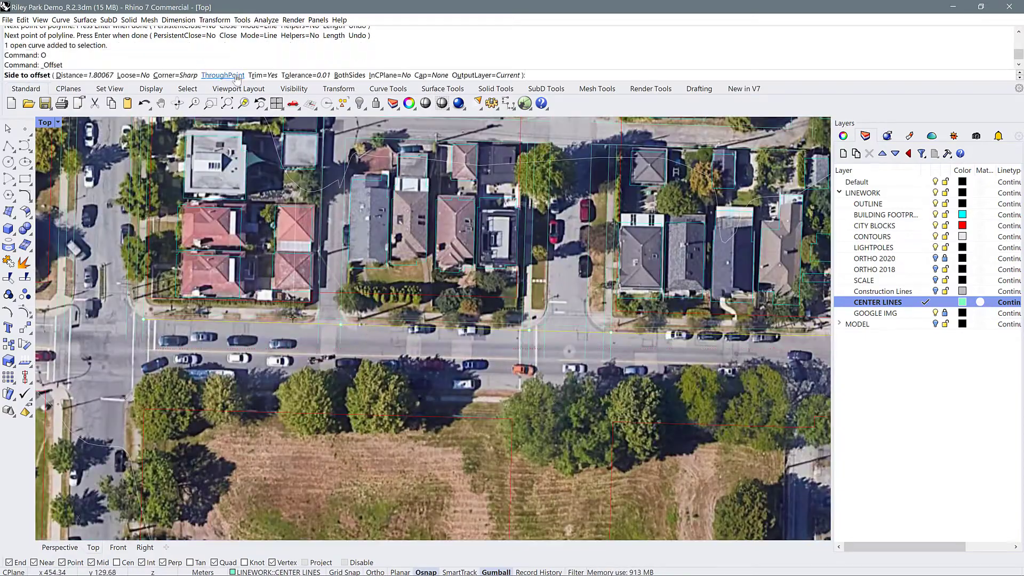
{"action": "left_click", "coordinate": [223, 76]}
{"action": "scroll", "coordinate": [371, 323], "scroll_direction": "up", "scroll_amount": 6}
{"action": "left_click", "coordinate": [382, 322]}
{"action": "left_click", "coordinate": [382, 321]}
Offset the sidewalk's near-edge line about 1.7 m north through a point on its far edge
{"action": "type", "text": "O"}
{"action": "key", "text": "Return"}
{"action": "left_click", "coordinate": [223, 75]}
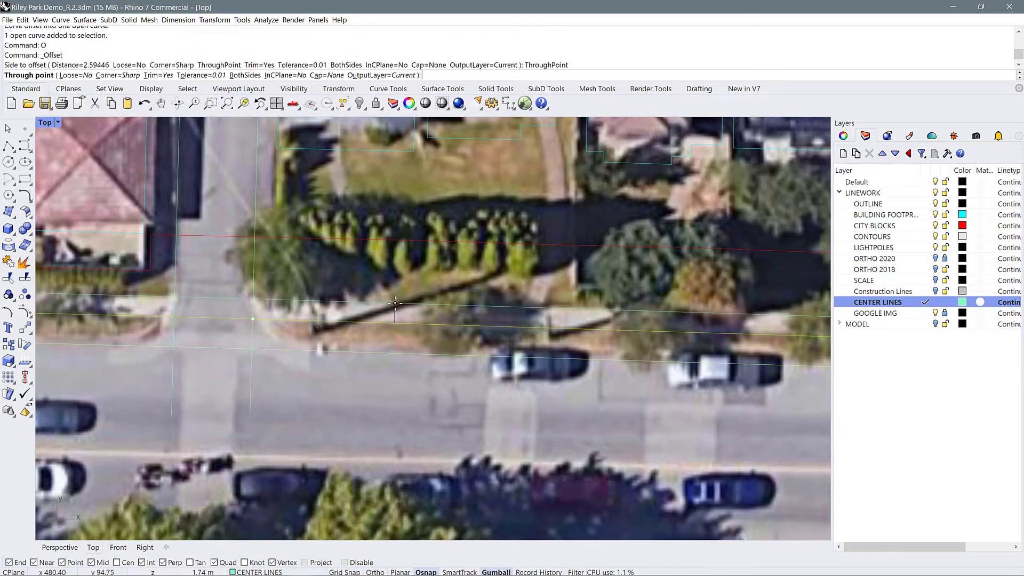
{"action": "left_click", "coordinate": [497, 306]}
{"action": "scroll", "coordinate": [496, 306], "scroll_direction": "down", "scroll_amount": 8}
{"action": "scroll", "coordinate": [303, 315], "scroll_direction": "up", "scroll_amount": 7}
{"action": "scroll", "coordinate": [238, 344], "scroll_direction": "up", "scroll_amount": 2}
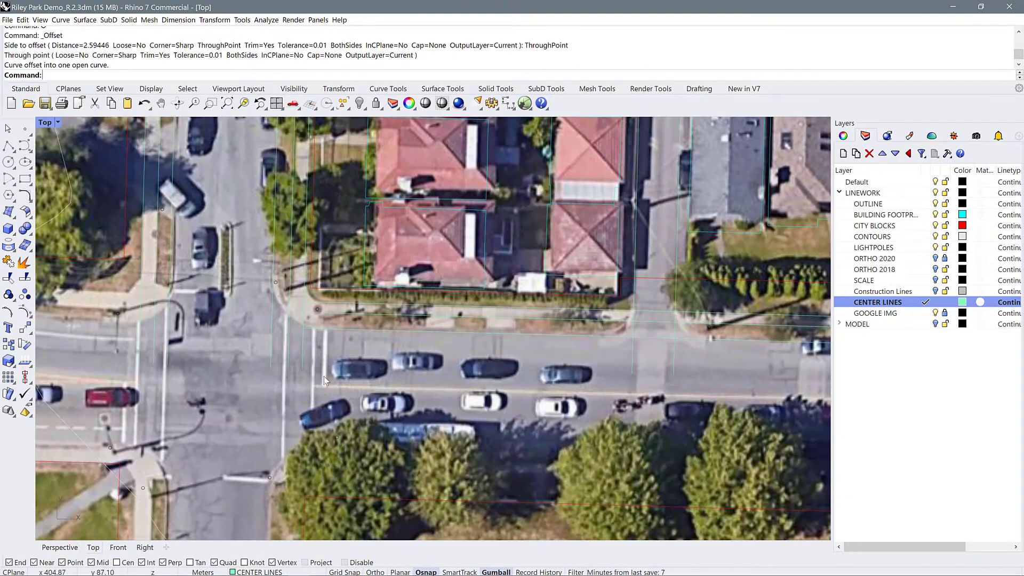
Start an interpolated curve at the intersection's northwest corner and trace the curved road's north curb westward past the parking lot
{"action": "scroll", "coordinate": [385, 375], "scroll_direction": "down", "scroll_amount": 3}
{"action": "left_click", "coordinate": [28, 148]}
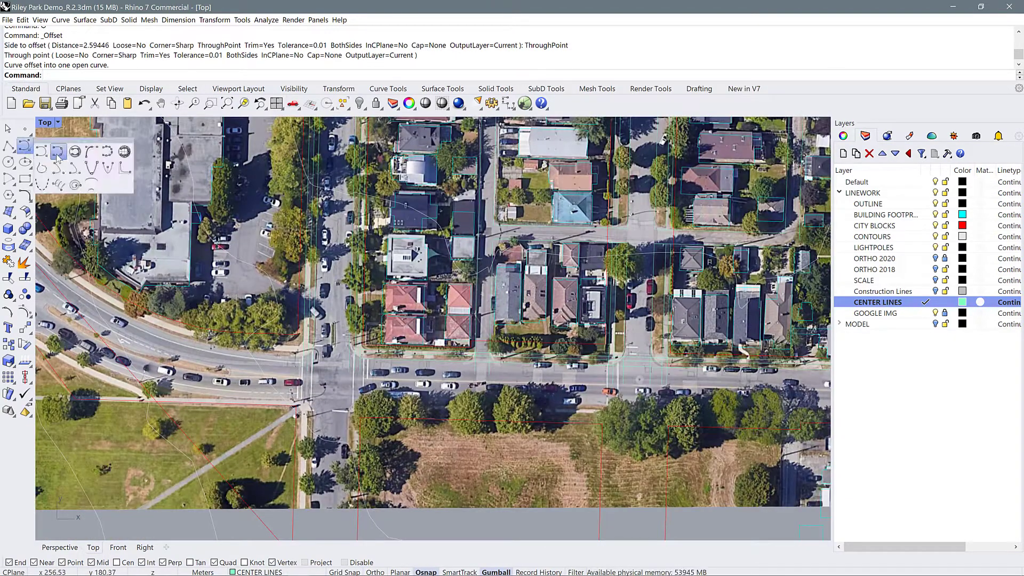
{"action": "left_click", "coordinate": [41, 152]}
{"action": "scroll", "coordinate": [301, 357], "scroll_direction": "up", "scroll_amount": 8}
{"action": "left_click", "coordinate": [268, 345]}
{"action": "scroll", "coordinate": [268, 345], "scroll_direction": "down", "scroll_amount": 5}
{"action": "right_click_drag", "start_coordinate": [184, 338], "coordinate": [344, 339]}
{"action": "left_click", "coordinate": [344, 341]}
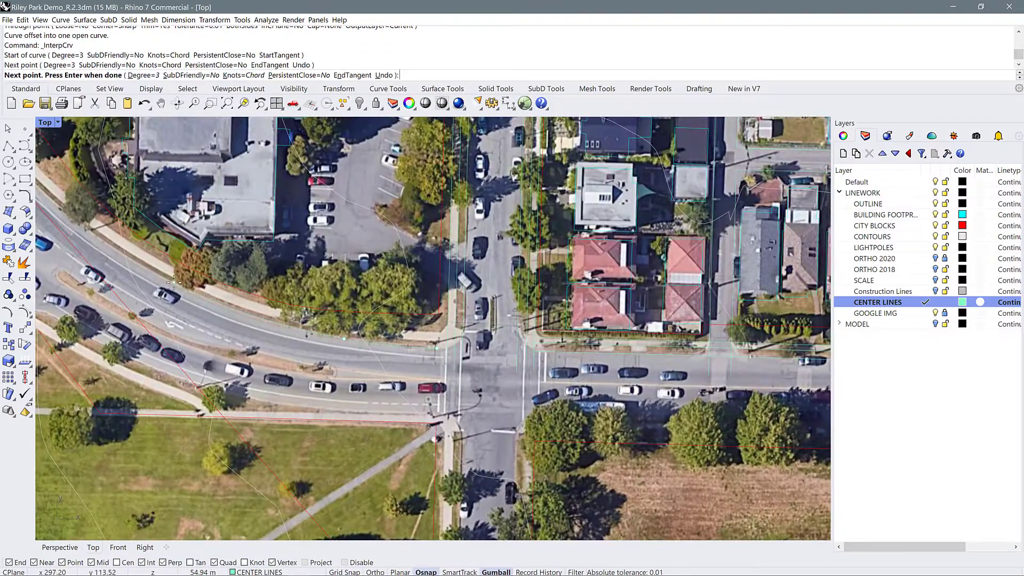
{"action": "left_click", "coordinate": [173, 282]}
{"action": "left_click", "coordinate": [45, 196]}
Continue the interpolated curve northwest along the curb past the large grey-roofed building and its grass lot
{"action": "scroll", "coordinate": [45, 195], "scroll_direction": "down", "scroll_amount": 8}
{"action": "right_click_drag", "start_coordinate": [46, 195], "coordinate": [352, 340]}
{"action": "scroll", "coordinate": [331, 316], "scroll_direction": "up", "scroll_amount": 8}
{"action": "scroll", "coordinate": [331, 315], "scroll_direction": "up", "scroll_amount": 2}
{"action": "left_click", "coordinate": [331, 315]}
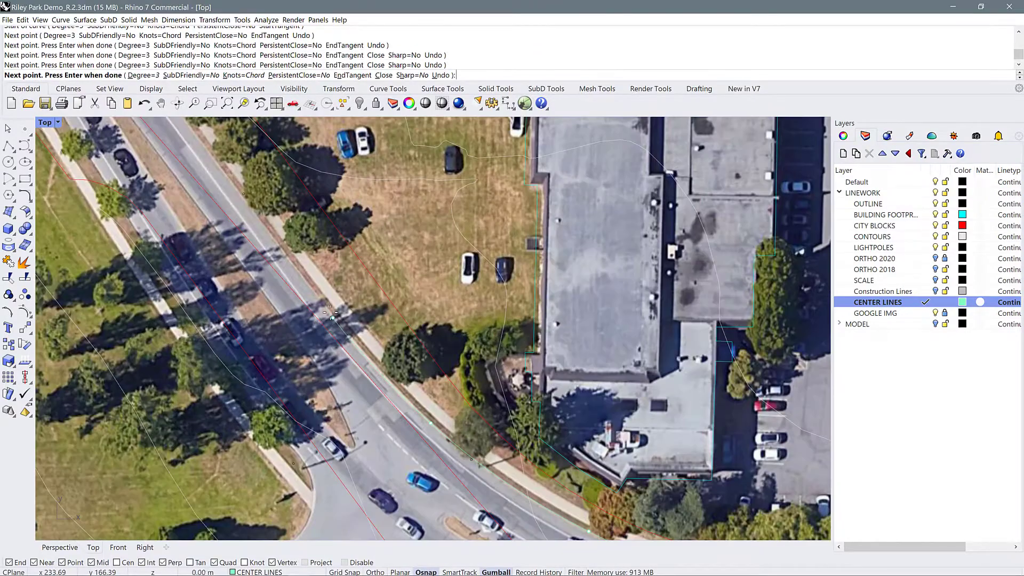
{"action": "left_click", "coordinate": [216, 163]}
{"action": "scroll", "coordinate": [216, 162], "scroll_direction": "down", "scroll_amount": 7}
{"action": "right_click_drag", "start_coordinate": [216, 162], "coordinate": [300, 209]}
{"action": "scroll", "coordinate": [262, 222], "scroll_direction": "up", "scroll_amount": 9}
{"action": "left_click", "coordinate": [216, 173]}
Extend the interpolated curve along the tree-lined curb to the northwest edge of the aerial image and finish it
{"action": "scroll", "coordinate": [216, 174], "scroll_direction": "down", "scroll_amount": 6}
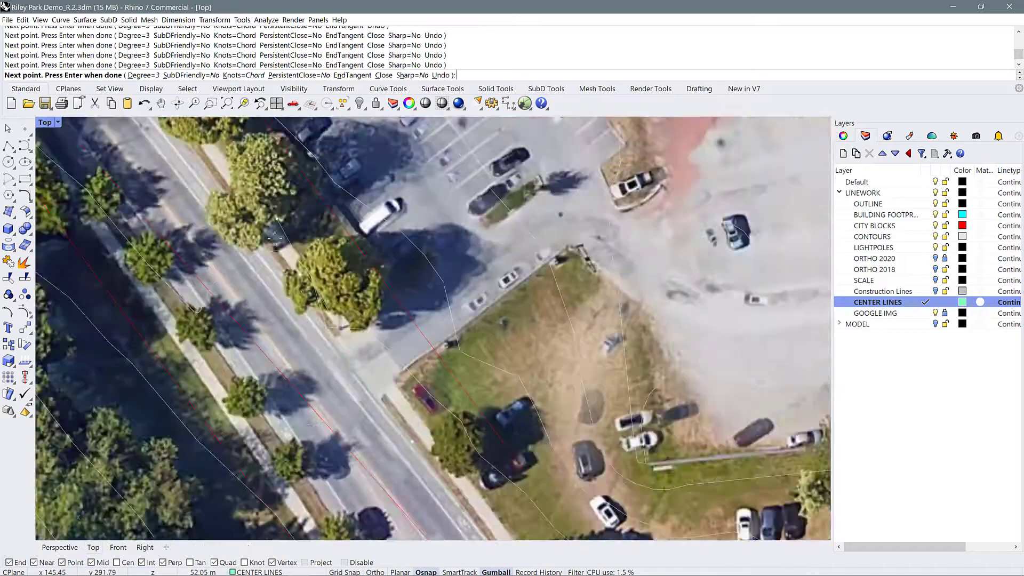
{"action": "scroll", "coordinate": [331, 283], "scroll_direction": "up", "scroll_amount": 7}
{"action": "left_click", "coordinate": [277, 283]}
{"action": "scroll", "coordinate": [387, 346], "scroll_direction": "down", "scroll_amount": 9}
{"action": "scroll", "coordinate": [298, 224], "scroll_direction": "up", "scroll_amount": 11}
{"action": "left_click", "coordinate": [282, 228]}
{"action": "scroll", "coordinate": [416, 363], "scroll_direction": "down", "scroll_amount": 12}
{"action": "scroll", "coordinate": [227, 166], "scroll_direction": "up", "scroll_amount": 11}
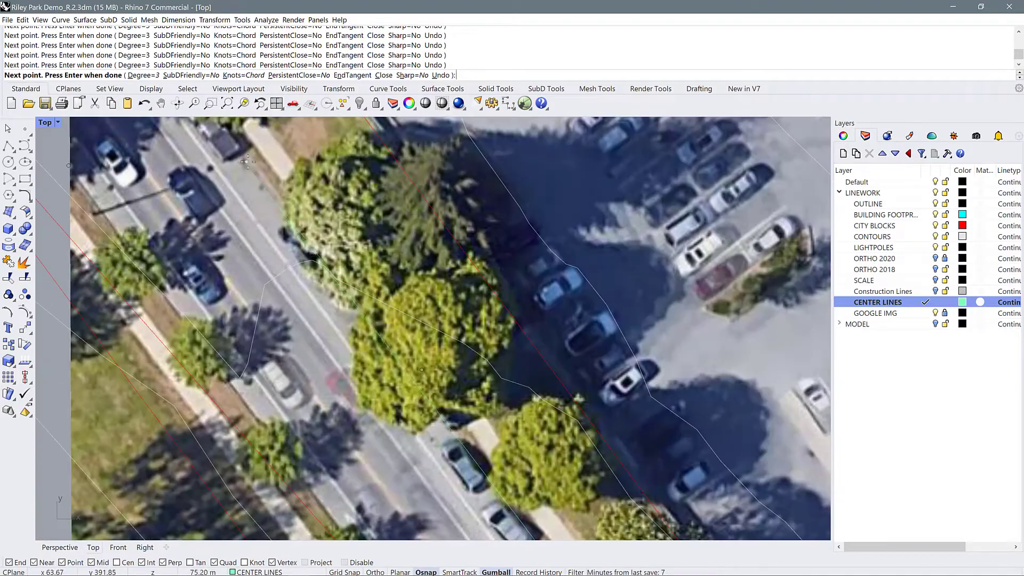
{"action": "left_click", "coordinate": [245, 164]}
{"action": "scroll", "coordinate": [442, 383], "scroll_direction": "down", "scroll_amount": 10}
{"action": "scroll", "coordinate": [275, 189], "scroll_direction": "up", "scroll_amount": 5}
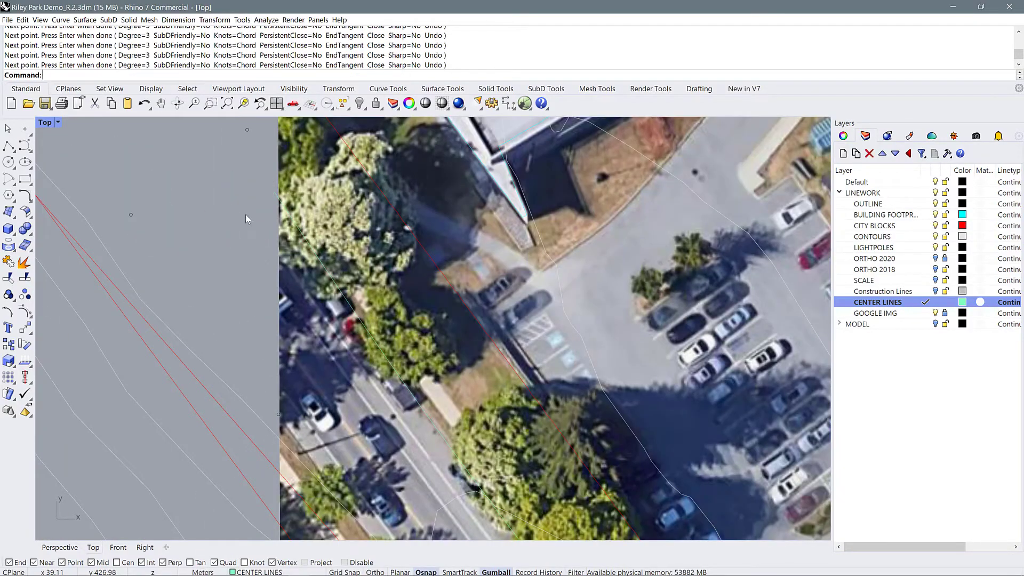
Offset the curved road's curb line about 2.3 m north through a point on the near edge of the sidewalk
{"action": "scroll", "coordinate": [245, 214], "scroll_direction": "down", "scroll_amount": 12}
{"action": "scroll", "coordinate": [428, 386], "scroll_direction": "up", "scroll_amount": 12}
{"action": "left_click", "coordinate": [427, 386]}
{"action": "type", "text": "o"}
{"action": "key", "text": "Return"}
{"action": "type", "text": "t"}
{"action": "key", "text": "Return"}
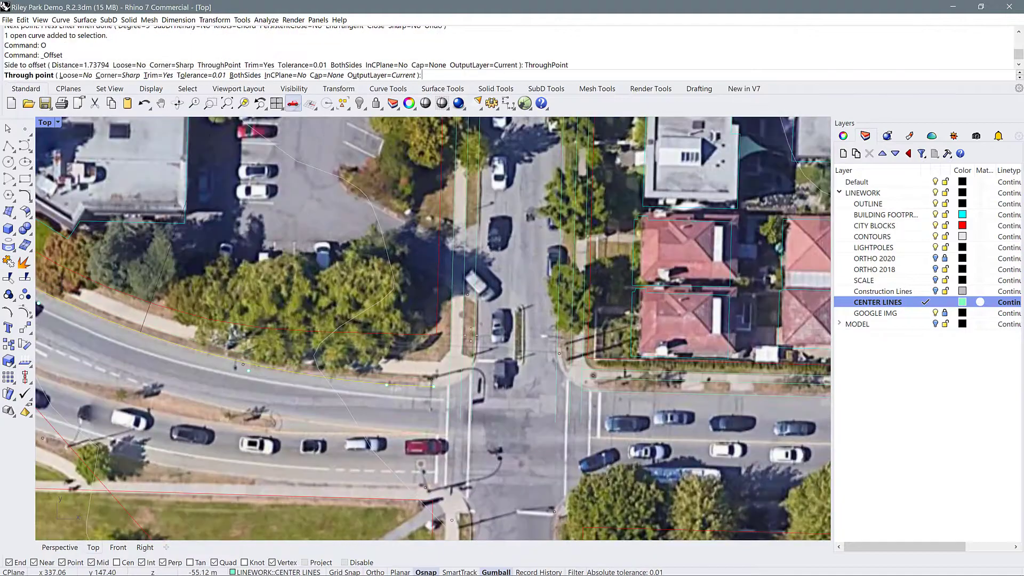
{"action": "scroll", "coordinate": [425, 385], "scroll_direction": "up", "scroll_amount": 2}
{"action": "left_click", "coordinate": [418, 373]}
Offset the curved sidewalk's near-edge line through a point on the sidewalk's far edge
{"action": "type", "text": "o"}
{"action": "key", "text": "Return"}
{"action": "left_click", "coordinate": [227, 75]}
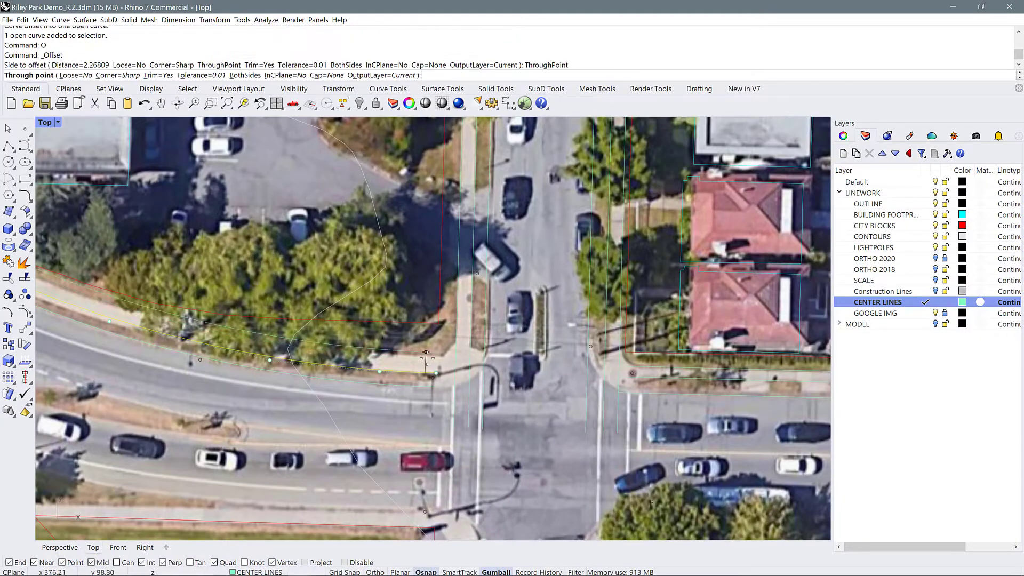
{"action": "left_click", "coordinate": [426, 353]}
{"action": "scroll", "coordinate": [401, 367], "scroll_direction": "down", "scroll_amount": 15}
{"action": "scroll", "coordinate": [295, 229], "scroll_direction": "up", "scroll_amount": 12}
{"action": "scroll", "coordinate": [295, 230], "scroll_direction": "down", "scroll_amount": 7}
{"action": "scroll", "coordinate": [473, 323], "scroll_direction": "up", "scroll_amount": 9}
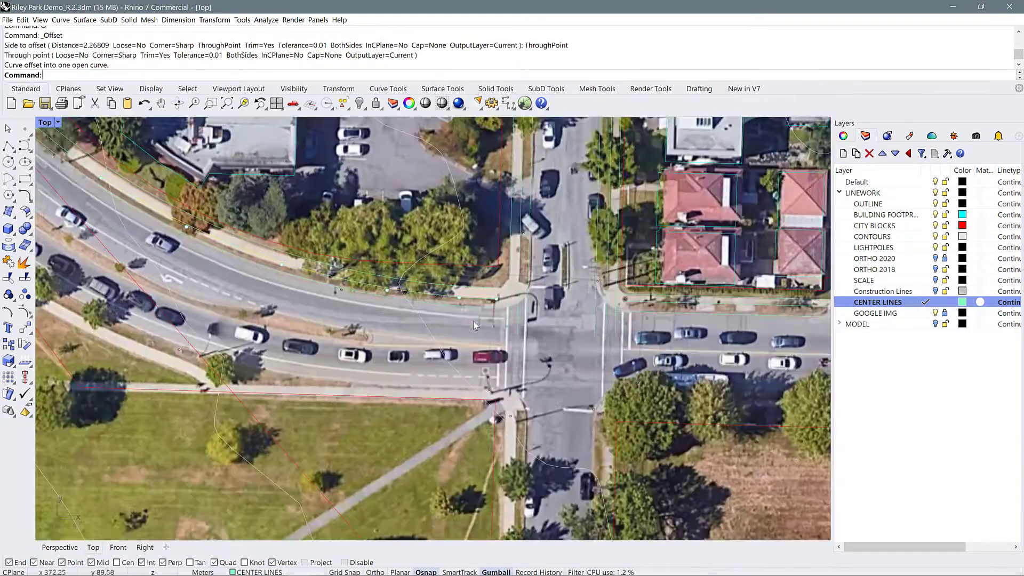
Fillet the curved road's curb with the side street's west curb at the intersection's northwest corner using radius 8
{"action": "left_click", "coordinate": [473, 310]}
{"action": "scroll", "coordinate": [480, 348], "scroll_direction": "down", "scroll_amount": 2}
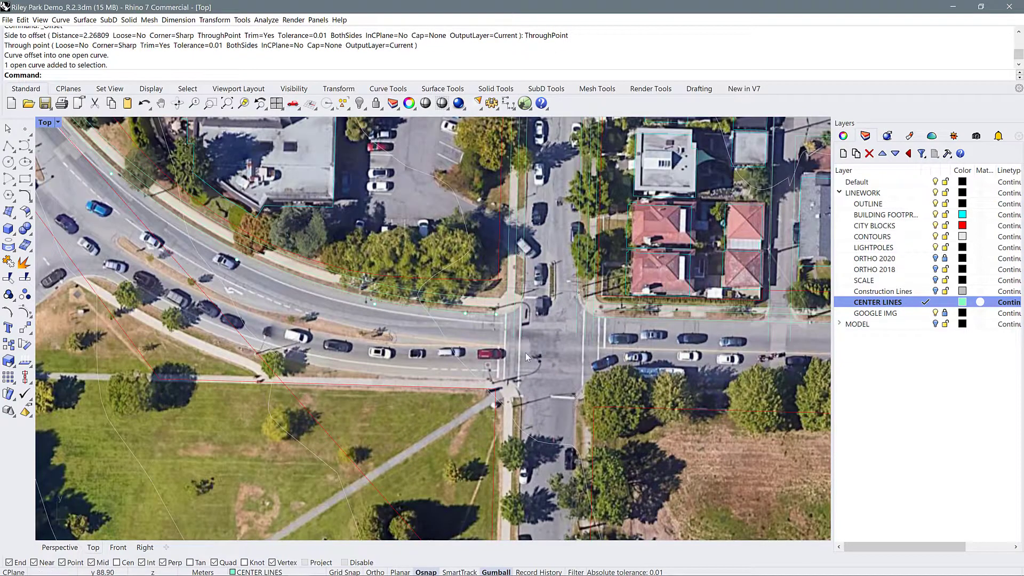
{"action": "scroll", "coordinate": [522, 310], "scroll_direction": "up", "scroll_amount": 5}
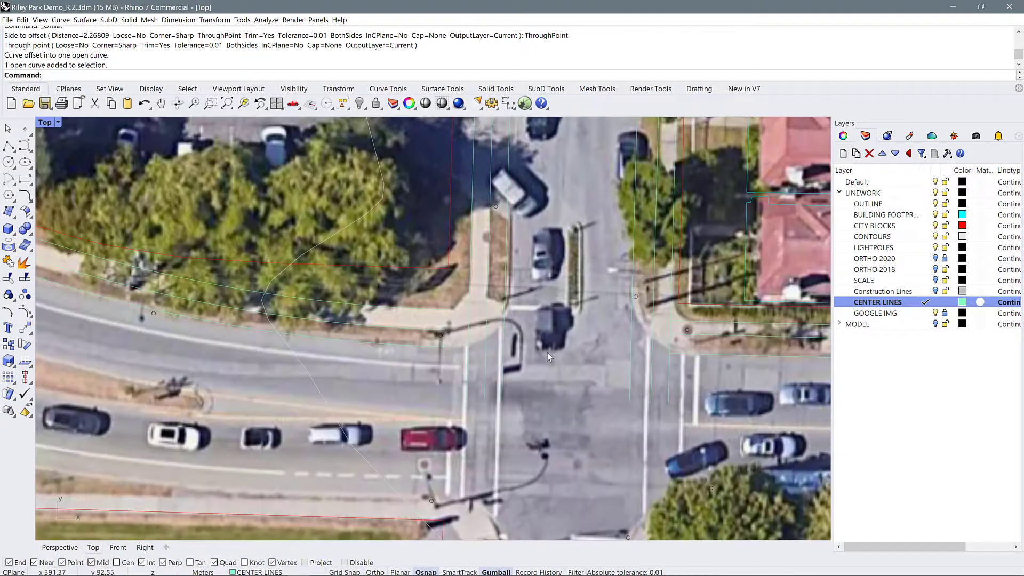
{"action": "type", "text": "F"}
{"action": "key", "text": "Return"}
{"action": "type", "text": "r"}
{"action": "key", "text": "Return"}
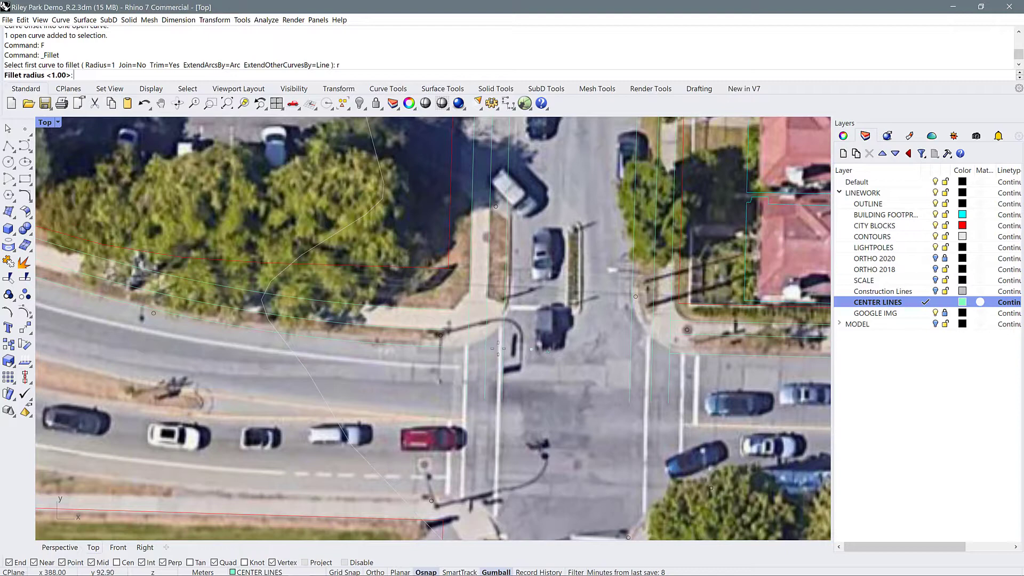
{"action": "type", "text": "8"}
{"action": "key", "text": "Return"}
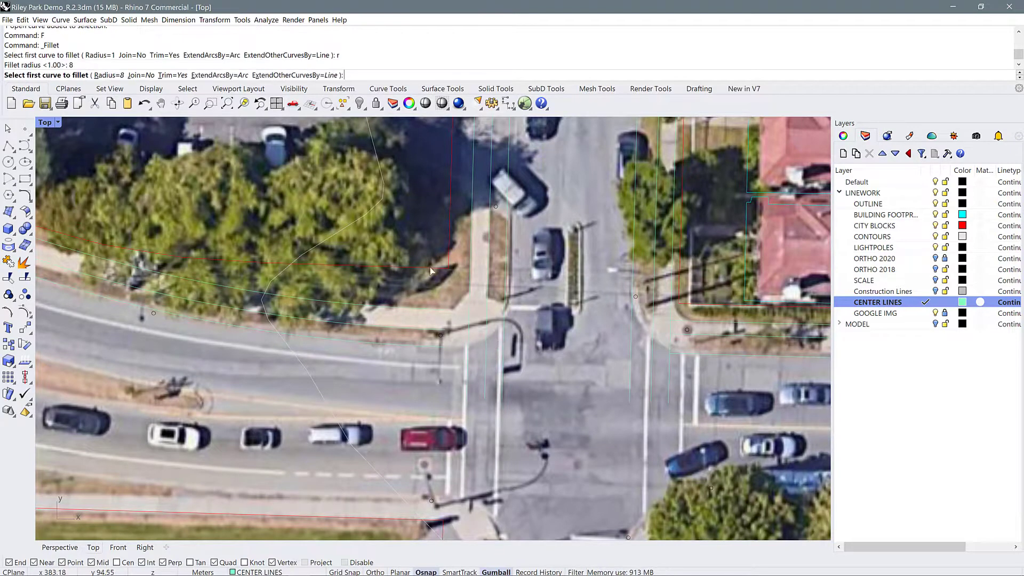
{"action": "left_click", "coordinate": [508, 292]}
{"action": "left_click", "coordinate": [432, 348]}
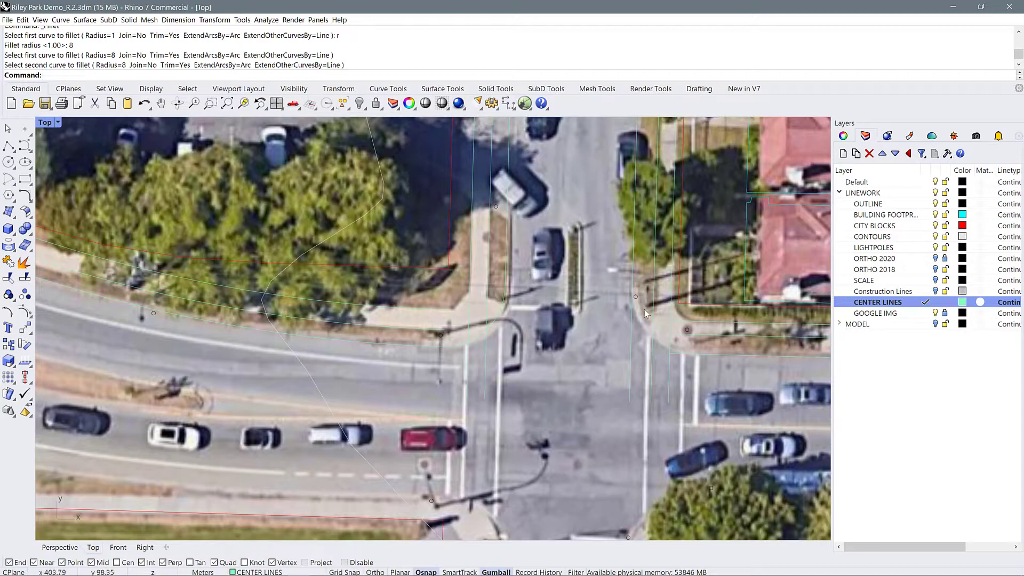
Fillet the side street's east curb with the southern street's north curb at the intersection's northeast corner using the same radius
{"action": "type", "text": "f"}
{"action": "key", "text": "Return"}
{"action": "left_click", "coordinate": [633, 273]}
{"action": "left_click", "coordinate": [686, 354]}
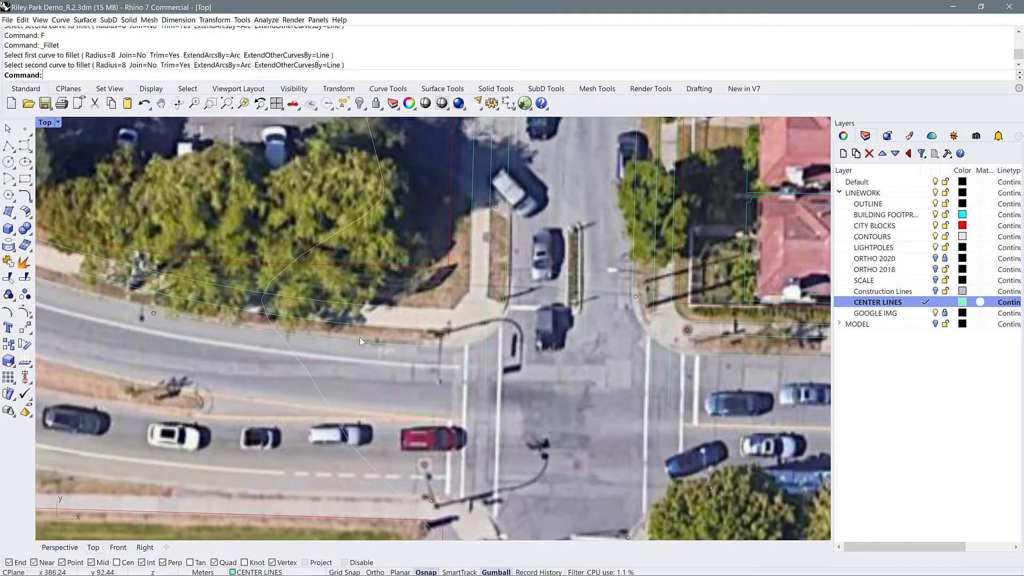
Trim the overlapping curb, sidewalk and alley lines where the alley east of the red-roofed houses meets the southern street
{"action": "scroll", "coordinate": [249, 329], "scroll_direction": "down", "scroll_amount": 6}
{"action": "scroll", "coordinate": [242, 334], "scroll_direction": "down", "scroll_amount": 2}
{"action": "scroll", "coordinate": [528, 342], "scroll_direction": "up", "scroll_amount": 4}
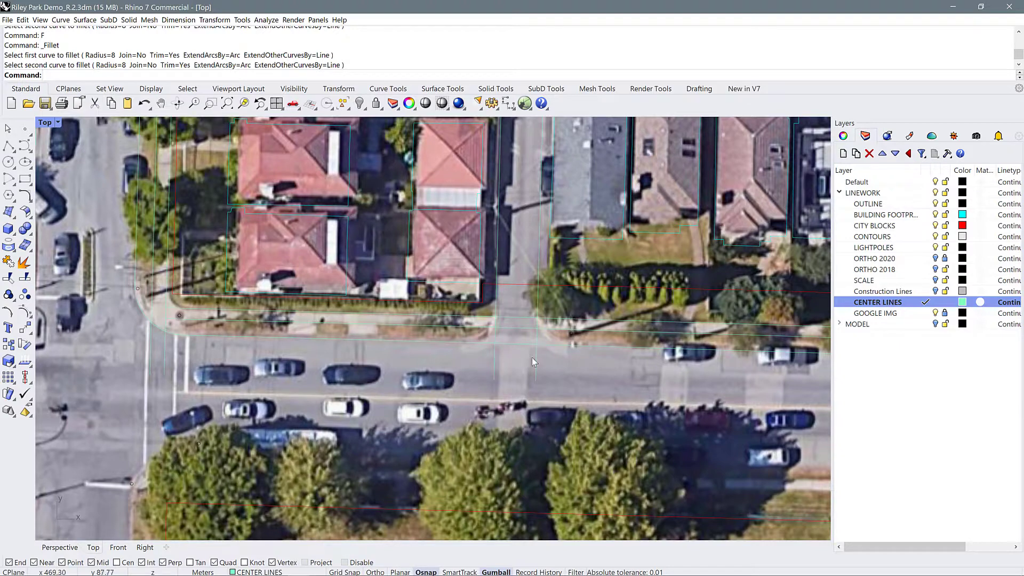
{"action": "left_click_drag", "start_coordinate": [538, 344], "coordinate": [491, 317]}
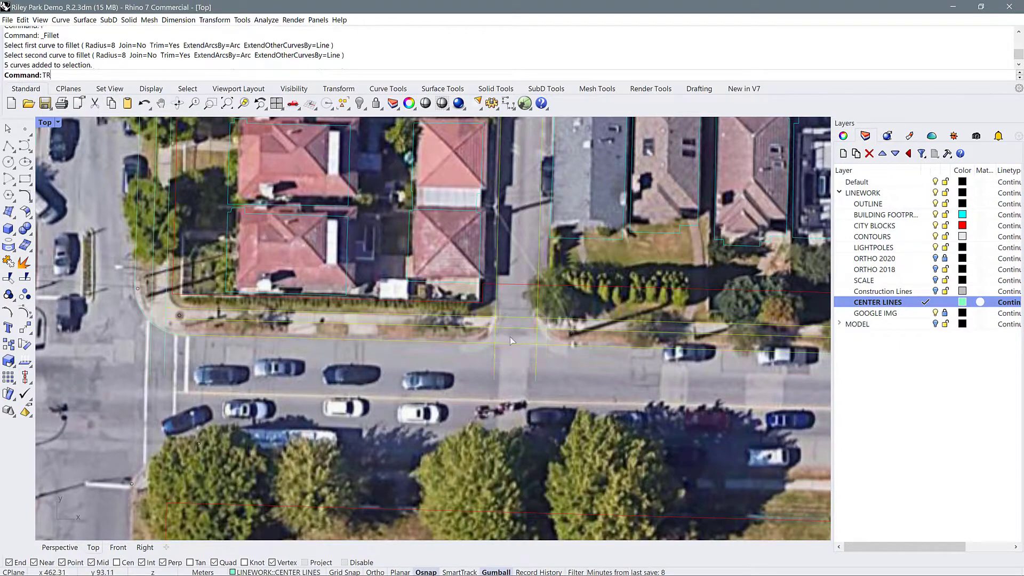
{"action": "key", "text": "Return"}
{"action": "left_click", "coordinate": [531, 337]}
{"action": "left_click", "coordinate": [491, 362]}
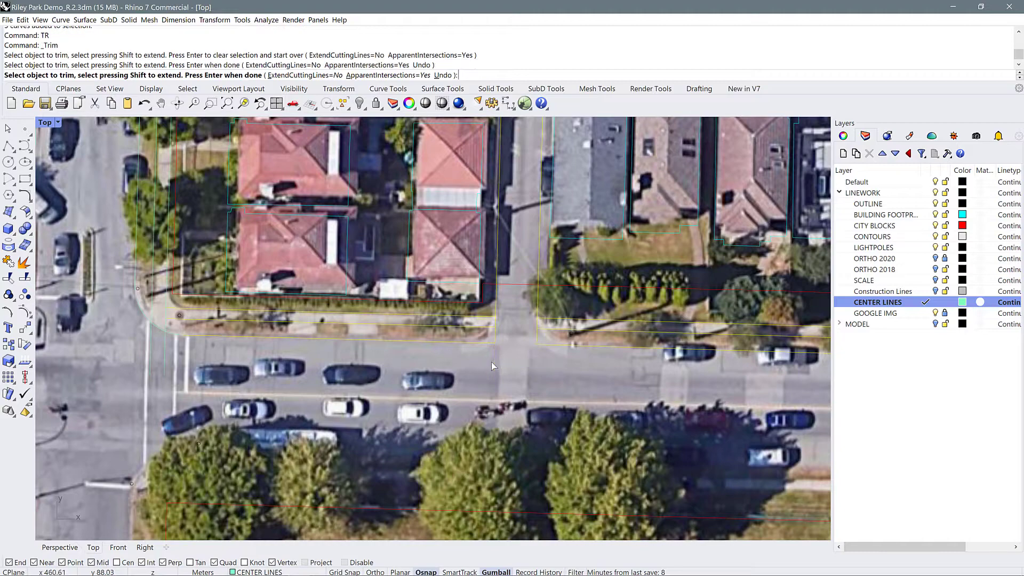
Trim the overlapping curb and sidewalk lines where the side street east of the alley meets the southern street
{"action": "key", "text": "Return"}
{"action": "scroll", "coordinate": [332, 351], "scroll_direction": "down", "scroll_amount": 2}
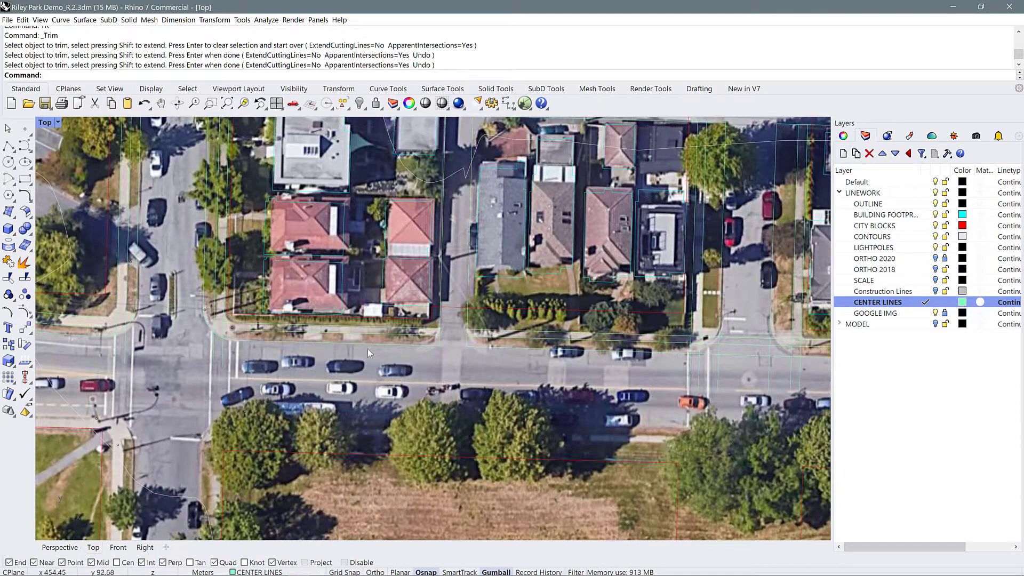
{"action": "scroll", "coordinate": [368, 350], "scroll_direction": "down", "scroll_amount": 4}
{"action": "scroll", "coordinate": [654, 366], "scroll_direction": "up", "scroll_amount": 6}
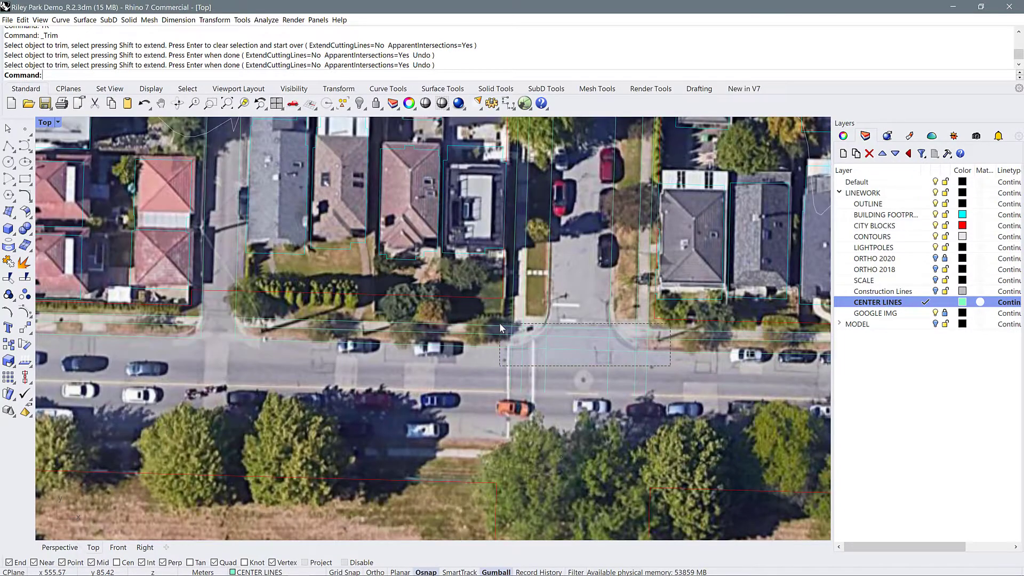
{"action": "left_click_drag", "start_coordinate": [501, 327], "coordinate": [500, 327]}
{"action": "type", "text": "TR"}
{"action": "key", "text": "Return"}
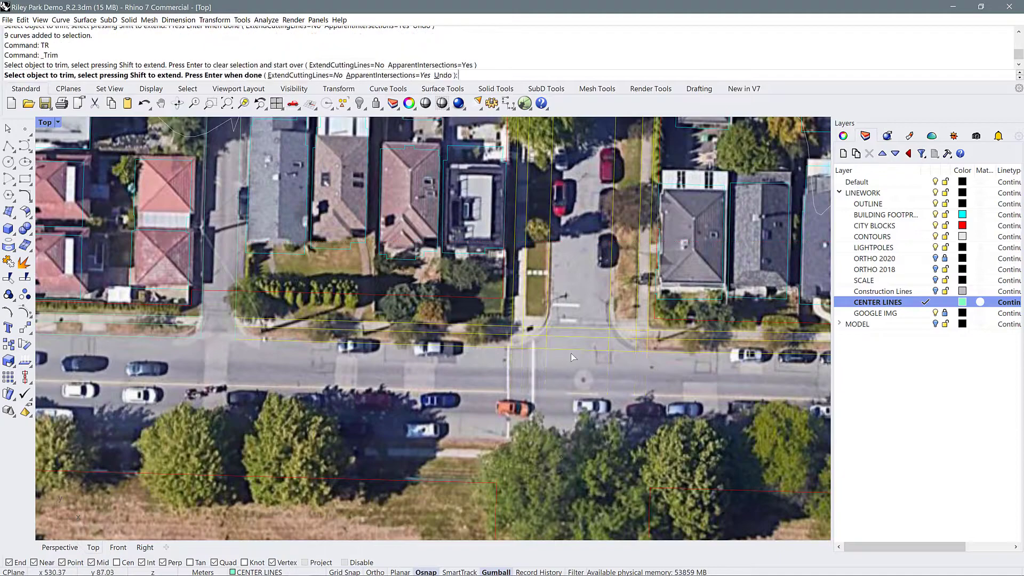
{"action": "left_click", "coordinate": [572, 329]}
{"action": "scroll", "coordinate": [572, 329], "scroll_direction": "down", "scroll_amount": 4}
{"action": "scroll", "coordinate": [635, 347], "scroll_direction": "up", "scroll_amount": 6}
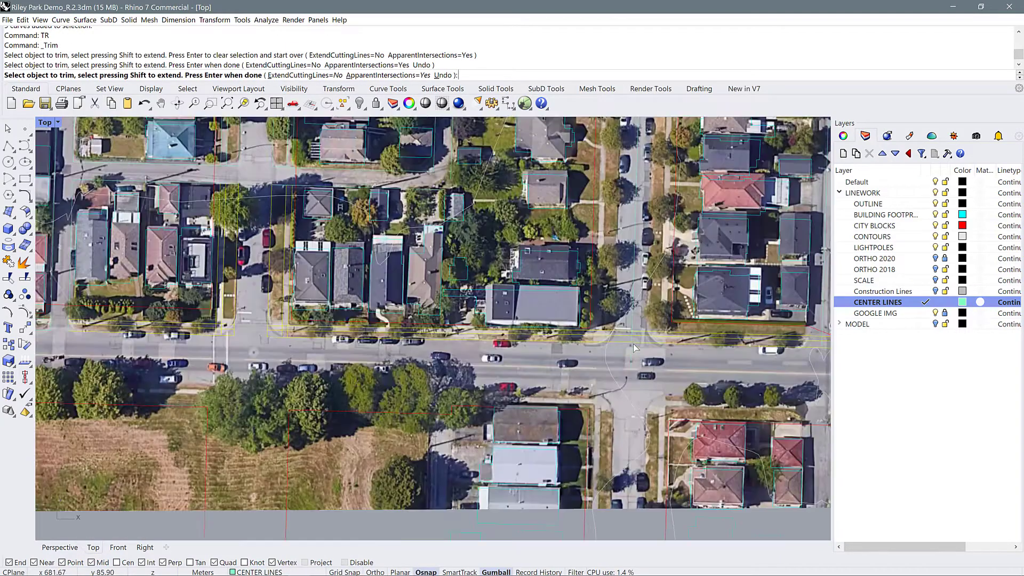
{"action": "key", "text": "Return"}
Fillet both curbs of that side street with the southern street's north curb at the two intersection corners using radius 8
{"action": "scroll", "coordinate": [630, 350], "scroll_direction": "down", "scroll_amount": 4}
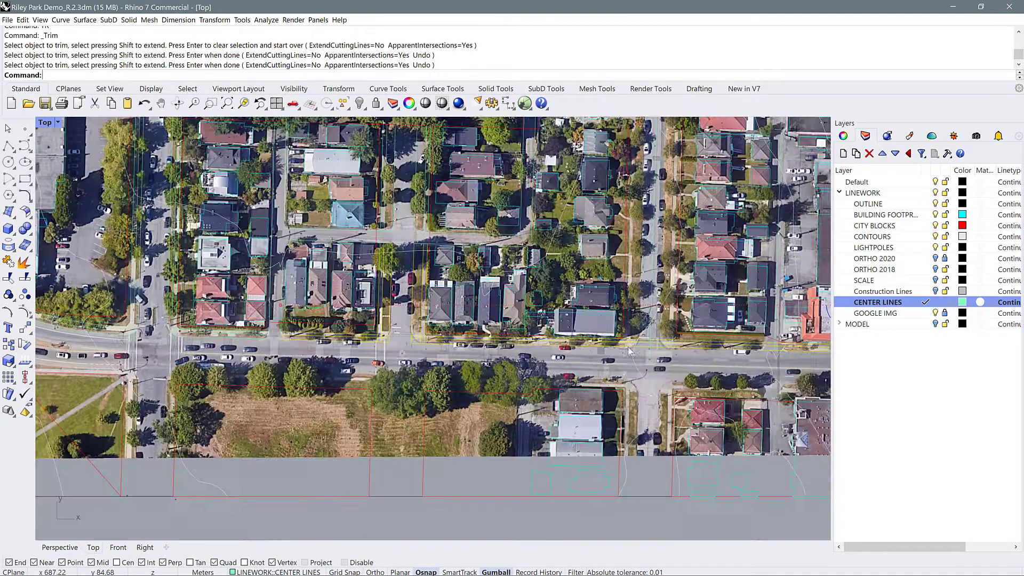
{"action": "scroll", "coordinate": [380, 335], "scroll_direction": "up", "scroll_amount": 5}
{"action": "type", "text": "F"}
{"action": "key", "text": "Return"}
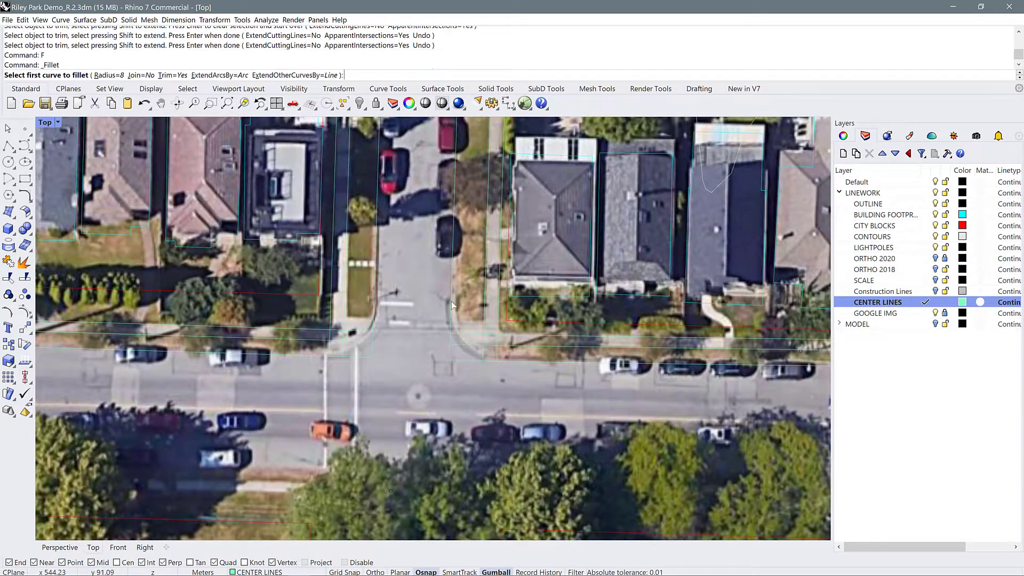
{"action": "left_click", "coordinate": [513, 363]}
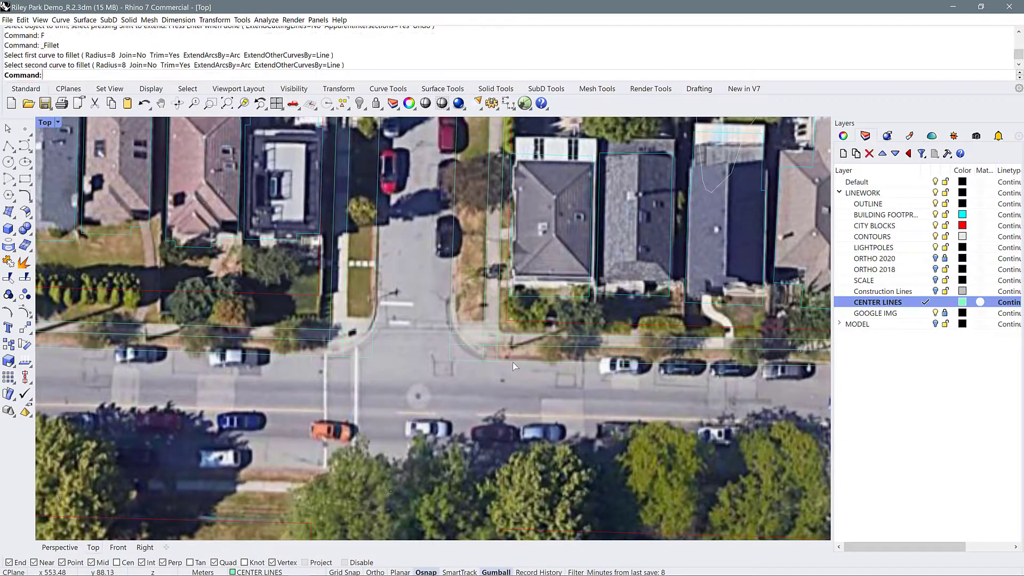
{"action": "type", "text": "F"}
{"action": "key", "text": "Return"}
{"action": "left_click", "coordinate": [376, 283]}
{"action": "left_click", "coordinate": [309, 356]}
{"action": "scroll", "coordinate": [605, 339], "scroll_direction": "down", "scroll_amount": 6}
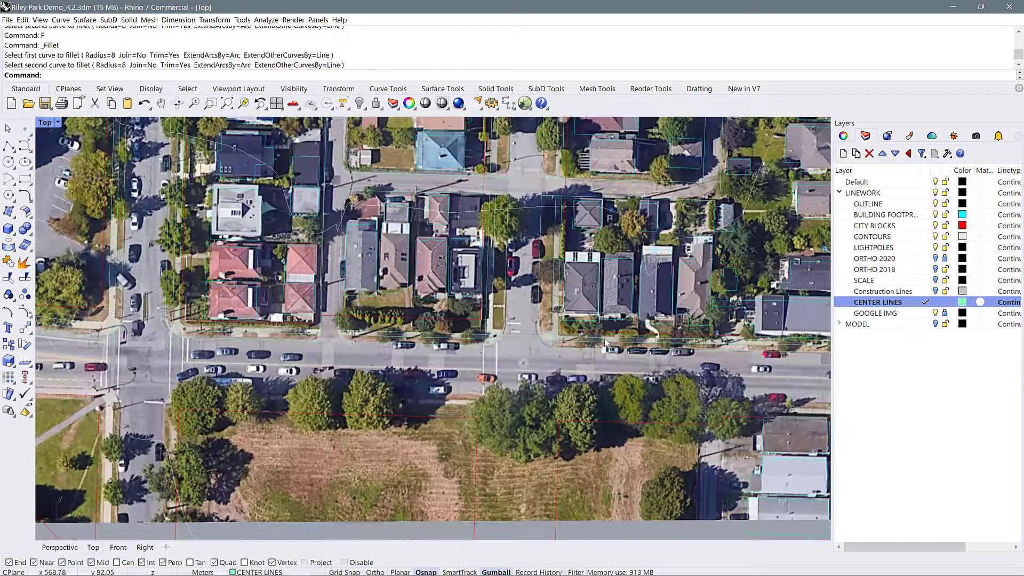
Try to fillet the alley's edge lines with the southern street's north curb using radius 6 and radius 8
{"action": "scroll", "coordinate": [303, 332], "scroll_direction": "up", "scroll_amount": 8}
{"action": "type", "text": "F"}
{"action": "key", "text": "Return"}
{"action": "type", "text": "r"}
{"action": "key", "text": "Return"}
{"action": "type", "text": "6"}
{"action": "key", "text": "Return"}
{"action": "left_click", "coordinate": [410, 294]}
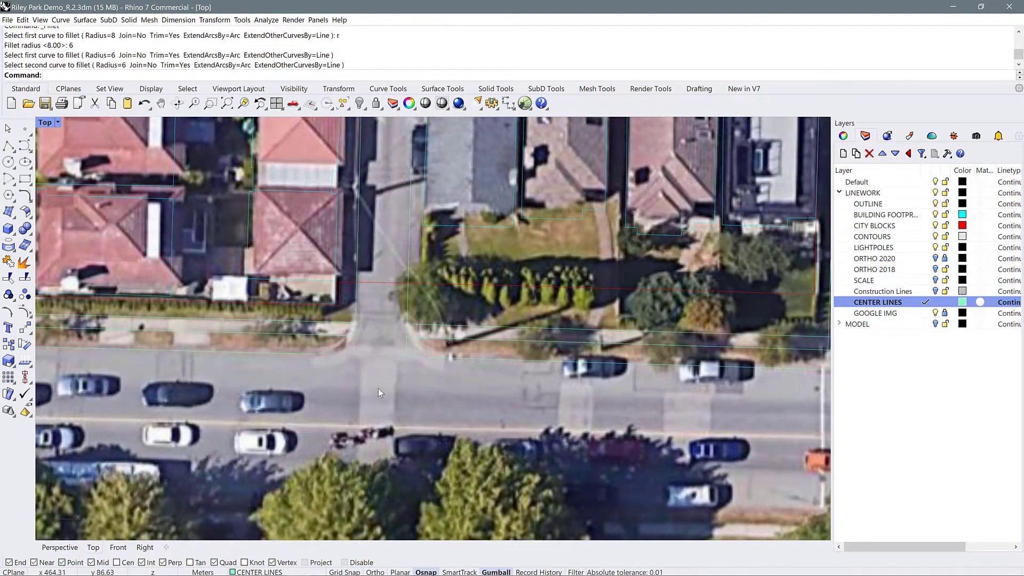
{"action": "key", "text": "ctrl+z"}
{"action": "type", "text": "F r 8"}
{"action": "left_click", "coordinate": [356, 329]}
{"action": "left_click", "coordinate": [334, 353]}
{"action": "key", "text": "ctrl+z"}
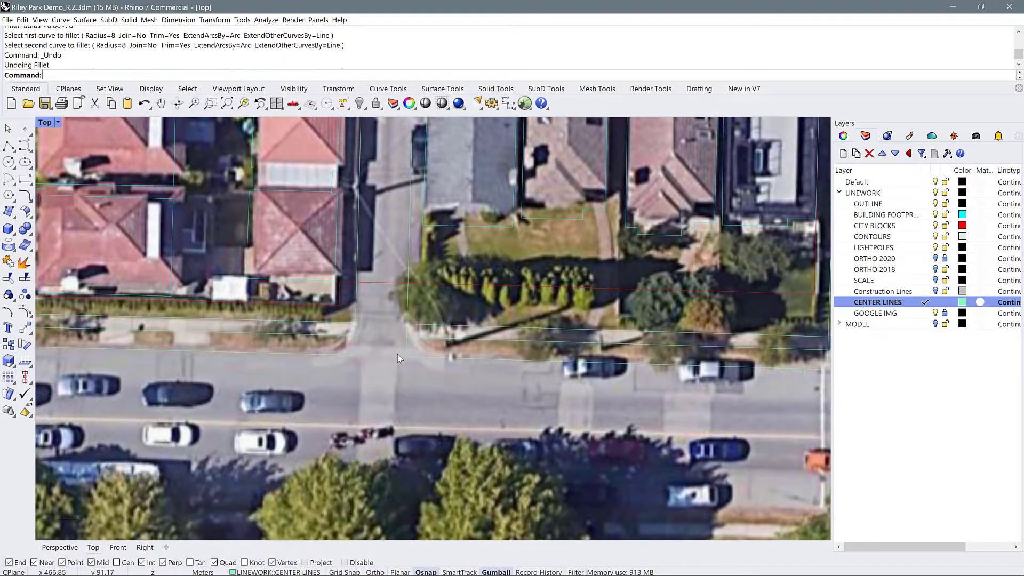
Fillet the alley's edge lines with the southern street's north curb using radius 4
{"action": "type", "text": "F r 4"}
{"action": "left_click", "coordinate": [360, 300]}
{"action": "left_click", "coordinate": [422, 327]}
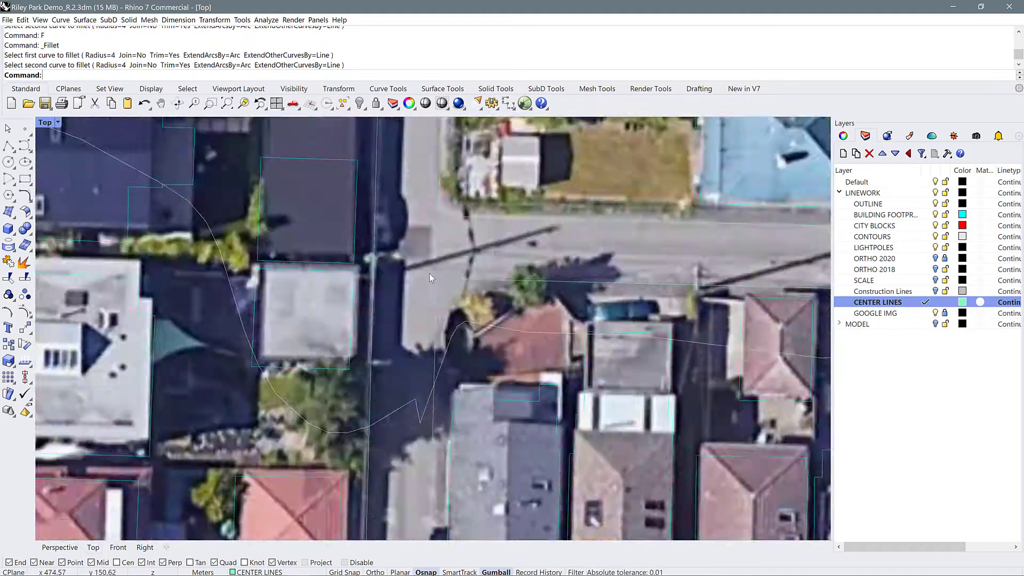
Fillet the edge lines at the corners of the alleys behind the houses, using radius 10 and radius 6
{"action": "scroll", "coordinate": [430, 274], "scroll_direction": "down", "scroll_amount": 5}
{"action": "scroll", "coordinate": [597, 290], "scroll_direction": "up", "scroll_amount": 5}
{"action": "type", "text": "F"}
{"action": "key", "text": "Return"}
{"action": "type", "text": "r"}
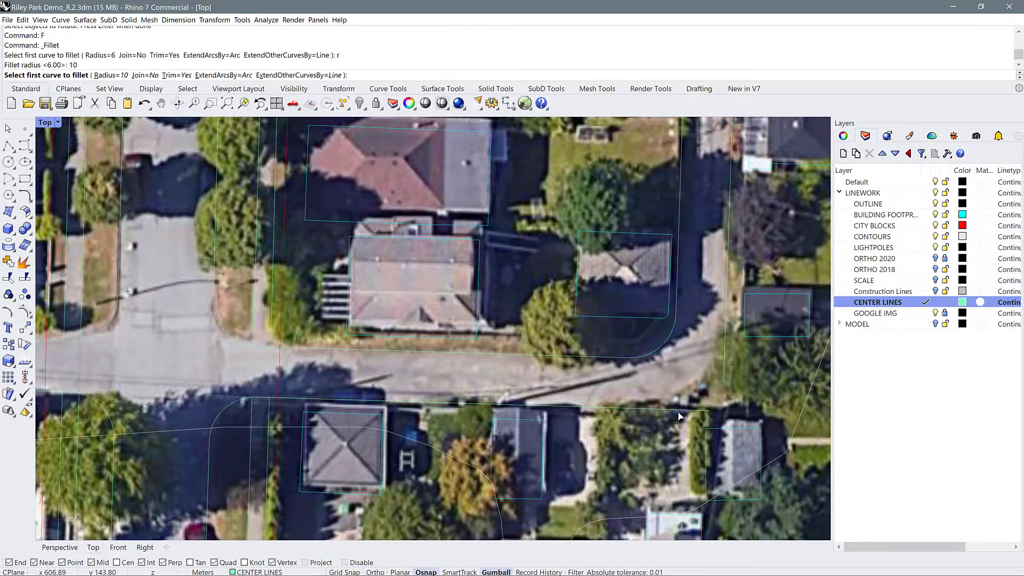
{"action": "scroll", "coordinate": [726, 361], "scroll_direction": "down", "scroll_amount": 5}
{"action": "scroll", "coordinate": [312, 351], "scroll_direction": "up", "scroll_amount": 5}
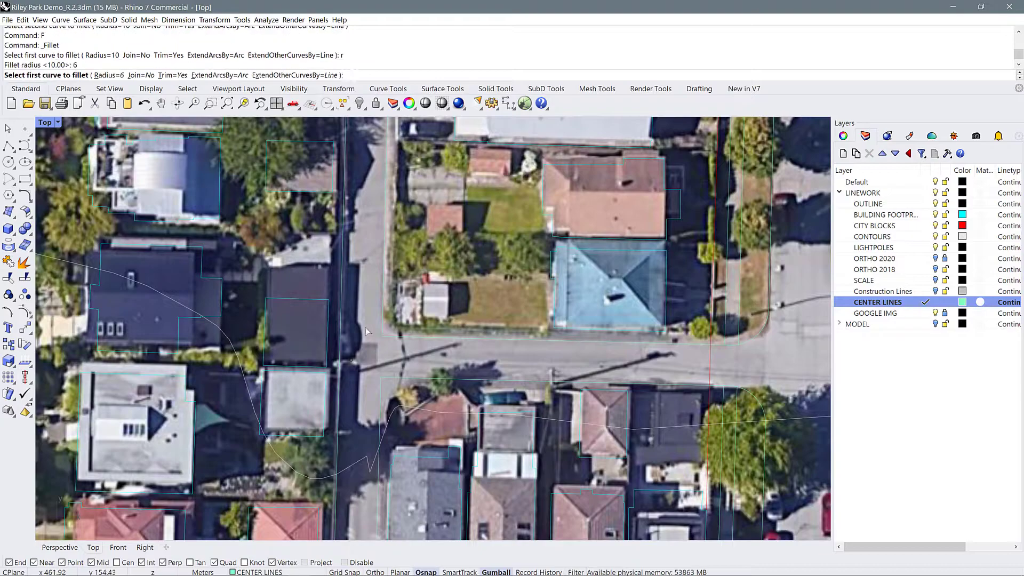
{"action": "scroll", "coordinate": [591, 371], "scroll_direction": "down", "scroll_amount": 5}
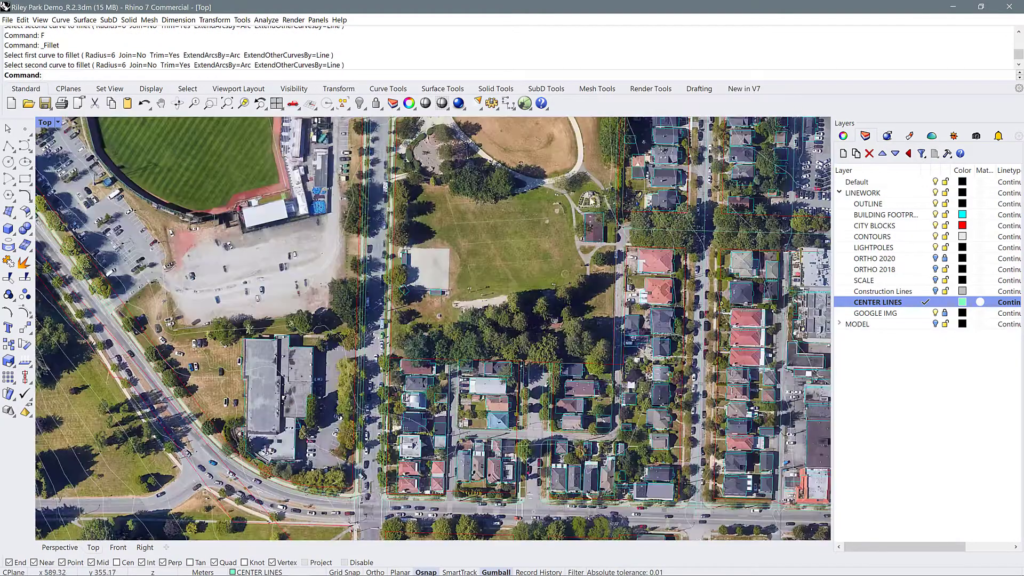
Fillet the northern street's north curb with the side street's east curb opposite the parking lot using radius 10
{"action": "scroll", "coordinate": [555, 258], "scroll_direction": "up", "scroll_amount": 5}
{"action": "scroll", "coordinate": [556, 258], "scroll_direction": "down", "scroll_amount": 5}
{"action": "scroll", "coordinate": [418, 183], "scroll_direction": "up", "scroll_amount": 7}
{"action": "type", "text": "f"}
{"action": "key", "text": "Return"}
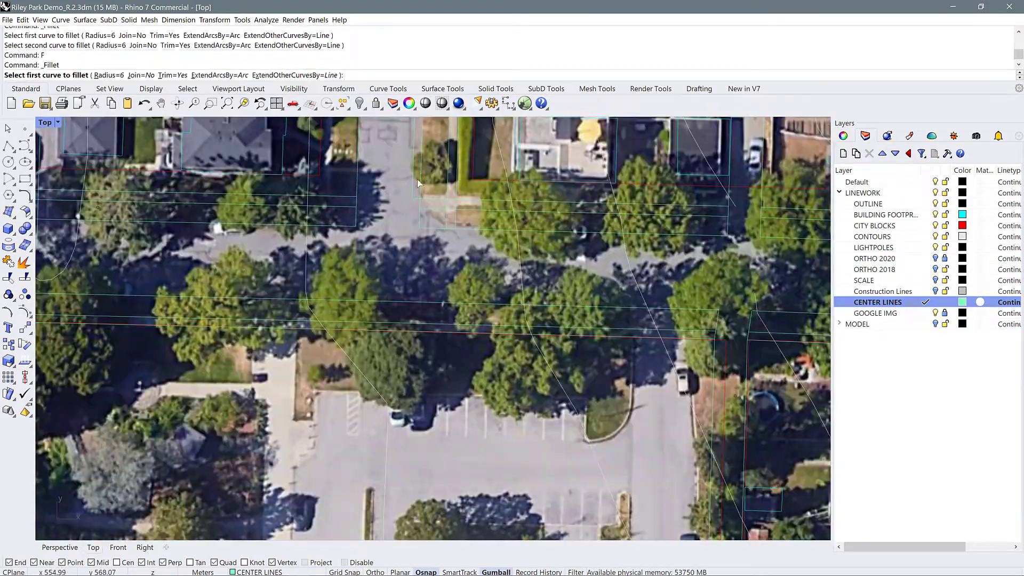
{"action": "type", "text": "f"}
{"action": "key", "text": "Return"}
{"action": "type", "text": "r"}
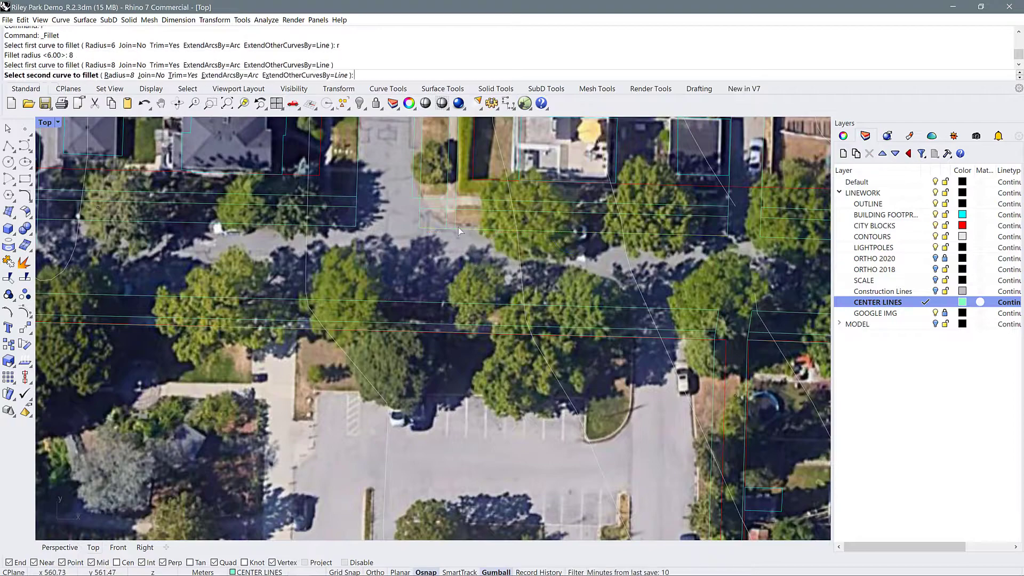
{"action": "key", "text": "Return"}
{"action": "type", "text": "10"}
{"action": "key", "text": "Return"}
{"action": "left_click", "coordinate": [480, 230]}
{"action": "left_click", "coordinate": [414, 171]}
{"action": "scroll", "coordinate": [434, 235], "scroll_direction": "down", "scroll_amount": 6}
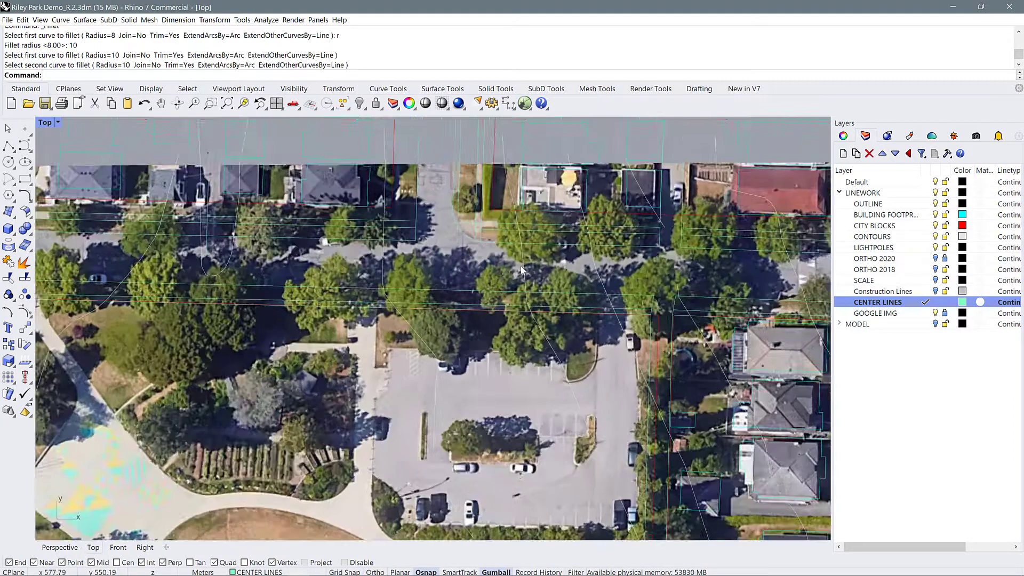
Fillet the same side street's west curb with the northern street's north curb using radius 8
{"action": "scroll", "coordinate": [400, 243], "scroll_direction": "up", "scroll_amount": 9}
{"action": "type", "text": "f"}
{"action": "key", "text": "Return"}
{"action": "left_click", "coordinate": [408, 238]}
{"action": "scroll", "coordinate": [601, 278], "scroll_direction": "down", "scroll_amount": 5}
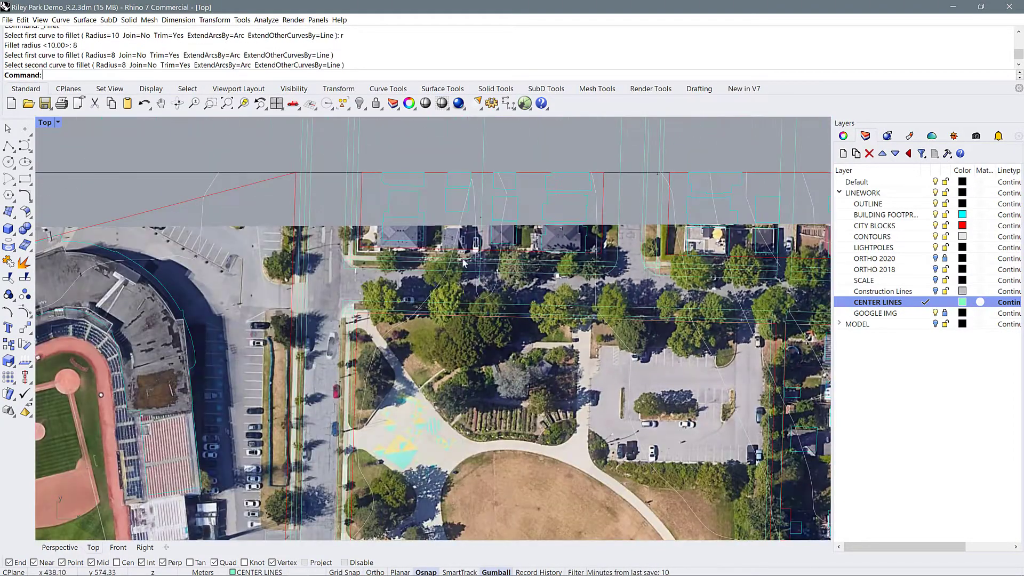
Try to fillet the main road's east curb with the northern street's north curb using radius 10 and radius 12
{"action": "scroll", "coordinate": [462, 257], "scroll_direction": "up", "scroll_amount": 6}
{"action": "type", "text": "f"}
{"action": "key", "text": "Return"}
{"action": "type", "text": "r"}
{"action": "key", "text": "Return"}
{"action": "type", "text": "10"}
{"action": "key", "text": "Return"}
{"action": "left_click", "coordinate": [352, 275]}
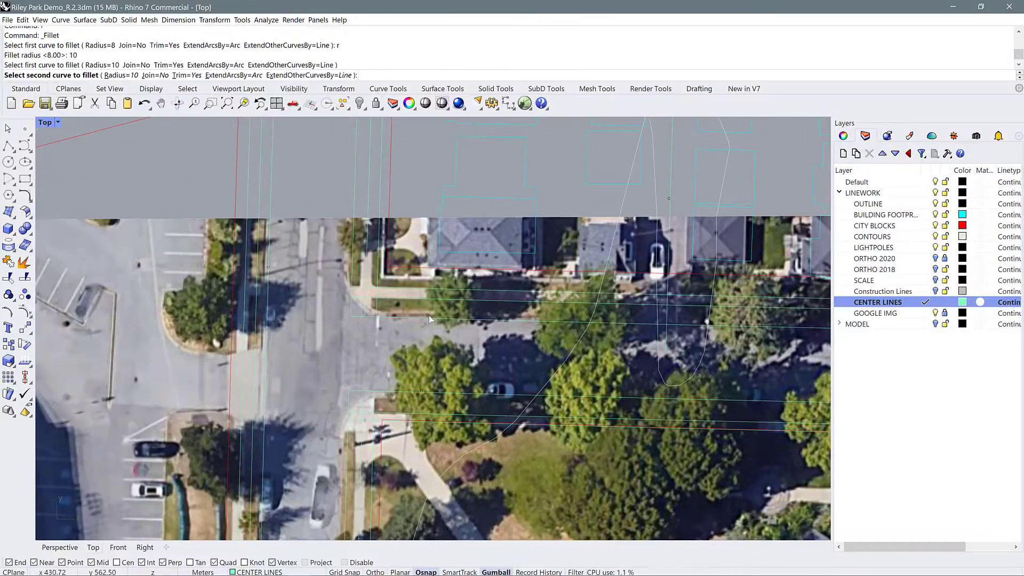
{"action": "left_click", "coordinate": [429, 315]}
{"action": "scroll", "coordinate": [397, 312], "scroll_direction": "up", "scroll_amount": 7}
{"action": "key", "text": "ctrl+z"}
{"action": "type", "text": "f"}
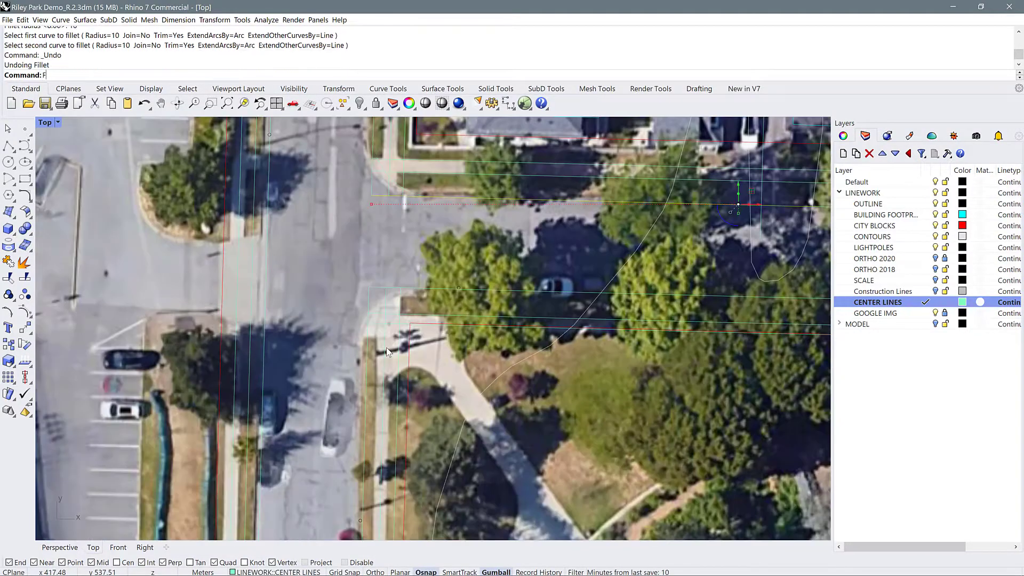
{"action": "key", "text": "Return"}
{"action": "type", "text": "r"}
{"action": "key", "text": "Return"}
{"action": "type", "text": "12"}
Fillet the main road's east curb with the northern street's north curb at the intersection's northeast corner using radius 8
{"action": "key", "text": "Return"}
{"action": "type", "text": "r"}
{"action": "key", "text": "Return"}
{"action": "type", "text": "8"}
Fillet the northern street's south curb with the main road's east curb at the park's northwest corner using the same radius
{"action": "key", "text": "Return"}
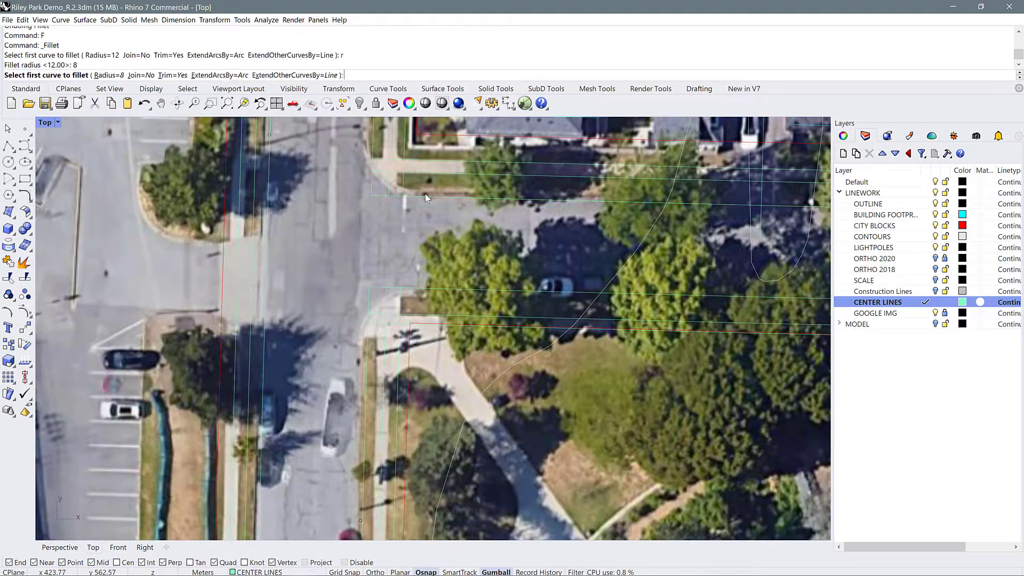
{"action": "left_click", "coordinate": [374, 139]}
{"action": "left_click", "coordinate": [425, 195]}
{"action": "type", "text": "f"}
{"action": "key", "text": "Return"}
{"action": "left_click", "coordinate": [433, 290]}
{"action": "left_click", "coordinate": [367, 331]}
{"action": "scroll", "coordinate": [384, 320], "scroll_direction": "down", "scroll_amount": 7}
{"action": "right_click_drag", "start_coordinate": [418, 214], "coordinate": [388, 210]}
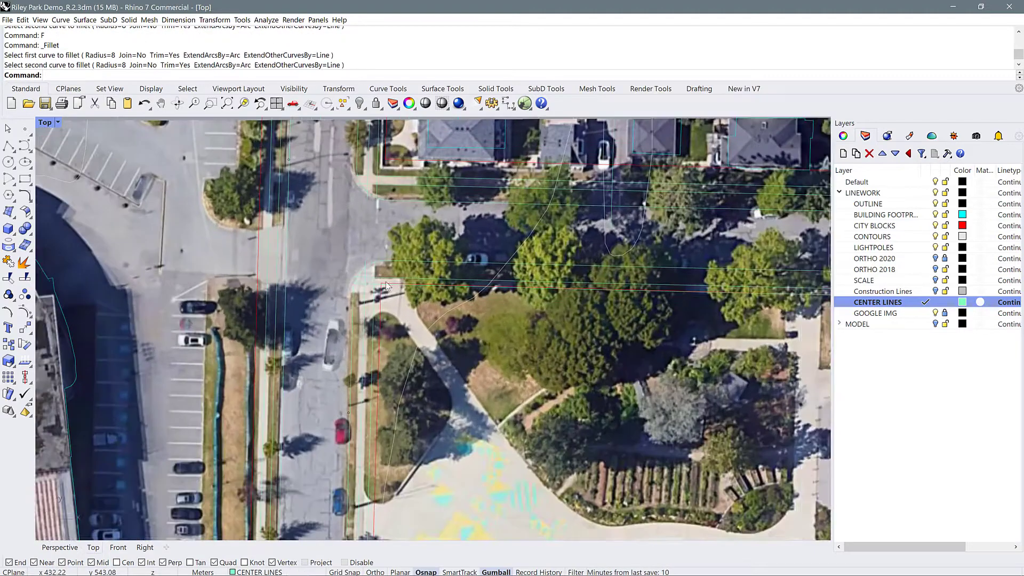
{"action": "scroll", "coordinate": [392, 305], "scroll_direction": "up", "scroll_amount": 9}
{"action": "left_click_drag", "start_coordinate": [364, 297], "coordinate": [329, 269]}
{"action": "type", "text": "T"}
{"action": "key", "text": "Escape"}
Select the rounded corner's curb curves together with all objects on the CENTER LINES layer and join them
{"action": "left_click", "coordinate": [366, 246]}
{"action": "left_click", "coordinate": [401, 242]}
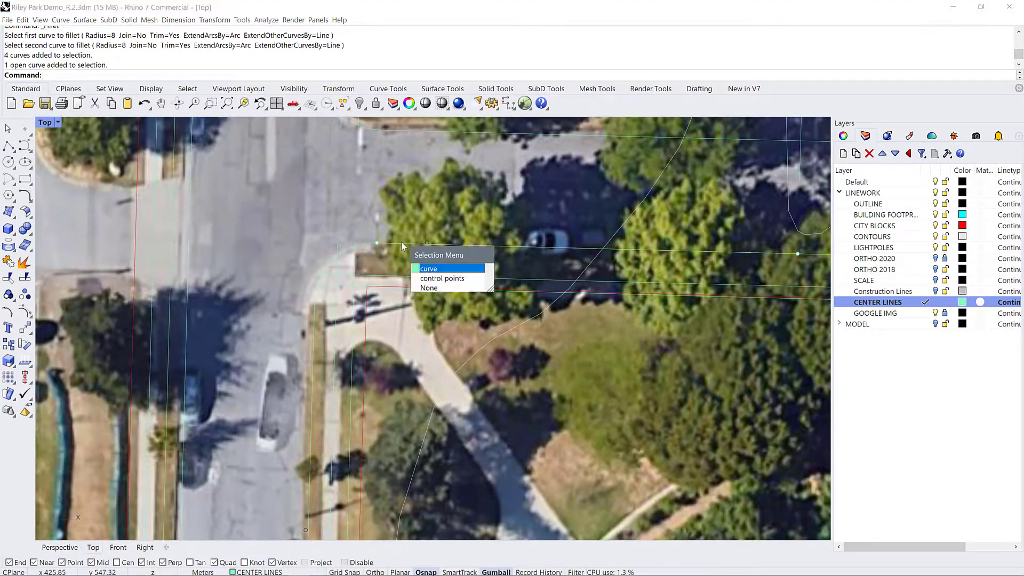
{"action": "left_click", "coordinate": [438, 268]}
{"action": "left_click", "coordinate": [364, 244], "text": "shift"}
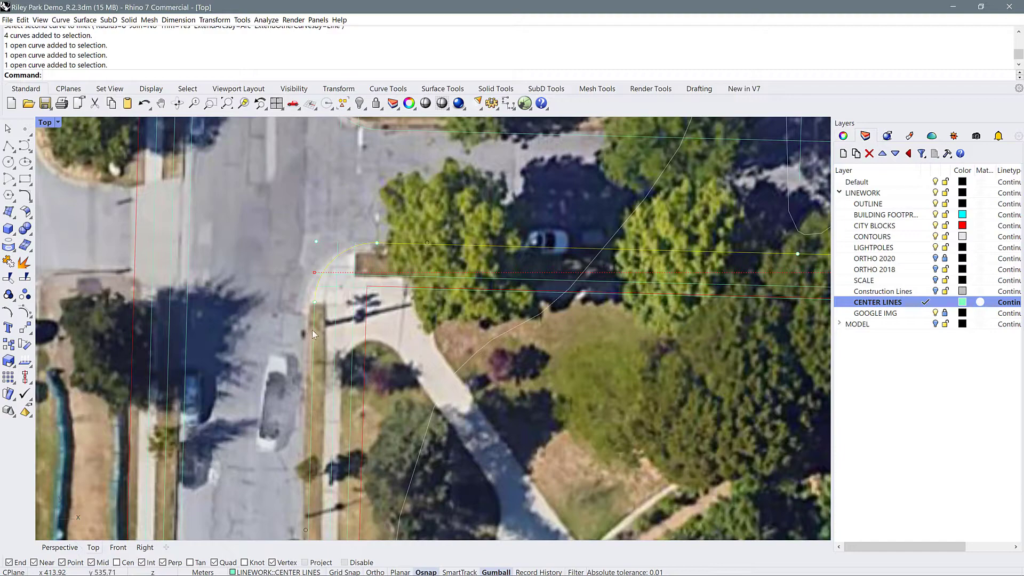
{"action": "scroll", "coordinate": [278, 261], "scroll_direction": "down", "scroll_amount": 5}
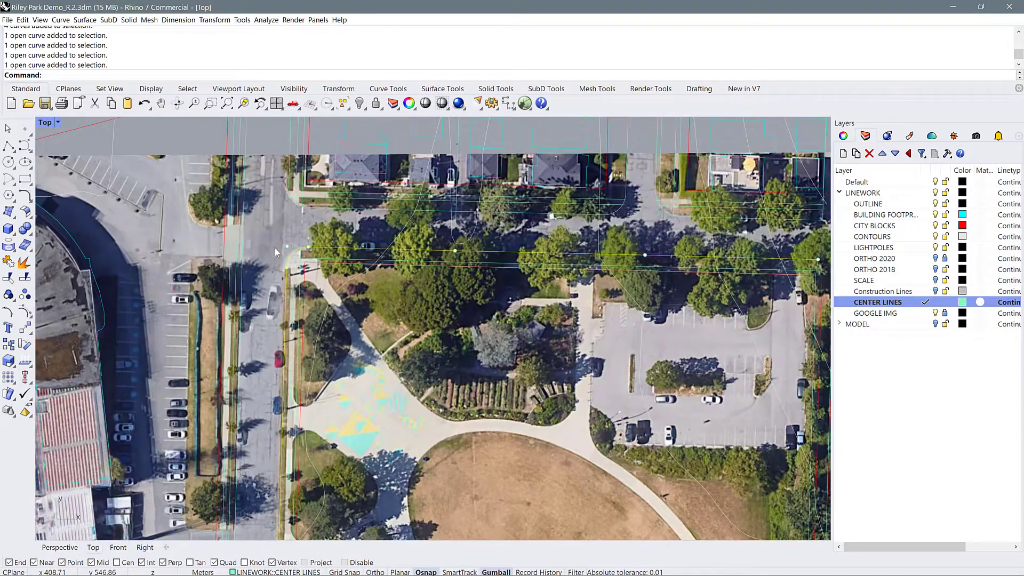
{"action": "scroll", "coordinate": [350, 258], "scroll_direction": "down", "scroll_amount": 3}
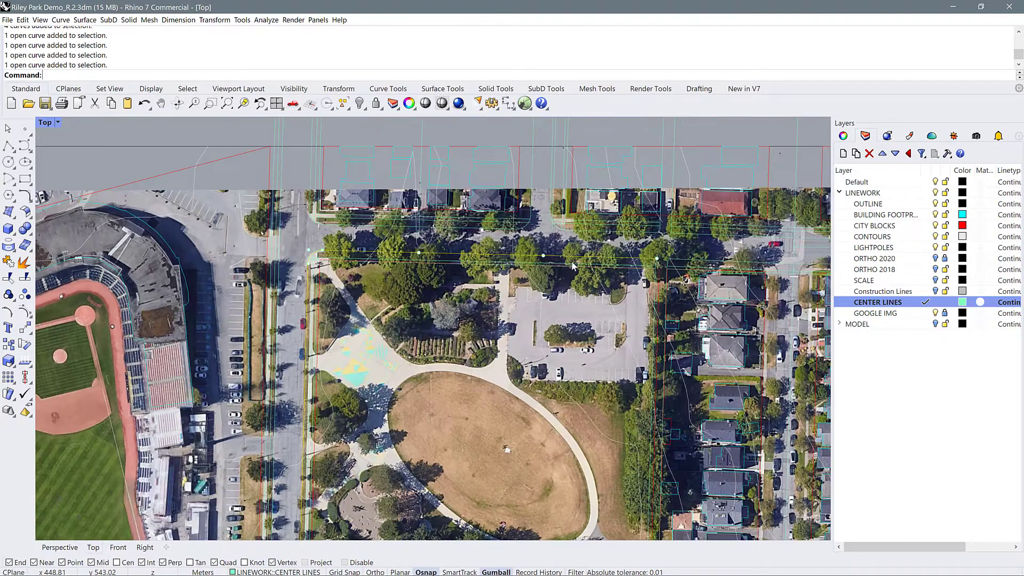
{"action": "right_click", "coordinate": [879, 308]}
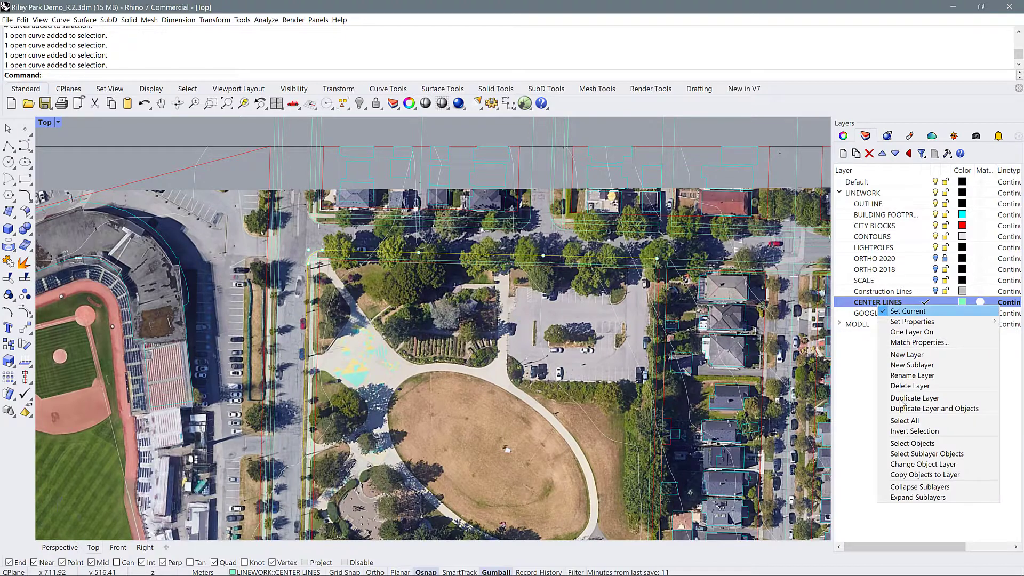
{"action": "left_click", "coordinate": [908, 444]}
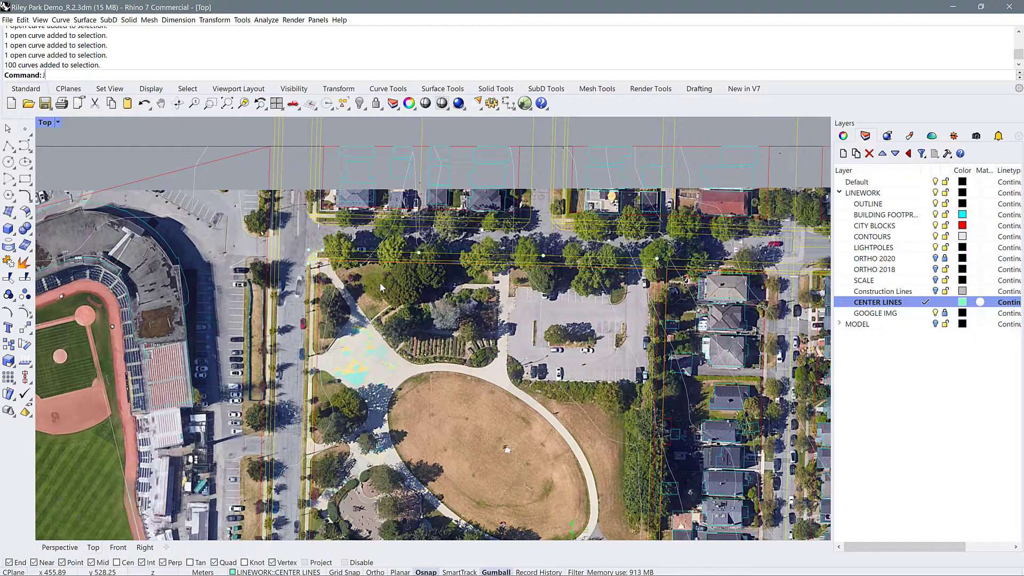
{"action": "type", "text": "J"}
{"action": "key", "text": "Return"}
Trim the sidewalk lines that extend past the joined rounded curb at the park's northwest corner
{"action": "scroll", "coordinate": [319, 243], "scroll_direction": "up", "scroll_amount": 5}
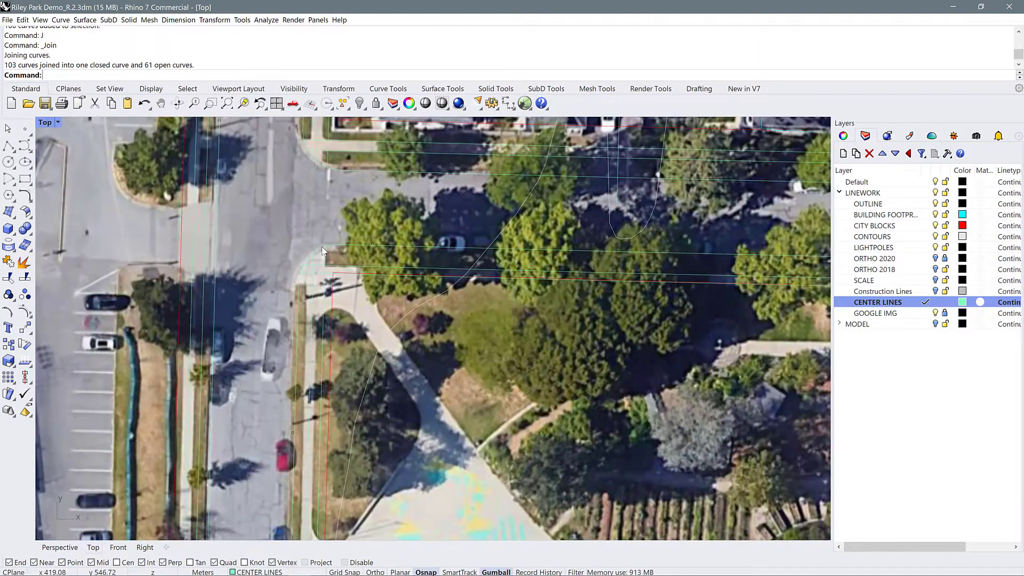
{"action": "type", "text": "TR"}
{"action": "key", "text": "Return"}
{"action": "scroll", "coordinate": [319, 222], "scroll_direction": "up", "scroll_amount": 5}
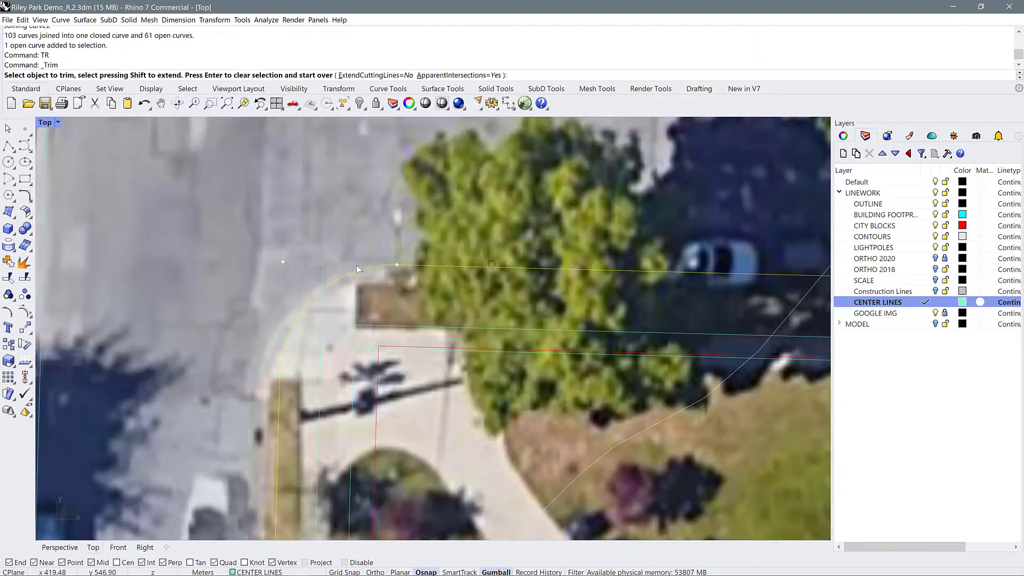
{"action": "left_click", "coordinate": [322, 274]}
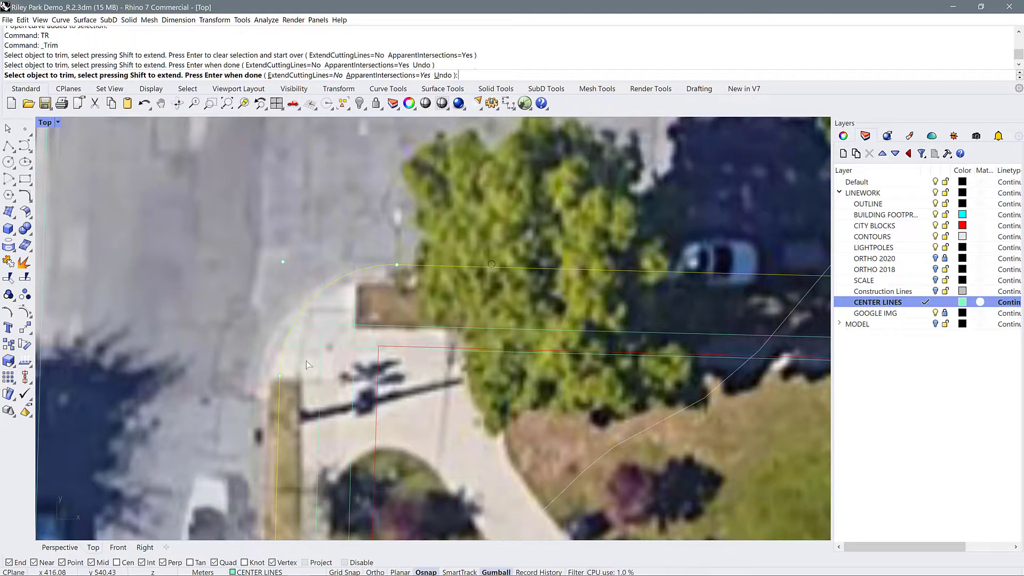
{"action": "left_click", "coordinate": [284, 323]}
{"action": "left_click", "coordinate": [280, 346]}
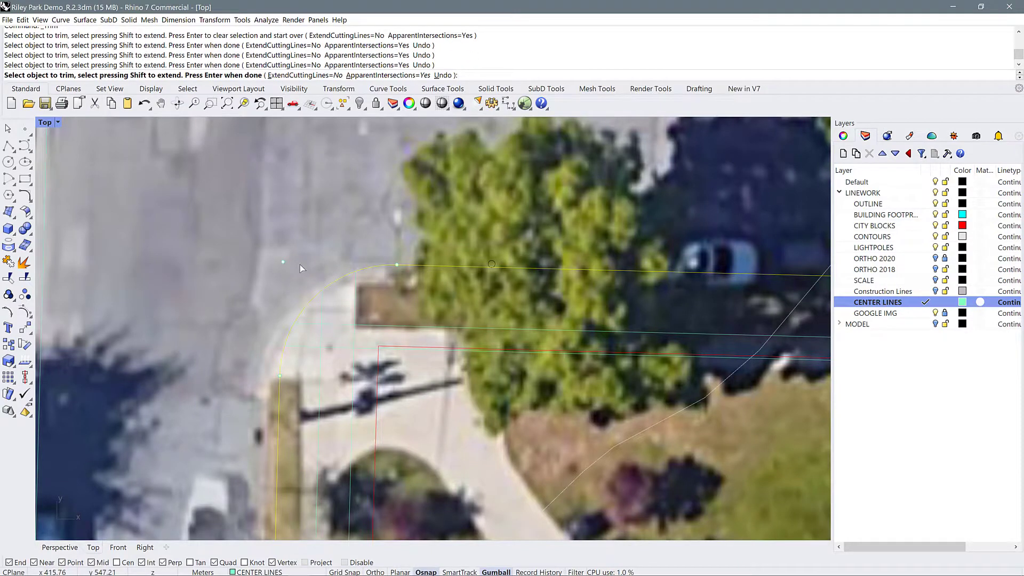
{"action": "scroll", "coordinate": [336, 222], "scroll_direction": "down", "scroll_amount": 4}
{"action": "key", "text": "Return"}
Trim the crossing sidewalk lines against each other inside the rounded curb at the park's northwest corner
{"action": "scroll", "coordinate": [348, 299], "scroll_direction": "up", "scroll_amount": 4}
{"action": "scroll", "coordinate": [348, 299], "scroll_direction": "up", "scroll_amount": 1}
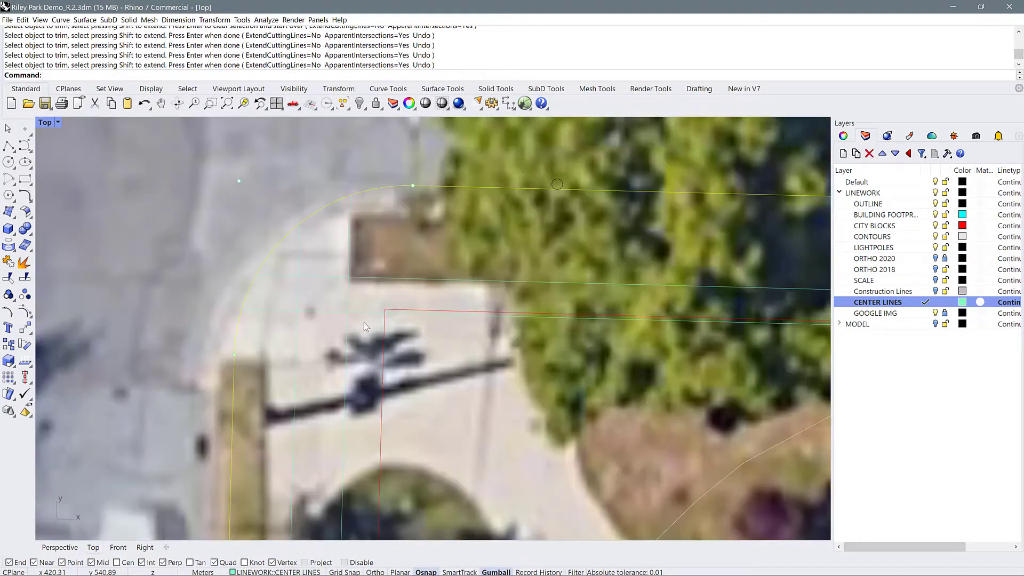
{"action": "left_click_drag", "start_coordinate": [364, 323], "coordinate": [313, 289]}
{"action": "key", "text": "Return"}
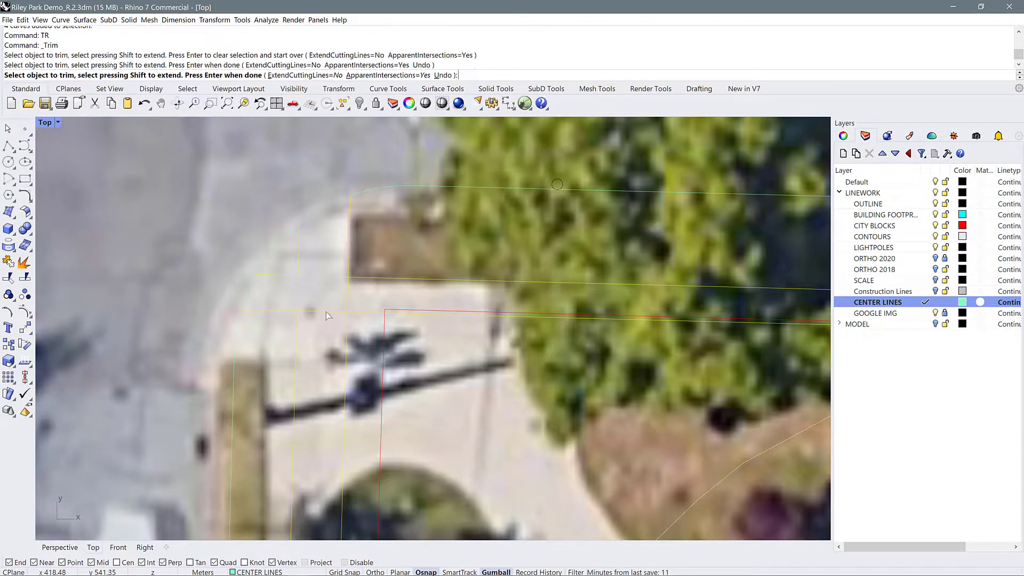
{"action": "left_click", "coordinate": [326, 312]}
{"action": "left_click", "coordinate": [348, 293]}
{"action": "scroll", "coordinate": [287, 221], "scroll_direction": "down", "scroll_amount": 8}
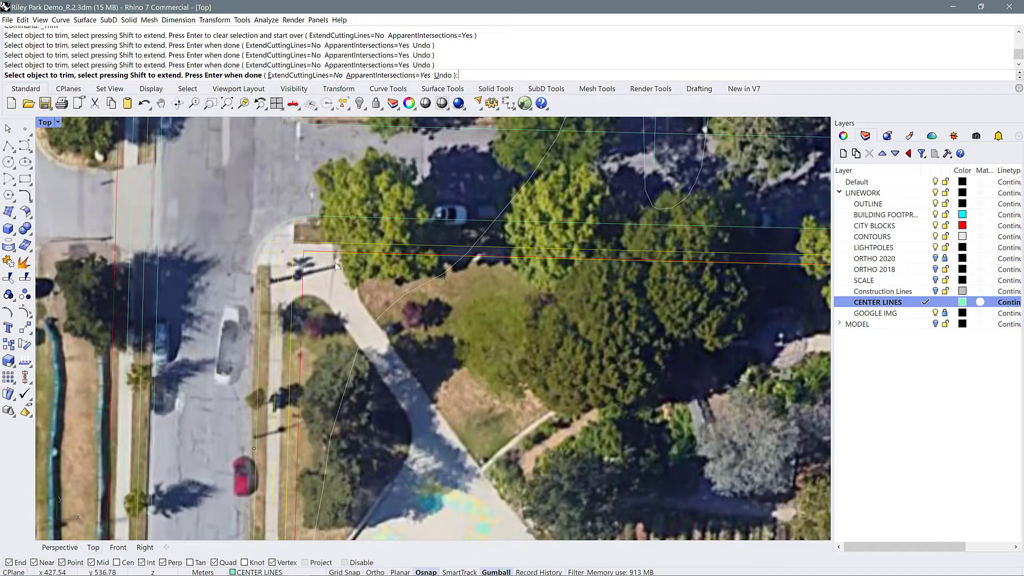
Trim the sidewalk lines that extend past the rounded curb on the northern street's north side at the main road
{"action": "scroll", "coordinate": [368, 173], "scroll_direction": "down", "scroll_amount": 5}
{"action": "key", "text": "Return"}
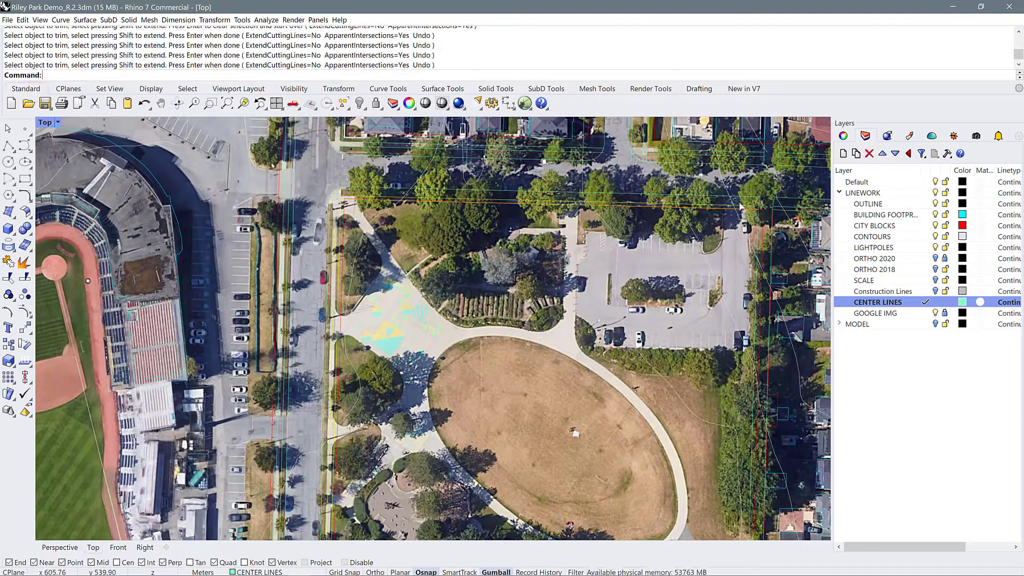
{"action": "scroll", "coordinate": [421, 221], "scroll_direction": "down", "scroll_amount": 2}
{"action": "scroll", "coordinate": [360, 215], "scroll_direction": "up", "scroll_amount": 8}
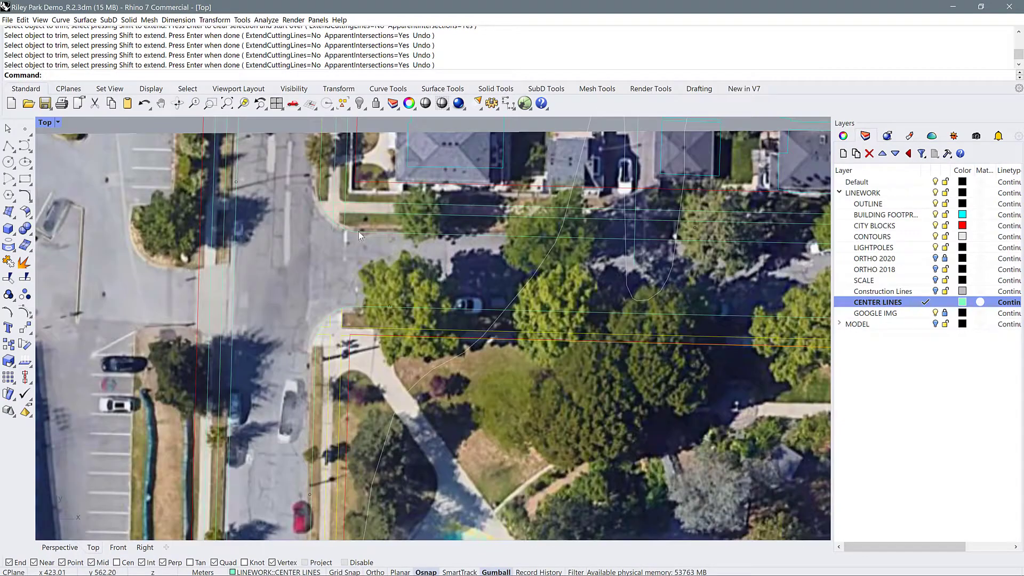
{"action": "left_click", "coordinate": [359, 232]}
{"action": "key", "text": "Return"}
{"action": "scroll", "coordinate": [337, 223], "scroll_direction": "up", "scroll_amount": 6}
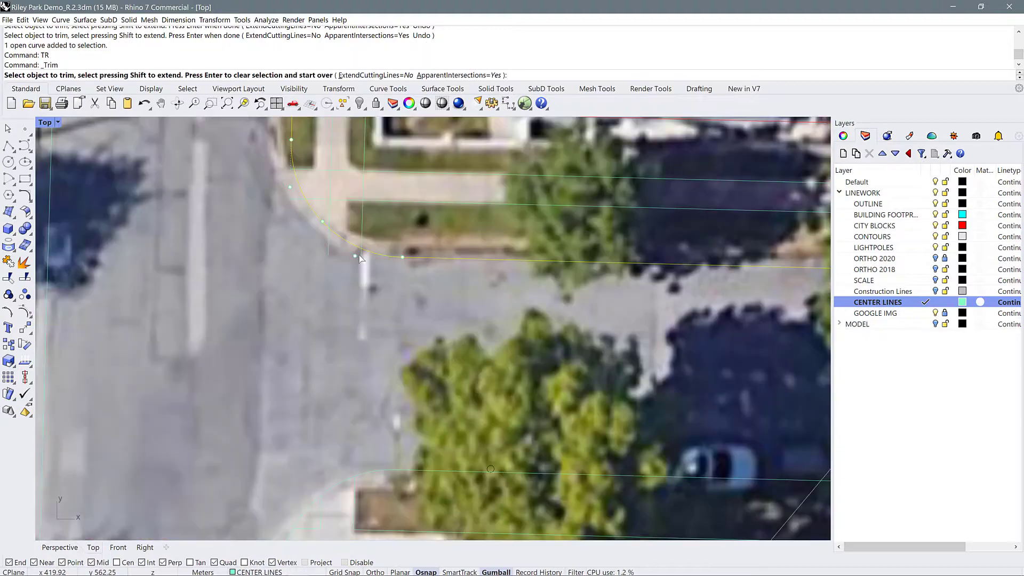
{"action": "scroll", "coordinate": [329, 245], "scroll_direction": "down", "scroll_amount": 3}
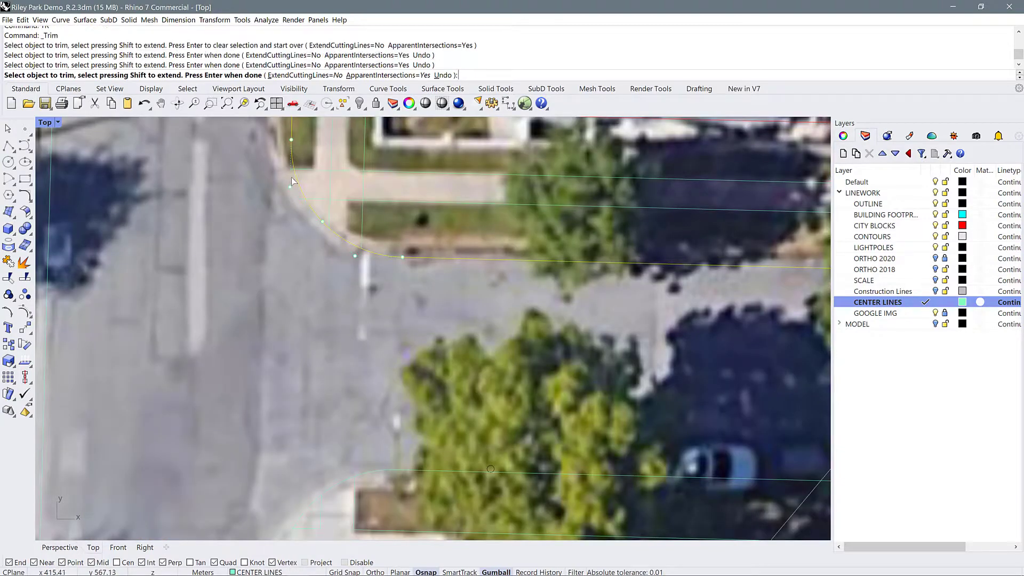
{"action": "scroll", "coordinate": [315, 268], "scroll_direction": "up", "scroll_amount": 2}
{"action": "scroll", "coordinate": [315, 271], "scroll_direction": "down", "scroll_amount": 2}
{"action": "key", "text": "Return"}
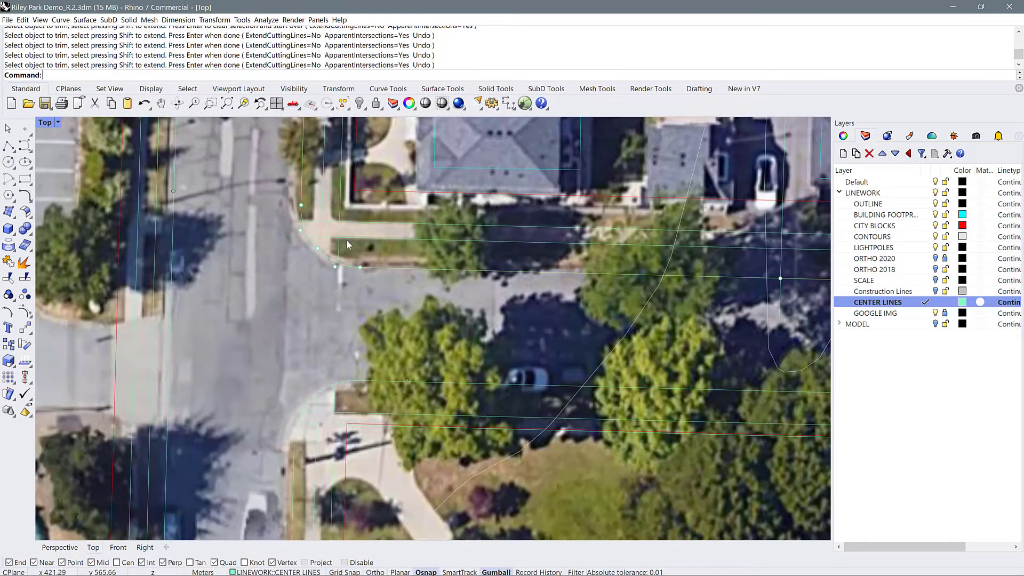
Trim the crossing sidewalk lines against each other inside that rounded curb on the northern street's north side
{"action": "left_click_drag", "start_coordinate": [347, 239], "coordinate": [337, 218]}
{"action": "key", "text": "ctrl+z"}
{"action": "scroll", "coordinate": [319, 226], "scroll_direction": "up", "scroll_amount": 2}
{"action": "scroll", "coordinate": [239, 280], "scroll_direction": "down", "scroll_amount": 3}
{"action": "key", "text": "Return"}
{"action": "scroll", "coordinate": [324, 310], "scroll_direction": "down", "scroll_amount": 8}
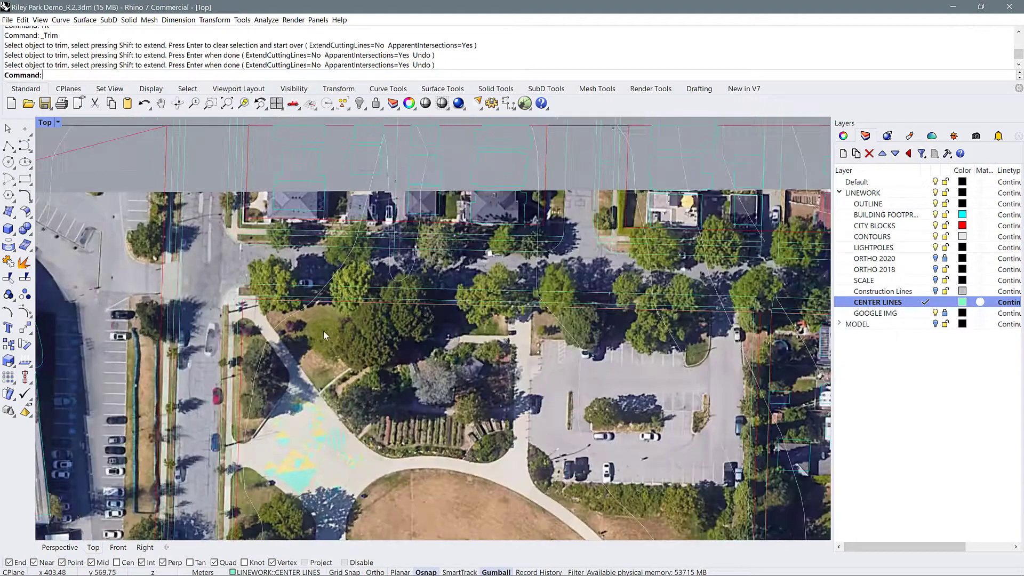
Trim the sidewalk lines past the rounded curb at the west corner of the side street north of the park
{"action": "scroll", "coordinate": [554, 224], "scroll_direction": "up", "scroll_amount": 9}
{"action": "left_click", "coordinate": [558, 229]}
{"action": "type", "text": "TR"}
{"action": "key", "text": "Return"}
{"action": "left_click", "coordinate": [567, 258]}
{"action": "left_click", "coordinate": [435, 306]}
{"action": "key", "text": "Return"}
Trim the sidewalk lines that extend past the rounded curb at the side street's east corner
{"action": "left_click", "coordinate": [508, 319]}
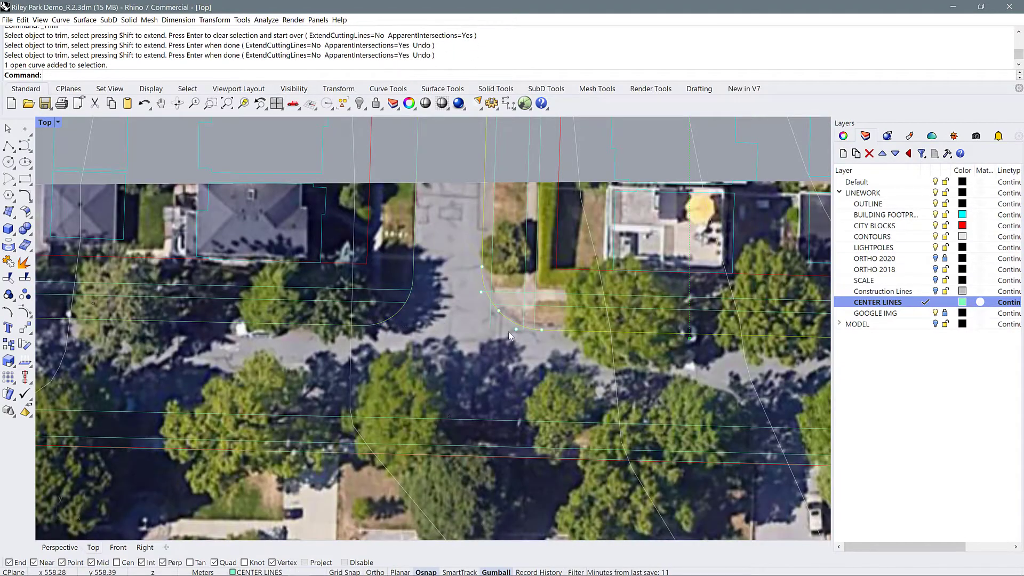
{"action": "scroll", "coordinate": [535, 328], "scroll_direction": "up", "scroll_amount": 10}
{"action": "type", "text": "TR"}
{"action": "key", "text": "Return"}
{"action": "left_click", "coordinate": [530, 340]}
{"action": "left_click", "coordinate": [482, 332]}
{"action": "left_click", "coordinate": [339, 243]}
{"action": "scroll", "coordinate": [391, 385], "scroll_direction": "down", "scroll_amount": 5}
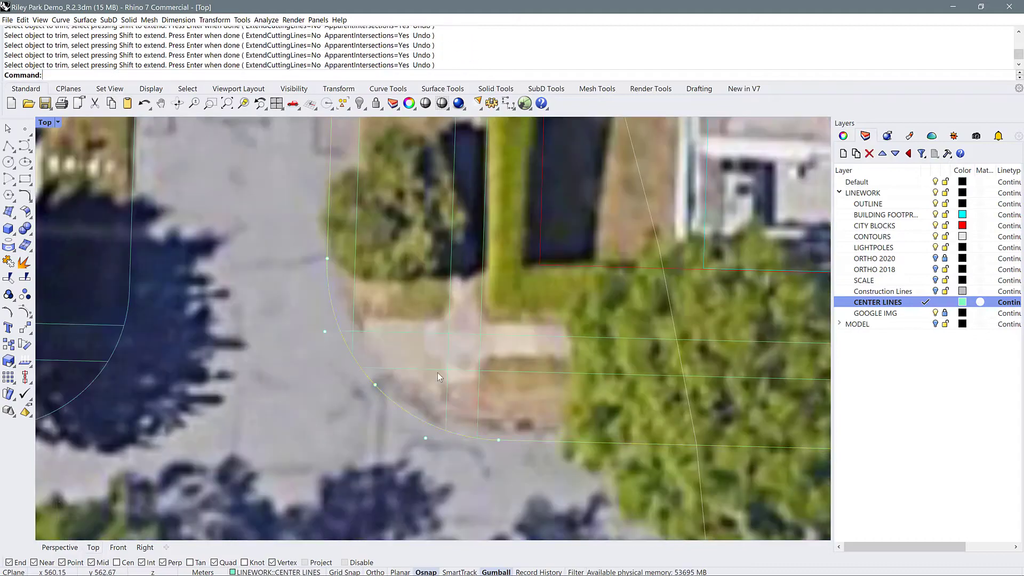
Draw an angled line between the two curb lines on the side street's east side and trim the excess curb there
{"action": "scroll", "coordinate": [437, 372], "scroll_direction": "up", "scroll_amount": 5}
{"action": "key", "text": "Return"}
{"action": "type", "text": "L"}
{"action": "key", "text": "Return"}
{"action": "left_click", "coordinate": [402, 254]}
{"action": "left_click", "coordinate": [372, 304]}
{"action": "left_click", "coordinate": [383, 285]}
{"action": "type", "text": "TR"}
{"action": "key", "text": "Return"}
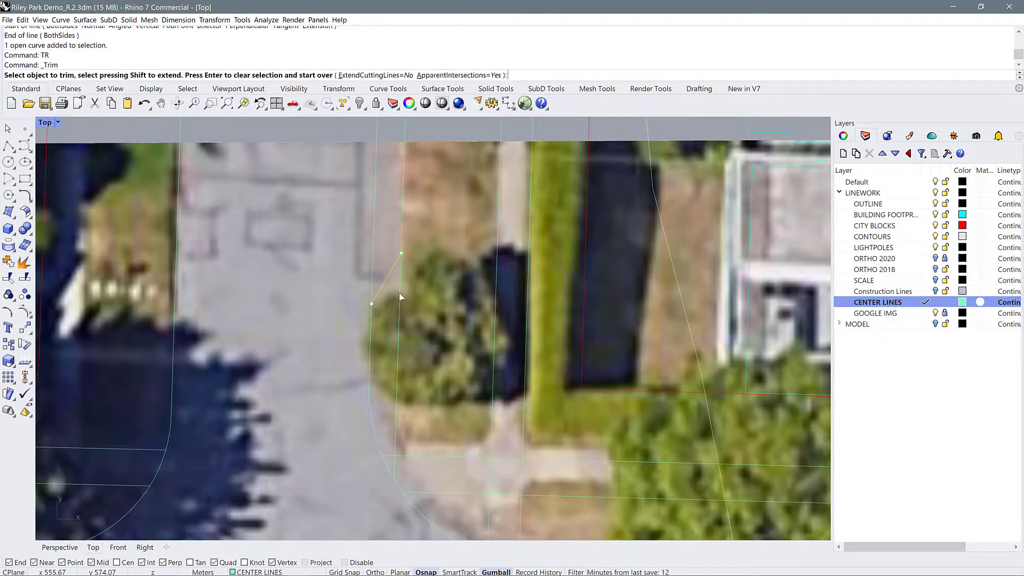
{"action": "left_click", "coordinate": [399, 278]}
Join the side street's east curb, the angled line and the rounded corner curb into one curve
{"action": "key", "text": "Return"}
{"action": "left_click", "coordinate": [402, 243]}
{"action": "left_click", "coordinate": [391, 271], "text": "shift"}
{"action": "left_click", "coordinate": [369, 329], "text": "shift"}
{"action": "type", "text": "J"}
Trim the crossing sidewalk lines against each other inside the side street's east corner
{"action": "key", "text": "Return"}
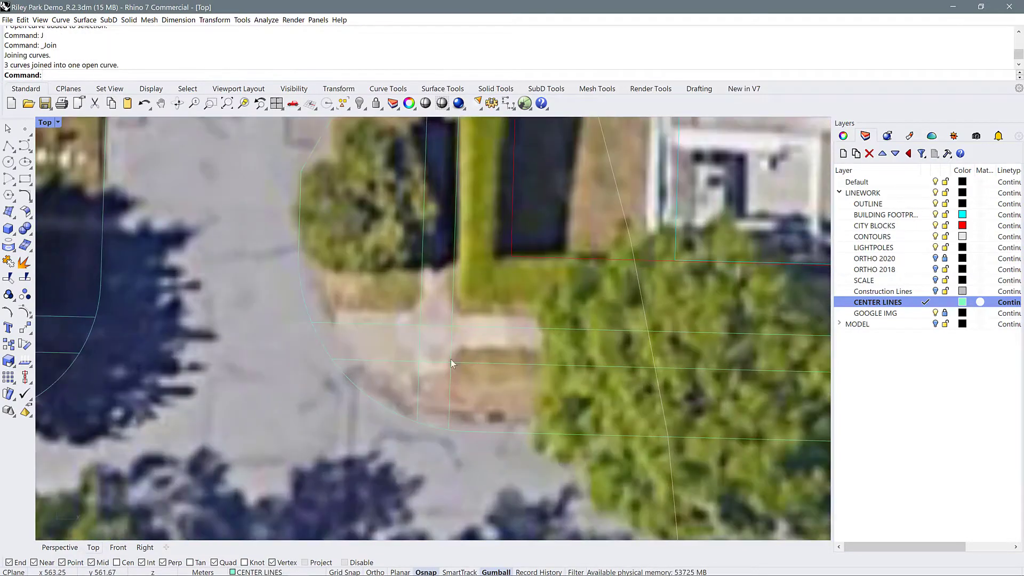
{"action": "left_click_drag", "start_coordinate": [459, 384], "coordinate": [411, 335]}
{"action": "type", "text": "TR"}
{"action": "key", "text": "Return"}
{"action": "scroll", "coordinate": [422, 305], "scroll_direction": "down", "scroll_amount": 8}
{"action": "key", "text": "Return"}
{"action": "scroll", "coordinate": [440, 272], "scroll_direction": "down", "scroll_amount": 12}
{"action": "scroll", "coordinate": [593, 262], "scroll_direction": "up", "scroll_amount": 2}
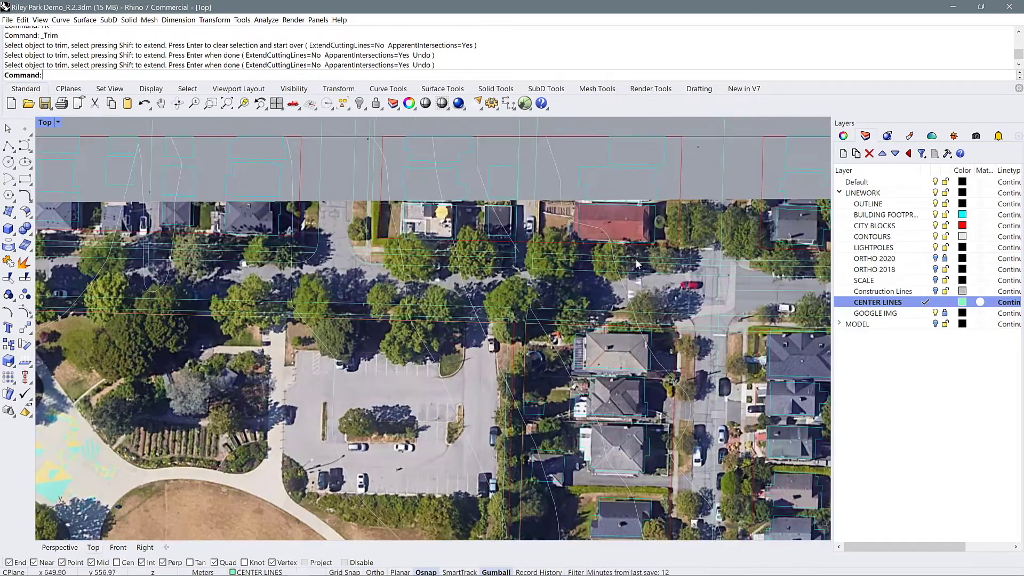
Offset the centre line of the tree-lined cross street east of the park through a point on its north side
{"action": "scroll", "coordinate": [765, 272], "scroll_direction": "up", "scroll_amount": 3}
{"action": "right_click_drag", "start_coordinate": [765, 272], "coordinate": [694, 248]}
{"action": "left_click", "coordinate": [672, 262]}
{"action": "right_click_drag", "start_coordinate": [571, 269], "coordinate": [537, 266]}
{"action": "scroll", "coordinate": [537, 269], "scroll_direction": "down", "scroll_amount": 10}
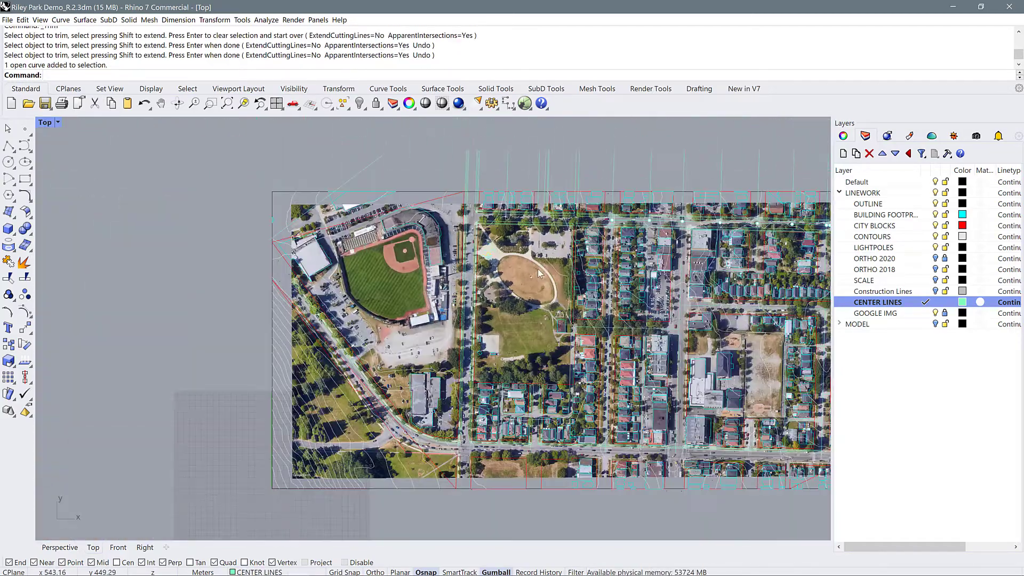
{"action": "scroll", "coordinate": [572, 341], "scroll_direction": "up", "scroll_amount": 8}
{"action": "scroll", "coordinate": [735, 308], "scroll_direction": "up", "scroll_amount": 4}
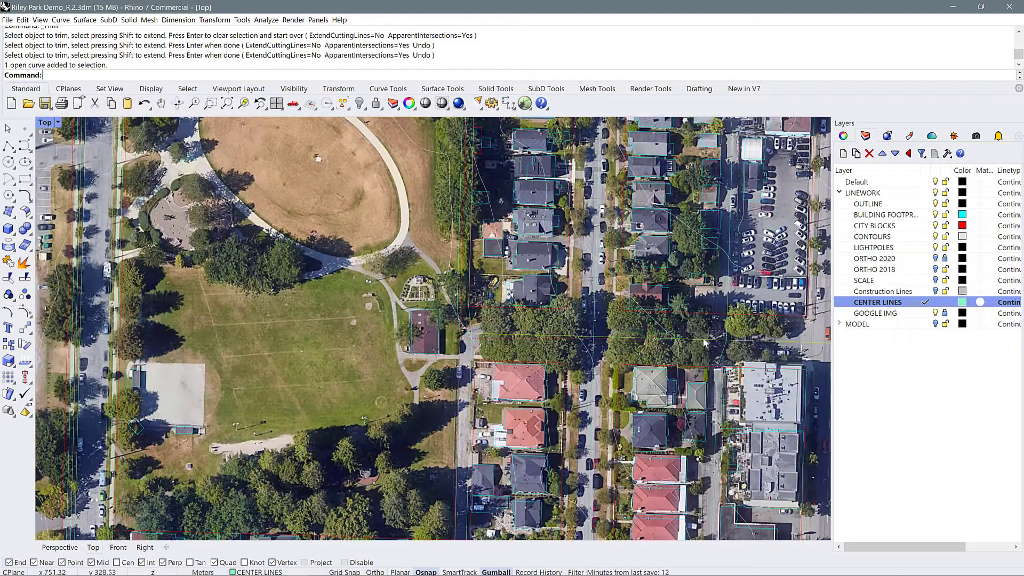
{"action": "left_click", "coordinate": [538, 334]}
{"action": "type", "text": "O"}
{"action": "key", "text": "Return"}
{"action": "left_click", "coordinate": [222, 75]}
{"action": "scroll", "coordinate": [795, 337], "scroll_direction": "up", "scroll_amount": 10}
{"action": "left_click", "coordinate": [790, 314]}
Offset the same cross street centre line through a point on its south side
{"action": "type", "text": "O"}
{"action": "key", "text": "Return"}
{"action": "left_click", "coordinate": [223, 75]}
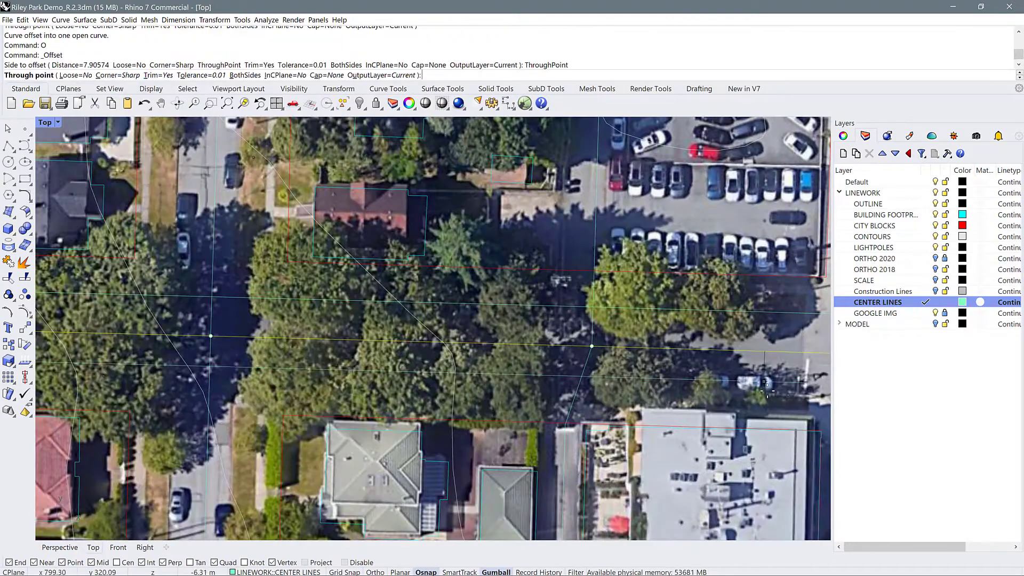
{"action": "left_click", "coordinate": [763, 393]}
{"action": "scroll", "coordinate": [733, 365], "scroll_direction": "down", "scroll_amount": 8}
{"action": "key", "text": "Escape"}
Extend the cross street's north curb line westward to the alley edge beside the park
{"action": "scroll", "coordinate": [332, 351], "scroll_direction": "up", "scroll_amount": 4}
{"action": "type", "text": "EX"}
{"action": "key", "text": "Return"}
{"action": "left_click", "coordinate": [350, 342]}
{"action": "key", "text": "Return"}
{"action": "left_click", "coordinate": [378, 320]}
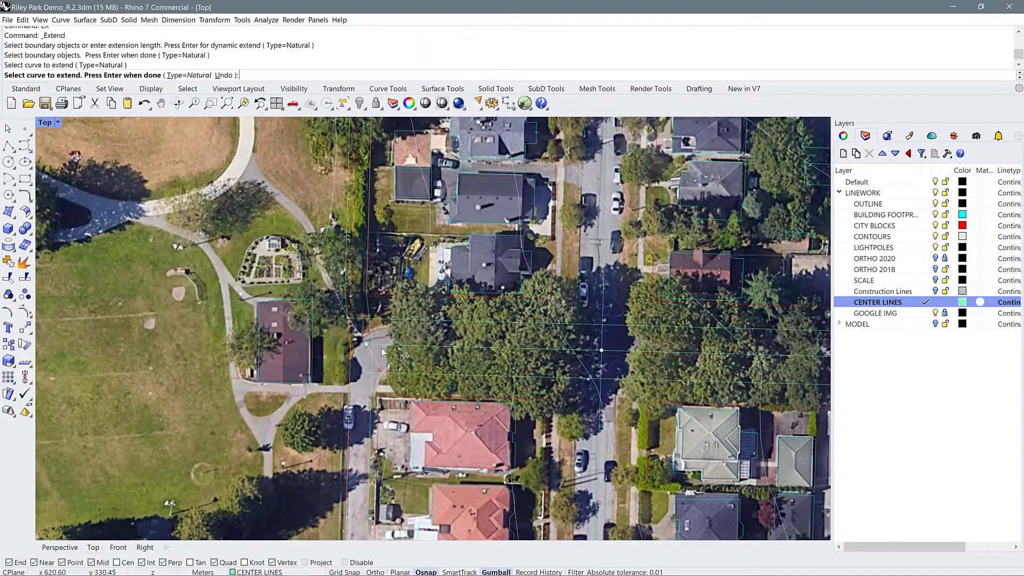
{"action": "key", "text": "Return"}
Split the alley edge beside the park, using the extended north curb line as the cutting object
{"action": "left_click", "coordinate": [351, 324]}
{"action": "type", "text": "SP"}
{"action": "key", "text": "Return"}
{"action": "left_click", "coordinate": [368, 320]}
{"action": "key", "text": "Return"}
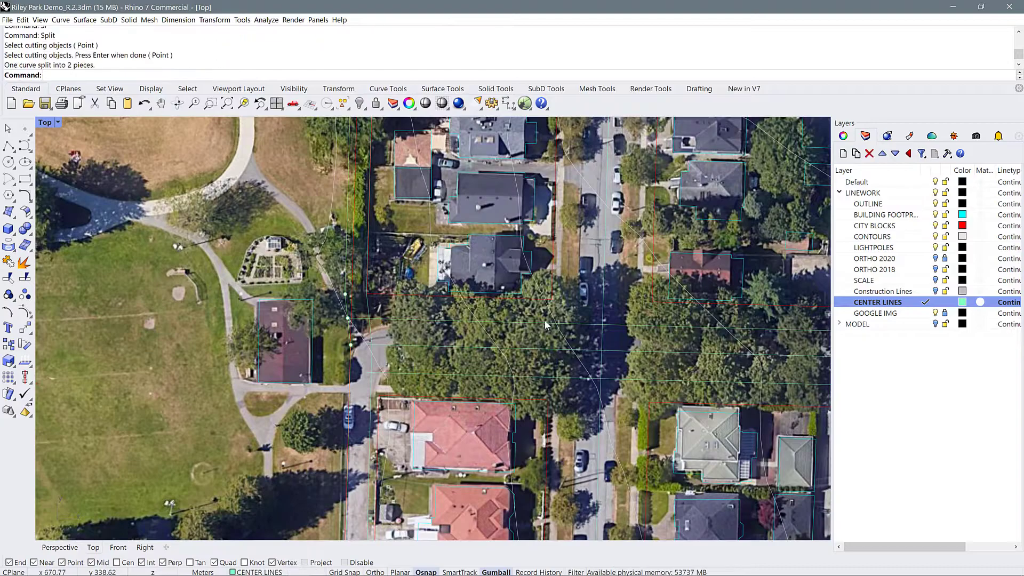
Offset the centre line of the north-south residential street east of the alley through curb points on both sides
{"action": "left_click", "coordinate": [605, 256]}
{"action": "type", "text": "O"}
{"action": "key", "text": "Return"}
{"action": "left_click", "coordinate": [222, 75]}
{"action": "left_click", "coordinate": [620, 256]}
{"action": "type", "text": "O"}
{"action": "key", "text": "Return"}
{"action": "left_click", "coordinate": [223, 75]}
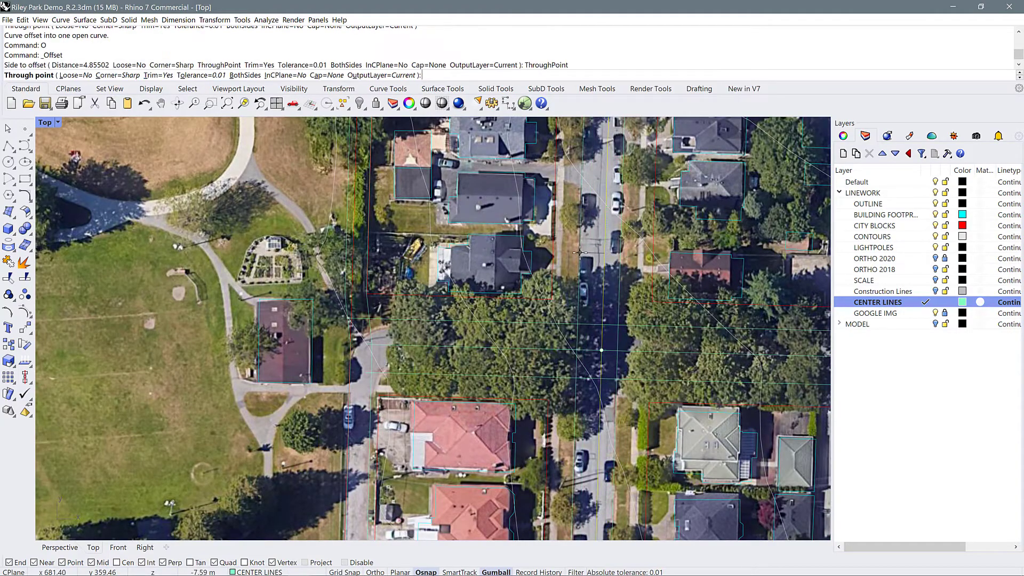
{"action": "left_click", "coordinate": [580, 256]}
Fillet the northern street's north curb with the west edge of the alley using a radius of 6
{"action": "right_click_drag", "start_coordinate": [560, 202], "coordinate": [567, 323]}
{"action": "scroll", "coordinate": [552, 176], "scroll_direction": "down", "scroll_amount": 5}
{"action": "scroll", "coordinate": [456, 210], "scroll_direction": "up", "scroll_amount": 6}
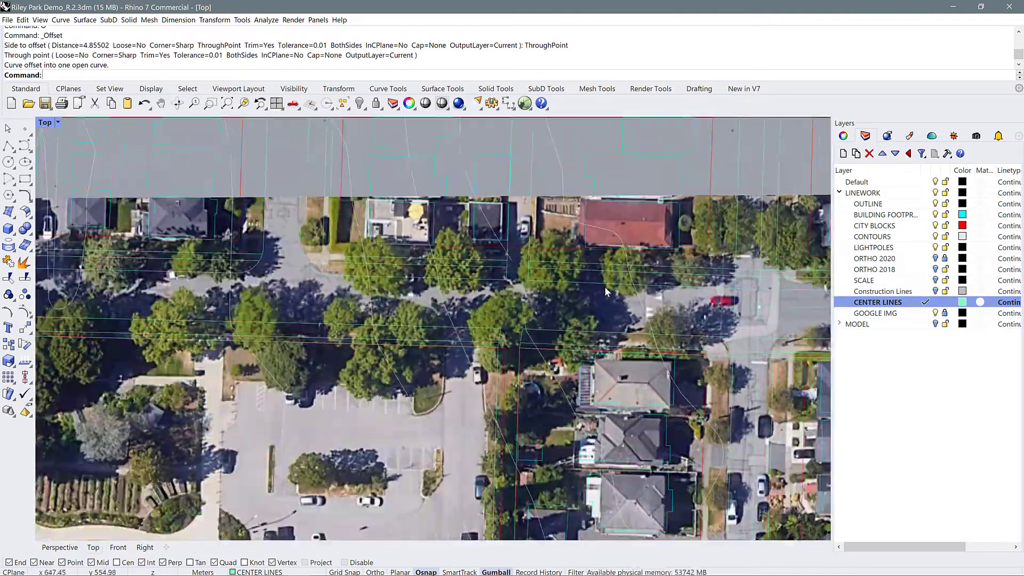
{"action": "type", "text": "F"}
{"action": "key", "text": "Return"}
{"action": "left_click", "coordinate": [106, 75]}
{"action": "type", "text": "6"}
{"action": "key", "text": "Return"}
{"action": "scroll", "coordinate": [488, 263], "scroll_direction": "up", "scroll_amount": 6}
{"action": "left_click", "coordinate": [496, 295]}
{"action": "left_click", "coordinate": [523, 276]}
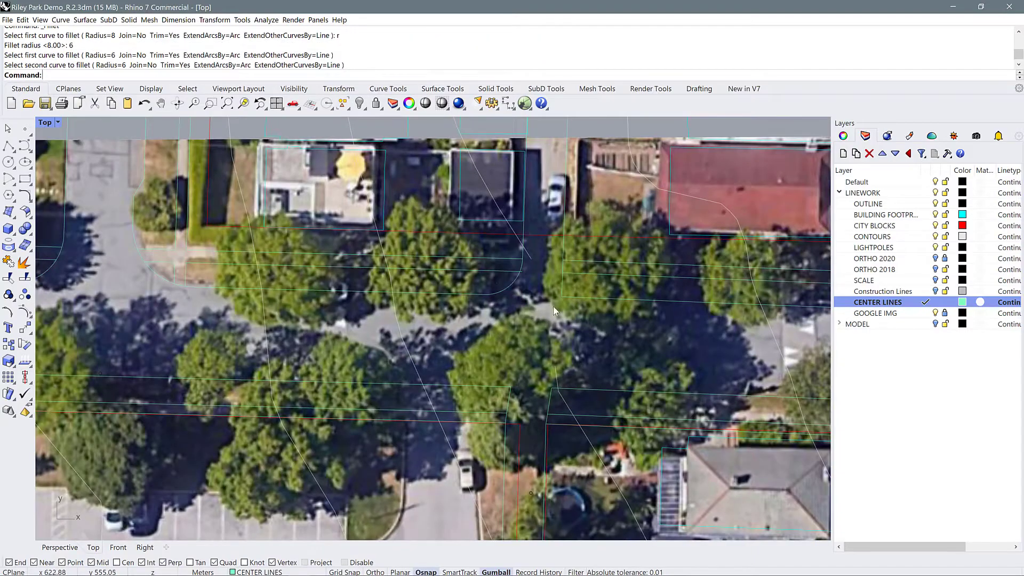
Fillet the remaining alley corners with the northern street's curbs using the same radius
{"action": "left_click", "coordinate": [589, 297]}
{"action": "type", "text": "F"}
{"action": "key", "text": "Return"}
{"action": "left_click", "coordinate": [496, 288]}
{"action": "left_click", "coordinate": [458, 309]}
{"action": "type", "text": "F"}
{"action": "key", "text": "Return"}
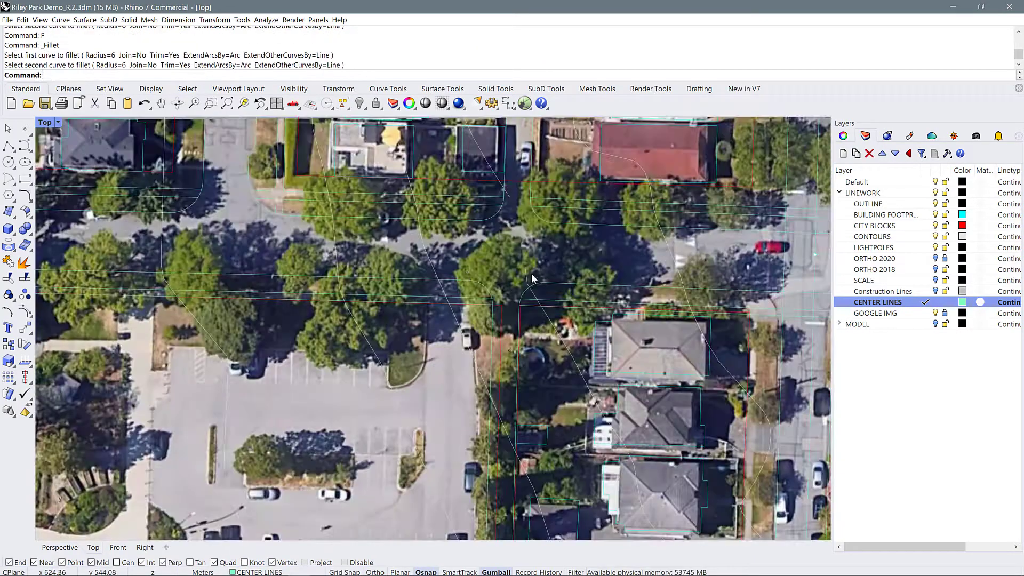
Fillet the northern street's south curb with the residential street's west curb using the same radius
{"action": "scroll", "coordinate": [653, 295], "scroll_direction": "up", "scroll_amount": 5}
{"action": "type", "text": "F"}
{"action": "key", "text": "Return"}
{"action": "left_click", "coordinate": [593, 290]}
{"action": "left_click", "coordinate": [620, 335]}
Offset the northern street's centre line east of the residential street through a point on the curb
{"action": "right_click_drag", "start_coordinate": [704, 304], "coordinate": [491, 340]}
{"action": "left_click", "coordinate": [644, 256]}
{"action": "type", "text": "O"}
{"action": "key", "text": "Return"}
{"action": "left_click", "coordinate": [224, 76]}
{"action": "left_click", "coordinate": [625, 295]}
Fillet the residential street's east curb with the northern street's south curb using a radius of 8
{"action": "type", "text": "F"}
{"action": "key", "text": "Return"}
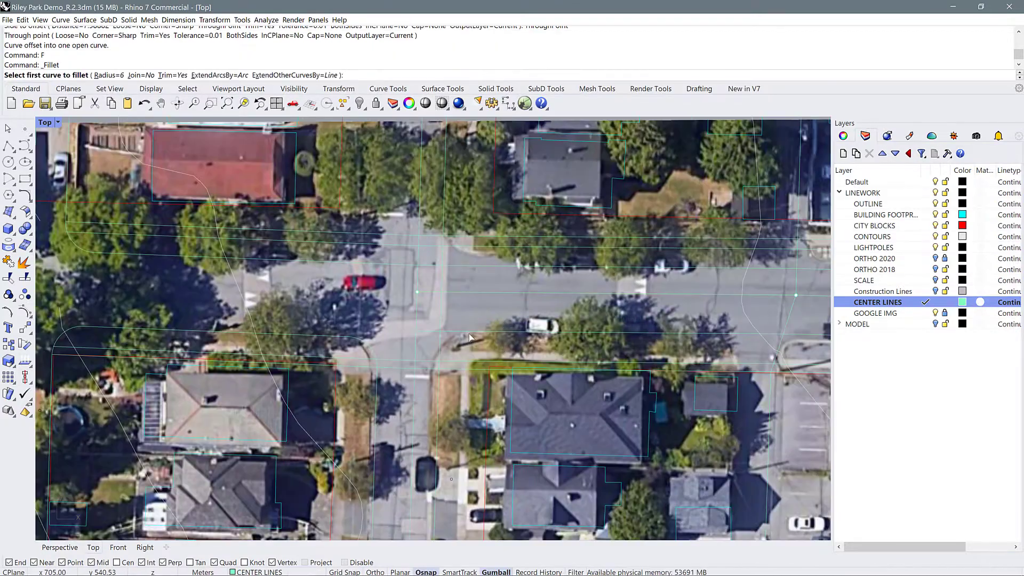
{"action": "type", "text": "r"}
{"action": "key", "text": "Return"}
{"action": "type", "text": "8"}
{"action": "key", "text": "Return"}
{"action": "left_click", "coordinate": [428, 390]}
{"action": "left_click", "coordinate": [437, 394]}
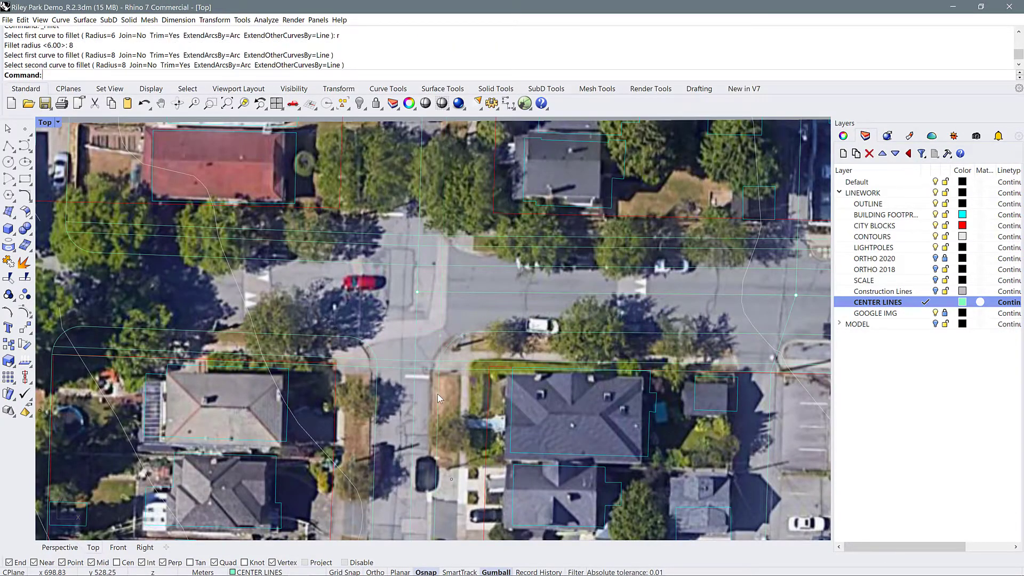
Select the curb lines where the residential street meets the tree-lined cross street and trim the segments crossing the intersection
{"action": "scroll", "coordinate": [438, 393], "scroll_direction": "down", "scroll_amount": 6}
{"action": "scroll", "coordinate": [496, 469], "scroll_direction": "up", "scroll_amount": 4}
{"action": "right_click_drag", "start_coordinate": [519, 533], "coordinate": [535, 454]}
{"action": "left_click_drag", "start_coordinate": [535, 451], "coordinate": [498, 408]}
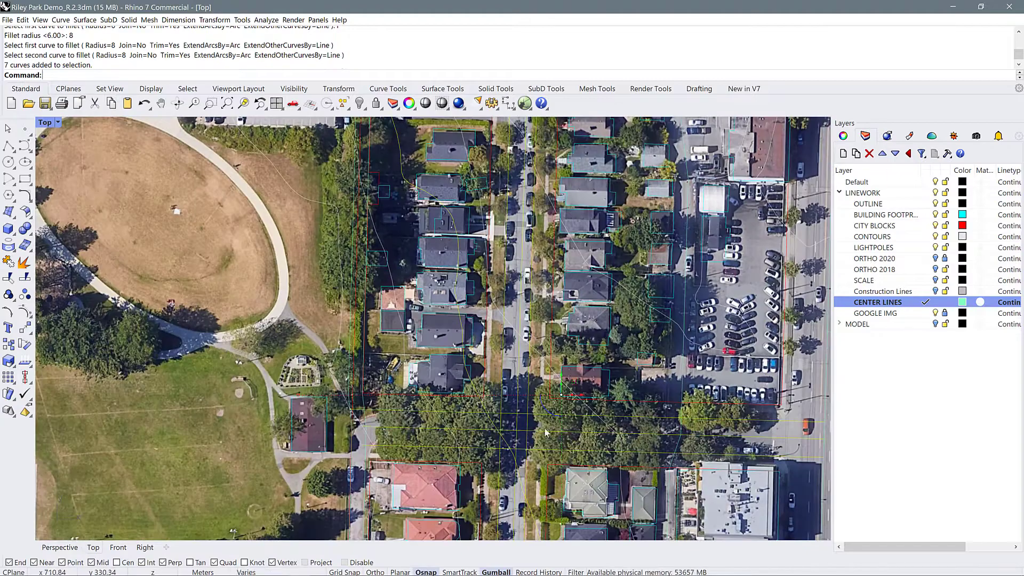
{"action": "left_click", "coordinate": [509, 448], "text": "ctrl"}
{"action": "scroll", "coordinate": [506, 457], "scroll_direction": "up", "scroll_amount": 6}
{"action": "type", "text": "TR"}
{"action": "key", "text": "Return"}
{"action": "left_click_drag", "start_coordinate": [555, 426], "coordinate": [480, 397]}
{"action": "left_click_drag", "start_coordinate": [550, 426], "coordinate": [515, 446]}
{"action": "scroll", "coordinate": [470, 378], "scroll_direction": "down", "scroll_amount": 10}
{"action": "key", "text": "Return"}
Fillet the cross street's north curb with the alley's park-side edge using a radius of 12
{"action": "scroll", "coordinate": [383, 363], "scroll_direction": "up", "scroll_amount": 10}
{"action": "type", "text": "f r 12"}
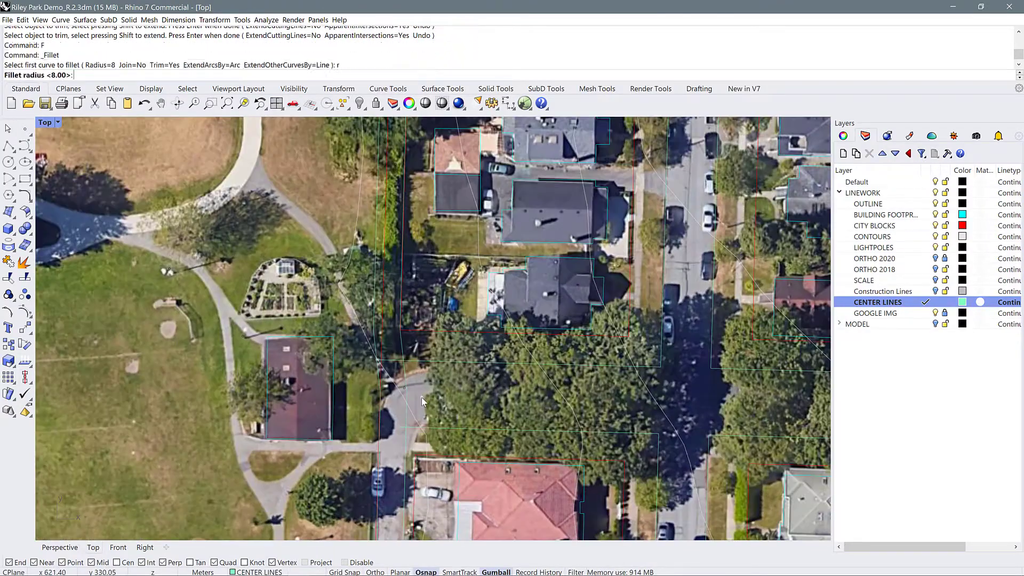
{"action": "left_click", "coordinate": [427, 362]}
{"action": "left_click", "coordinate": [381, 408]}
Fillet the cross street's south curb with the alley's east edge using a radius of 10
{"action": "left_click", "coordinate": [409, 437]}
{"action": "type", "text": "f r 10"}
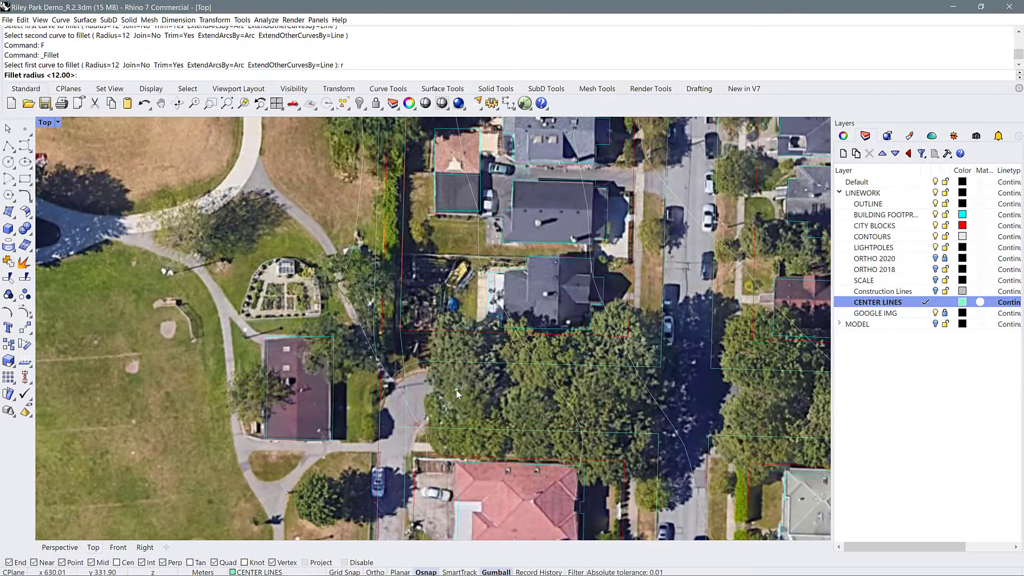
{"action": "left_click", "coordinate": [448, 428]}
{"action": "left_click", "coordinate": [405, 462]}
Trim the sidewalk lines past the rounded curb and where they cross at the northwest corner of the residential street and main road
{"action": "scroll", "coordinate": [506, 376], "scroll_direction": "down", "scroll_amount": 4}
{"action": "scroll", "coordinate": [638, 356], "scroll_direction": "down", "scroll_amount": 6}
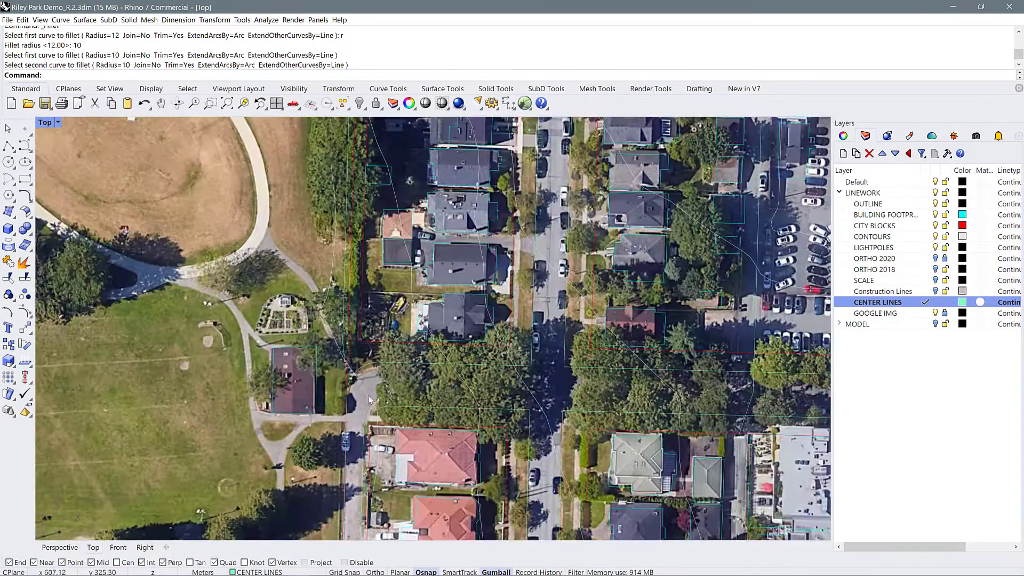
{"action": "scroll", "coordinate": [600, 445], "scroll_direction": "up", "scroll_amount": 10}
{"action": "scroll", "coordinate": [534, 373], "scroll_direction": "down", "scroll_amount": 8}
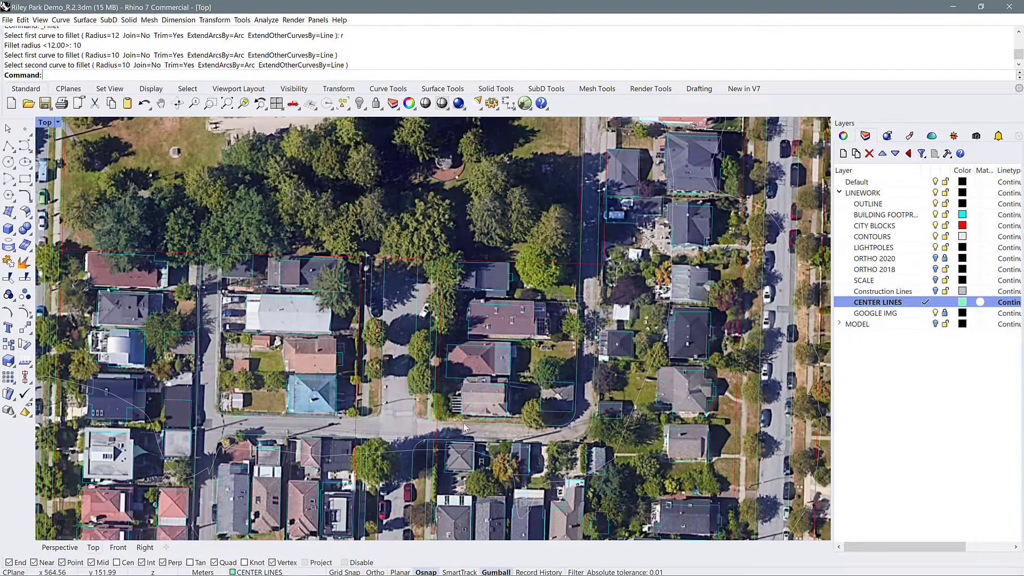
{"action": "scroll", "coordinate": [320, 360], "scroll_direction": "up", "scroll_amount": 6}
{"action": "scroll", "coordinate": [325, 360], "scroll_direction": "down", "scroll_amount": 3}
{"action": "right_click_drag", "start_coordinate": [321, 363], "coordinate": [458, 336]}
{"action": "right_click_drag", "start_coordinate": [315, 536], "coordinate": [343, 484]}
{"action": "scroll", "coordinate": [556, 515], "scroll_direction": "up", "scroll_amount": 10}
{"action": "left_click", "coordinate": [533, 492]}
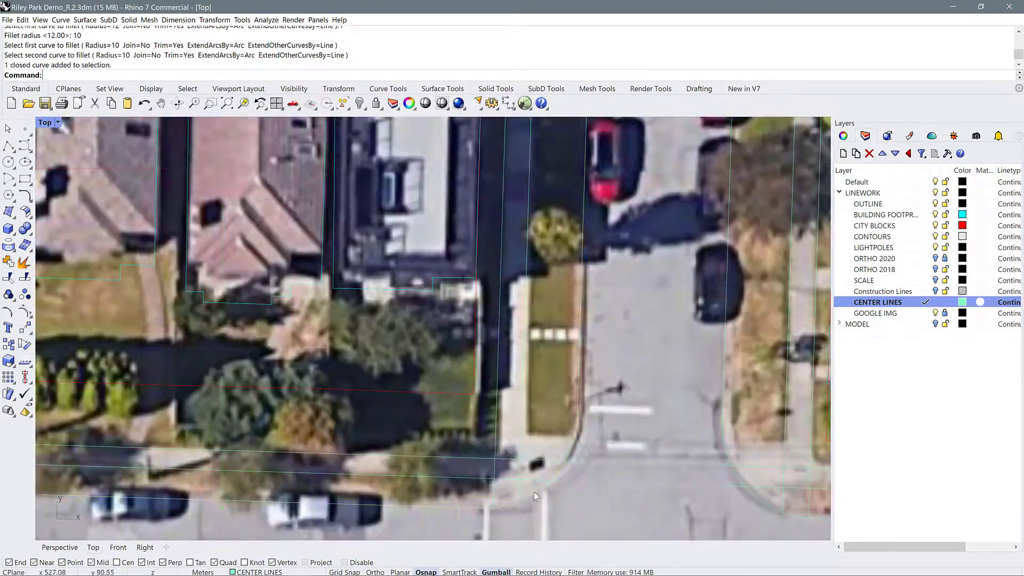
{"action": "type", "text": "tr"}
{"action": "left_click", "coordinate": [573, 479]}
{"action": "left_click", "coordinate": [572, 460]}
{"action": "left_click", "coordinate": [521, 515]}
{"action": "left_click", "coordinate": [495, 526]}
{"action": "scroll", "coordinate": [496, 507], "scroll_direction": "up", "scroll_amount": 2}
{"action": "key", "text": "Return"}
{"action": "left_click", "coordinate": [462, 482]}
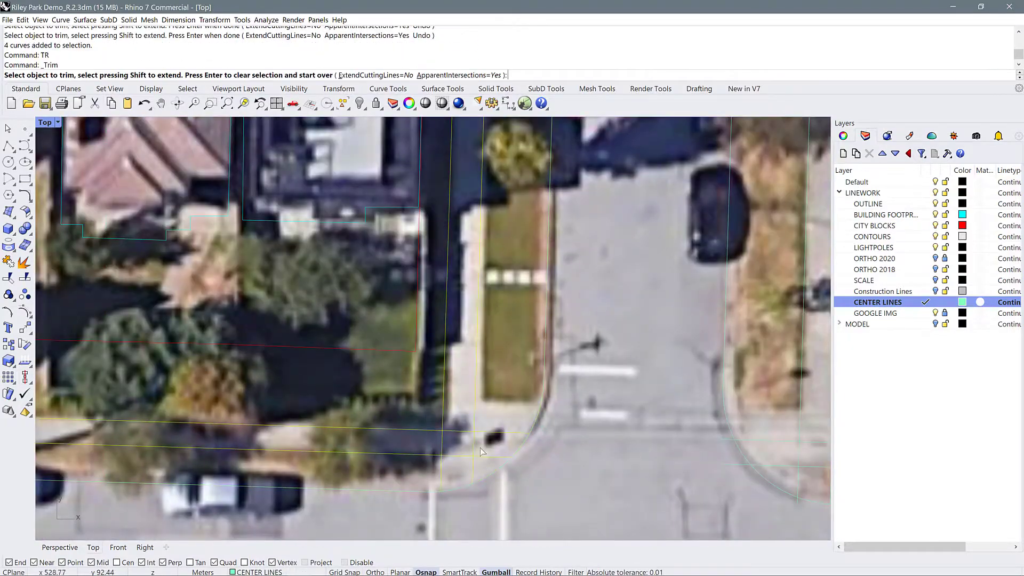
Trim the sidewalk lines that run past the rounded curb at the northeast corner of the same intersection
{"action": "type", "text": "tr"}
{"action": "scroll", "coordinate": [625, 487], "scroll_direction": "up", "scroll_amount": 5}
{"action": "left_click", "coordinate": [536, 473]}
{"action": "left_click", "coordinate": [363, 371]}
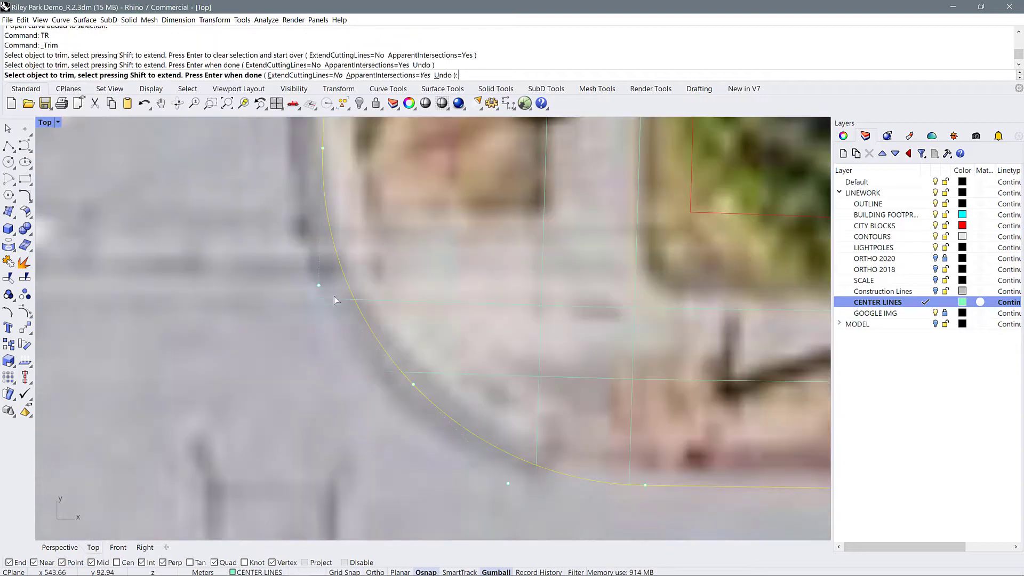
{"action": "left_click", "coordinate": [337, 300]}
{"action": "scroll", "coordinate": [628, 489], "scroll_direction": "up", "scroll_amount": 8}
{"action": "left_click", "coordinate": [634, 477]}
{"action": "scroll", "coordinate": [598, 488], "scroll_direction": "down", "scroll_amount": 12}
{"action": "key", "text": "Return"}
Select the four sidewalk lines at the northeast corner and trim the segments crossing each other
{"action": "left_click_drag", "start_coordinate": [602, 437], "coordinate": [528, 383]}
{"action": "type", "text": "R"}
{"action": "left_click", "coordinate": [561, 480]}
{"action": "left_click", "coordinate": [454, 408]}
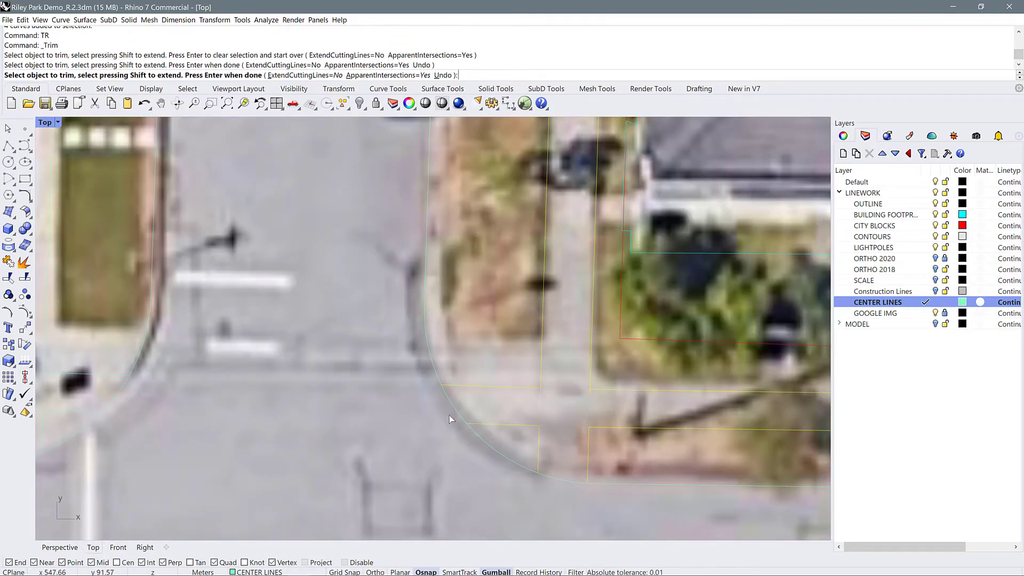
{"action": "key", "text": "Return"}
Trim the sidewalk lines back to the curb at the northeast corner of the median-divided street and main road
{"action": "scroll", "coordinate": [449, 415], "scroll_direction": "down", "scroll_amount": 14}
{"action": "scroll", "coordinate": [160, 397], "scroll_direction": "up", "scroll_amount": 8}
{"action": "left_click", "coordinate": [225, 393]}
{"action": "type", "text": "TR"}
{"action": "left_click", "coordinate": [258, 432]}
{"action": "left_click", "coordinate": [236, 430]}
{"action": "scroll", "coordinate": [184, 355], "scroll_direction": "up", "scroll_amount": 6}
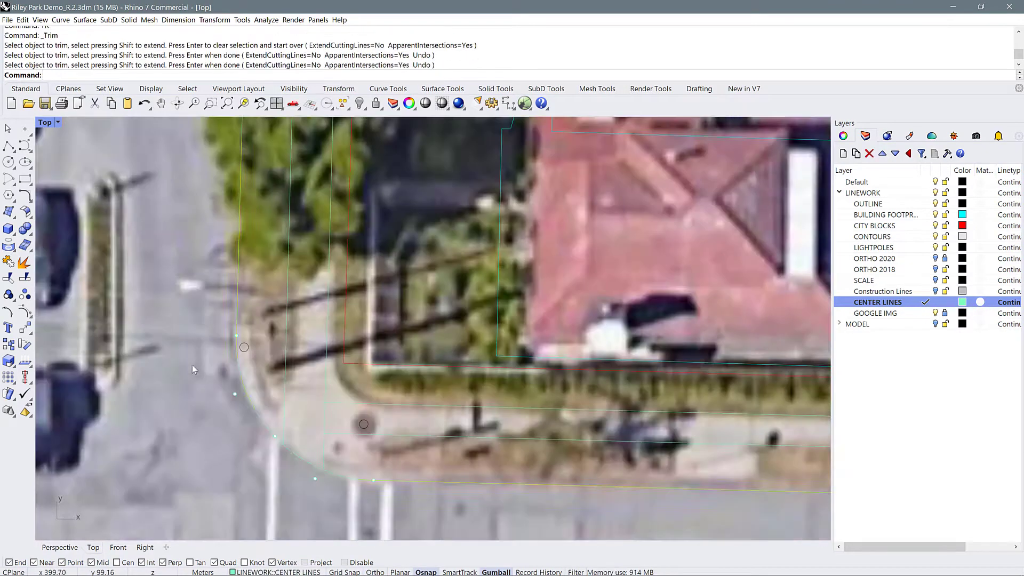
Extend the main road's sidewalk lines to meet the median-divided street's sidewalk lines at the northeast corner
{"action": "type", "text": "EX"}
{"action": "left_click", "coordinate": [241, 374]}
{"action": "left_click", "coordinate": [346, 404]}
{"action": "left_click", "coordinate": [389, 435]}
Trim the crossing sidewalk segments at the median-divided street's northeast corner and delete the two leftover pieces
{"action": "left_click_drag", "start_coordinate": [341, 449], "coordinate": [281, 395]}
{"action": "type", "text": "TR"}
{"action": "left_click", "coordinate": [304, 402]}
{"action": "left_click", "coordinate": [284, 415]}
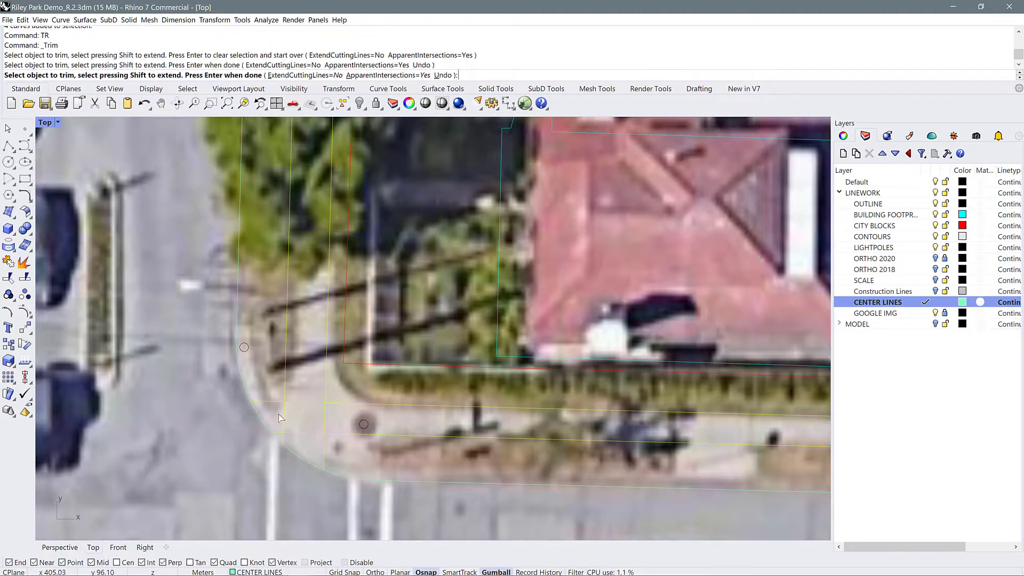
{"action": "left_click", "coordinate": [305, 433]}
{"action": "left_click", "coordinate": [325, 420]}
{"action": "scroll", "coordinate": [389, 424], "scroll_direction": "down", "scroll_amount": 6}
{"action": "key", "text": "Return"}
{"action": "scroll", "coordinate": [351, 434], "scroll_direction": "up", "scroll_amount": 4}
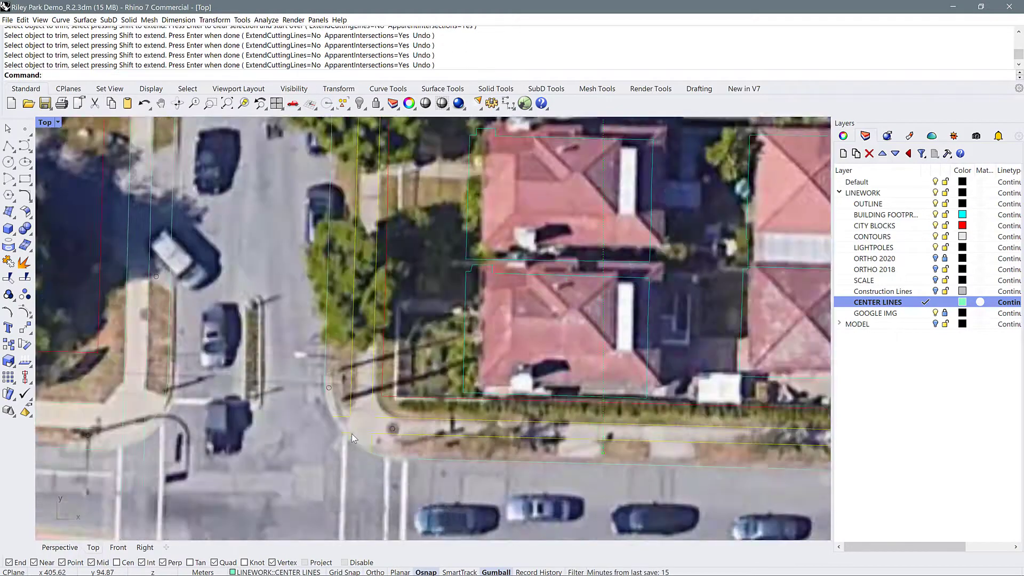
{"action": "left_click_drag", "start_coordinate": [357, 456], "coordinate": [357, 456]}
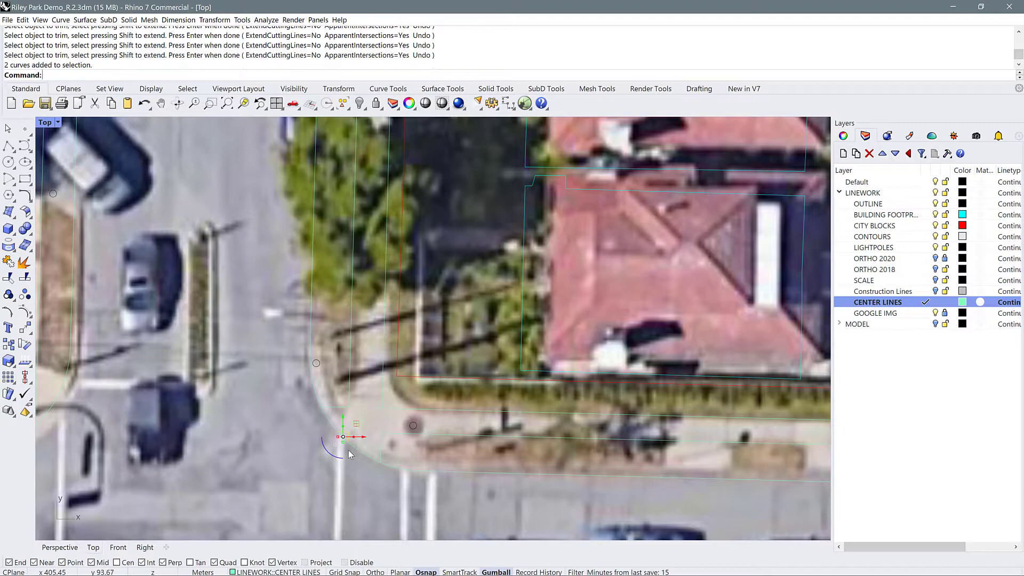
{"action": "key", "text": "Delete"}
At the northwest corner across the median, extend the main road's two sidewalk lines to the side street's inner sidewalk line
{"action": "scroll", "coordinate": [402, 420], "scroll_direction": "down", "scroll_amount": 4}
{"action": "scroll", "coordinate": [486, 423], "scroll_direction": "down", "scroll_amount": 1}
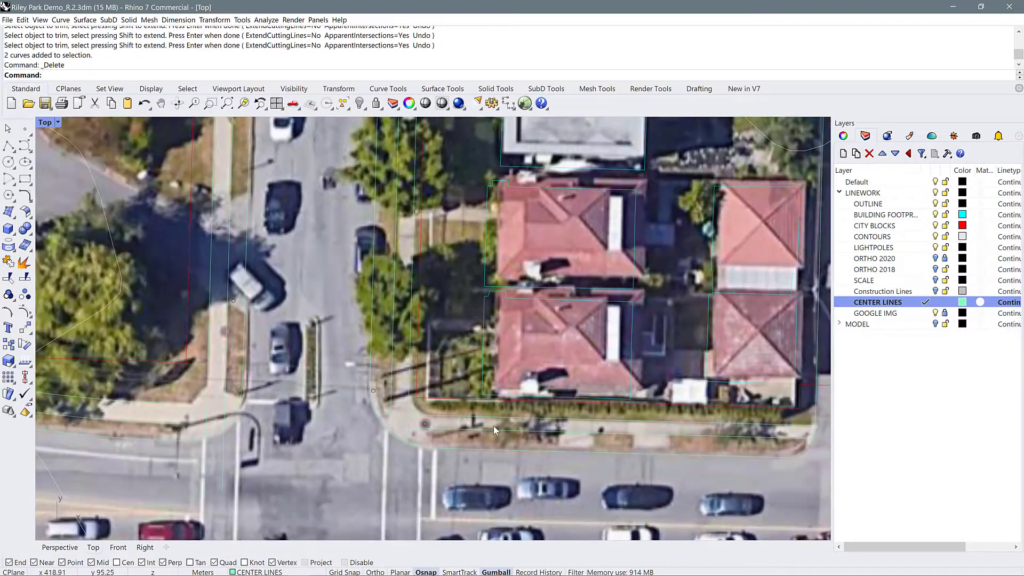
{"action": "scroll", "coordinate": [145, 376], "scroll_direction": "up", "scroll_amount": 5}
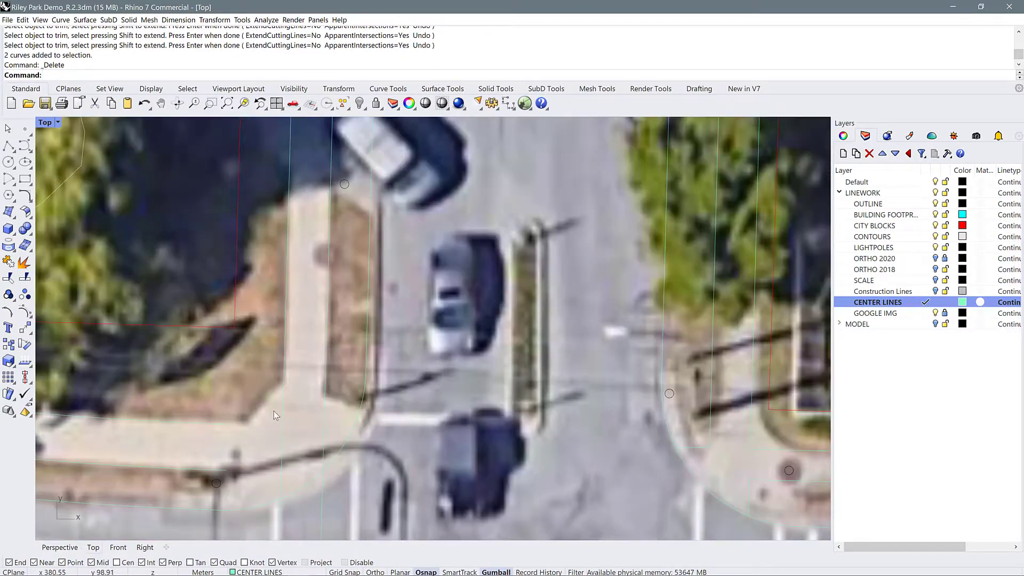
{"action": "type", "text": "EX"}
{"action": "key", "text": "Return"}
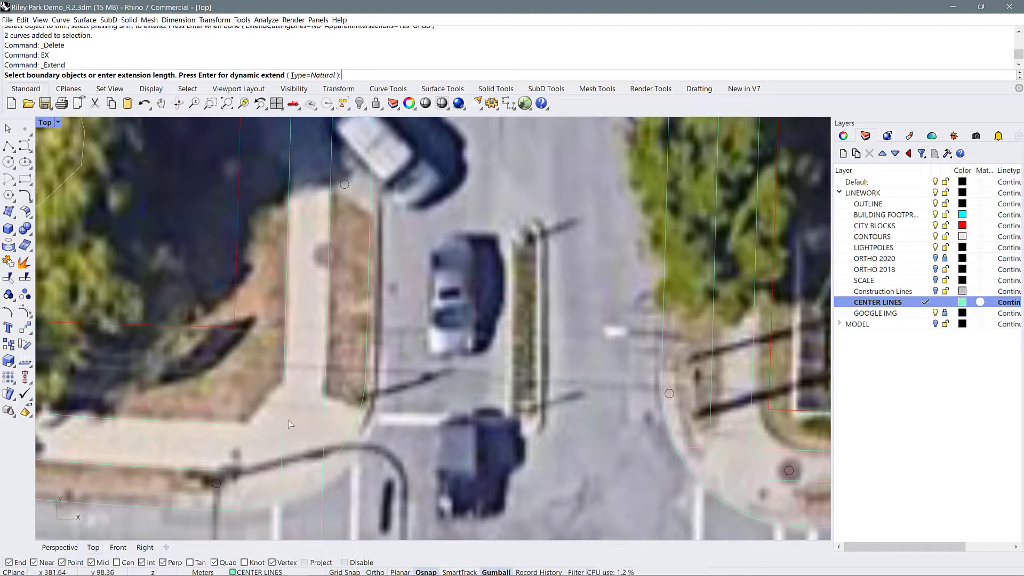
{"action": "left_click", "coordinate": [285, 424]}
{"action": "key", "text": "Return"}
{"action": "left_click", "coordinate": [243, 480]}
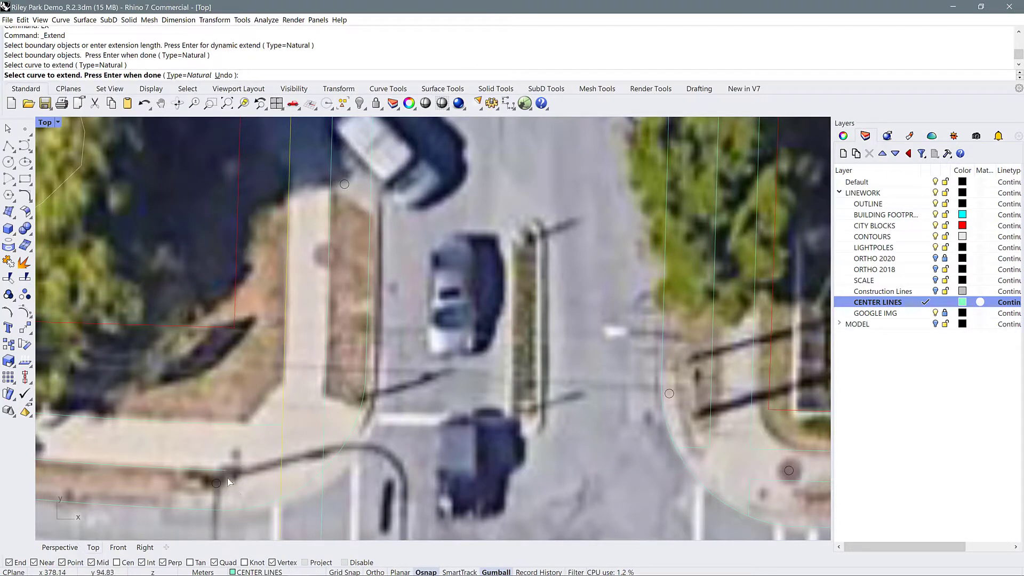
{"action": "left_click", "coordinate": [220, 470]}
{"action": "key", "text": "Return"}
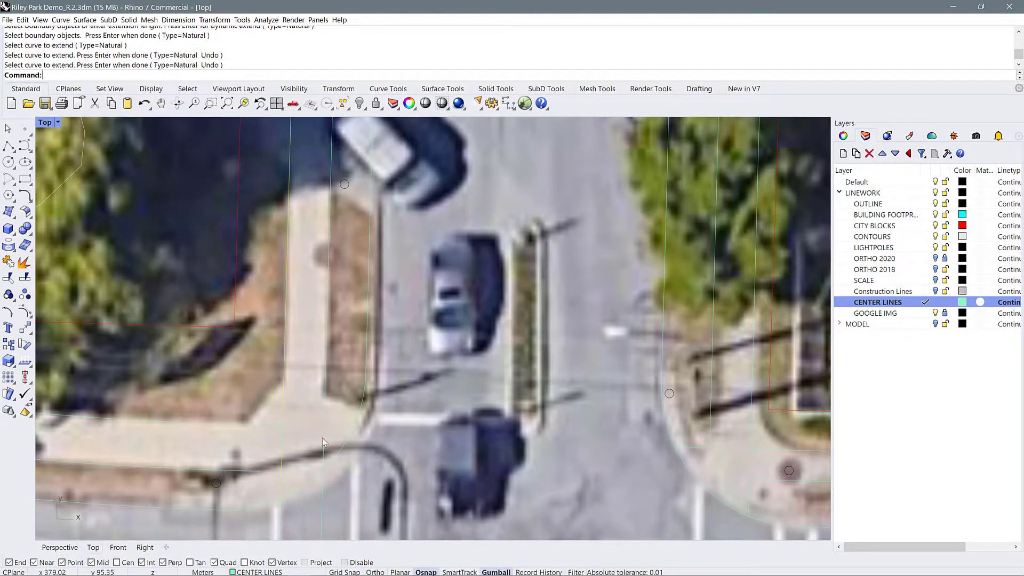
Trim the sidewalk line overrunning the rounded curb at the median-divided street's northwest corner
{"action": "left_click", "coordinate": [334, 457]}
{"action": "type", "text": "tr"}
{"action": "key", "text": "Return"}
{"action": "scroll", "coordinate": [317, 385], "scroll_direction": "down", "scroll_amount": 5}
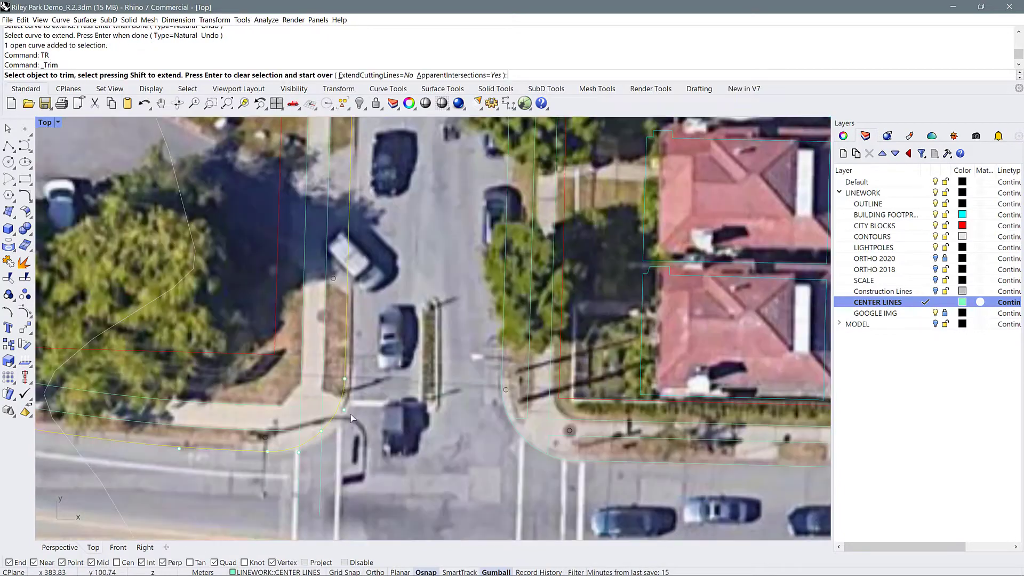
{"action": "left_click", "coordinate": [299, 468]}
{"action": "scroll", "coordinate": [300, 449], "scroll_direction": "up", "scroll_amount": 5}
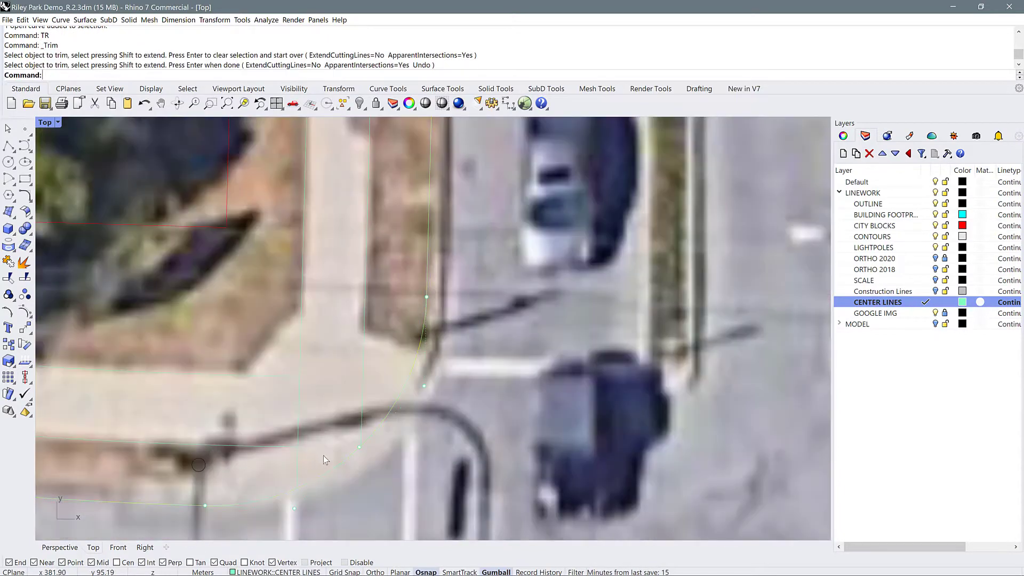
{"action": "key", "text": "Return"}
{"action": "key", "text": "Escape"}
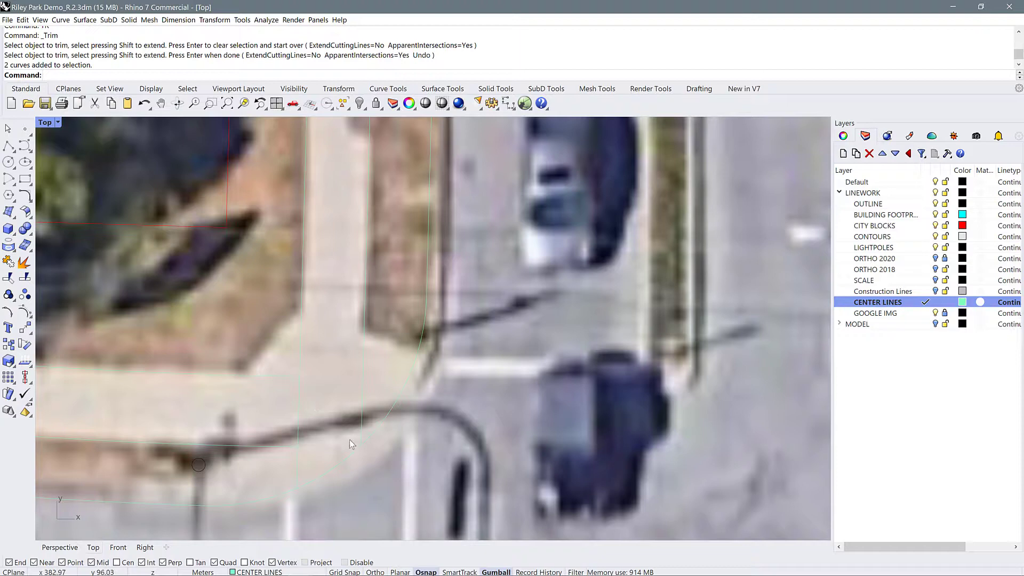
Select the two inner sidewalk lines at the northwest corner and trim the overrun beyond their intersection
{"action": "left_click_drag", "start_coordinate": [278, 378], "coordinate": [276, 369]}
{"action": "type", "text": "tr"}
{"action": "key", "text": "Return"}
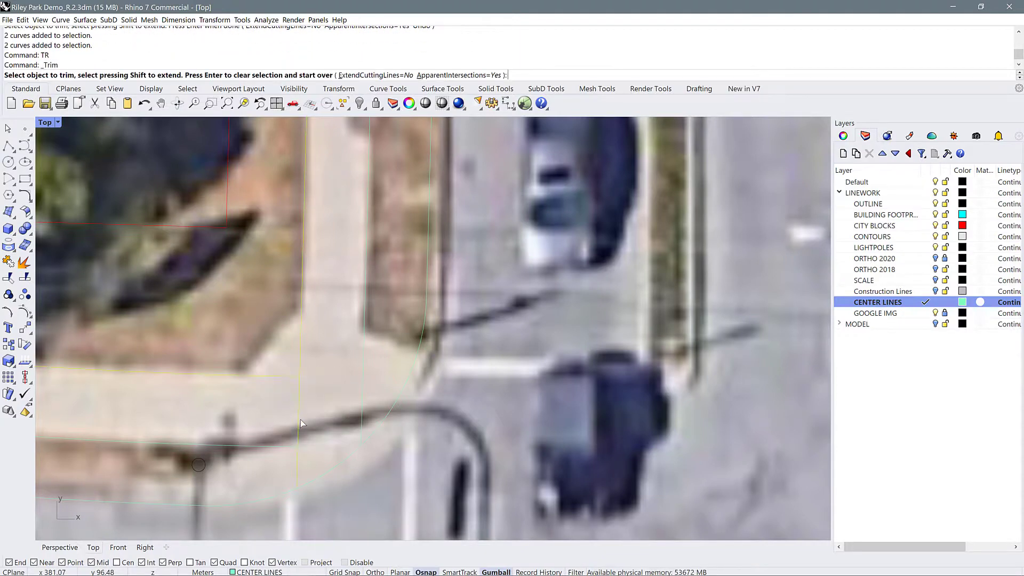
{"action": "left_click", "coordinate": [300, 420]}
{"action": "scroll", "coordinate": [327, 391], "scroll_direction": "down", "scroll_amount": 5}
{"action": "scroll", "coordinate": [327, 391], "scroll_direction": "down", "scroll_amount": 1}
{"action": "key", "text": "Return"}
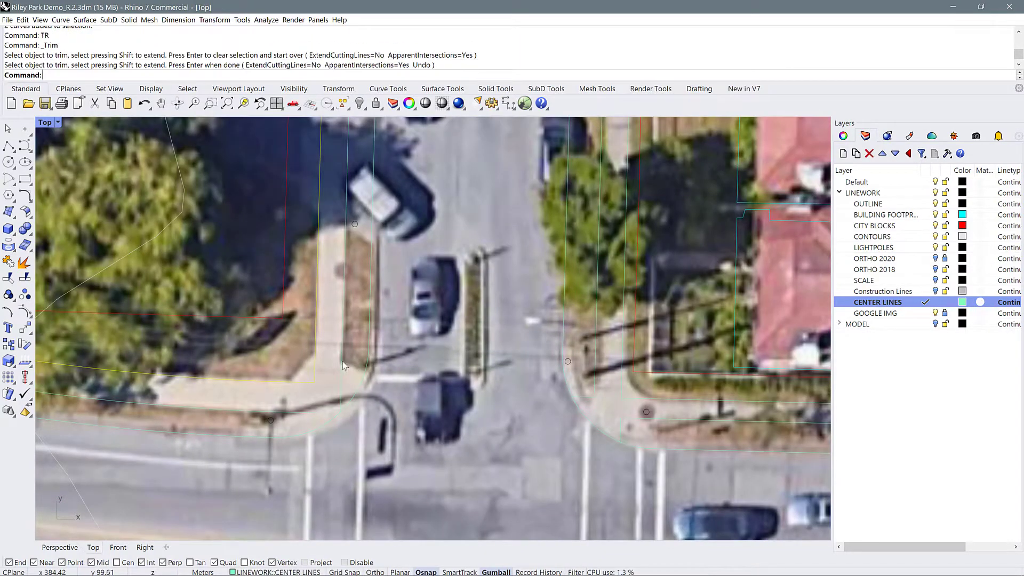
Draw a six-point polyline across the northwest corner's sidewalk, running curb to curb along the paving edge with a chamfered inner corner
{"action": "scroll", "coordinate": [341, 354], "scroll_direction": "up", "scroll_amount": 1}
{"action": "type", "text": "PL"}
{"action": "key", "text": "Return"}
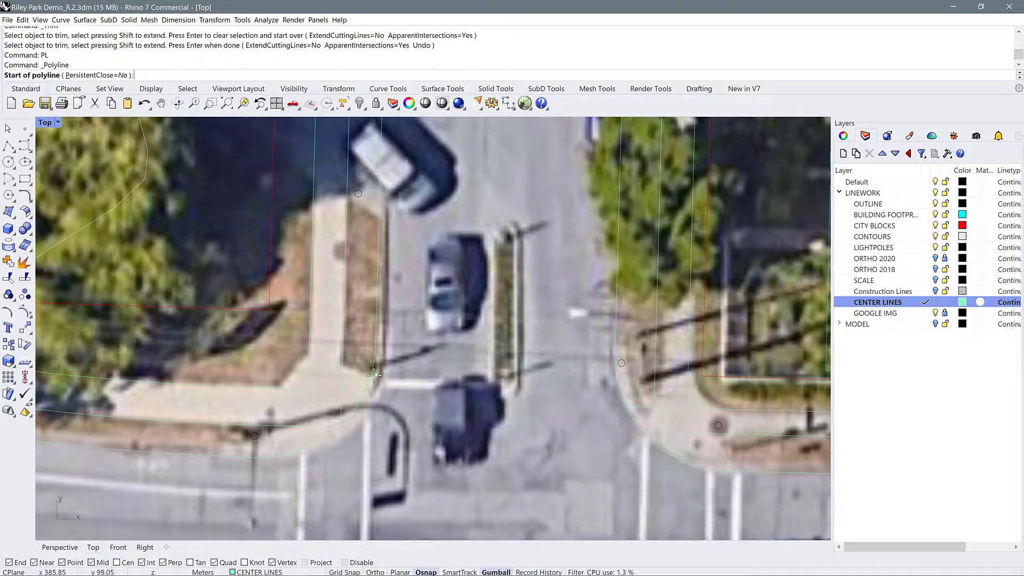
{"action": "left_click", "coordinate": [372, 375]}
{"action": "left_click", "coordinate": [342, 365]}
{"action": "left_click", "coordinate": [309, 354]}
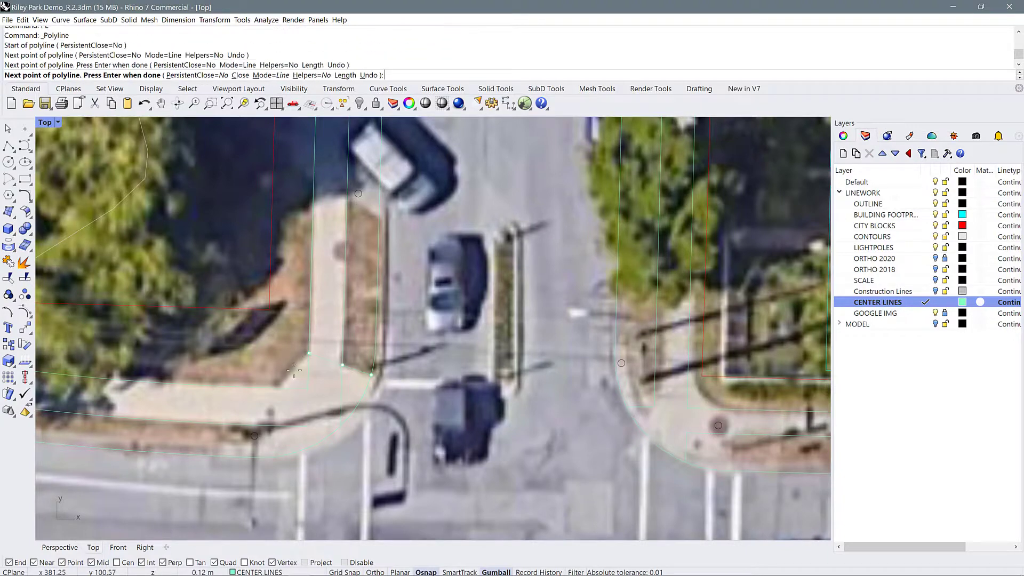
{"action": "left_click", "coordinate": [278, 388]}
{"action": "left_click", "coordinate": [255, 428]}
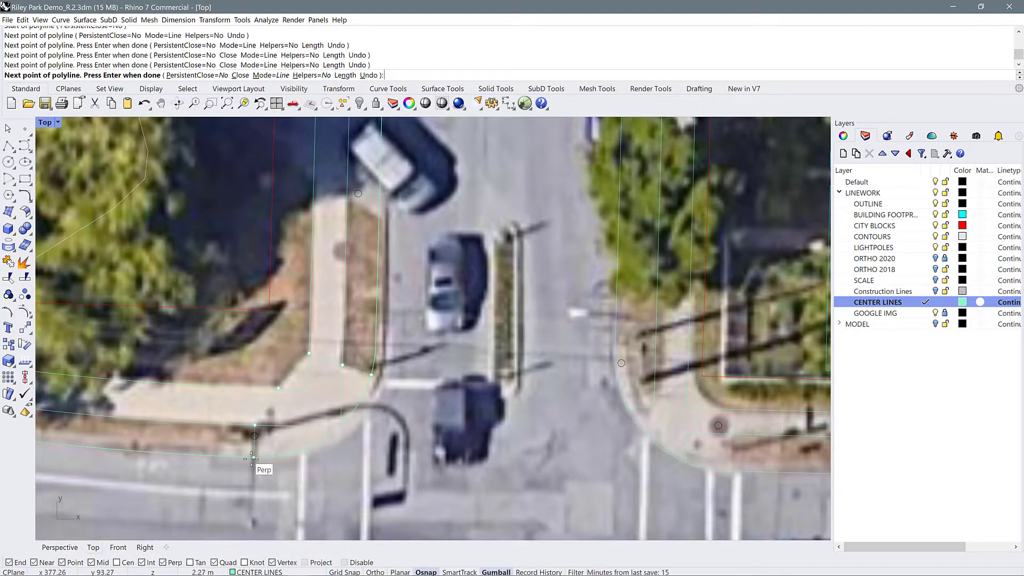
{"action": "left_click", "coordinate": [254, 458]}
{"action": "key", "text": "Return"}
Use the corner polyline as the cutting edge to trim the sidewalk lines inside the paved corner
{"action": "type", "text": "TR"}
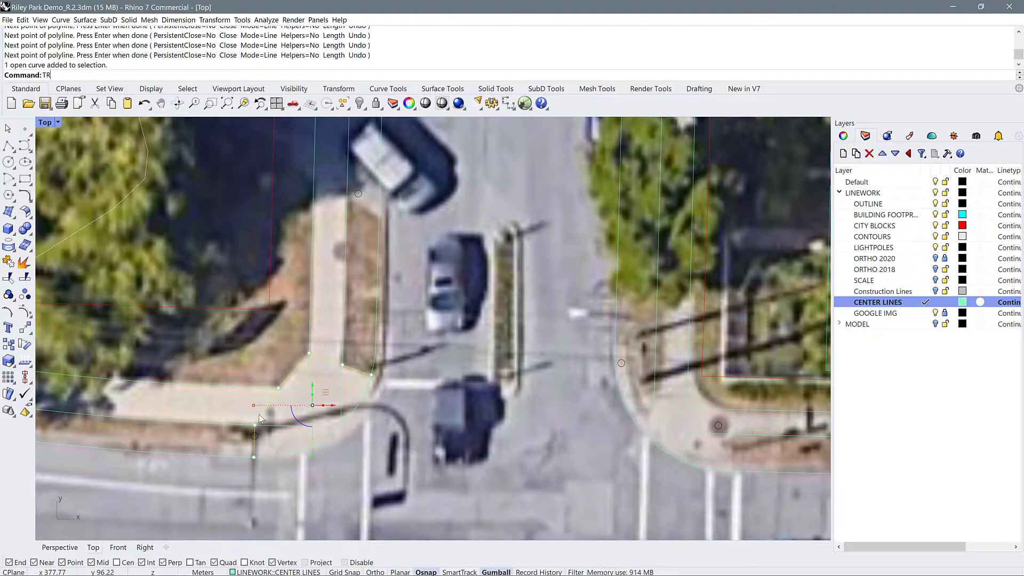
{"action": "key", "text": "Return"}
{"action": "left_click", "coordinate": [306, 389]}
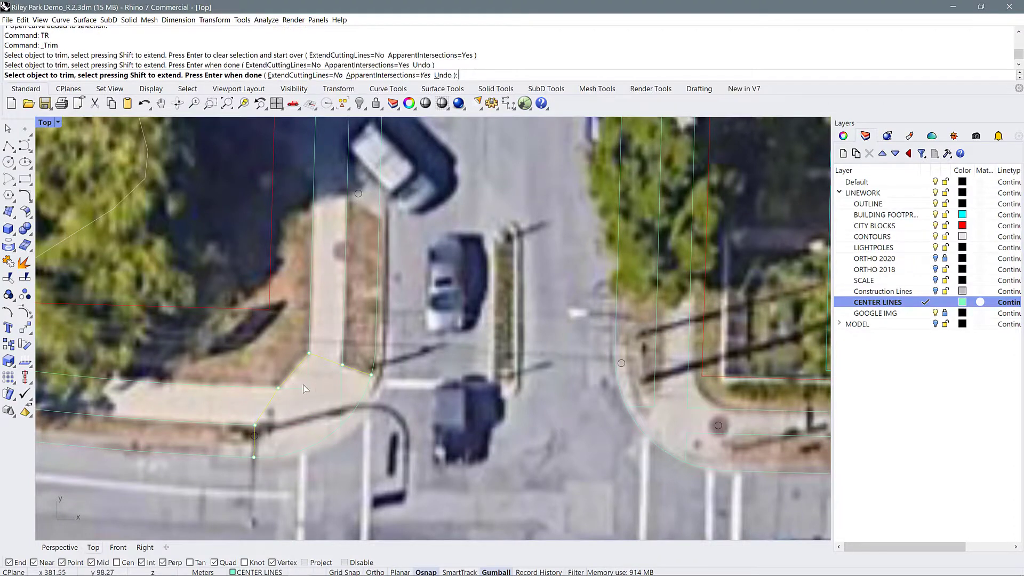
{"action": "left_click", "coordinate": [341, 391]}
{"action": "left_click", "coordinate": [294, 389]}
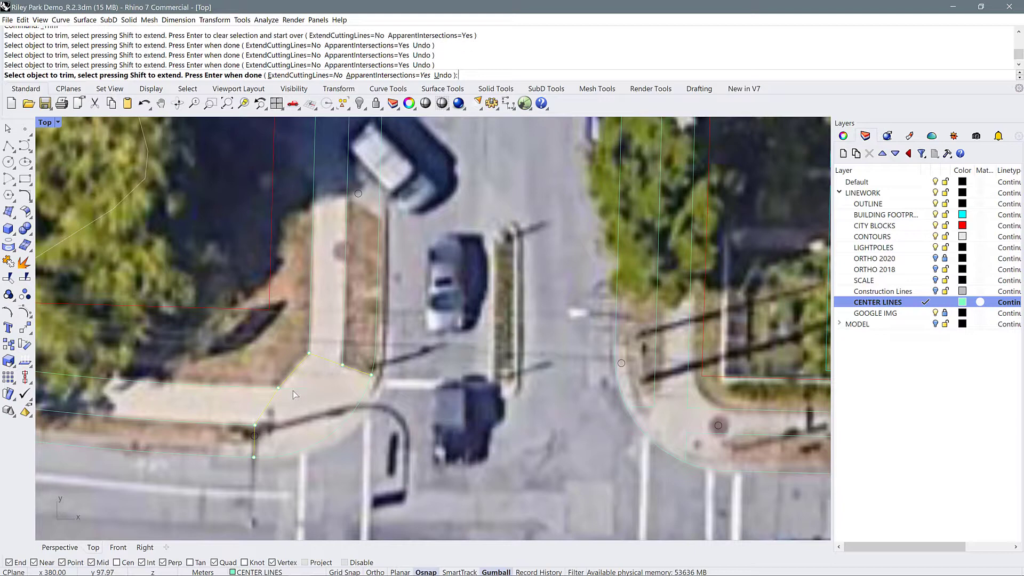
{"action": "key", "text": "Return"}
{"action": "key", "text": "Escape"}
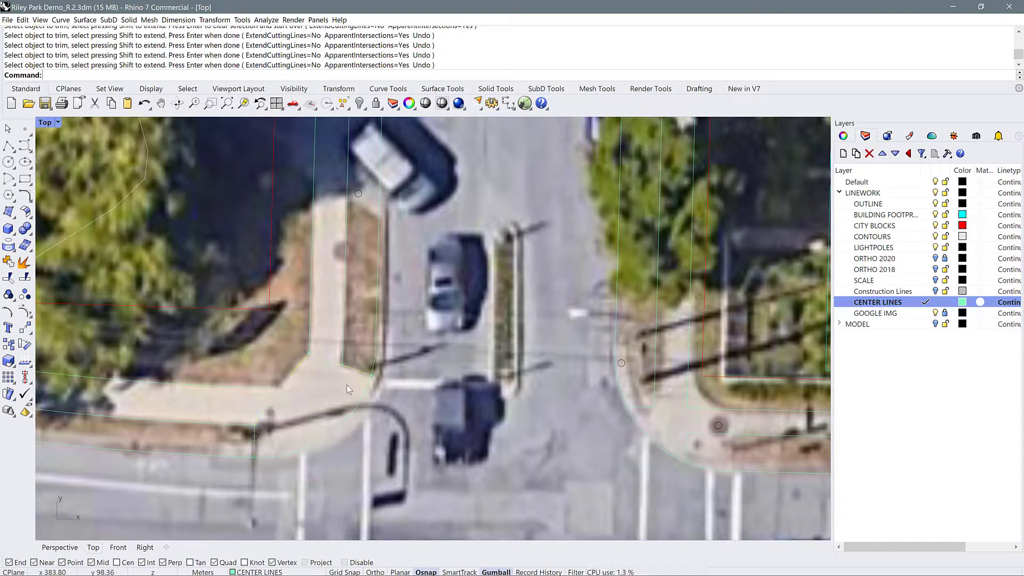
Select the four sidewalk lines and trim away the corner polyline segments that cross the walkways
{"action": "left_click", "coordinate": [347, 356]}
{"action": "left_click", "coordinate": [307, 325]}
{"action": "left_click", "coordinate": [264, 387]}
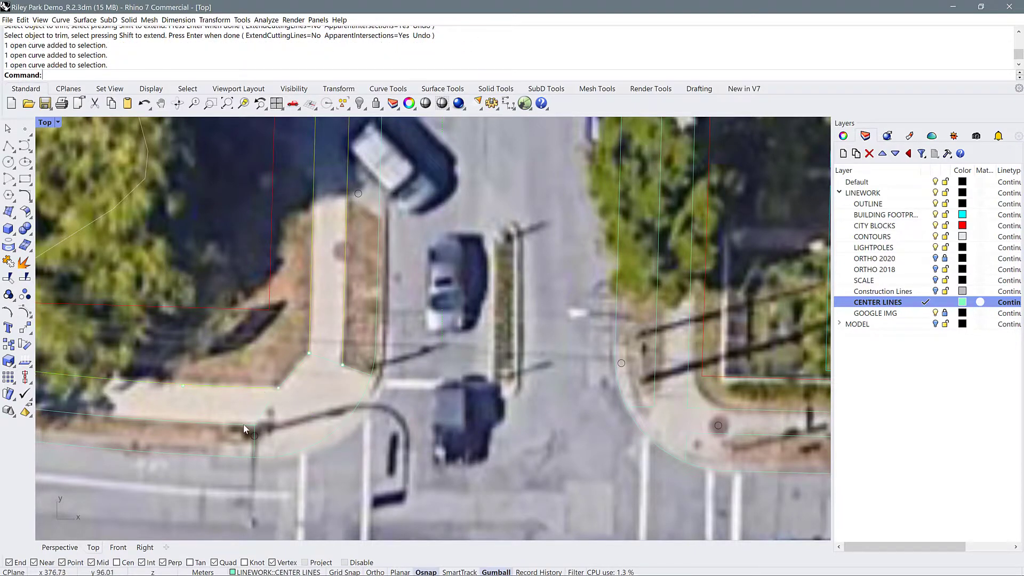
{"action": "left_click", "coordinate": [243, 426]}
{"action": "type", "text": "RTextEdit"}
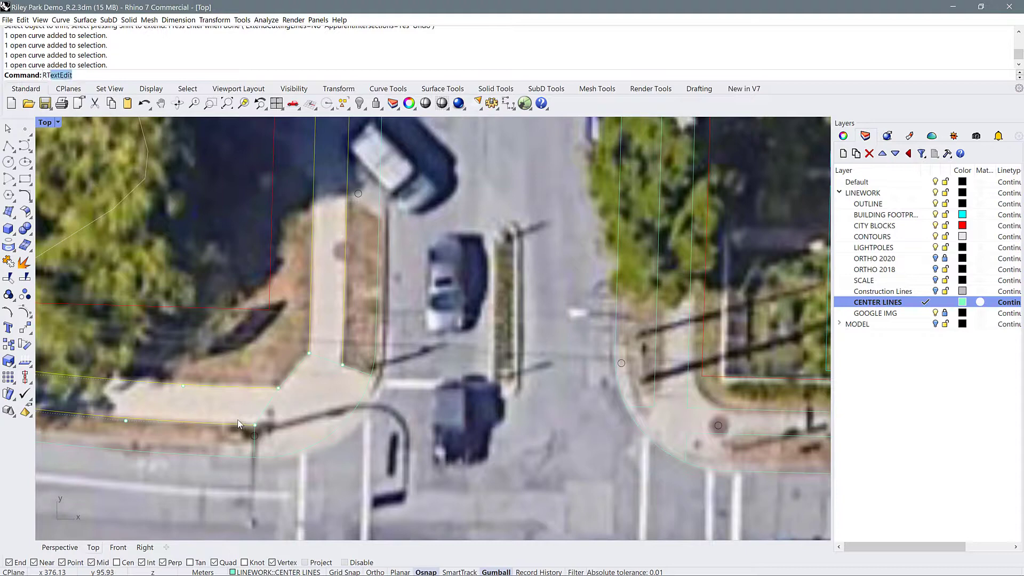
{"action": "key", "text": "Return"}
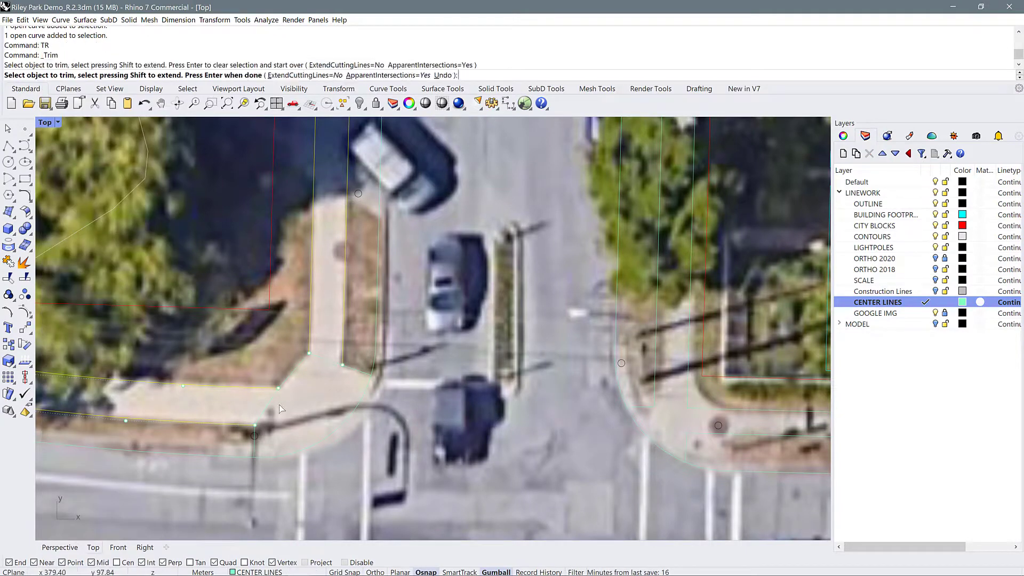
{"action": "left_click", "coordinate": [269, 405]}
{"action": "key", "text": "Return"}
Hide the CITY BLOCKS layer
{"action": "scroll", "coordinate": [331, 405], "scroll_direction": "down", "scroll_amount": 5}
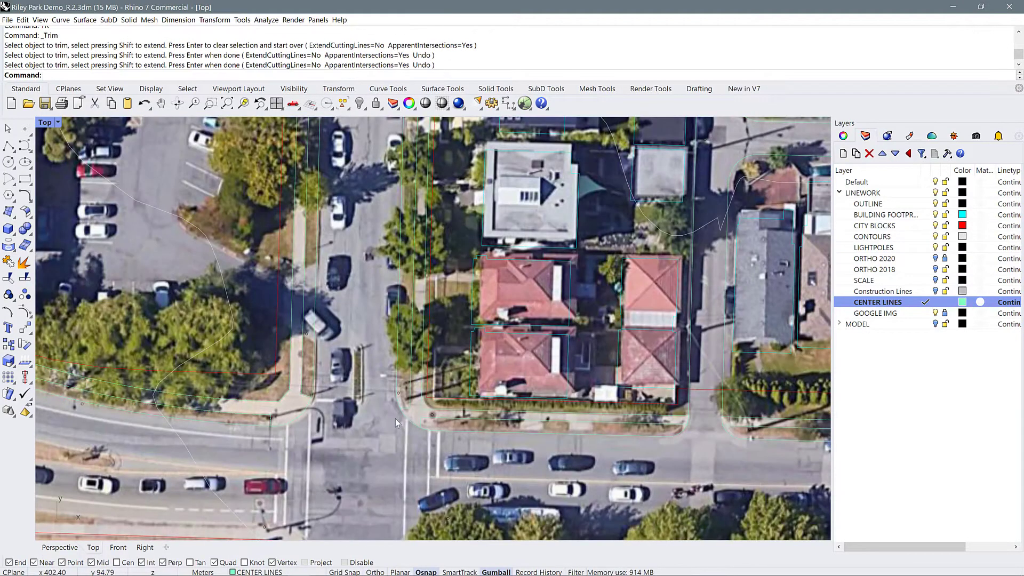
{"action": "scroll", "coordinate": [336, 421], "scroll_direction": "down", "scroll_amount": 3}
{"action": "scroll", "coordinate": [394, 461], "scroll_direction": "down", "scroll_amount": 3}
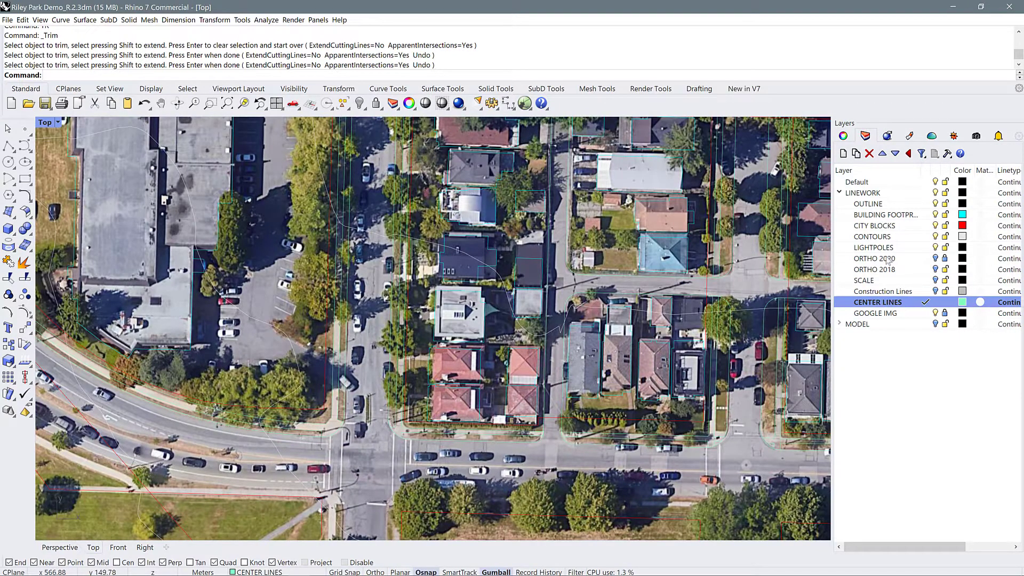
{"action": "left_click", "coordinate": [936, 225]}
{"action": "scroll", "coordinate": [509, 467], "scroll_direction": "down", "scroll_amount": 4}
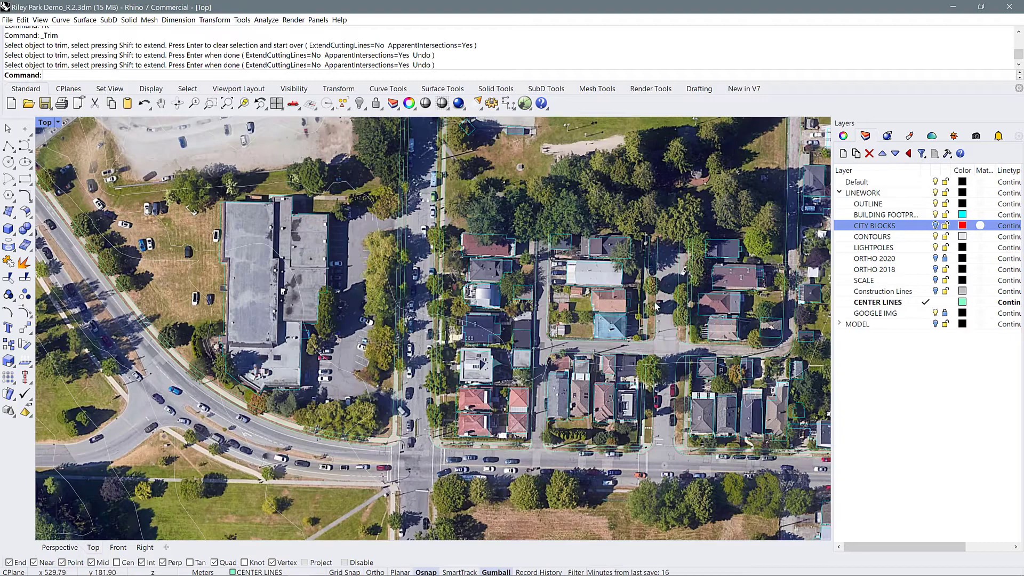
{"action": "scroll", "coordinate": [527, 272], "scroll_direction": "up", "scroll_amount": 3}
{"action": "scroll", "coordinate": [354, 325], "scroll_direction": "up", "scroll_amount": 3}
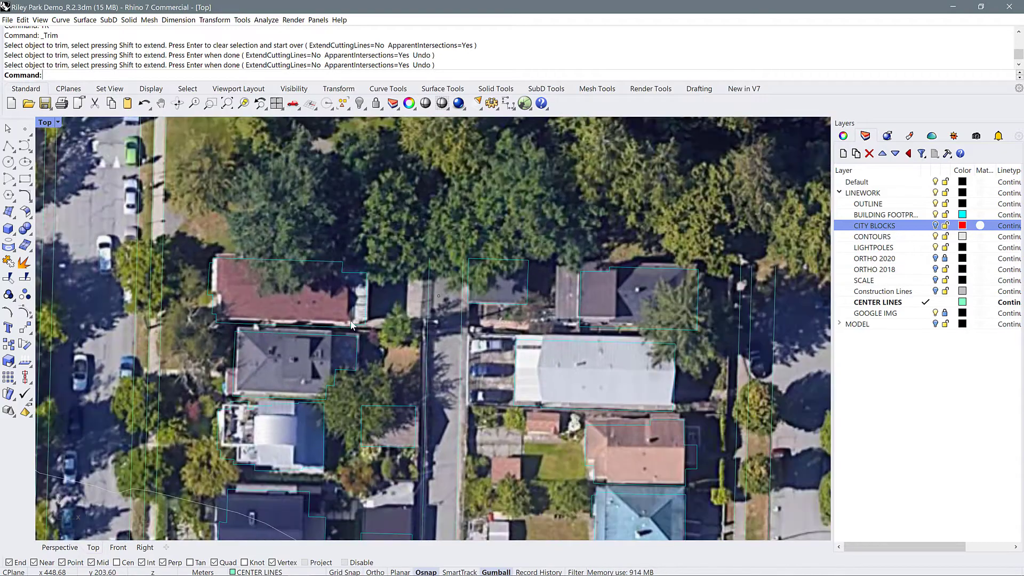
{"action": "scroll", "coordinate": [440, 250], "scroll_direction": "up", "scroll_amount": 3}
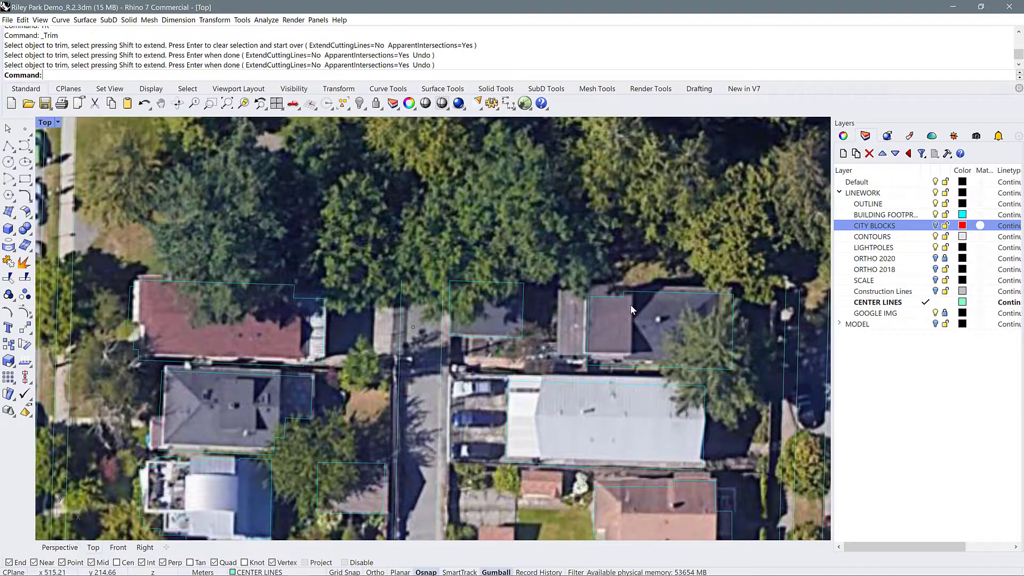
Close the alley's north end with a line between its two edges and join the three curves
{"action": "key", "text": "Return"}
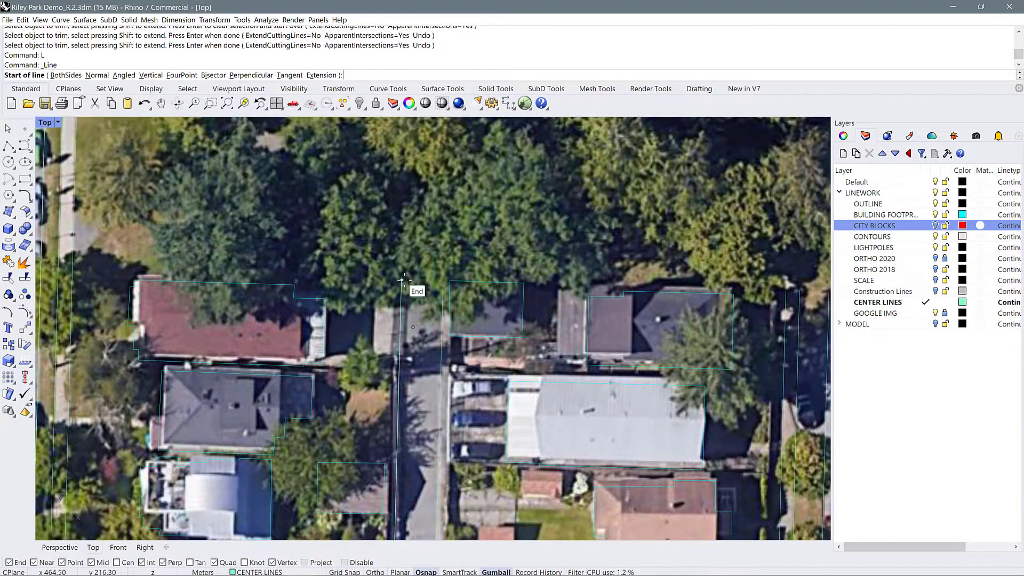
{"action": "left_click", "coordinate": [403, 280]}
{"action": "left_click", "coordinate": [443, 281]}
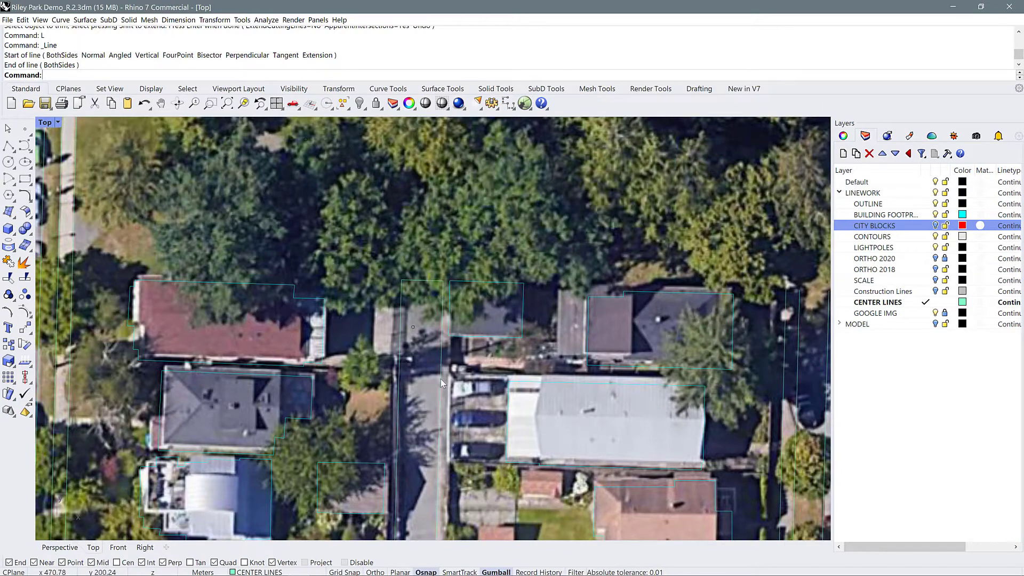
{"action": "left_click_drag", "start_coordinate": [398, 344], "coordinate": [398, 344]}
{"action": "left_click", "coordinate": [417, 280], "text": "shift"}
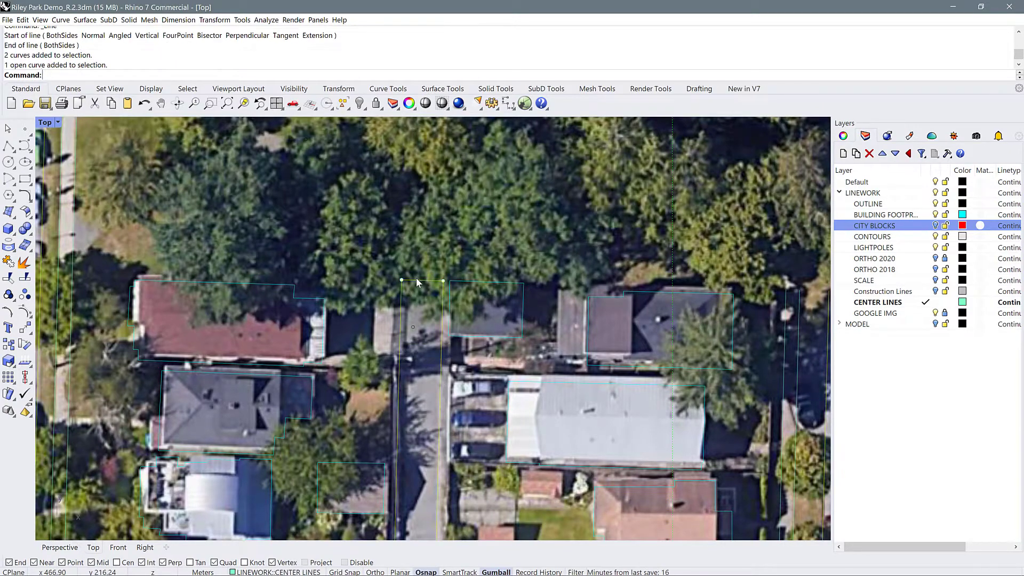
{"action": "type", "text": "j"}
{"action": "key", "text": "Return"}
Draw a circle over the cul-de-sac turnaround and shift it slightly to match the paved edge
{"action": "scroll", "coordinate": [382, 274], "scroll_direction": "down", "scroll_amount": 5}
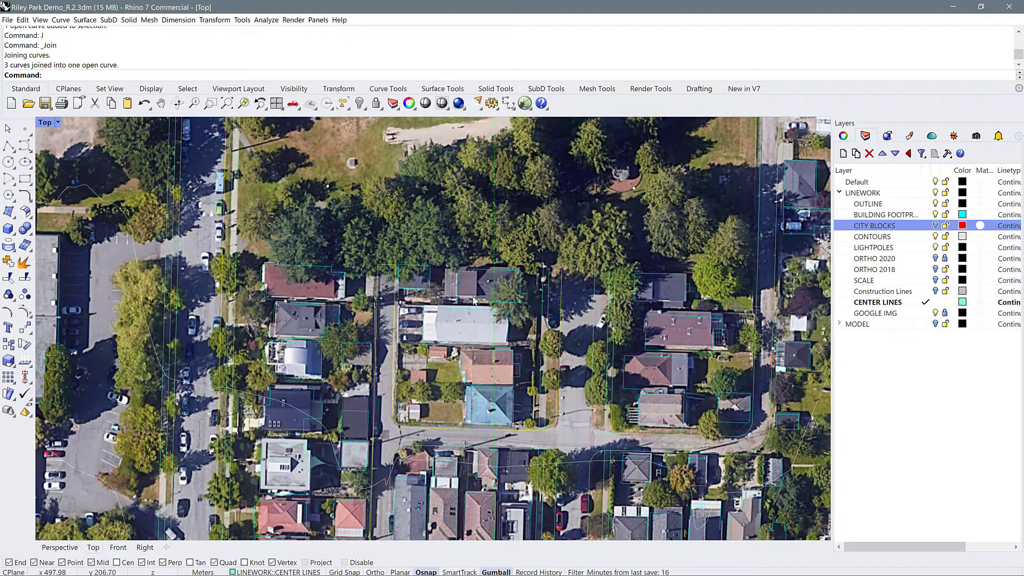
{"action": "scroll", "coordinate": [635, 256], "scroll_direction": "up", "scroll_amount": 3}
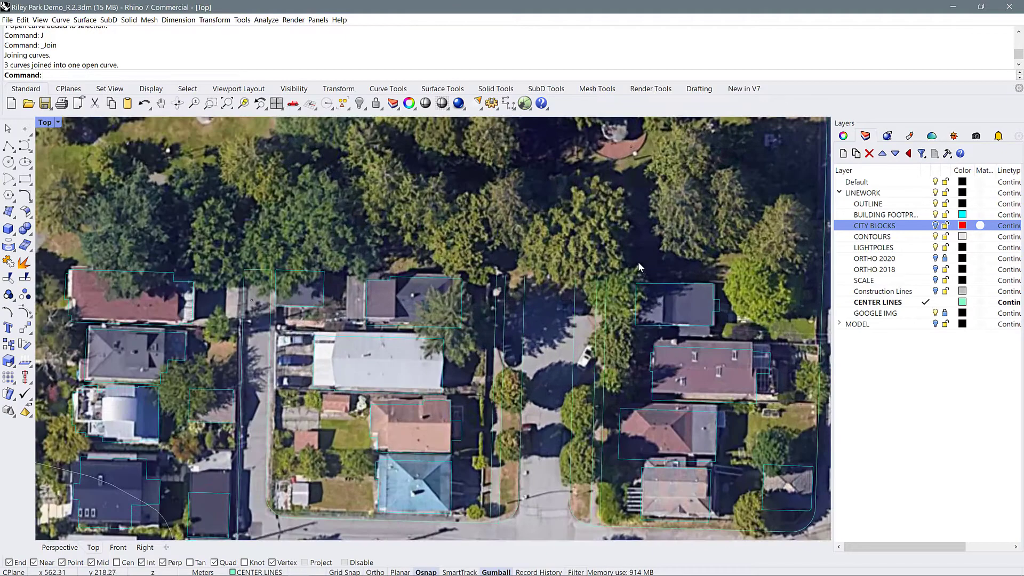
{"action": "scroll", "coordinate": [629, 299], "scroll_direction": "up", "scroll_amount": 2}
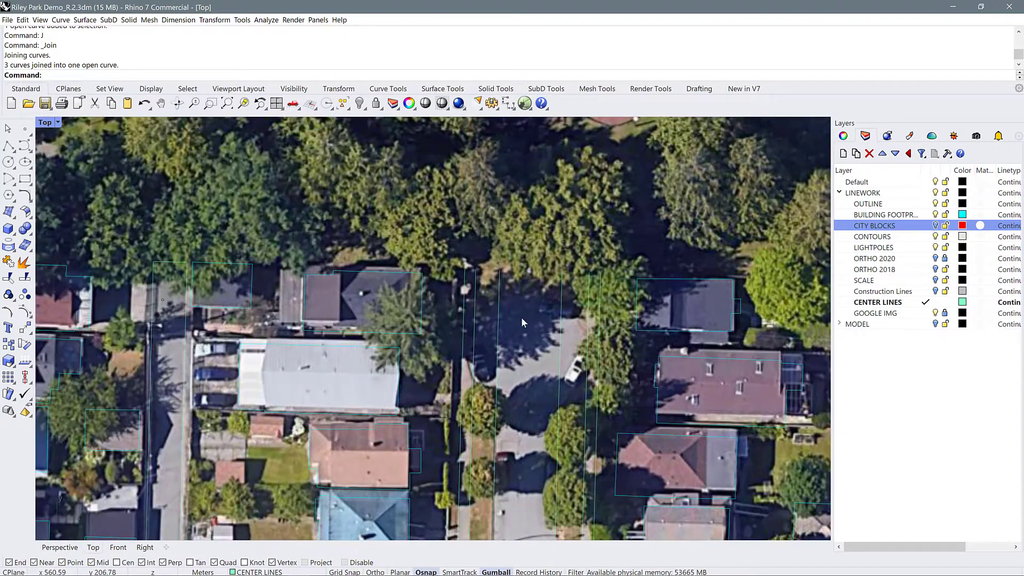
{"action": "left_click", "coordinate": [8, 162]}
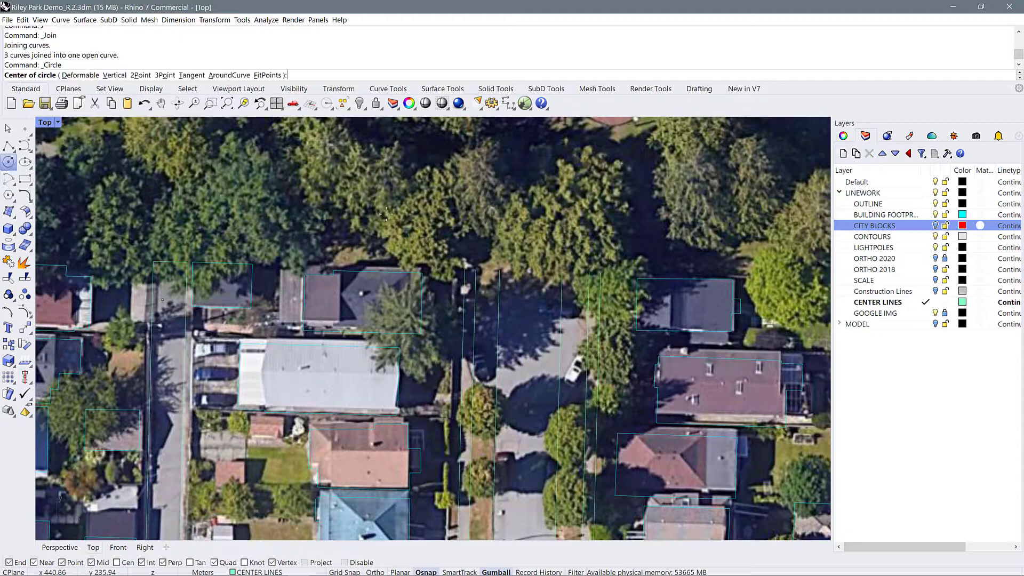
{"action": "left_click", "coordinate": [526, 347]}
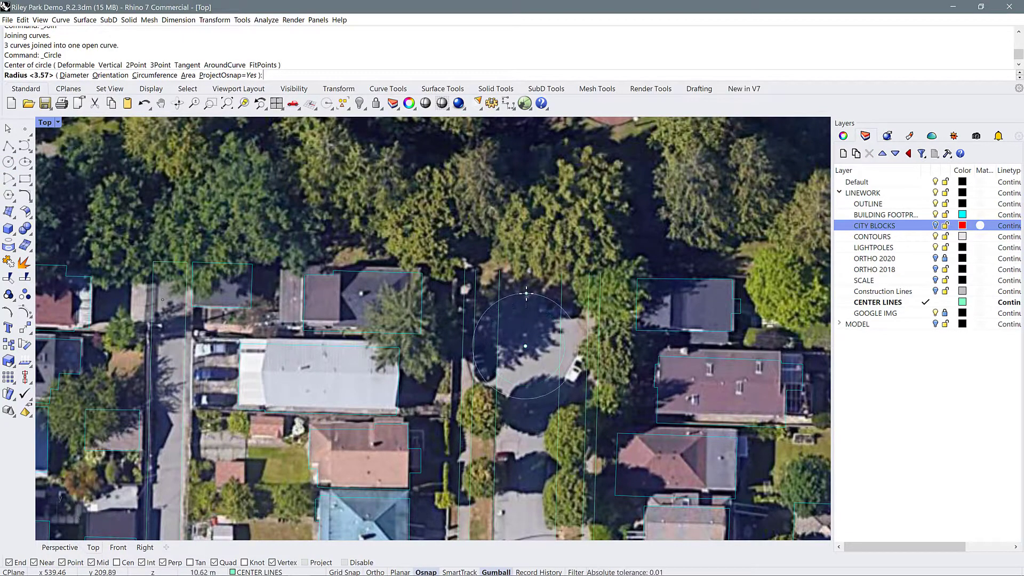
{"action": "left_click", "coordinate": [527, 289]}
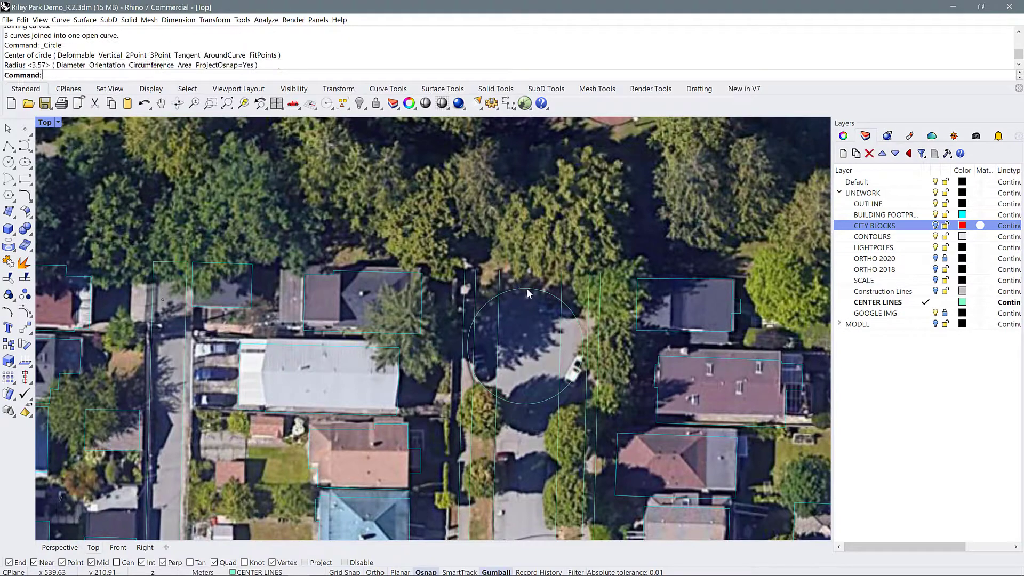
{"action": "left_click", "coordinate": [549, 292]}
{"action": "left_click_drag", "start_coordinate": [525, 329], "coordinate": [549, 350]}
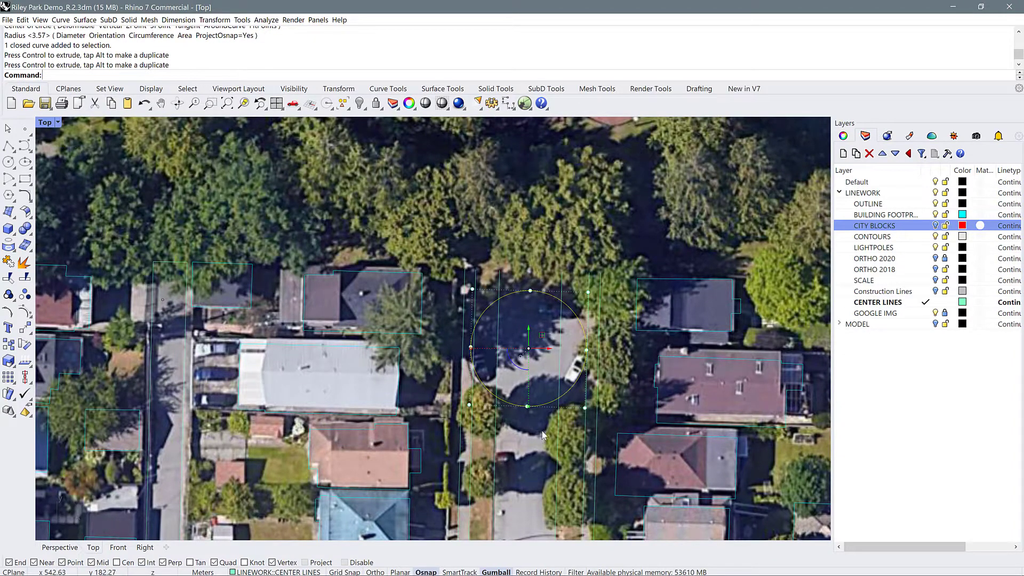
Split the turnaround circle with the street's two curb lines as cutting objects
{"action": "left_click", "coordinate": [553, 404]}
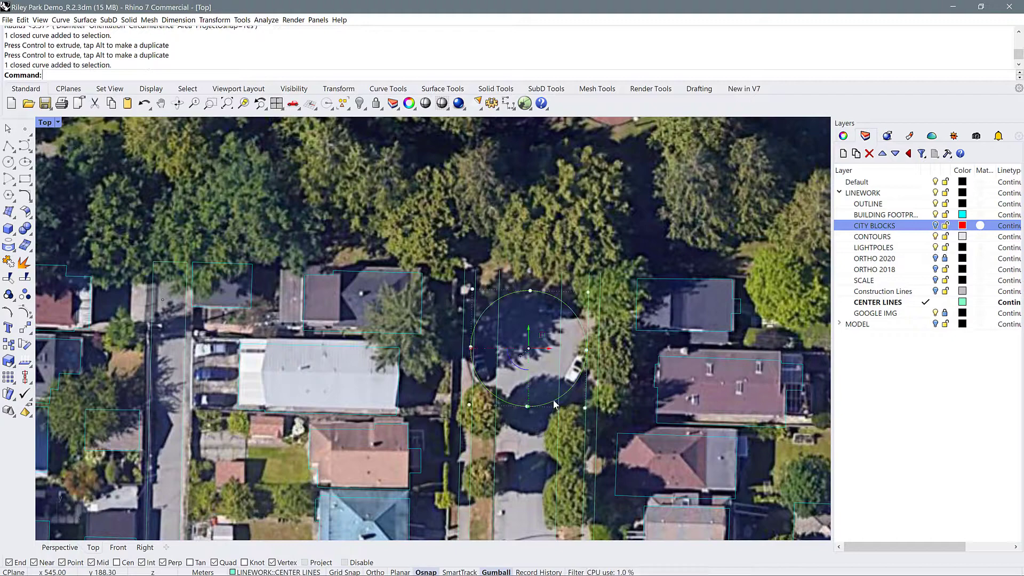
{"action": "type", "text": "SP"}
{"action": "key", "text": "Return"}
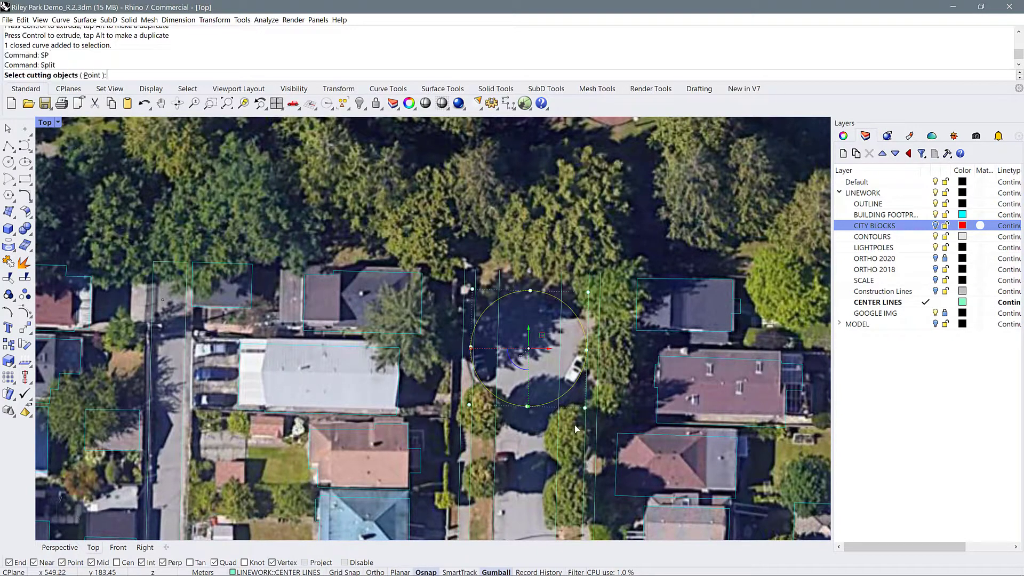
{"action": "left_click", "coordinate": [560, 431]}
{"action": "left_click", "coordinate": [496, 427]}
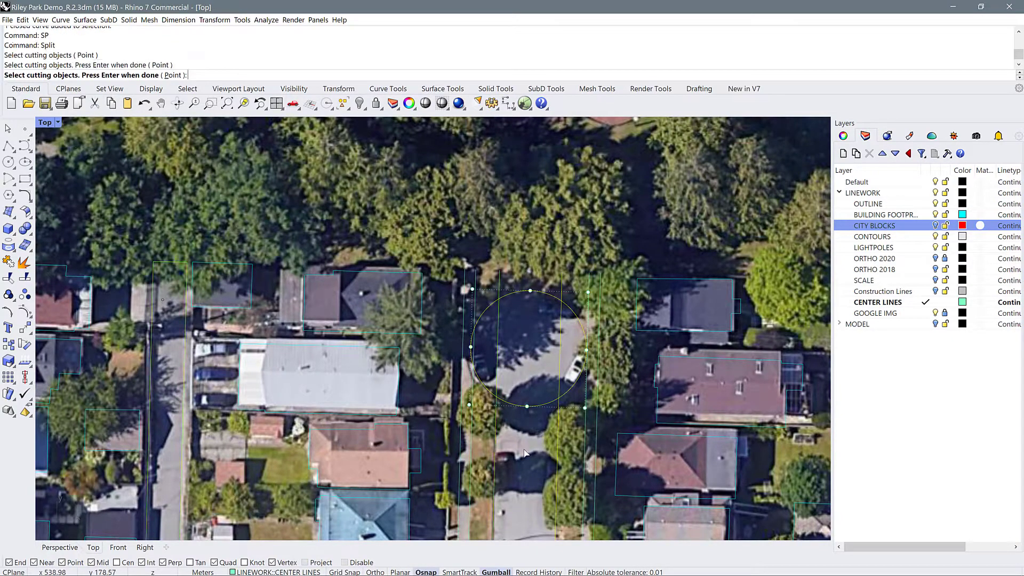
{"action": "key", "text": "Return"}
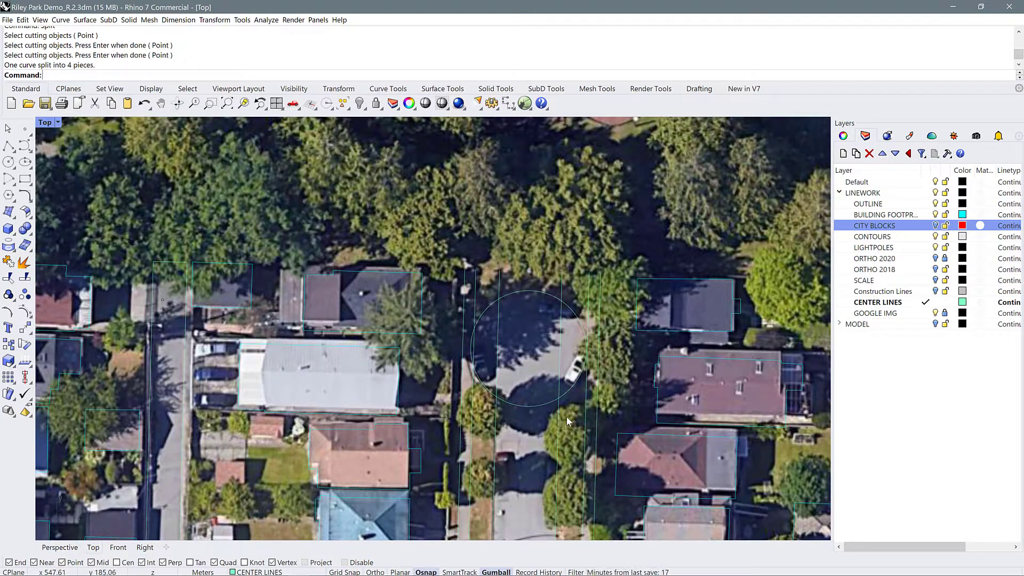
Set the fillet radius to 12 and fillet the circle's east arc into the east curb line
{"action": "type", "text": "F"}
{"action": "key", "text": "Return"}
{"action": "type", "text": "r"}
{"action": "key", "text": "Return"}
{"action": "type", "text": "12"}
{"action": "key", "text": "Return"}
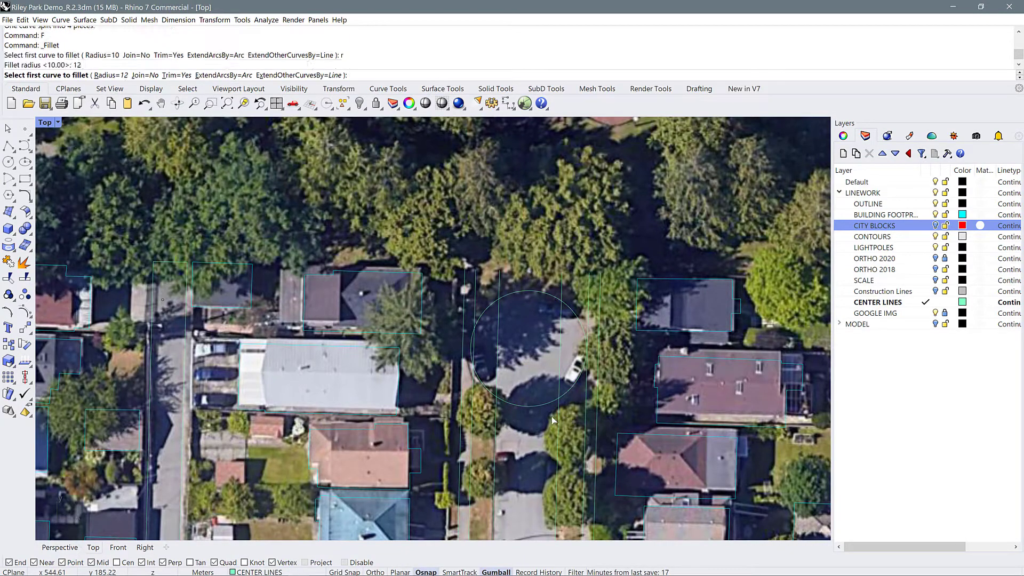
{"action": "left_click", "coordinate": [571, 385]}
{"action": "left_click", "coordinate": [562, 434]}
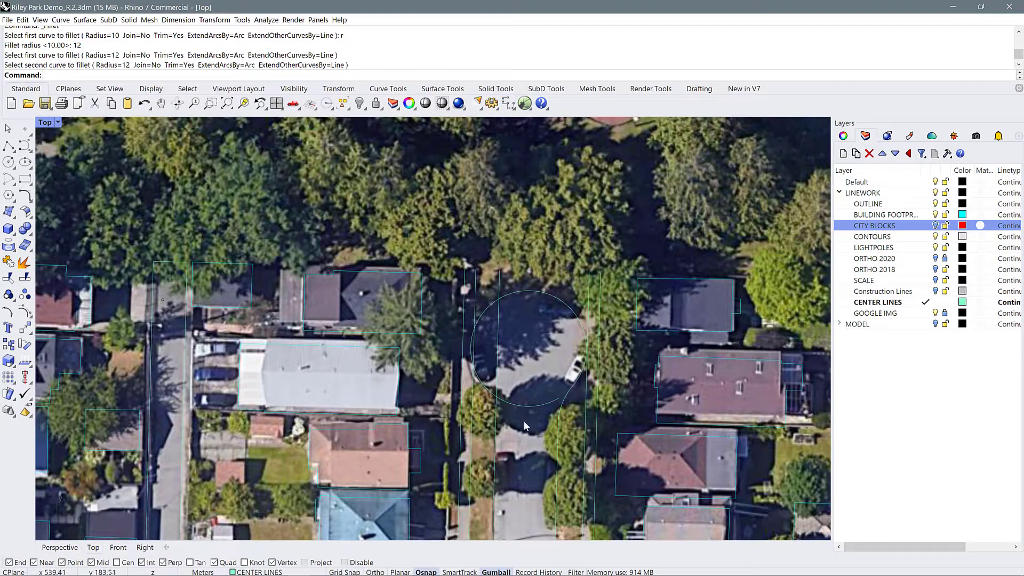
Fillet the circle's west arc into the west curb line and delete the leftover arc across the street
{"action": "type", "text": "F"}
{"action": "key", "text": "Return"}
{"action": "left_click", "coordinate": [486, 387]}
{"action": "left_click", "coordinate": [496, 433]}
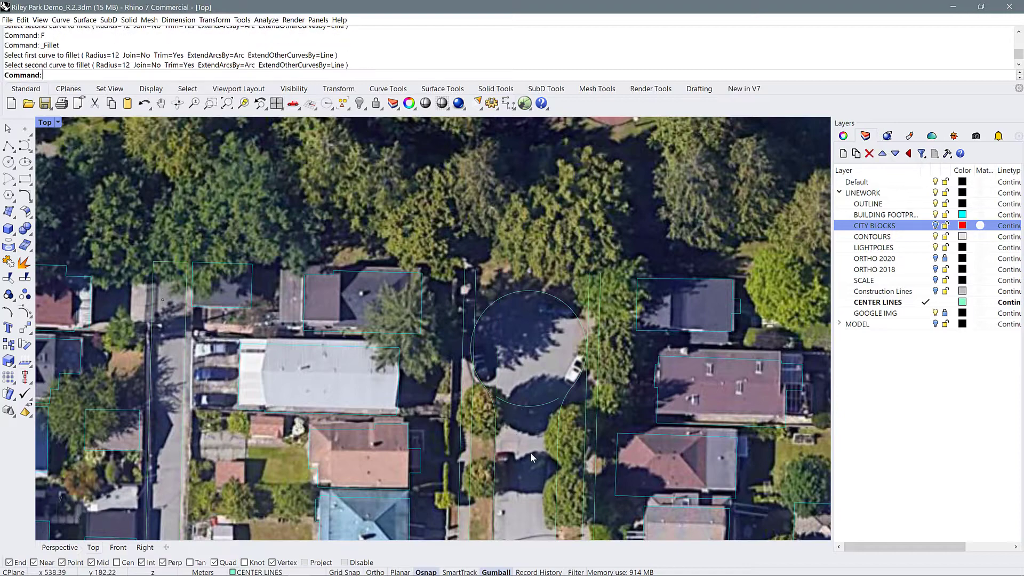
{"action": "left_click", "coordinate": [533, 403]}
{"action": "key", "text": "Delete"}
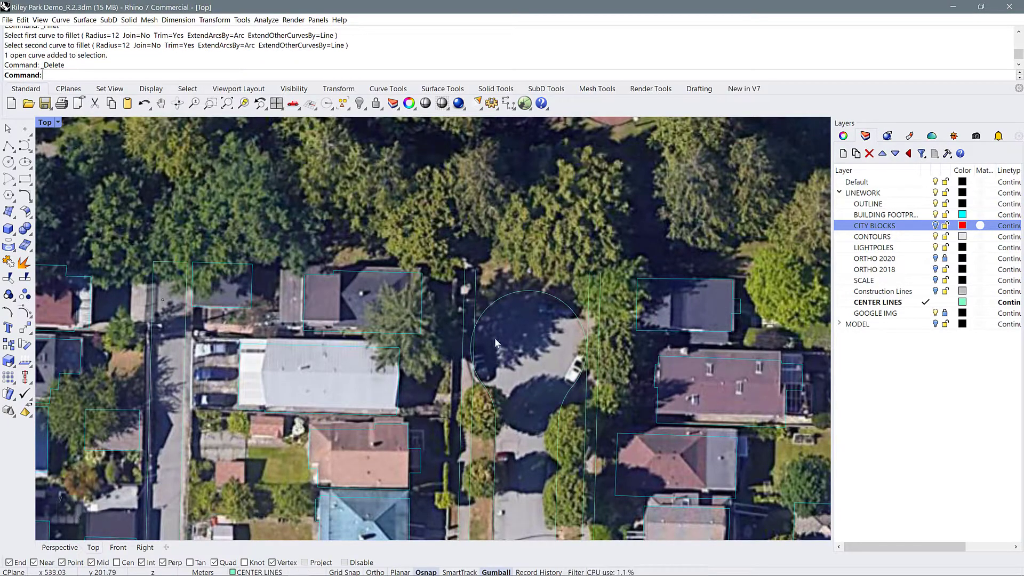
Select the north, east and west arcs of the cul-de-sac and join them into one curve
{"action": "left_click", "coordinate": [529, 273]}
{"action": "left_click", "coordinate": [537, 292]}
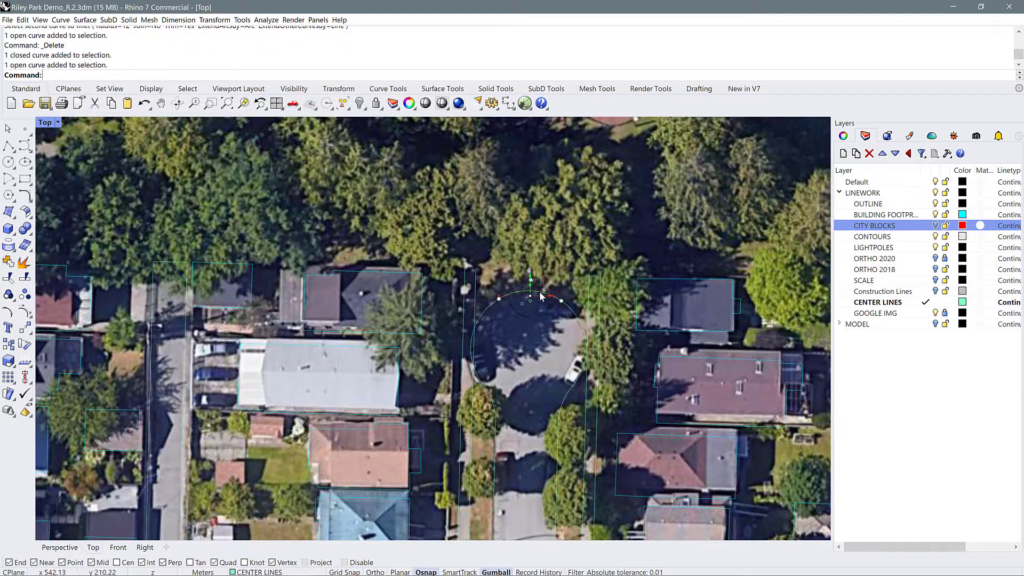
{"action": "left_click", "coordinate": [568, 308]}
{"action": "left_click", "coordinate": [578, 320]}
{"action": "left_click", "coordinate": [523, 291], "text": "shift"}
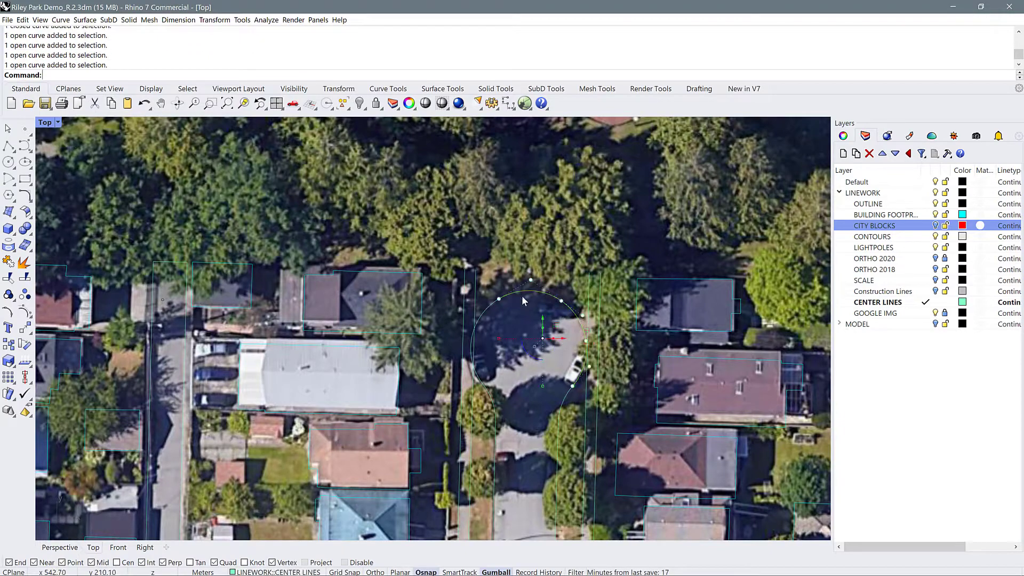
{"action": "left_click", "coordinate": [485, 312], "text": "shift"}
{"action": "type", "text": "J"}
{"action": "key", "text": "Return"}
Offset the joined cul-de-sac curve outward through a point on the sidewalk's outer edge east of the turnaround
{"action": "type", "text": "O"}
{"action": "key", "text": "Return"}
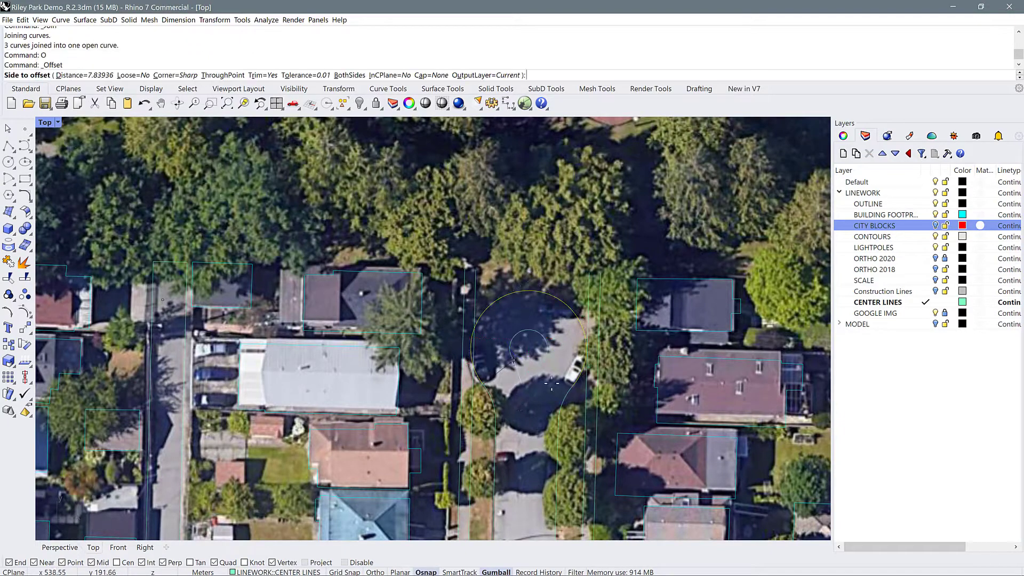
{"action": "left_click", "coordinate": [223, 75]}
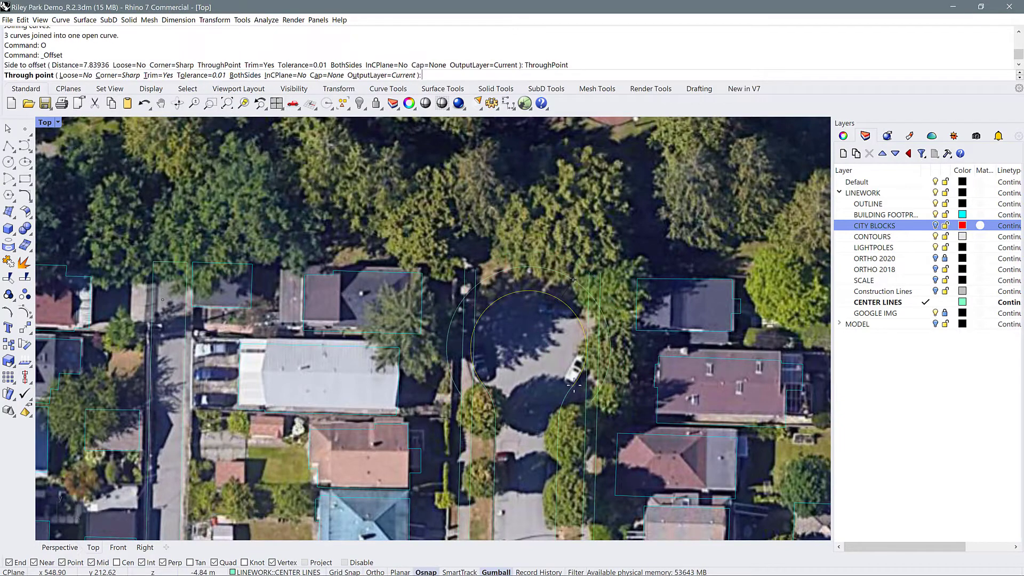
{"action": "left_click", "coordinate": [596, 349]}
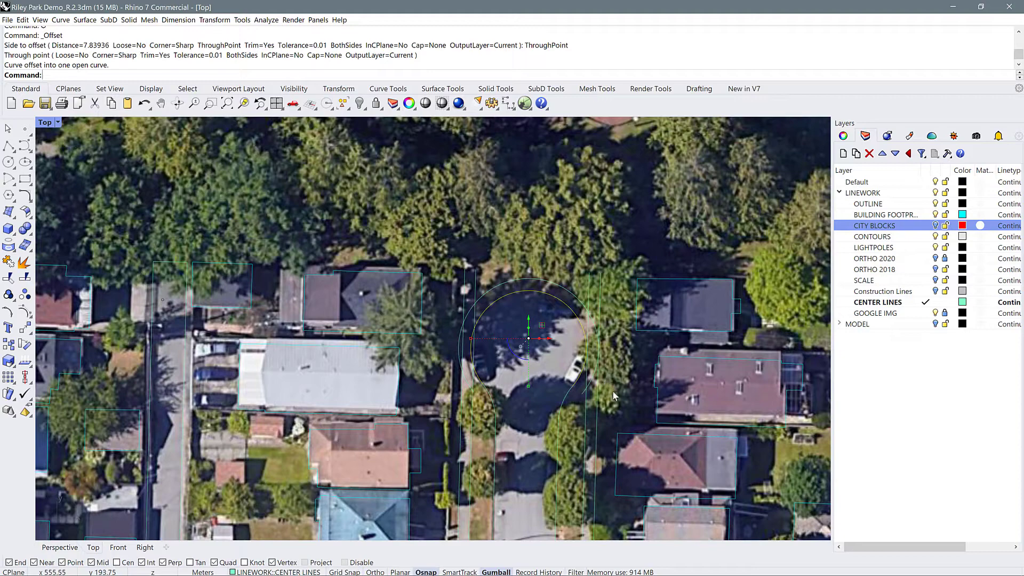
Fillet the offset curve into the outer sidewalk lines on the east and west sides with radius 12
{"action": "type", "text": "F"}
{"action": "key", "text": "Return"}
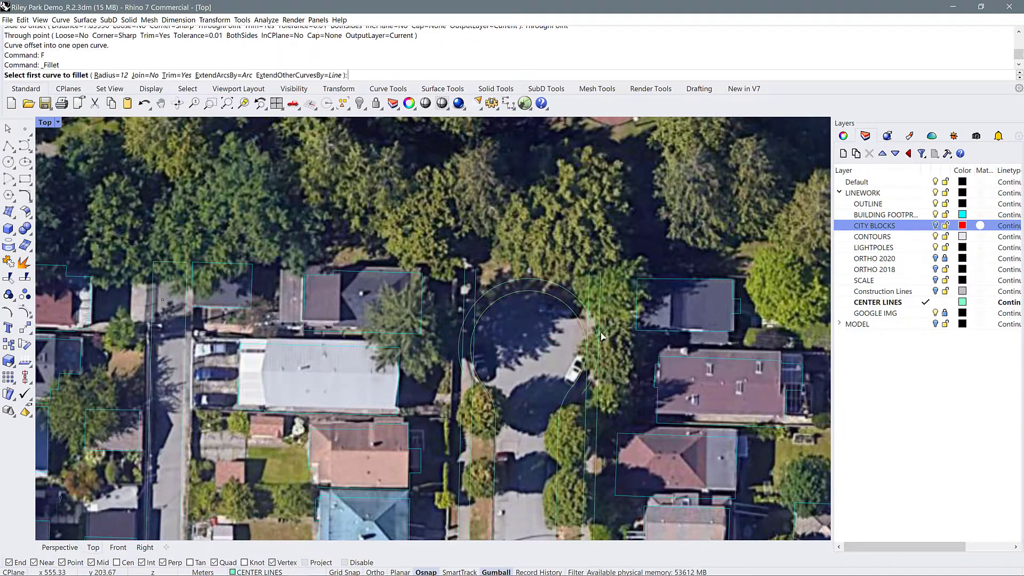
{"action": "left_click", "coordinate": [597, 332]}
{"action": "left_click", "coordinate": [598, 409]}
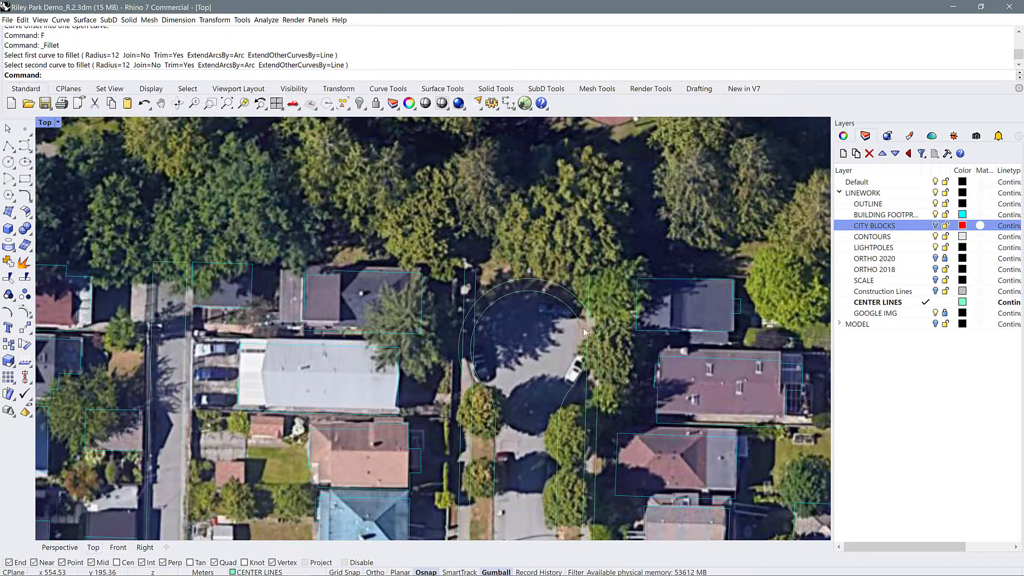
{"action": "type", "text": "F"}
{"action": "key", "text": "Return"}
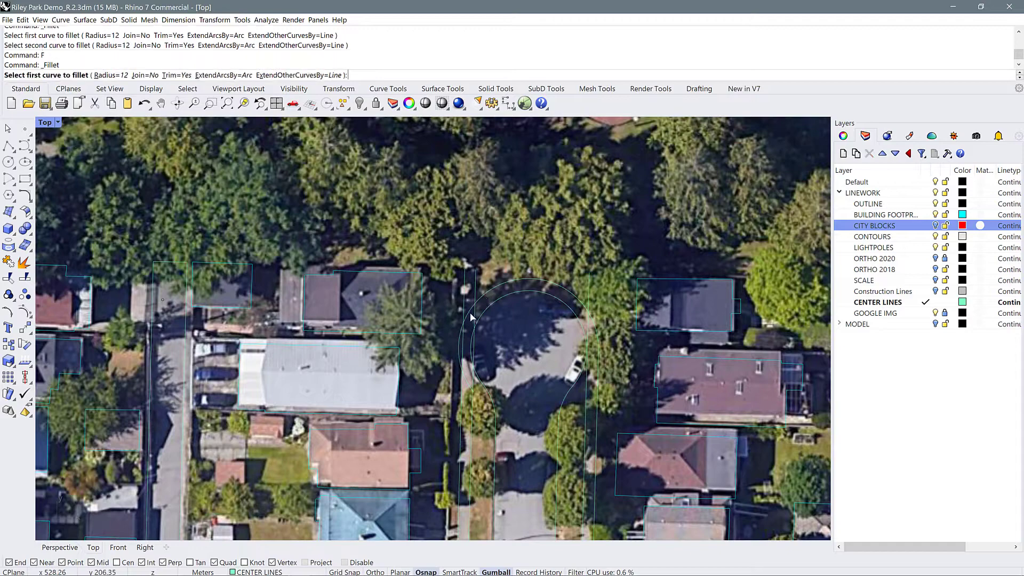
{"action": "left_click", "coordinate": [472, 317]}
{"action": "left_click", "coordinate": [463, 400]}
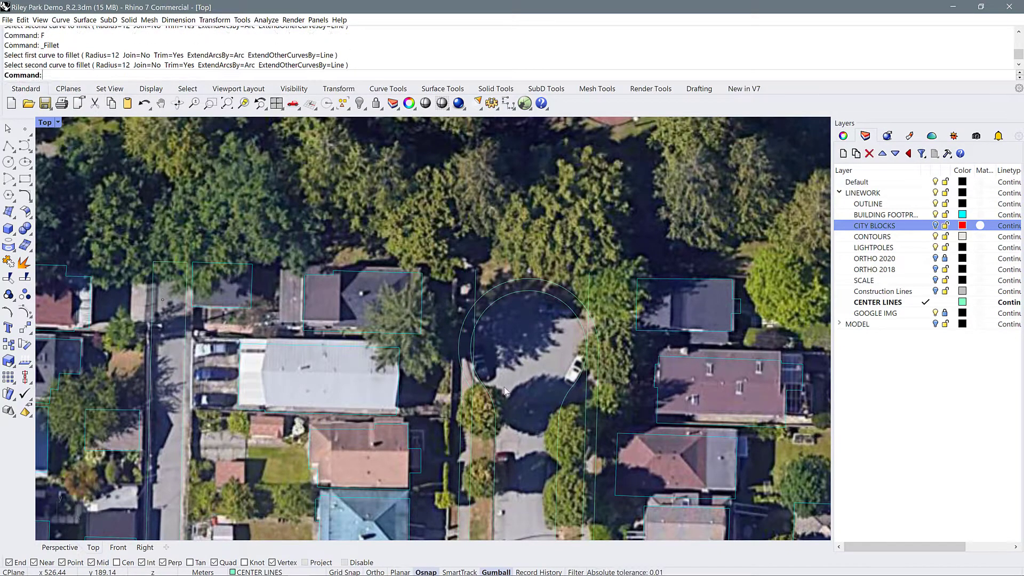
{"action": "type", "text": "F"}
{"action": "key", "text": "Return"}
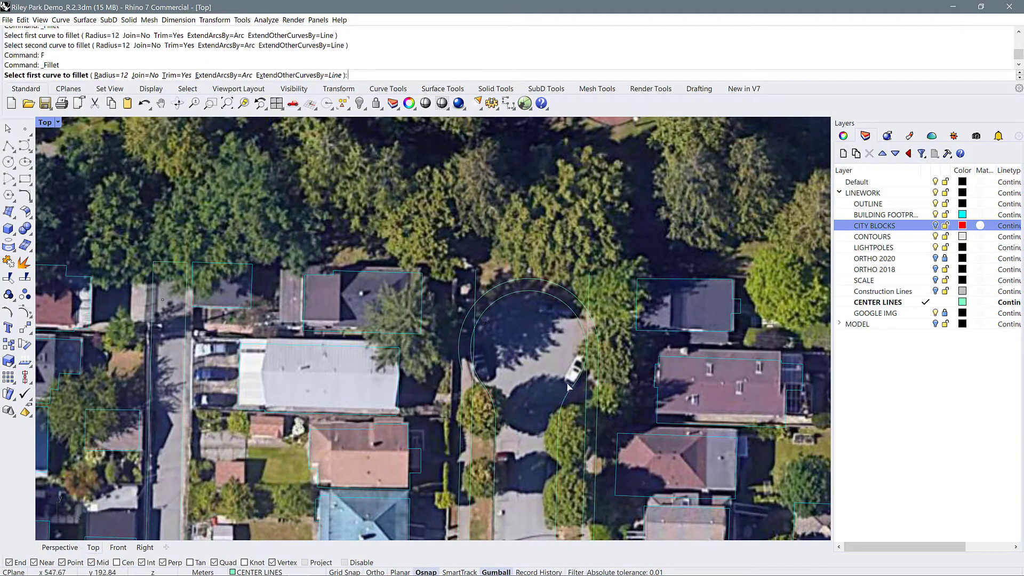
{"action": "key", "text": "Escape"}
Use the joined cul-de-sac curve to trim the west inner sidewalk line above and inside the turnaround
{"action": "left_click", "coordinate": [484, 383]}
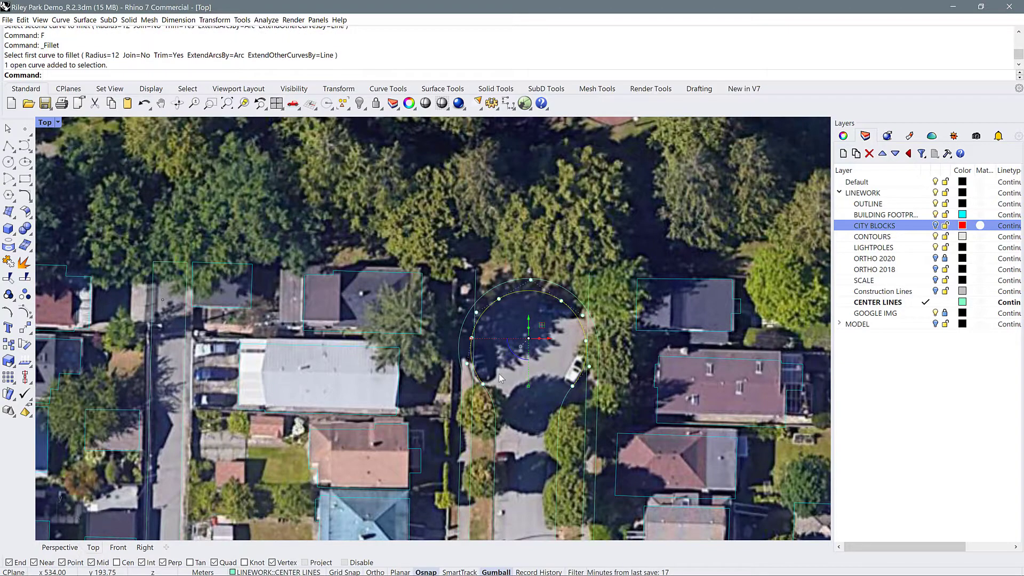
{"action": "type", "text": "TR"}
{"action": "key", "text": "Return"}
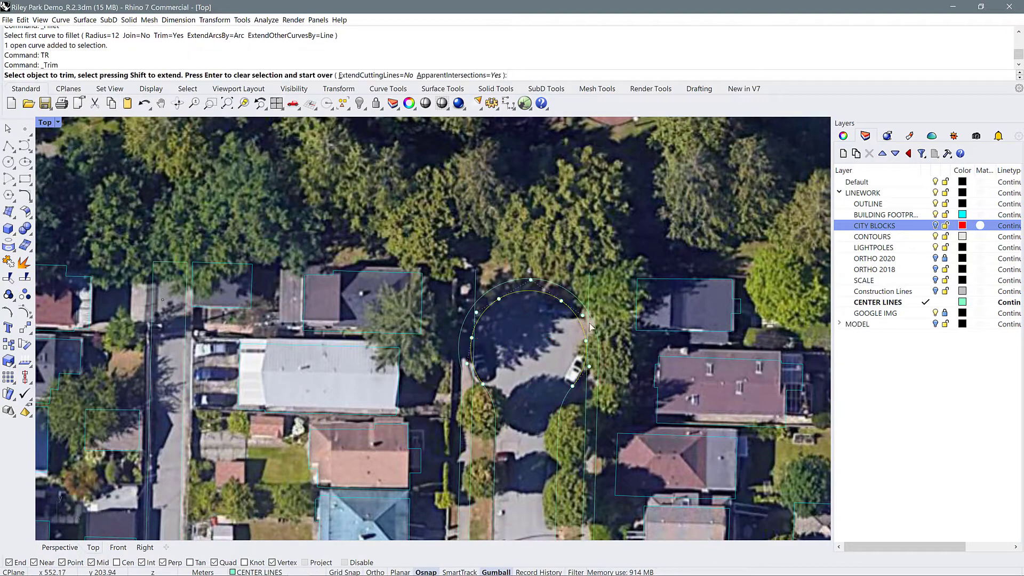
{"action": "left_click", "coordinate": [478, 290]}
{"action": "left_click", "coordinate": [477, 350]}
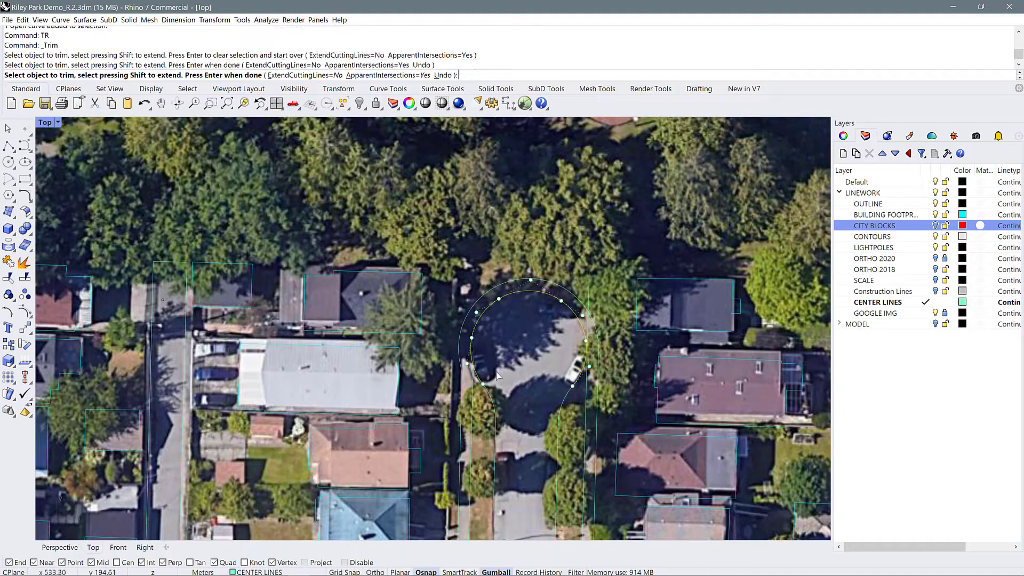
{"action": "key", "text": "Return"}
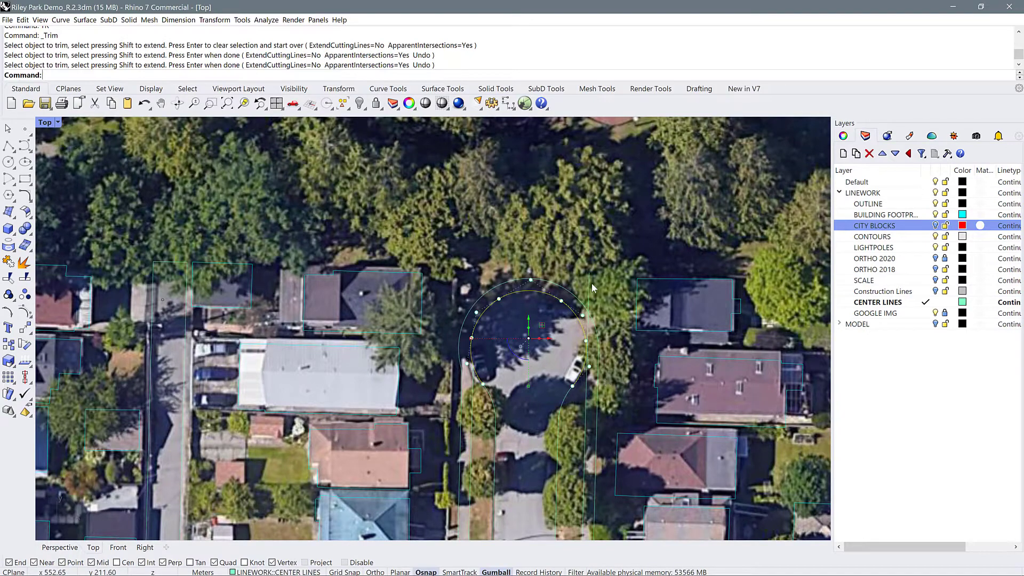
Shorten the east inner sidewalk line by moving its north endpoint down to the cul-de-sac curve
{"action": "left_click", "coordinate": [590, 280]}
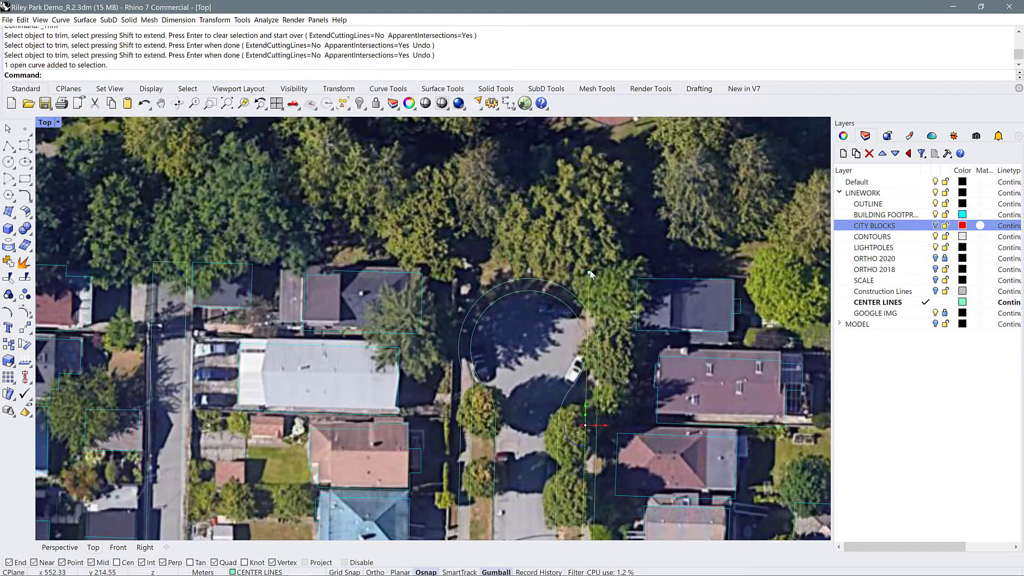
{"action": "left_click_drag", "start_coordinate": [590, 273], "coordinate": [586, 349]}
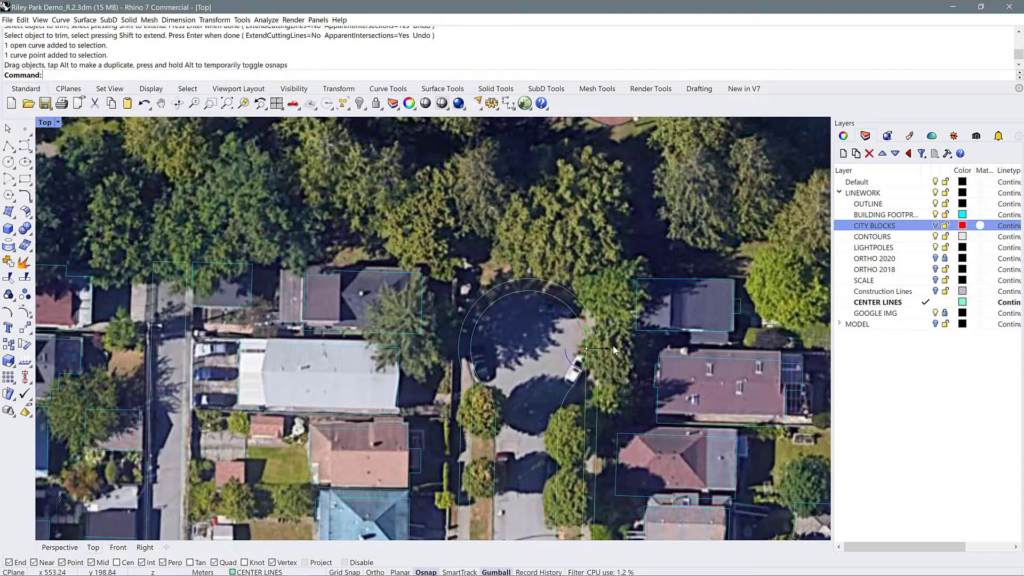
Delete the two old corner curves at the side street's junction with the main street, one on each side
{"action": "scroll", "coordinate": [576, 275], "scroll_direction": "down", "scroll_amount": 4}
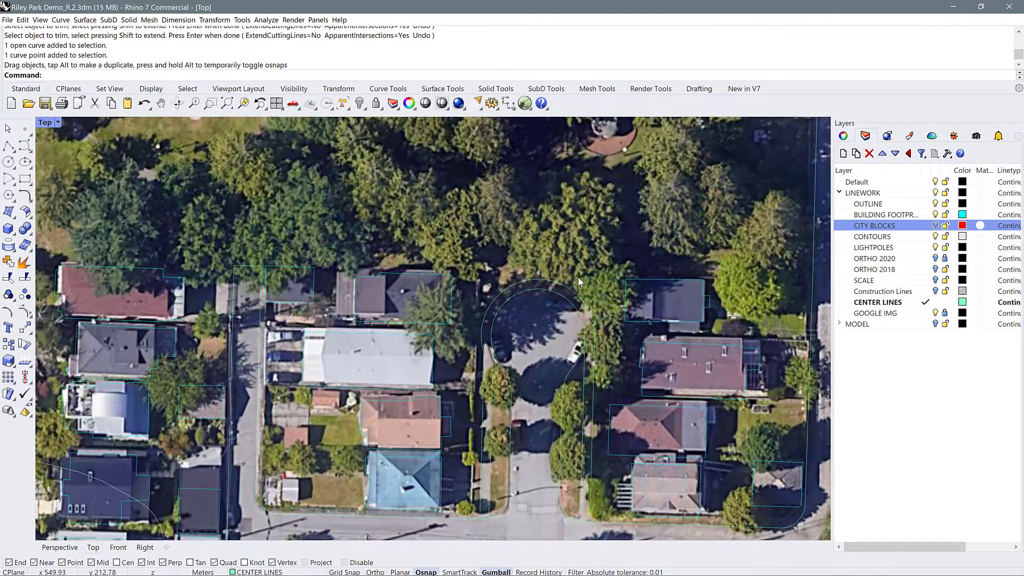
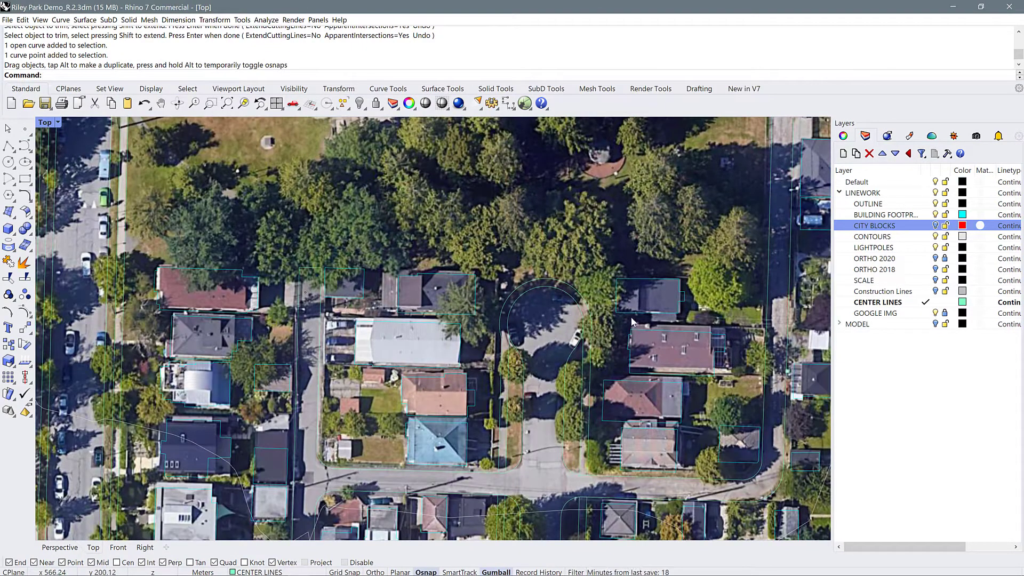
Delete the two old corner curves at the side street's junction with the main street, one on each side
{"action": "scroll", "coordinate": [584, 273], "scroll_direction": "down", "scroll_amount": 2}
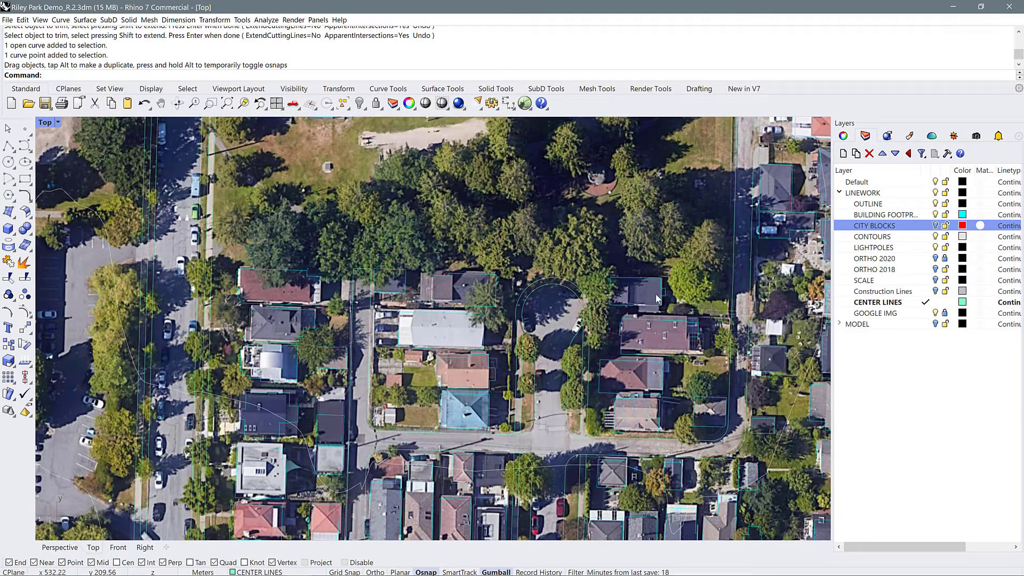
{"action": "scroll", "coordinate": [660, 298], "scroll_direction": "down", "scroll_amount": 1}
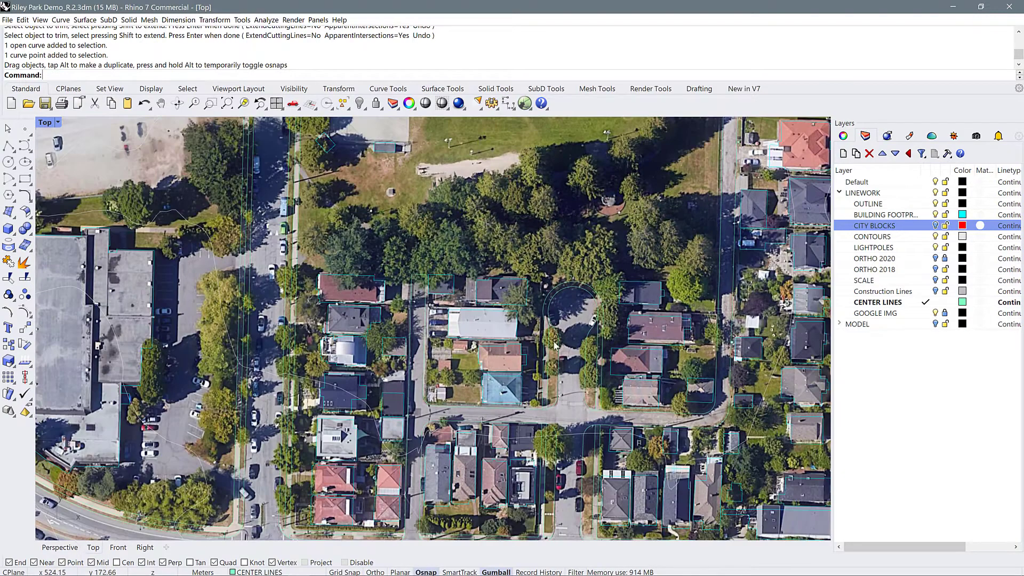
{"action": "scroll", "coordinate": [566, 320], "scroll_direction": "down", "scroll_amount": 6}
{"action": "scroll", "coordinate": [554, 456], "scroll_direction": "up", "scroll_amount": 15}
{"action": "left_click", "coordinate": [562, 451]}
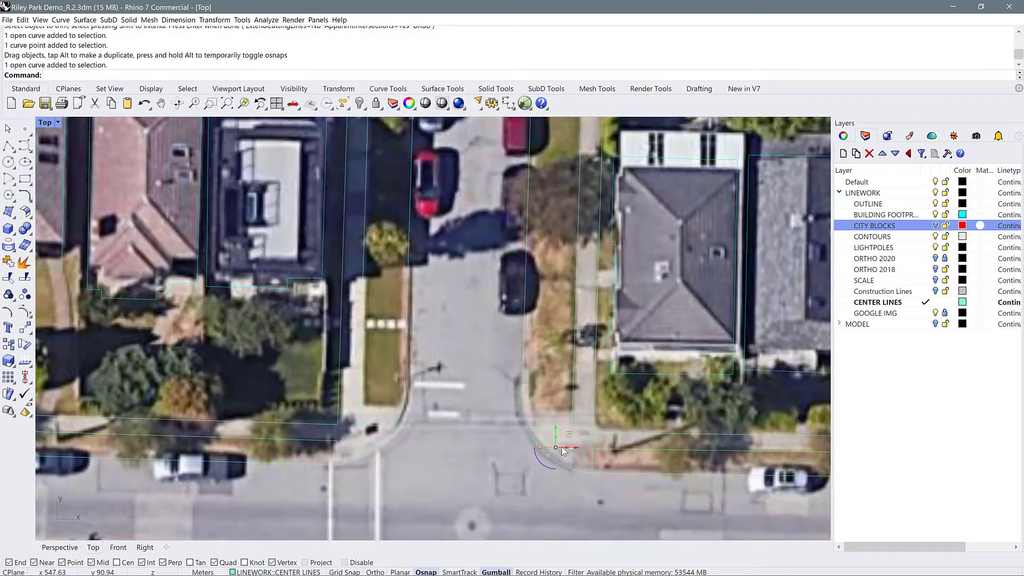
{"action": "key", "text": "Delete"}
{"action": "left_click", "coordinate": [364, 441]}
{"action": "key", "text": "Delete"}
{"action": "scroll", "coordinate": [364, 440], "scroll_direction": "down", "scroll_amount": 6}
{"action": "scroll", "coordinate": [204, 408], "scroll_direction": "up", "scroll_amount": 8}
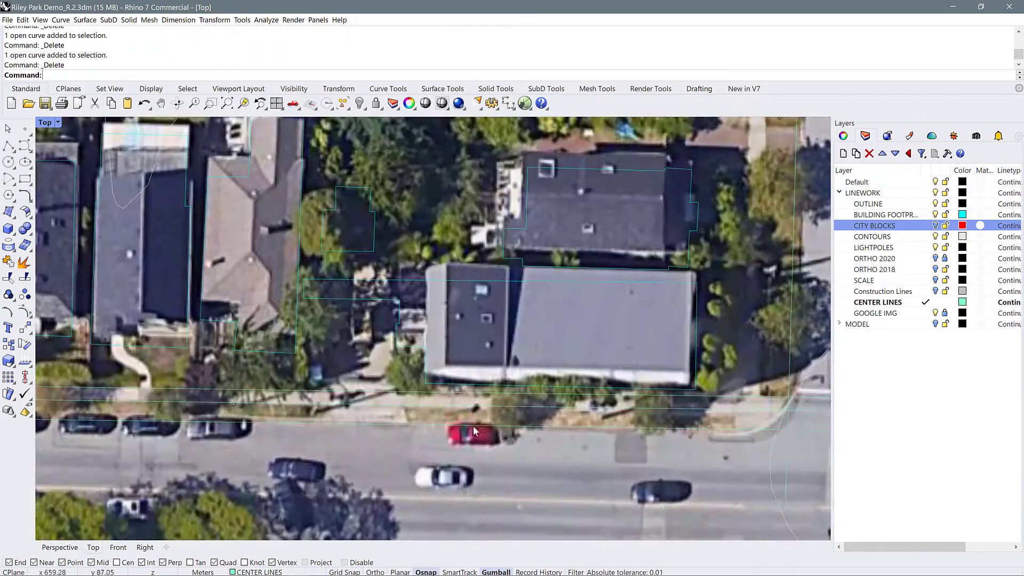
Try a radius 8 fillet between the main street's north curb and the next side street's west curb
{"action": "type", "text": "f"}
{"action": "key", "text": "Return"}
{"action": "type", "text": "r"}
{"action": "key", "text": "Return"}
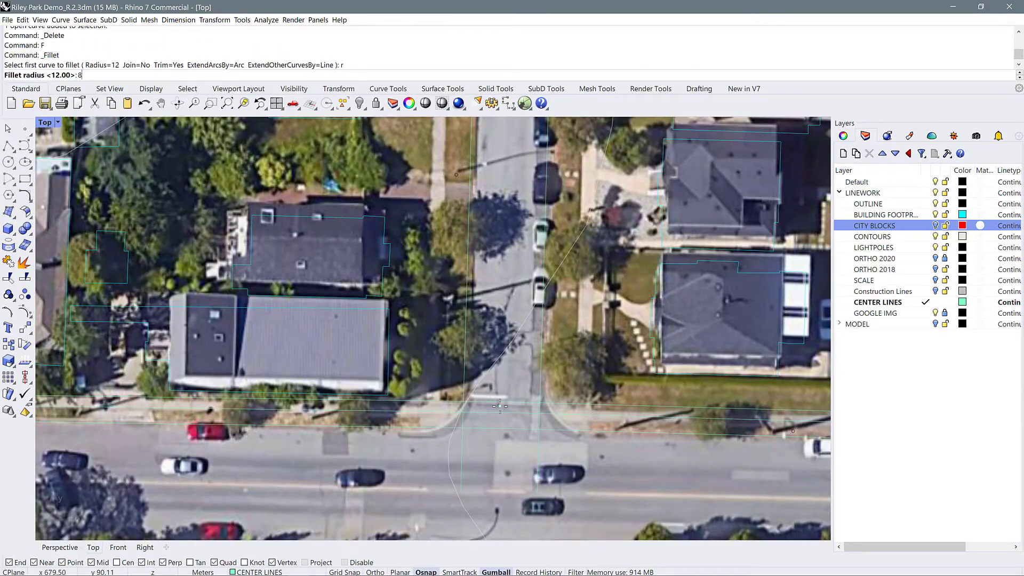
{"action": "type", "text": "8"}
{"action": "key", "text": "Return"}
{"action": "left_click", "coordinate": [418, 427]}
{"action": "key", "text": "Escape"}
Try a radius 10 fillet on the side street's west curb corner and undo it
{"action": "type", "text": "f"}
{"action": "key", "text": "Return"}
{"action": "type", "text": "r"}
{"action": "key", "text": "Return"}
{"action": "type", "text": "10"}
Fillet the main street's north curb into the side street's west curb with radius 8
{"action": "key", "text": "Return"}
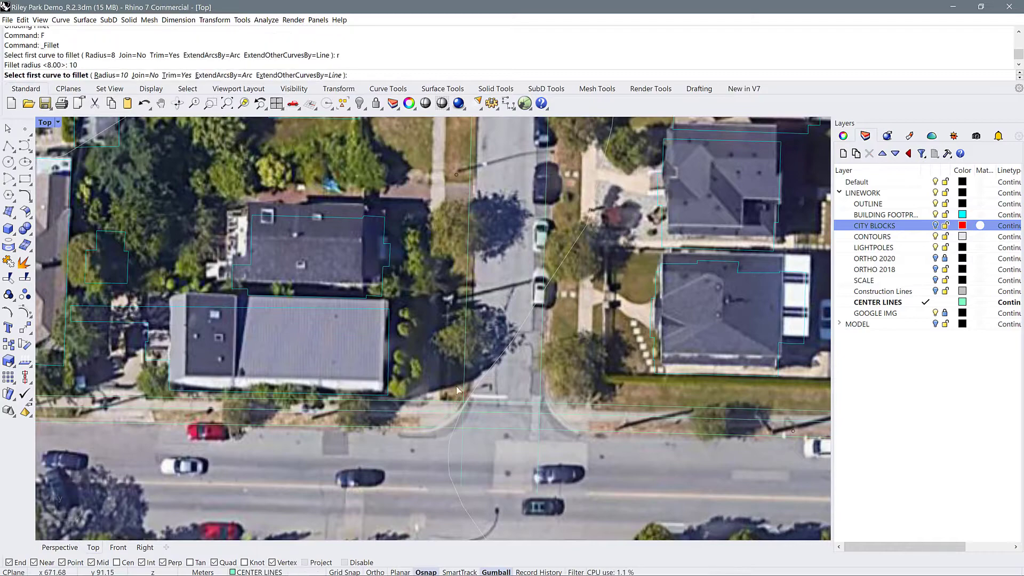
{"action": "left_click", "coordinate": [429, 427]}
{"action": "left_click", "coordinate": [465, 386]}
{"action": "key", "text": "ctrl+z"}
{"action": "key", "text": "f"}
{"action": "key", "text": "Return"}
{"action": "key", "text": "r"}
{"action": "key", "text": "Return"}
{"action": "type", "text": "8"}
{"action": "key", "text": "Return"}
{"action": "left_click", "coordinate": [438, 428]}
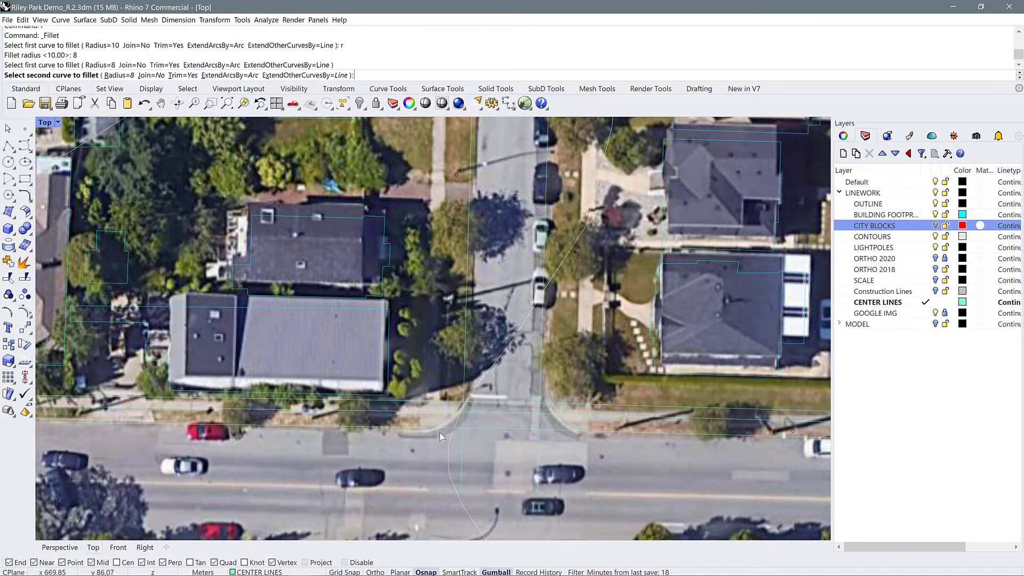
{"action": "left_click", "coordinate": [464, 383]}
{"action": "type", "text": "f"}
{"action": "key", "text": "Return"}
{"action": "left_click", "coordinate": [541, 376]}
{"action": "scroll", "coordinate": [543, 376], "scroll_direction": "down", "scroll_amount": 3}
{"action": "right_click_drag", "start_coordinate": [542, 377], "coordinate": [387, 368]}
{"action": "key", "text": "Escape"}
{"action": "left_click", "coordinate": [376, 384]}
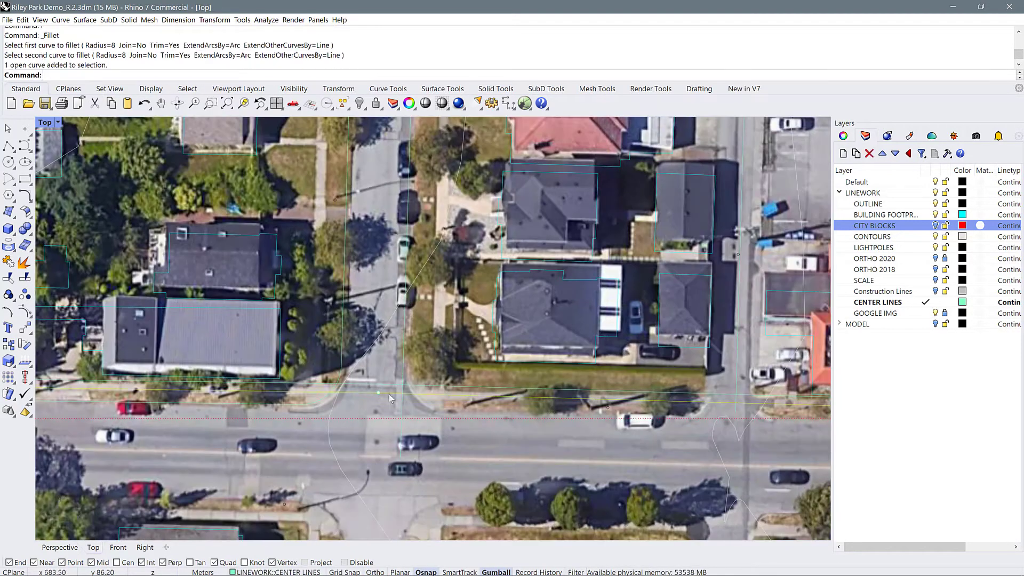
{"action": "scroll", "coordinate": [363, 331], "scroll_direction": "down", "scroll_amount": 3}
{"action": "scroll", "coordinate": [368, 333], "scroll_direction": "up", "scroll_amount": 2}
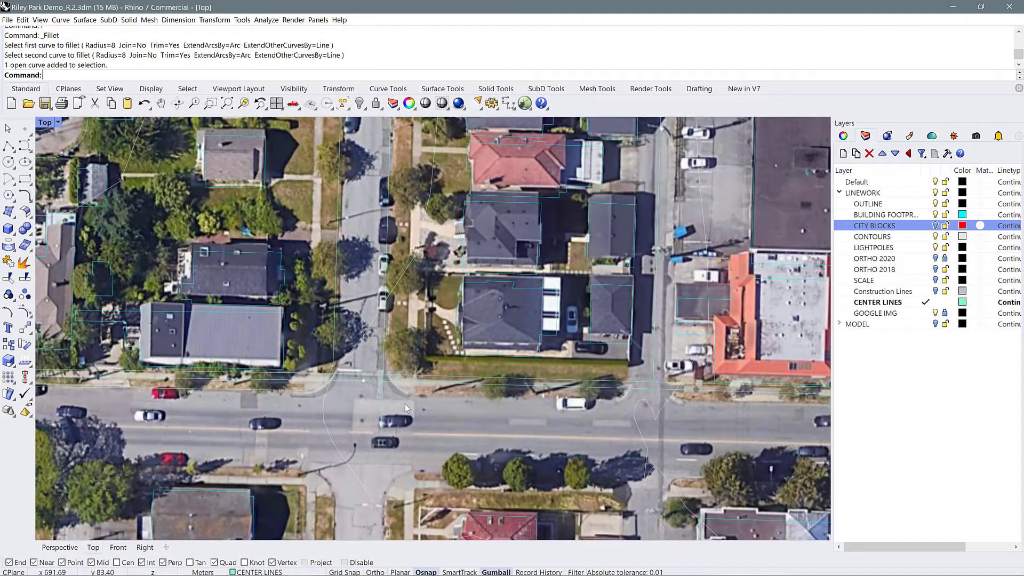
Trace the main street's north curb with a polyline from the side street's east corner past the alley to the commercial intersection
{"action": "type", "text": "PL"}
{"action": "key", "text": "Return"}
{"action": "scroll", "coordinate": [412, 396], "scroll_direction": "up", "scroll_amount": 4}
{"action": "left_click", "coordinate": [403, 396]}
{"action": "scroll", "coordinate": [389, 393], "scroll_direction": "down", "scroll_amount": 3}
{"action": "right_click_drag", "start_coordinate": [649, 399], "coordinate": [452, 385]}
{"action": "scroll", "coordinate": [452, 384], "scroll_direction": "up", "scroll_amount": 1}
{"action": "left_click", "coordinate": [450, 385]}
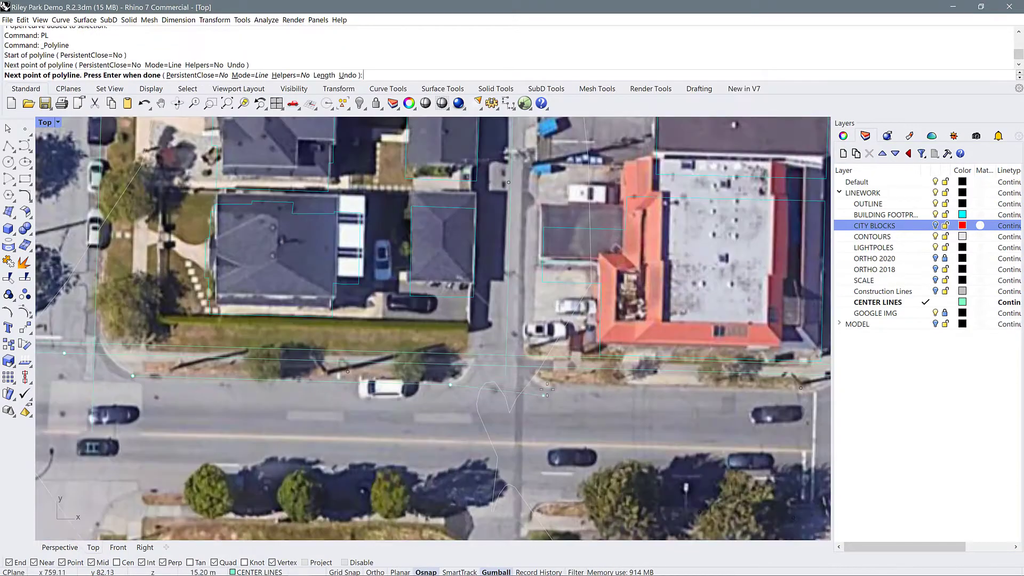
{"action": "left_click", "coordinate": [560, 386]}
{"action": "left_click", "coordinate": [795, 392]}
Continue the curb polyline east across the commercial intersection to the next side street and finish it there
{"action": "scroll", "coordinate": [795, 392], "scroll_direction": "down", "scroll_amount": 7}
{"action": "right_click_drag", "start_coordinate": [795, 392], "coordinate": [392, 360]}
{"action": "scroll", "coordinate": [472, 352], "scroll_direction": "up", "scroll_amount": 9}
{"action": "left_click", "coordinate": [474, 356]}
{"action": "scroll", "coordinate": [473, 357], "scroll_direction": "down", "scroll_amount": 7}
{"action": "right_click_drag", "start_coordinate": [699, 363], "coordinate": [462, 351]}
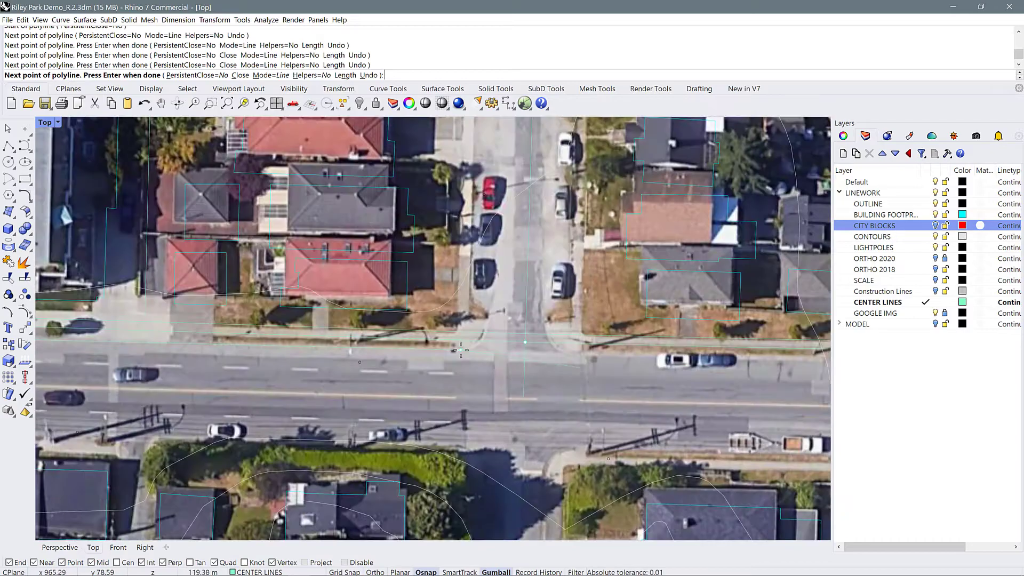
{"action": "left_click", "coordinate": [461, 351]}
{"action": "right_click_drag", "start_coordinate": [769, 353], "coordinate": [240, 350]}
{"action": "key", "text": "Return"}
Split the new curb polyline with the north-south street line that crosses it at the commercial intersection
{"action": "scroll", "coordinate": [634, 354], "scroll_direction": "down", "scroll_amount": 8}
{"action": "left_click", "coordinate": [207, 357]}
{"action": "left_click", "coordinate": [392, 389]}
{"action": "type", "text": "SP"}
{"action": "key", "text": "Return"}
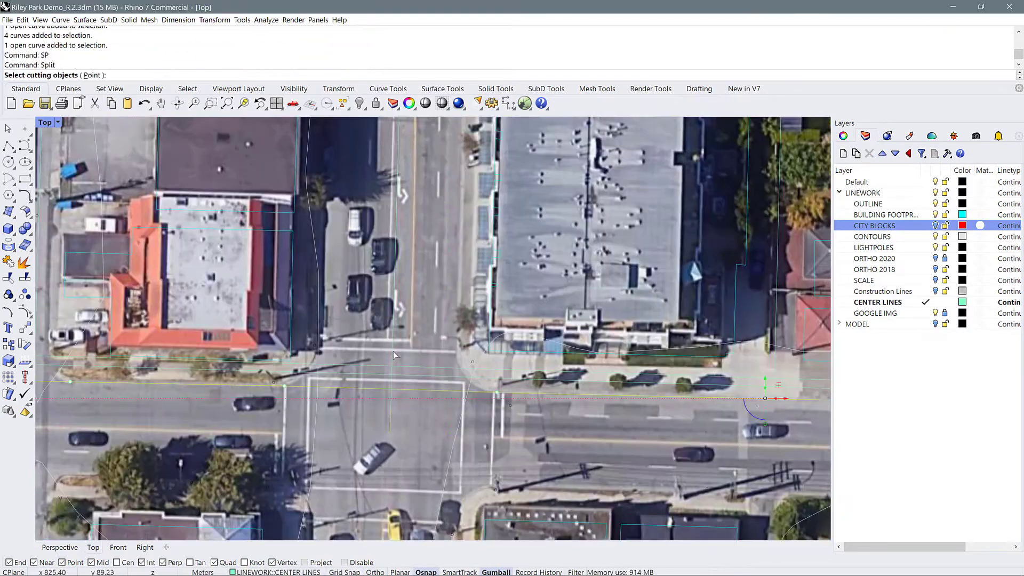
{"action": "left_click", "coordinate": [393, 351]}
{"action": "key", "text": "Return"}
Extend the alley's two edge lines south to the main street curb line and split the curb line there
{"action": "scroll", "coordinate": [303, 408], "scroll_direction": "down", "scroll_amount": 5}
{"action": "scroll", "coordinate": [341, 400], "scroll_direction": "up", "scroll_amount": 6}
{"action": "type", "text": "O"}
{"action": "key", "text": "Return"}
{"action": "type", "text": "EX"}
{"action": "key", "text": "Return"}
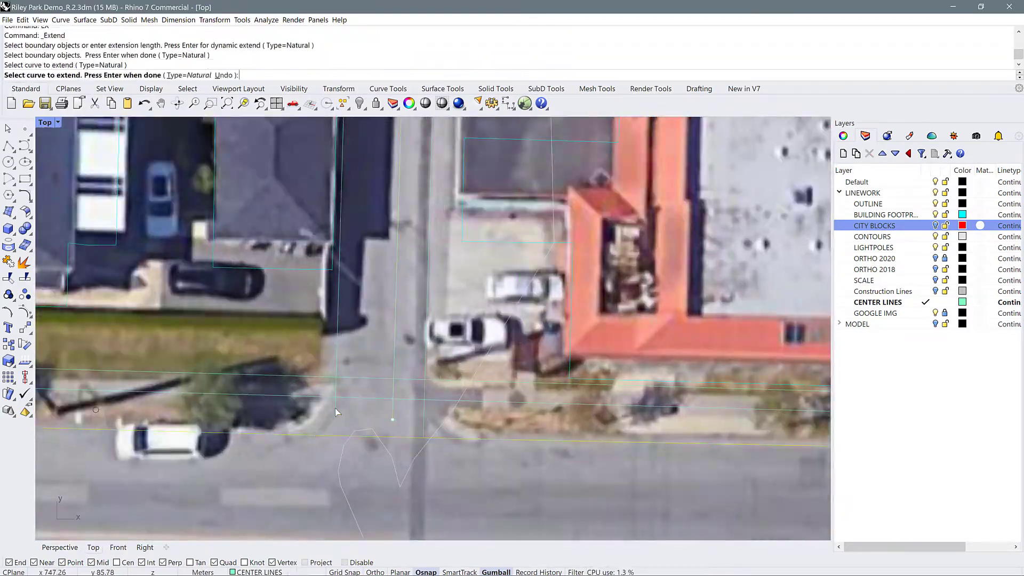
{"action": "left_click", "coordinate": [336, 409]}
{"action": "type", "text": "SP"}
{"action": "key", "text": "Return"}
{"action": "scroll", "coordinate": [343, 411], "scroll_direction": "up", "scroll_amount": 2}
Fillet the alley's edge lines into the main street curb with radius 6
{"action": "type", "text": "F"}
{"action": "scroll", "coordinate": [579, 440], "scroll_direction": "down", "scroll_amount": 8}
{"action": "type", "text": "r6"}
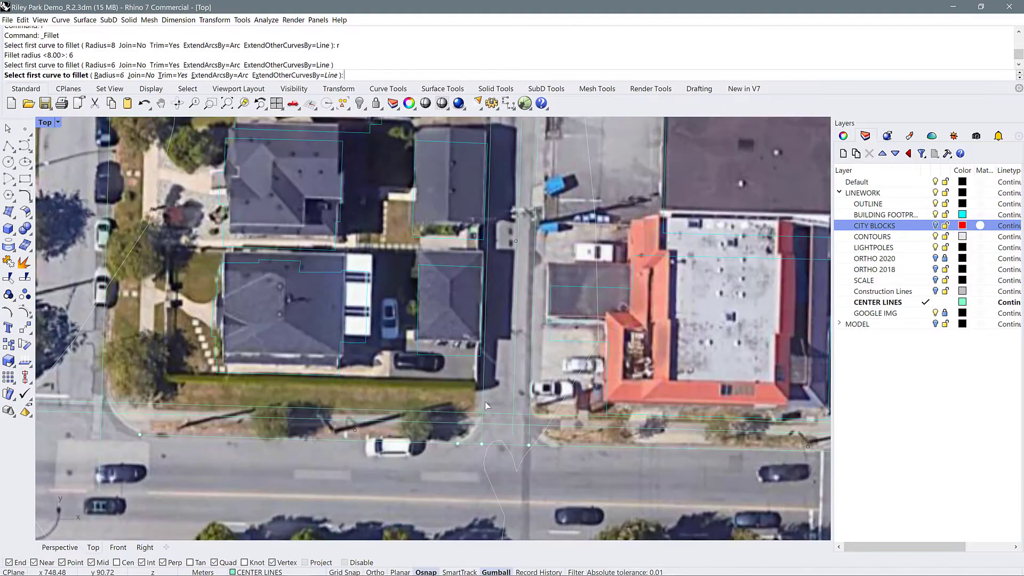
{"action": "left_click", "coordinate": [485, 403]}
{"action": "left_click", "coordinate": [454, 444]}
{"action": "type", "text": "F"}
{"action": "left_click", "coordinate": [531, 385]}
Delete the leftover curve at the curb and fillet the side street's curb corner with radius 8
{"action": "left_click", "coordinate": [287, 450]}
{"action": "key", "text": "Delete"}
{"action": "type", "text": "F"}
{"action": "scroll", "coordinate": [400, 394], "scroll_direction": "down", "scroll_amount": 8}
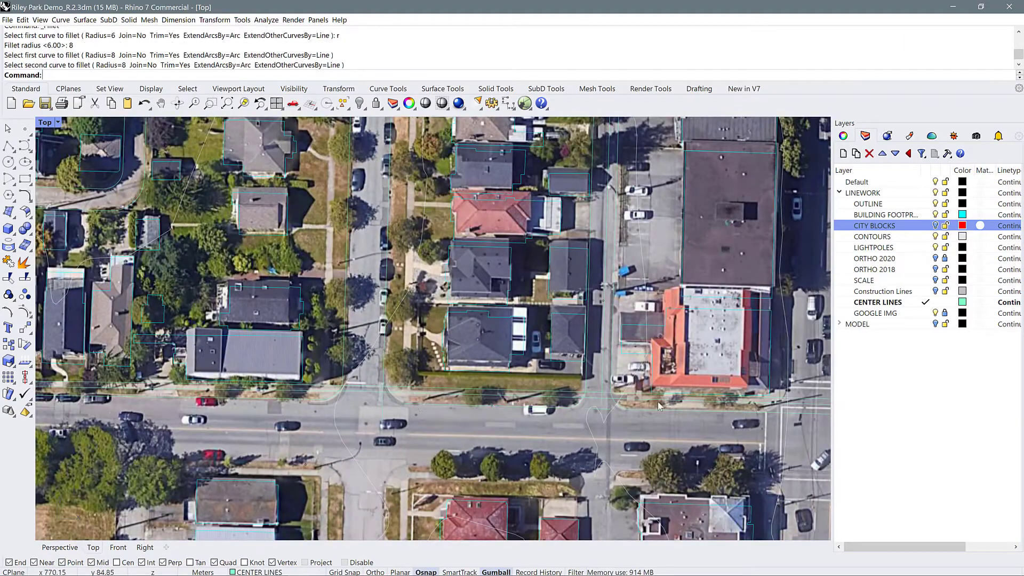
Trim the overlapping line at the main street curb and delete the leftover piece
{"action": "scroll", "coordinate": [660, 407], "scroll_direction": "up", "scroll_amount": 8}
{"action": "type", "text": "TR"}
{"action": "left_click", "coordinate": [469, 393]}
{"action": "key", "text": "Delete"}
Offset the centerline of the wide north-south street through points on its west and east curbs
{"action": "type", "text": "O"}
{"action": "left_click", "coordinate": [226, 75]}
{"action": "left_click", "coordinate": [480, 396]}
{"action": "type", "text": "O"}
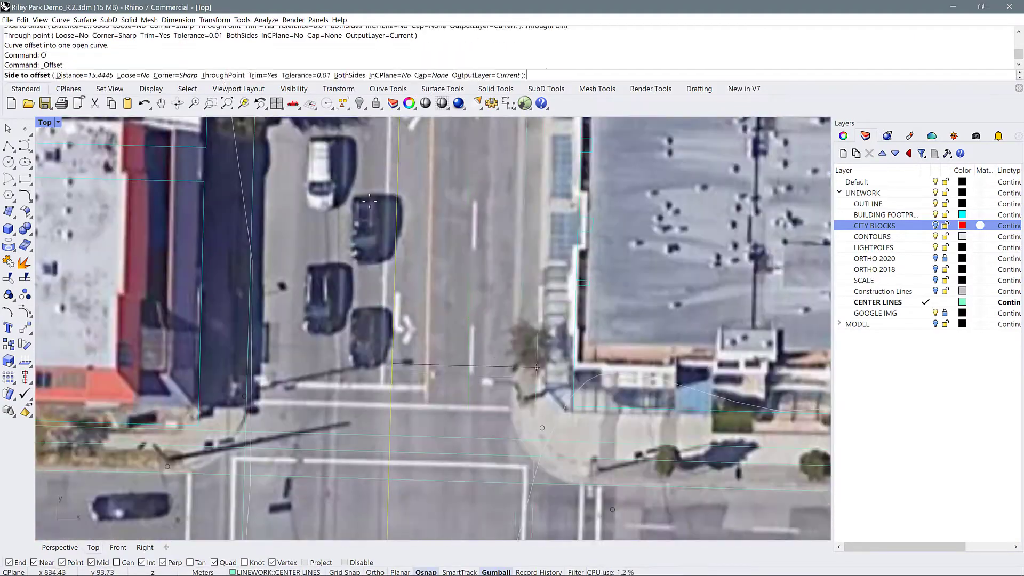
{"action": "left_click", "coordinate": [226, 75]}
{"action": "left_click", "coordinate": [537, 367]}
Trim the main street curb line where it runs across the commercial intersection
{"action": "scroll", "coordinate": [613, 387], "scroll_direction": "down", "scroll_amount": 4}
{"action": "left_click_drag", "start_coordinate": [587, 472], "coordinate": [347, 400]}
{"action": "type", "text": "TR"}
{"action": "left_click", "coordinate": [472, 443]}
Fillet the curb corners on the east and west sides of the commercial intersection's north leg with radius 8
{"action": "type", "text": "Fr"}
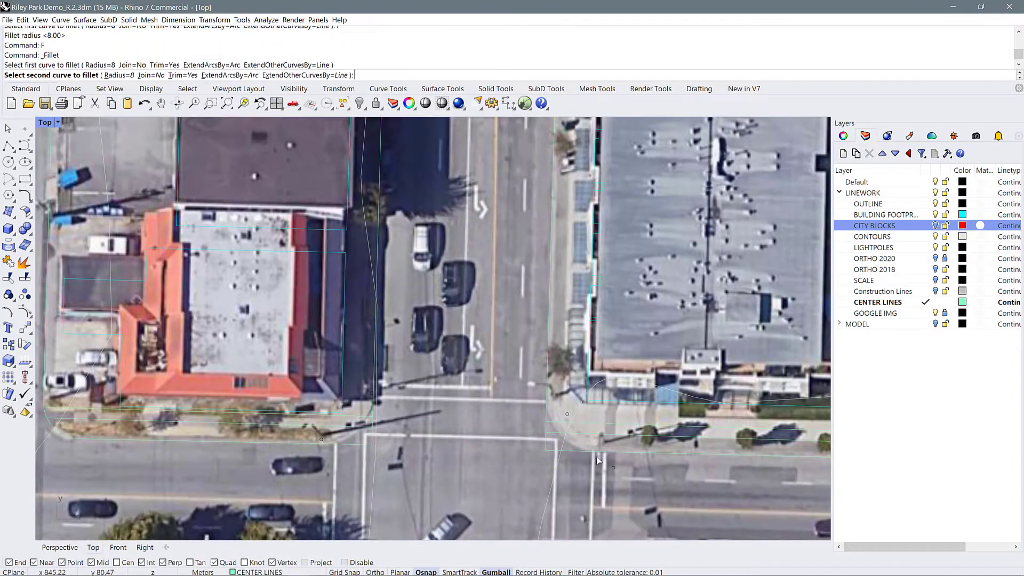
{"action": "left_click", "coordinate": [596, 456]}
{"action": "type", "text": "F"}
{"action": "left_click", "coordinate": [375, 342]}
{"action": "left_click", "coordinate": [320, 443]}
Trim the line pieces extending past the rounded southeast curb corner of the red-roofed commercial block
{"action": "scroll", "coordinate": [587, 400], "scroll_direction": "down", "scroll_amount": 6}
{"action": "scroll", "coordinate": [533, 417], "scroll_direction": "up", "scroll_amount": 4}
{"action": "left_click", "coordinate": [462, 410]}
{"action": "right_click", "coordinate": [877, 302]}
{"action": "type", "text": "TR"}
{"action": "scroll", "coordinate": [463, 395], "scroll_direction": "up", "scroll_amount": 7}
{"action": "left_click", "coordinate": [561, 418]}
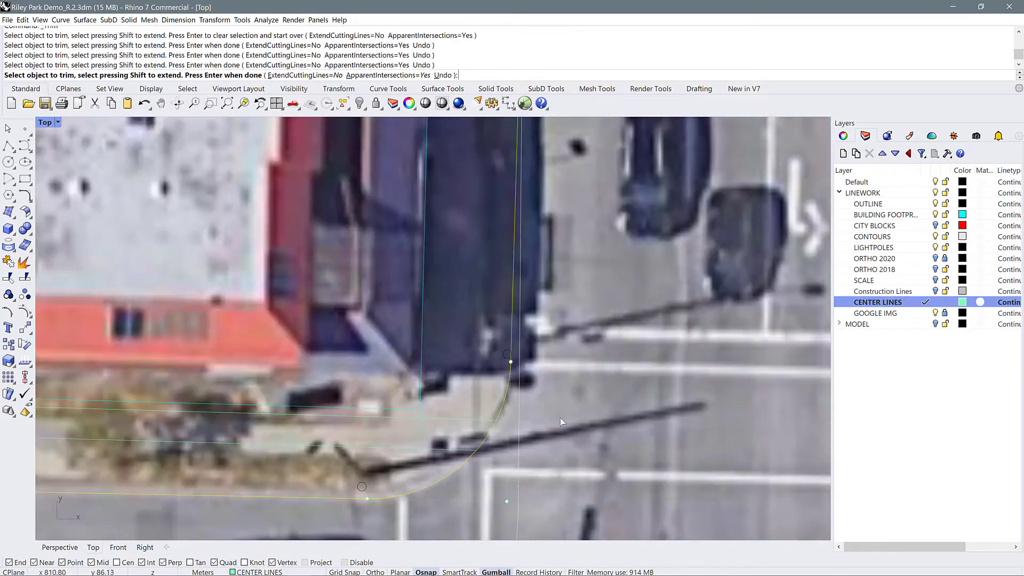
Trim the remaining line overlap near the commercial block and delete the leftover piece
{"action": "type", "text": "TR"}
{"action": "left_click", "coordinate": [463, 394]}
{"action": "scroll", "coordinate": [466, 459], "scroll_direction": "down", "scroll_amount": 12}
{"action": "key", "text": "Delete"}
Trim the alley and cross-street edge lines where they overlap at the tree-covered crossing farther north
{"action": "scroll", "coordinate": [479, 288], "scroll_direction": "up", "scroll_amount": 8}
{"action": "type", "text": "TR"}
{"action": "left_click", "coordinate": [479, 307]}
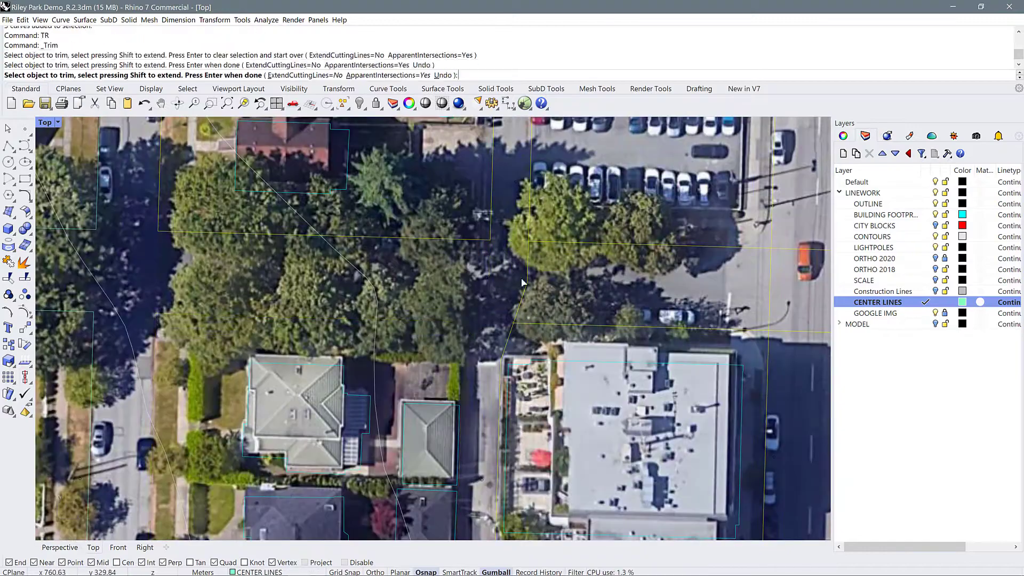
{"action": "key", "text": "ctrl+z"}
{"action": "left_click", "coordinate": [489, 322]}
{"action": "type", "text": "TR"}
{"action": "left_click", "coordinate": [487, 283]}
Trim the cross-street lines at the wide street's west curb and fillet the curb corner south of the cross street
{"action": "type", "text": "TR"}
{"action": "left_click", "coordinate": [490, 255]}
{"action": "scroll", "coordinate": [512, 298], "scroll_direction": "down", "scroll_amount": 5}
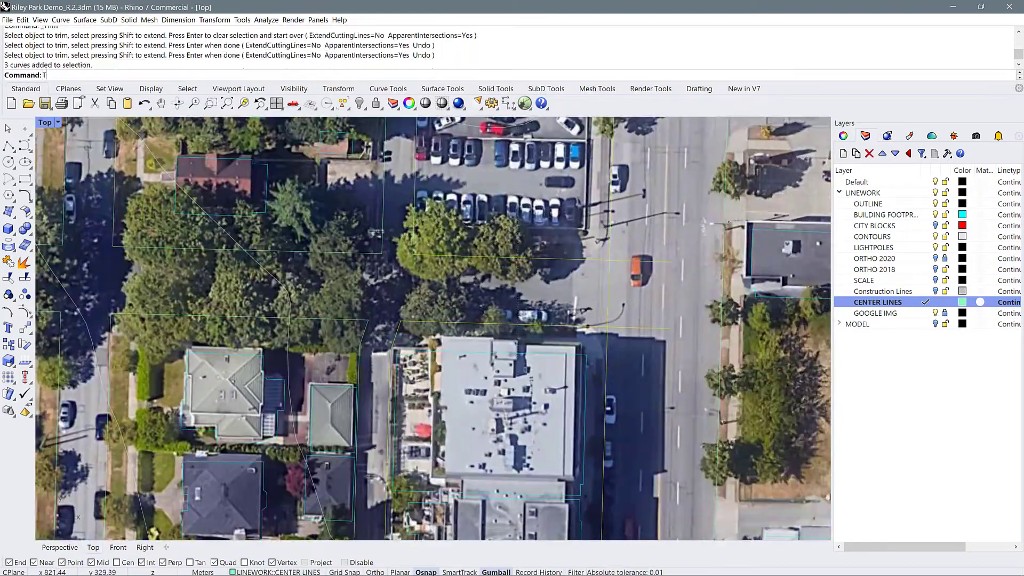
{"action": "type", "text": "F"}
{"action": "left_click", "coordinate": [587, 329]}
{"action": "left_click", "coordinate": [597, 346]}
Fillet the alley's southwest corner at the tree-covered cross street with radius 4
{"action": "type", "text": "Fr4"}
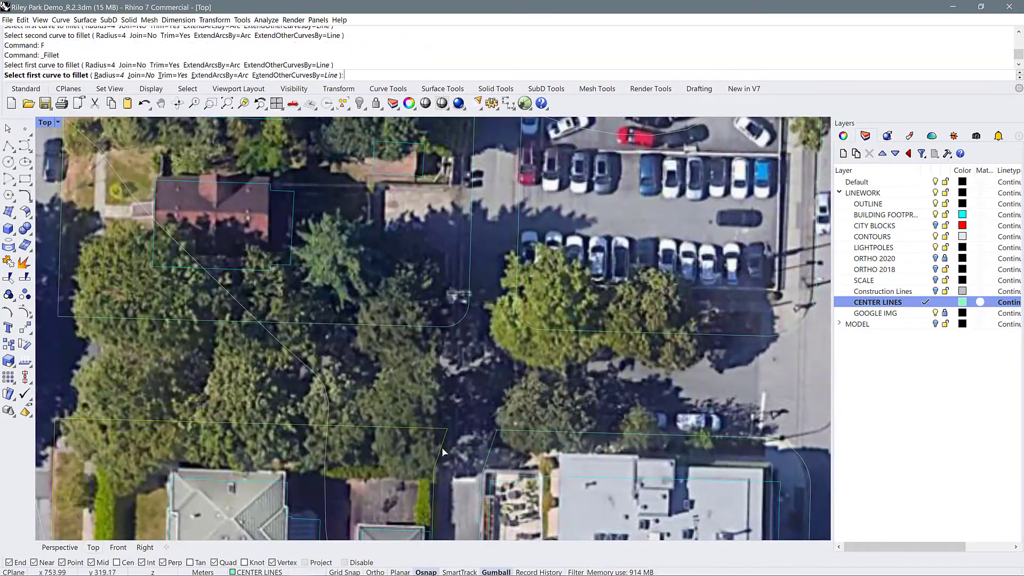
{"action": "left_click", "coordinate": [427, 428]}
{"action": "scroll", "coordinate": [423, 374], "scroll_direction": "down", "scroll_amount": 5}
Fillet the next street curb corners with radius 6
{"action": "type", "text": "F"}
{"action": "left_click", "coordinate": [416, 412]}
{"action": "type", "text": "F"}
{"action": "left_click", "coordinate": [359, 274]}
{"action": "scroll", "coordinate": [359, 275], "scroll_direction": "down", "scroll_amount": 10}
{"action": "scroll", "coordinate": [523, 326], "scroll_direction": "up", "scroll_amount": 8}
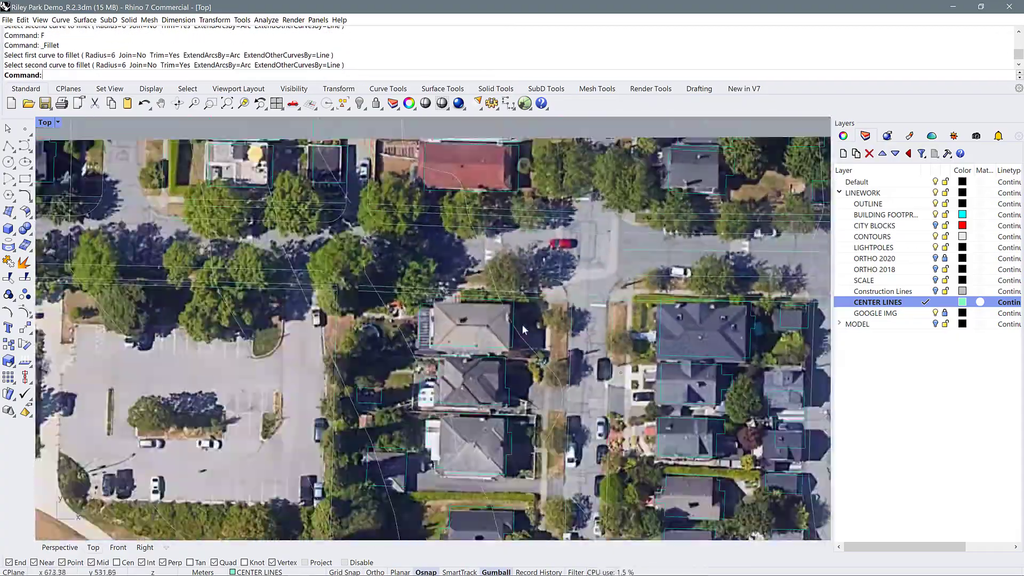
Draw a polyline along the northern street's south curb from the side street corner west toward the parking lot lane
{"action": "scroll", "coordinate": [524, 330], "scroll_direction": "down", "scroll_amount": 8}
{"action": "left_click", "coordinate": [408, 213]}
{"action": "scroll", "coordinate": [405, 160], "scroll_direction": "up", "scroll_amount": 7}
{"action": "scroll", "coordinate": [640, 208], "scroll_direction": "down", "scroll_amount": 8}
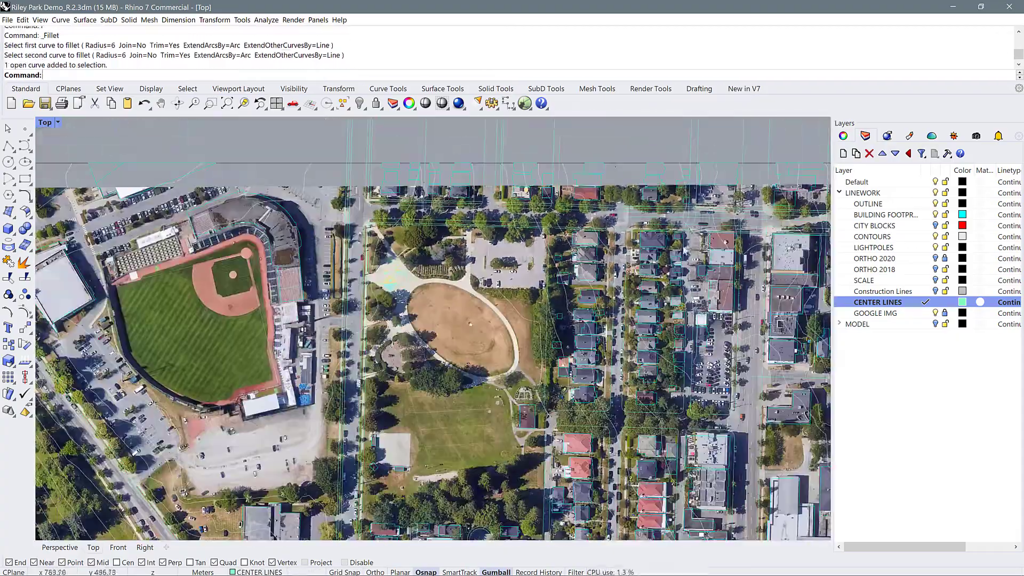
{"action": "scroll", "coordinate": [603, 218], "scroll_direction": "up", "scroll_amount": 8}
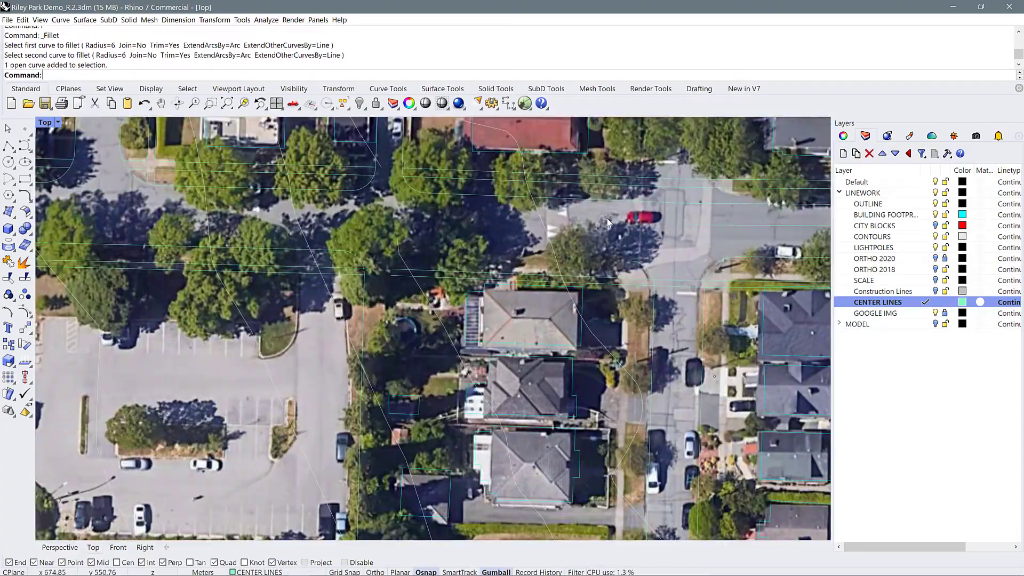
{"action": "type", "text": "PL"}
{"action": "key", "text": "Return"}
{"action": "left_click", "coordinate": [631, 261]}
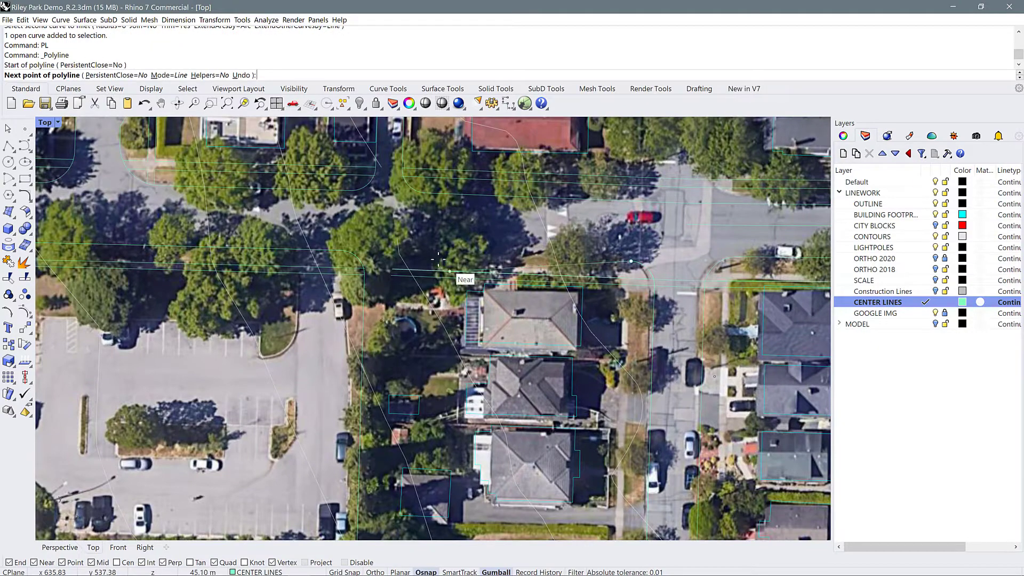
{"action": "left_click", "coordinate": [399, 255]}
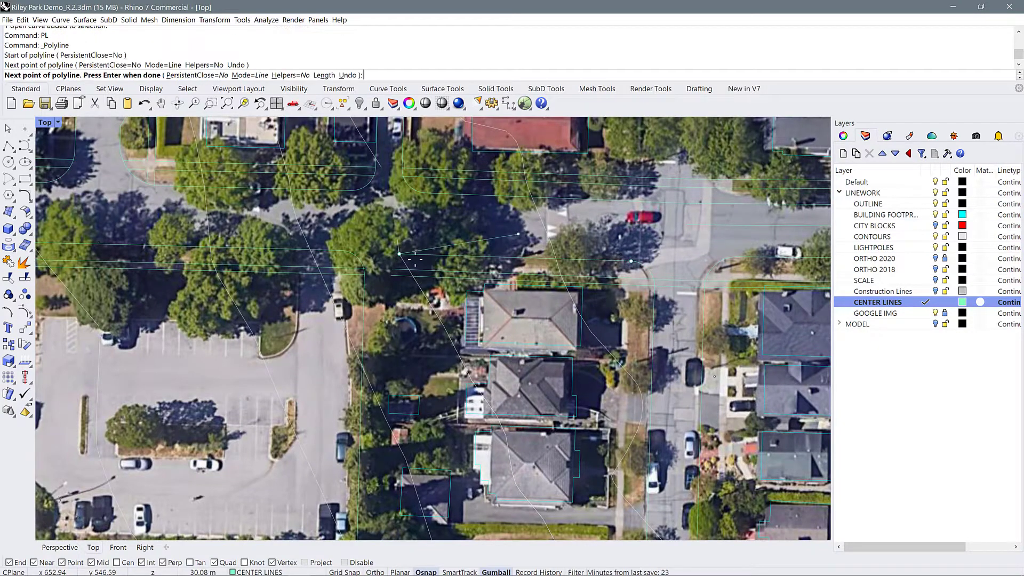
{"action": "key", "text": "Return"}
{"action": "scroll", "coordinate": [401, 263], "scroll_direction": "down", "scroll_amount": 3}
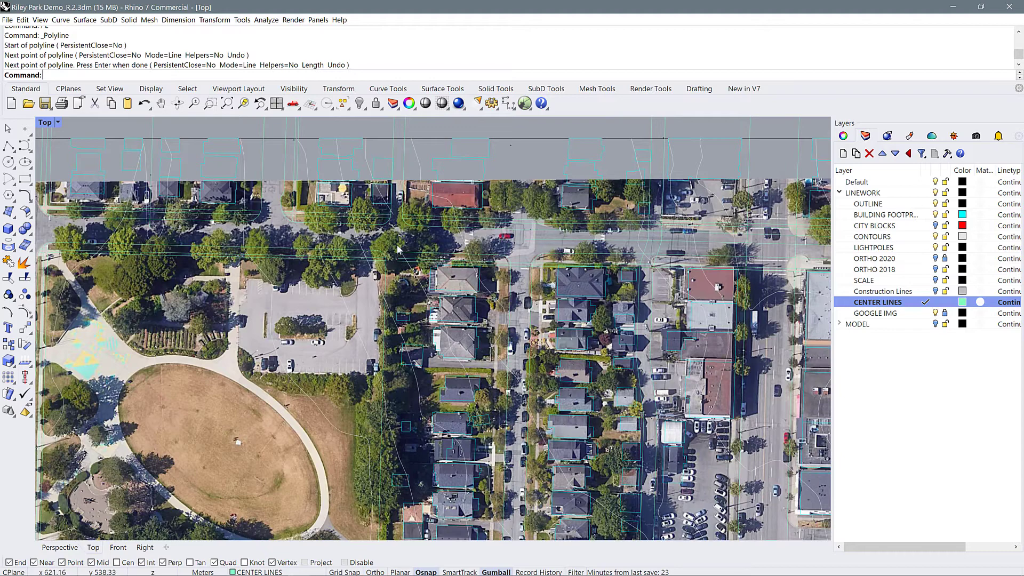
Explode the joined block curve south of the northern street and delete its corner segment beside the parking lot lane
{"action": "scroll", "coordinate": [397, 250], "scroll_direction": "up", "scroll_amount": 5}
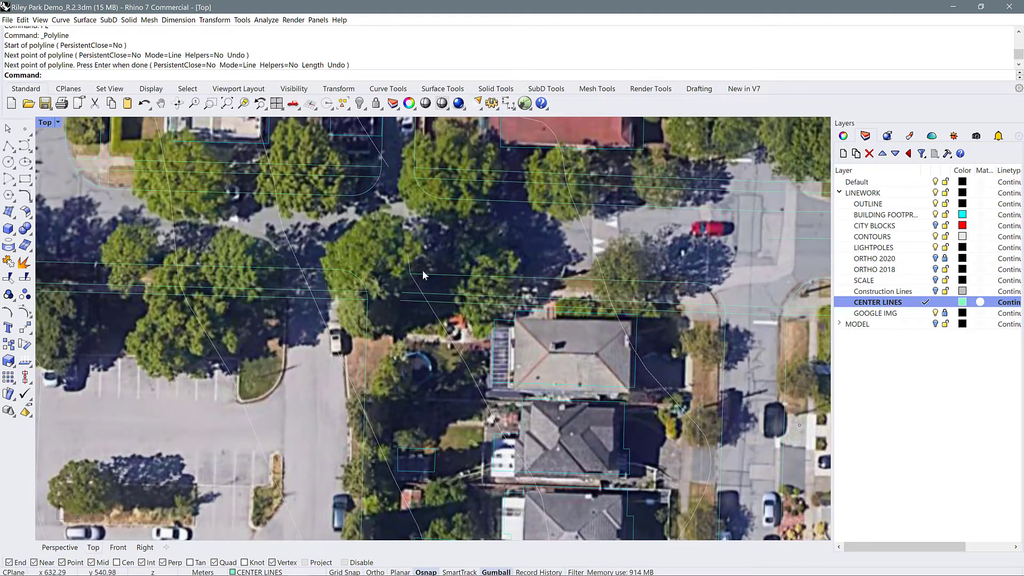
{"action": "left_click", "coordinate": [355, 277]}
{"action": "type", "text": "C"}
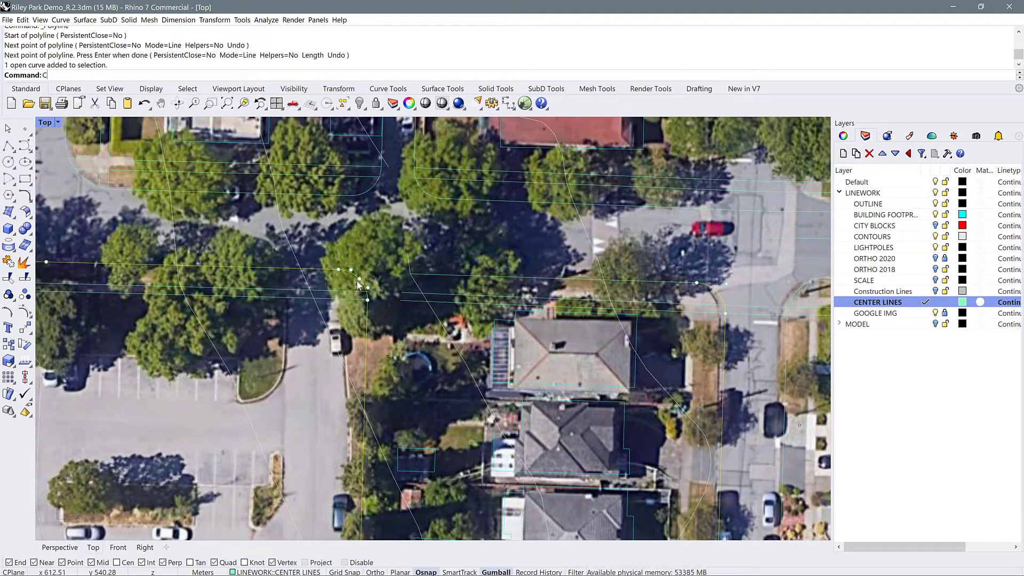
{"action": "key", "text": "BackSpace"}
{"action": "type", "text": "X"}
{"action": "key", "text": "Return"}
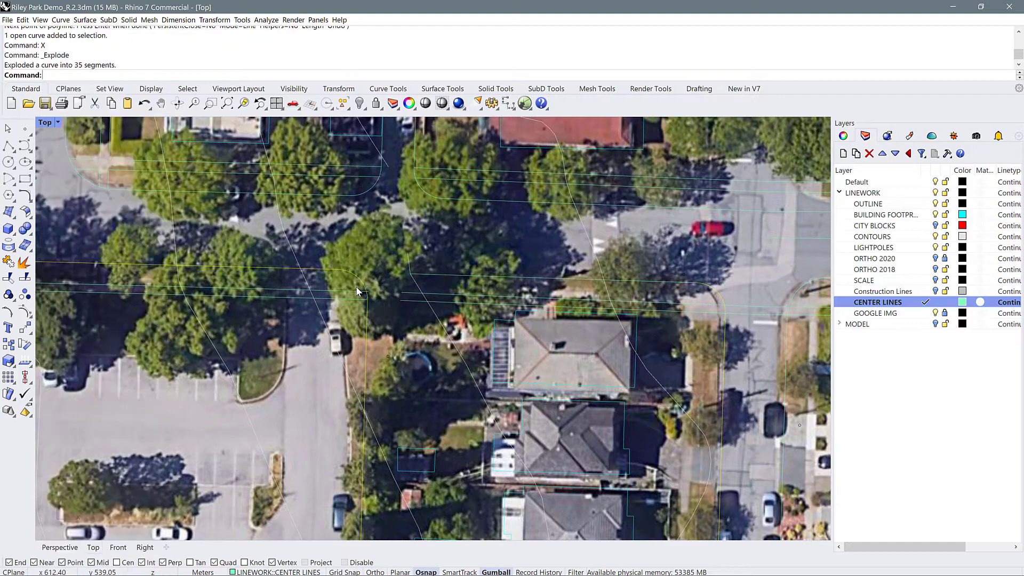
{"action": "left_click", "coordinate": [357, 280]}
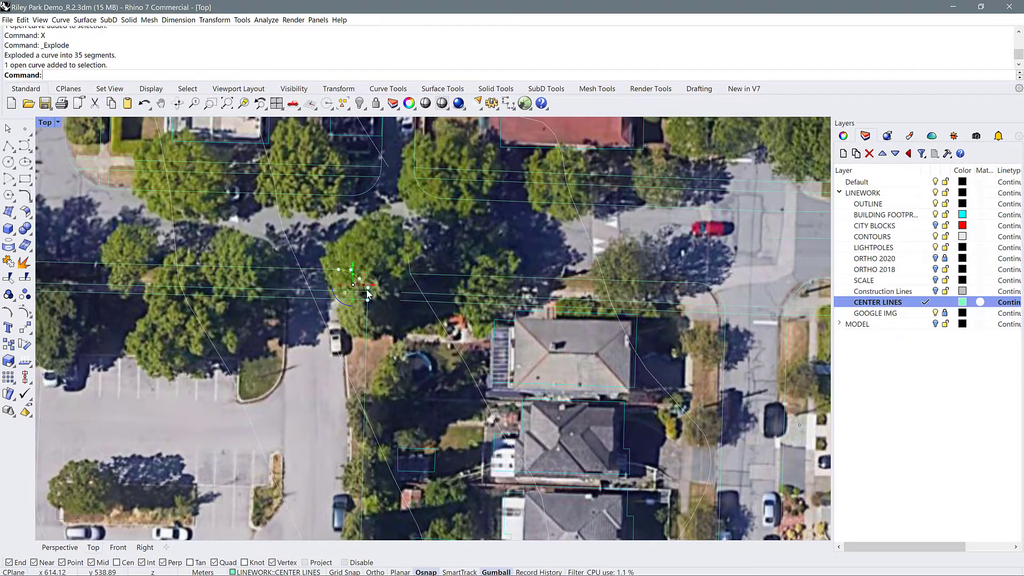
{"action": "key", "text": "Delete"}
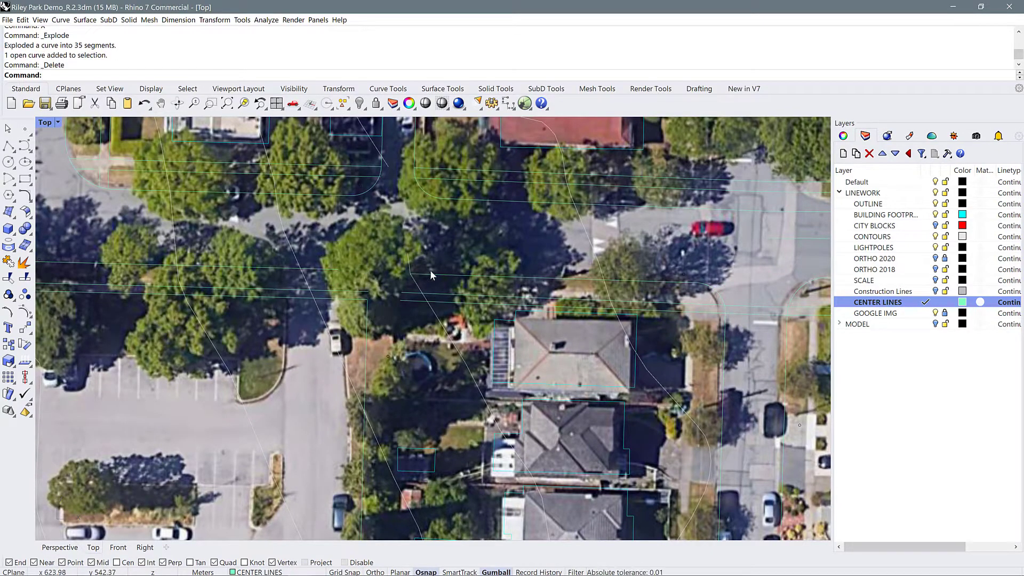
Stretch the northern street's south curb line west across the parking lot lane to meet the curb line on the other side
{"action": "left_click", "coordinate": [431, 274]}
{"action": "left_click_drag", "start_coordinate": [411, 277], "coordinate": [346, 276]}
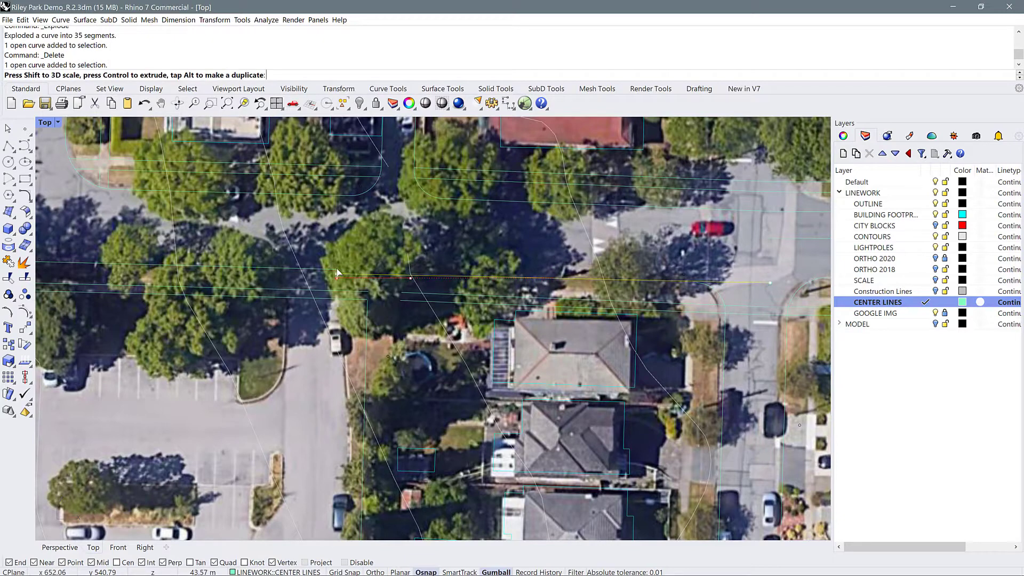
{"action": "key", "text": "ctrl+z"}
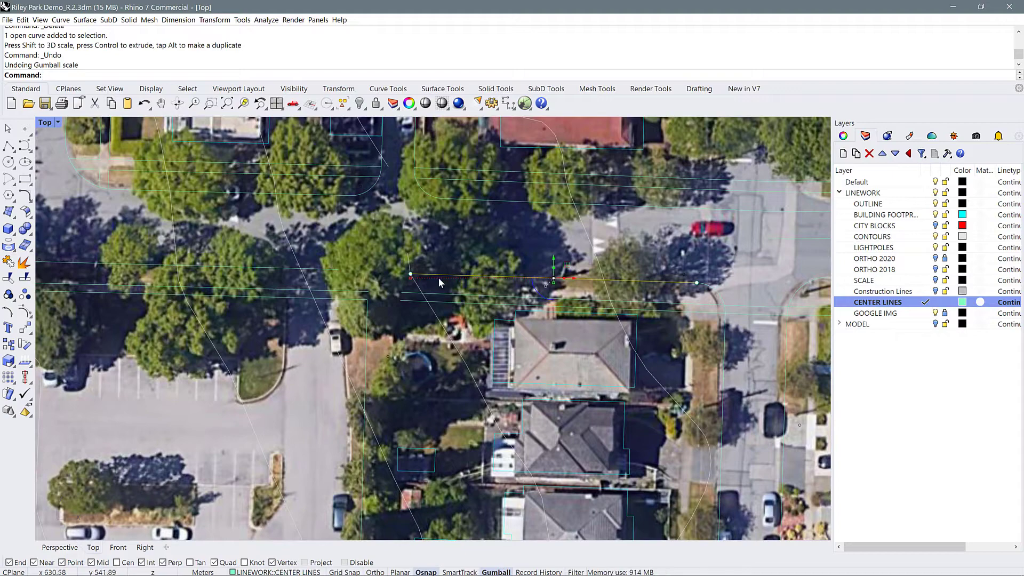
{"action": "scroll", "coordinate": [425, 257], "scroll_direction": "up", "scroll_amount": 5}
{"action": "left_click_drag", "start_coordinate": [395, 290], "coordinate": [227, 278]}
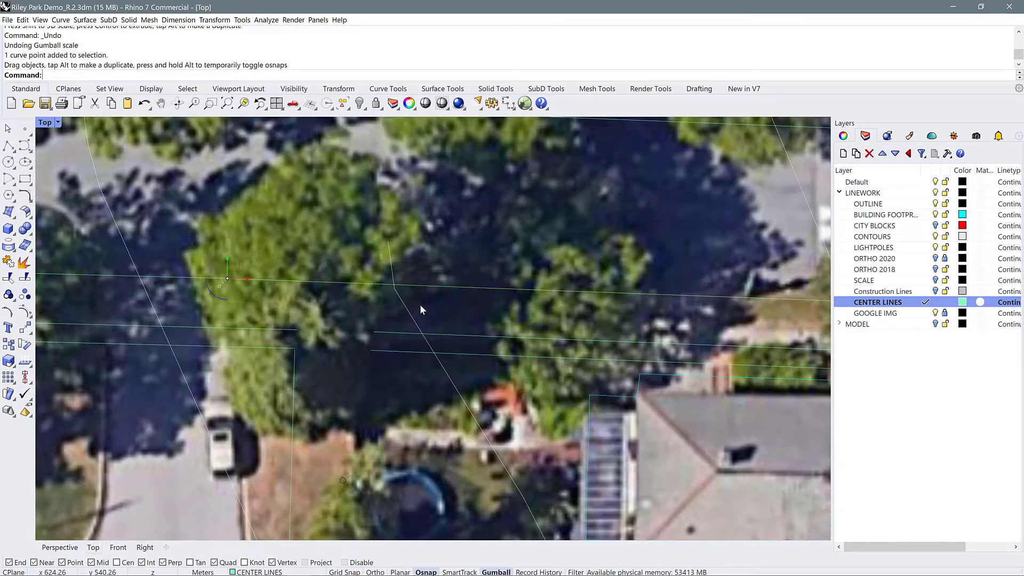
Stretch the two sidewalk lines below the curb west to meet the matching sidewalk lines beside the parking lot lane
{"action": "left_click", "coordinate": [383, 332]}
{"action": "left_click_drag", "start_coordinate": [374, 332], "coordinate": [298, 327]}
{"action": "left_click_drag", "start_coordinate": [372, 352], "coordinate": [276, 355]}
{"action": "left_click", "coordinate": [373, 350]}
{"action": "scroll", "coordinate": [373, 350], "scroll_direction": "up", "scroll_amount": 5}
{"action": "key", "text": "ctrl+z"}
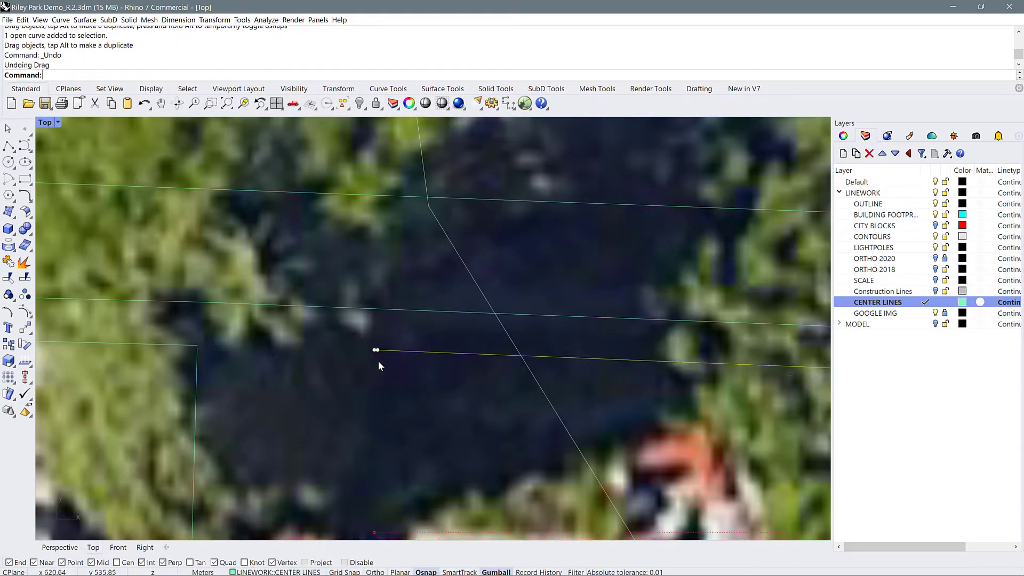
{"action": "left_click_drag", "start_coordinate": [376, 351], "coordinate": [197, 346]}
{"action": "left_click", "coordinate": [222, 337]}
{"action": "key", "text": "Delete"}
{"action": "scroll", "coordinate": [529, 312], "scroll_direction": "down", "scroll_amount": 4}
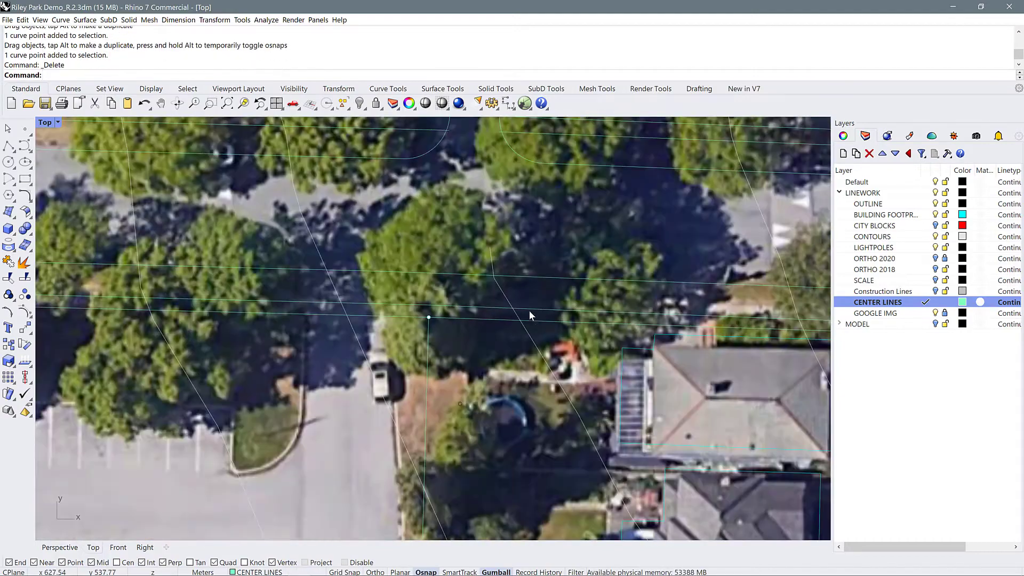
Delete the leftover vertical block line running south along the east side of the parking lot
{"action": "scroll", "coordinate": [455, 319], "scroll_direction": "down", "scroll_amount": 4}
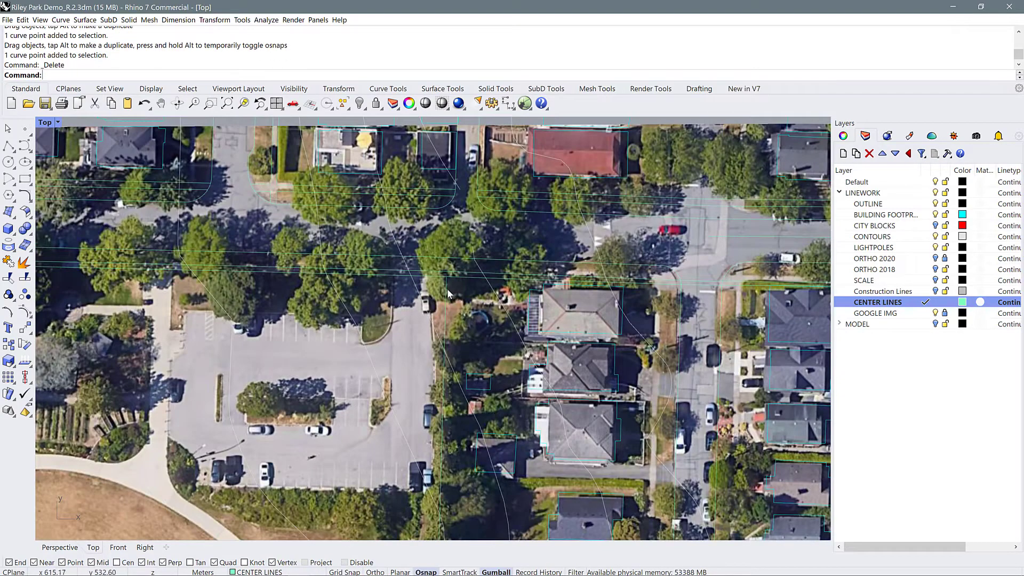
{"action": "scroll", "coordinate": [448, 294], "scroll_direction": "down", "scroll_amount": 6}
{"action": "left_click", "coordinate": [471, 361]}
{"action": "key", "text": "Delete"}
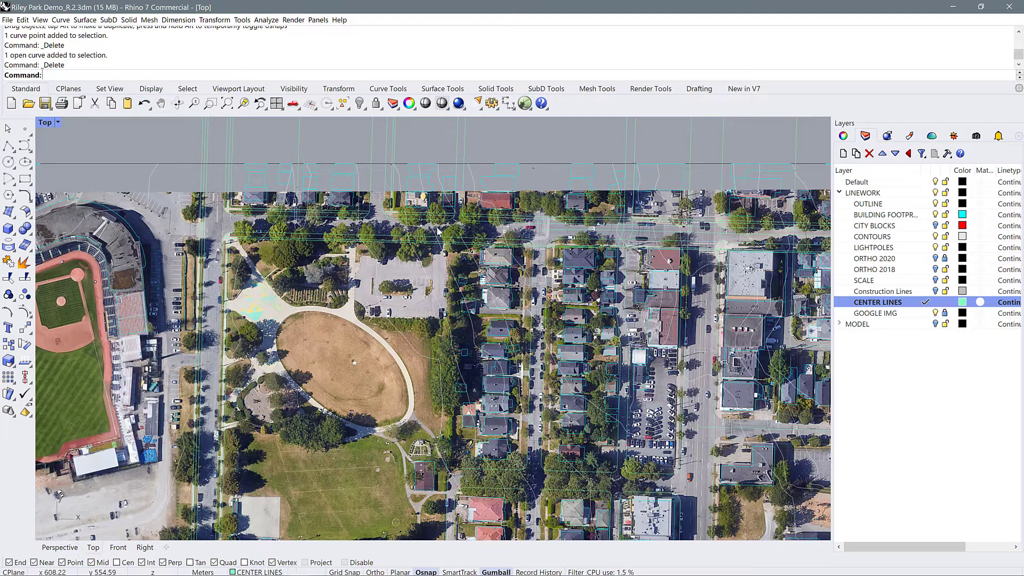
{"action": "scroll", "coordinate": [489, 327], "scroll_direction": "up", "scroll_amount": 5}
{"action": "type", "text": "PL"}
{"action": "key", "text": "Return"}
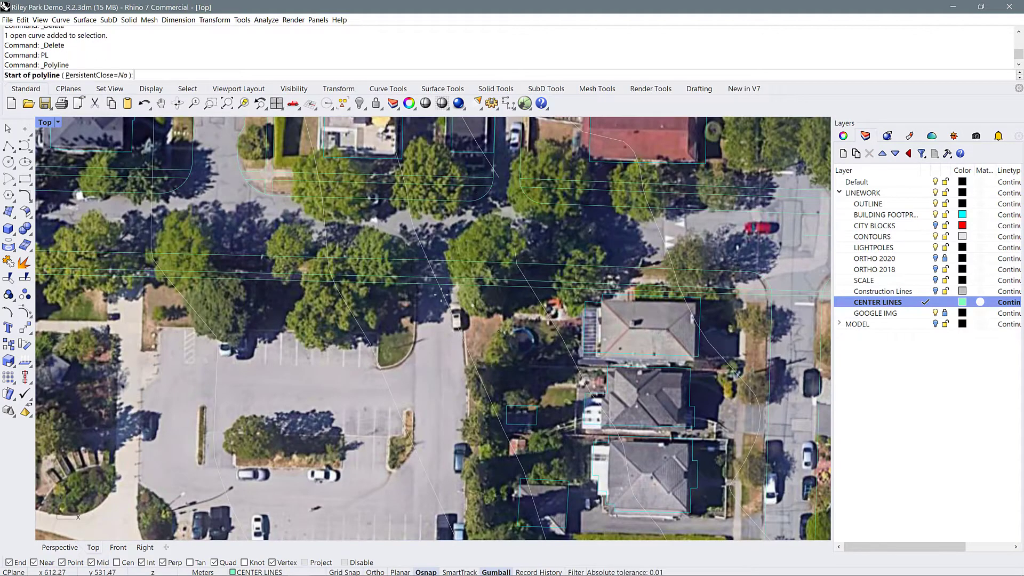
{"action": "scroll", "coordinate": [428, 293], "scroll_direction": "up", "scroll_amount": 3}
{"action": "left_click", "coordinate": [408, 275]}
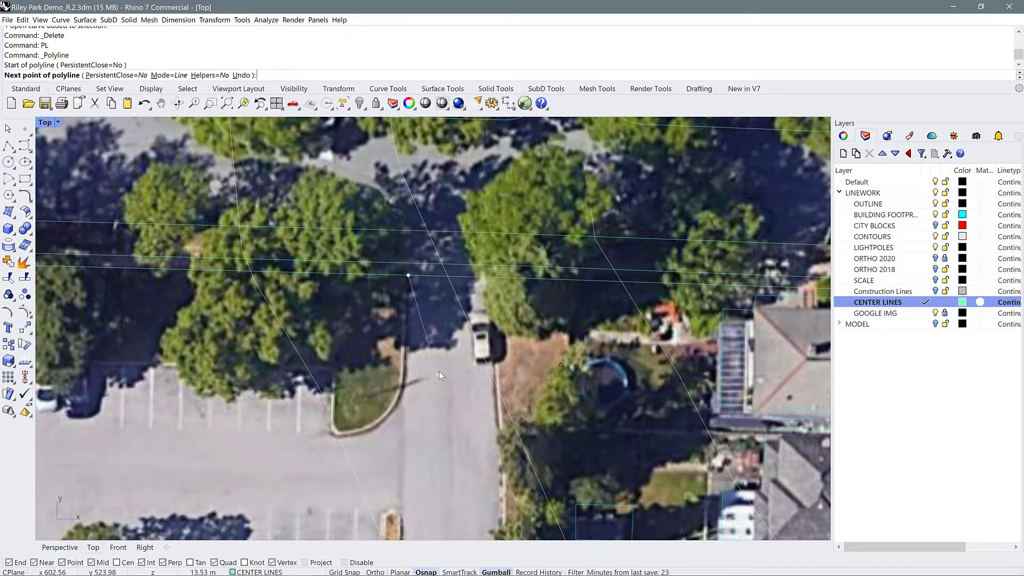
{"action": "key", "text": "Escape"}
{"action": "scroll", "coordinate": [566, 350], "scroll_direction": "down", "scroll_amount": 3}
{"action": "scroll", "coordinate": [471, 365], "scroll_direction": "down", "scroll_amount": 2}
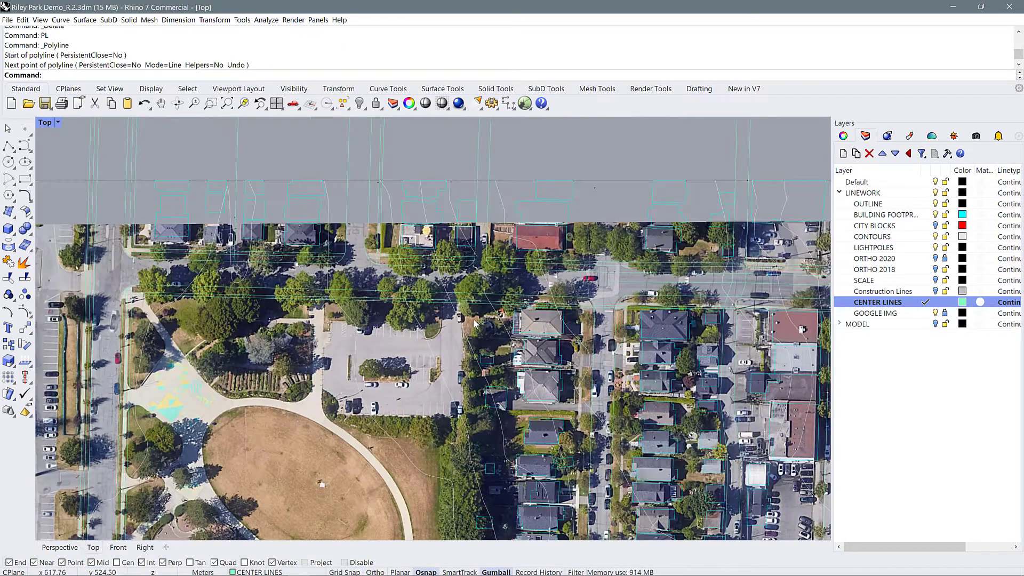
Trace a polyline from the sidewalk line down the lane's east edge to the parking lot's southeast corner
{"action": "scroll", "coordinate": [475, 322], "scroll_direction": "up", "scroll_amount": 5}
{"action": "type", "text": "PL"}
{"action": "key", "text": "Return"}
{"action": "left_click", "coordinate": [451, 302]}
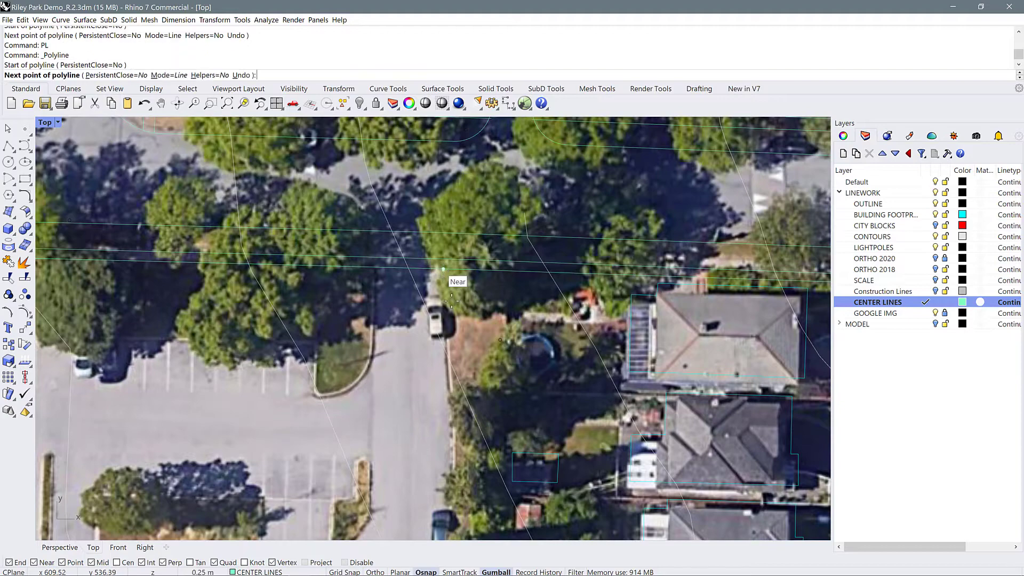
{"action": "left_click", "coordinate": [448, 389]}
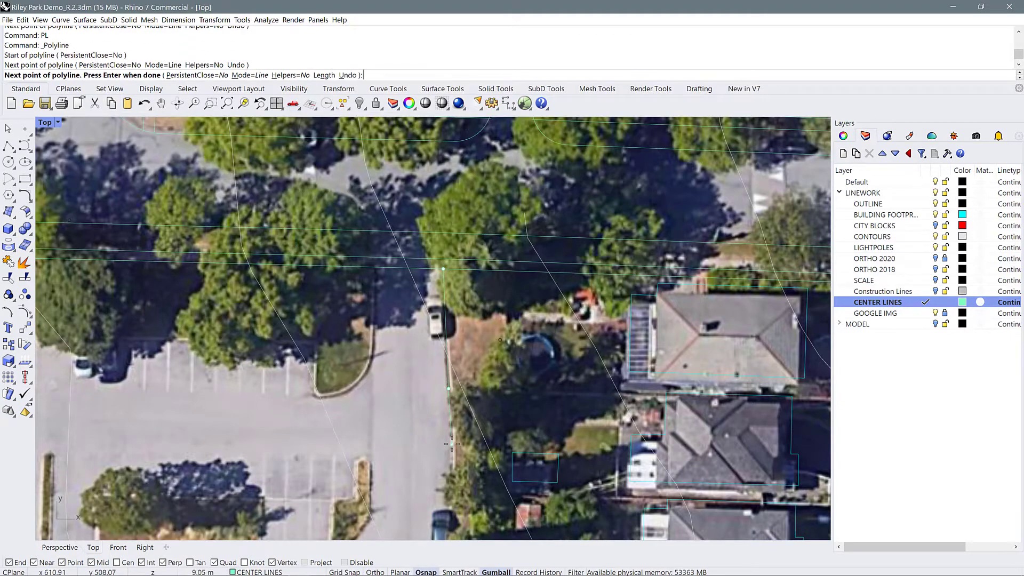
{"action": "left_click", "coordinate": [452, 444]}
{"action": "scroll", "coordinate": [457, 342], "scroll_direction": "down", "scroll_amount": 6}
{"action": "scroll", "coordinate": [478, 403], "scroll_direction": "up", "scroll_amount": 6}
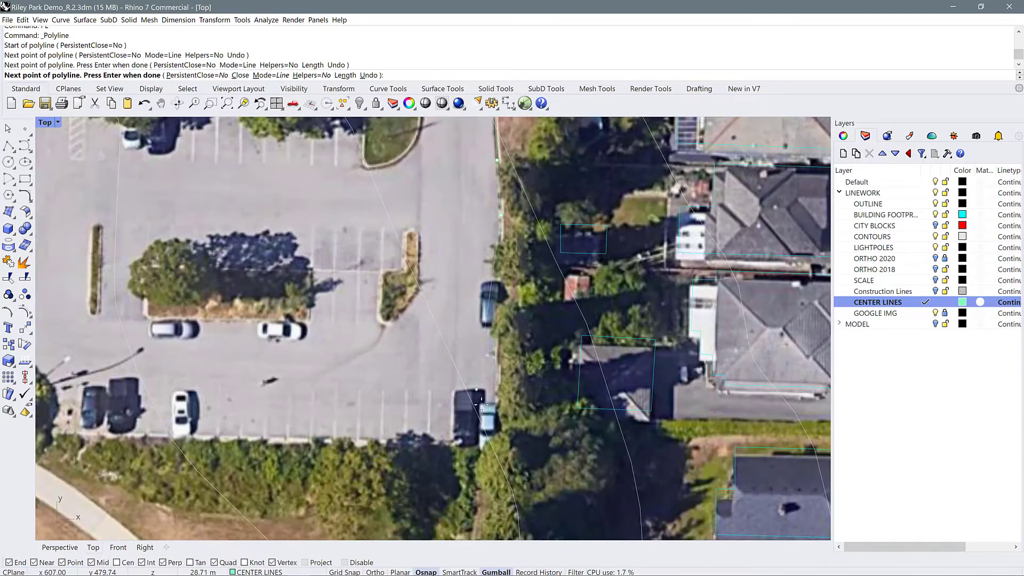
{"action": "left_click", "coordinate": [495, 442]}
Continue the polyline west along the parking lot's south edge to the planting bed and finish it there
{"action": "left_click", "coordinate": [180, 438]}
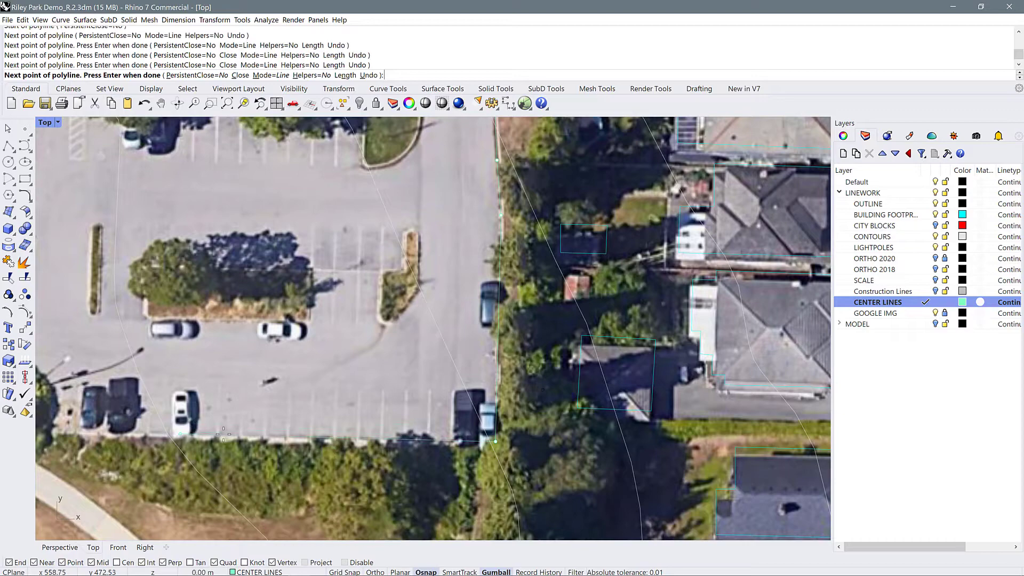
{"action": "scroll", "coordinate": [182, 437], "scroll_direction": "down", "scroll_amount": 5}
{"action": "scroll", "coordinate": [349, 424], "scroll_direction": "up", "scroll_amount": 5}
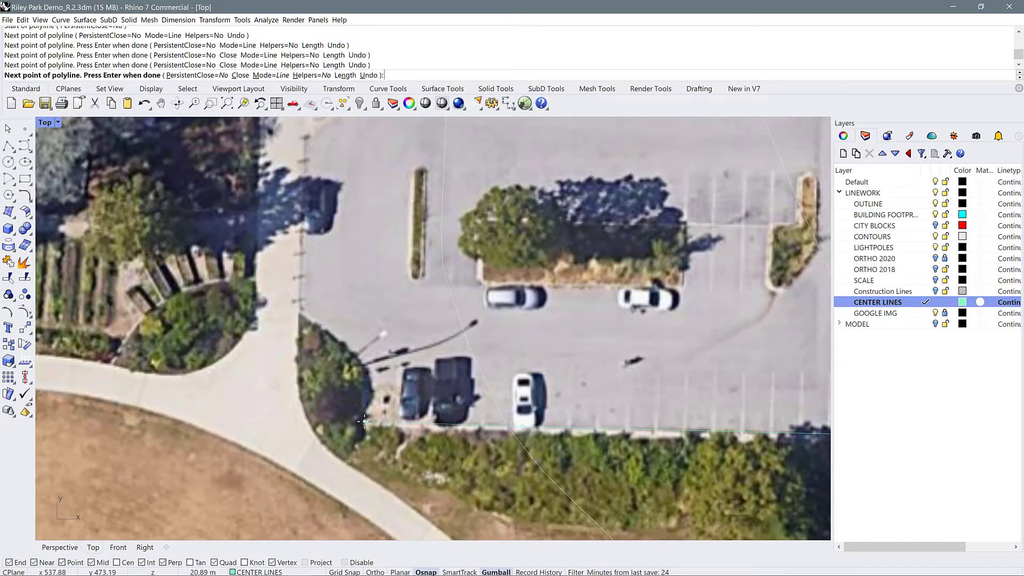
{"action": "left_click", "coordinate": [365, 422]}
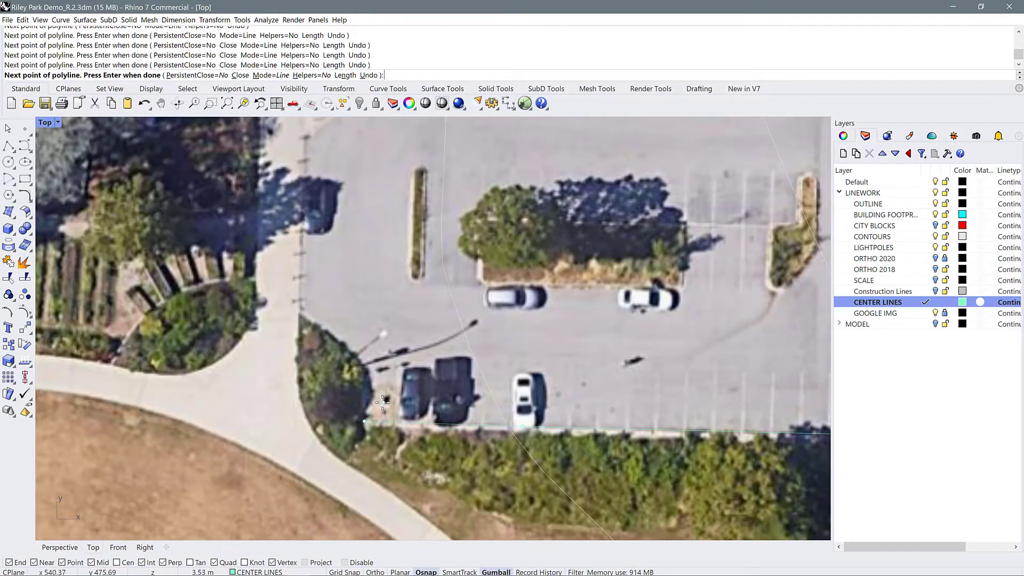
{"action": "key", "text": "Return"}
Trace a polyline north along the parking lot's west edge, following its diagonal jog to the northwest corner
{"action": "scroll", "coordinate": [380, 415], "scroll_direction": "down", "scroll_amount": 3}
{"action": "scroll", "coordinate": [349, 362], "scroll_direction": "up", "scroll_amount": 6}
{"action": "type", "text": "pl"}
{"action": "key", "text": "Return"}
{"action": "left_click", "coordinate": [323, 372]}
{"action": "scroll", "coordinate": [380, 406], "scroll_direction": "down", "scroll_amount": 8}
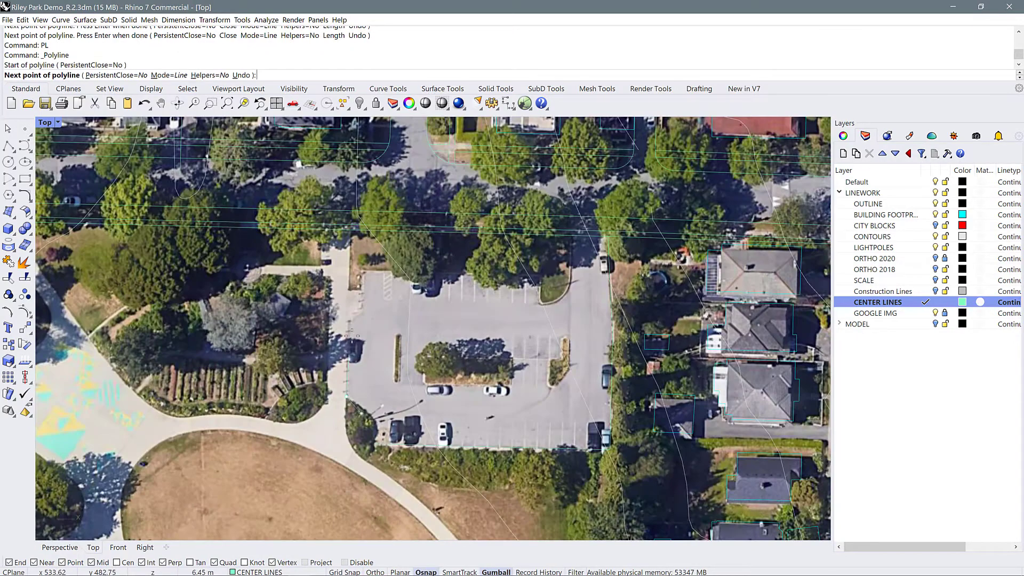
{"action": "scroll", "coordinate": [369, 330], "scroll_direction": "up", "scroll_amount": 8}
{"action": "left_click", "coordinate": [344, 316]}
{"action": "left_click", "coordinate": [377, 288]}
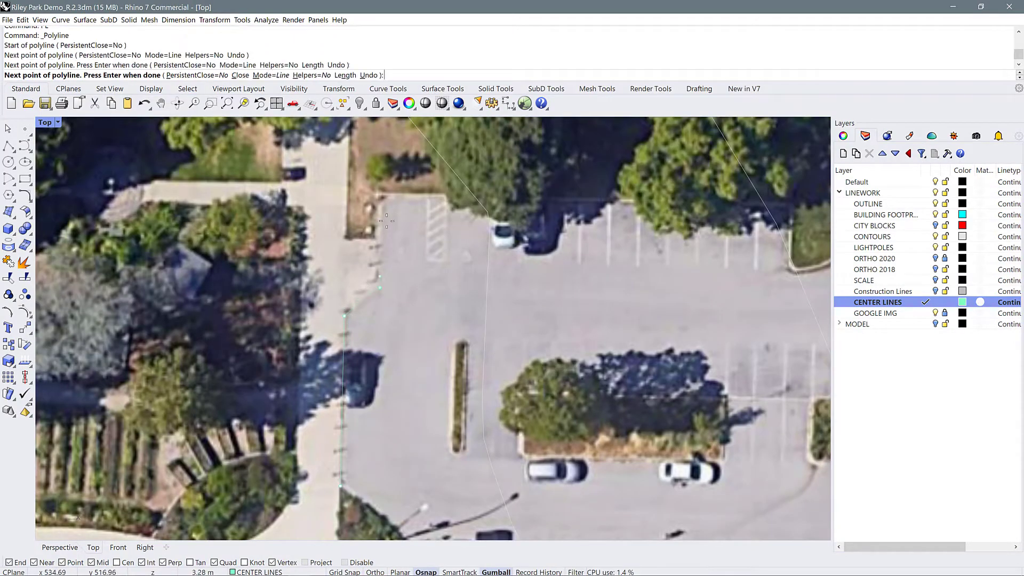
{"action": "left_click", "coordinate": [379, 198]}
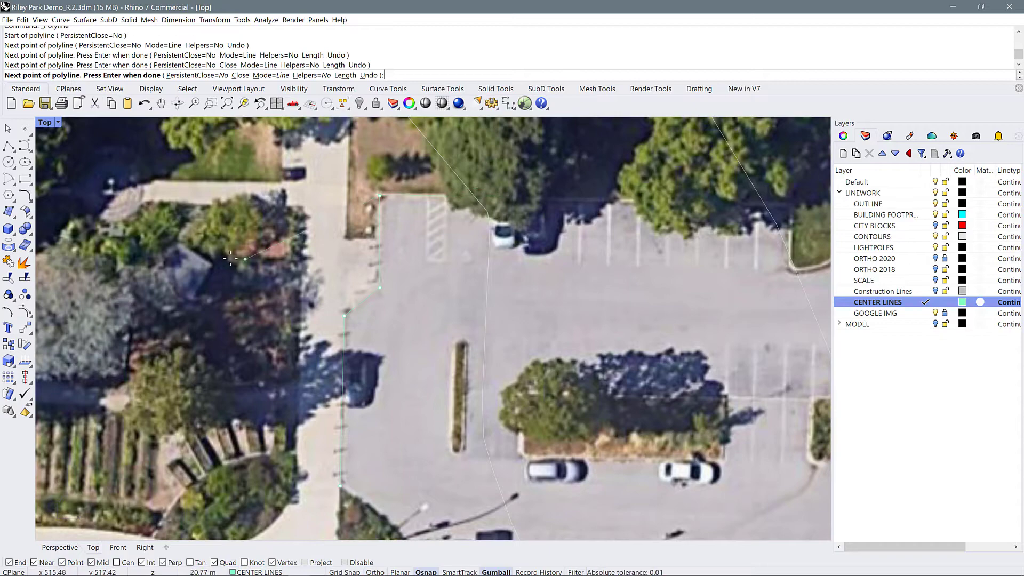
Continue the polyline east along the lot's north edge and down the grass island's west side, then finish it
{"action": "scroll", "coordinate": [230, 258], "scroll_direction": "down", "scroll_amount": 6}
{"action": "scroll", "coordinate": [504, 245], "scroll_direction": "up", "scroll_amount": 10}
{"action": "left_click", "coordinate": [546, 238]}
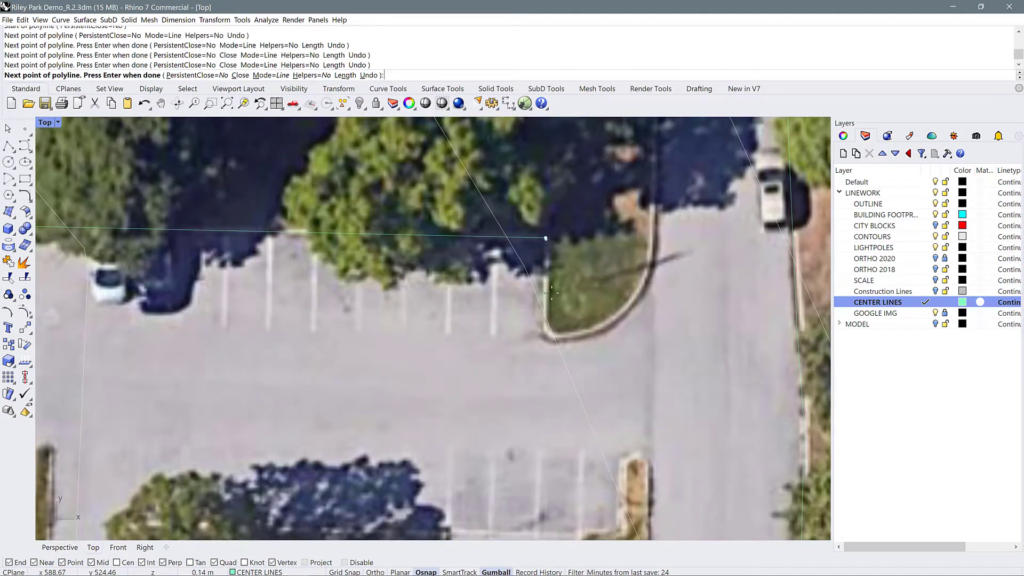
{"action": "left_click", "coordinate": [544, 341]}
{"action": "key", "text": "Return"}
Draw a polyline from the sidewalk line south along the lane's west curb, ending just past the grass island
{"action": "scroll", "coordinate": [462, 399], "scroll_direction": "down", "scroll_amount": 6}
{"action": "scroll", "coordinate": [571, 245], "scroll_direction": "up", "scroll_amount": 4}
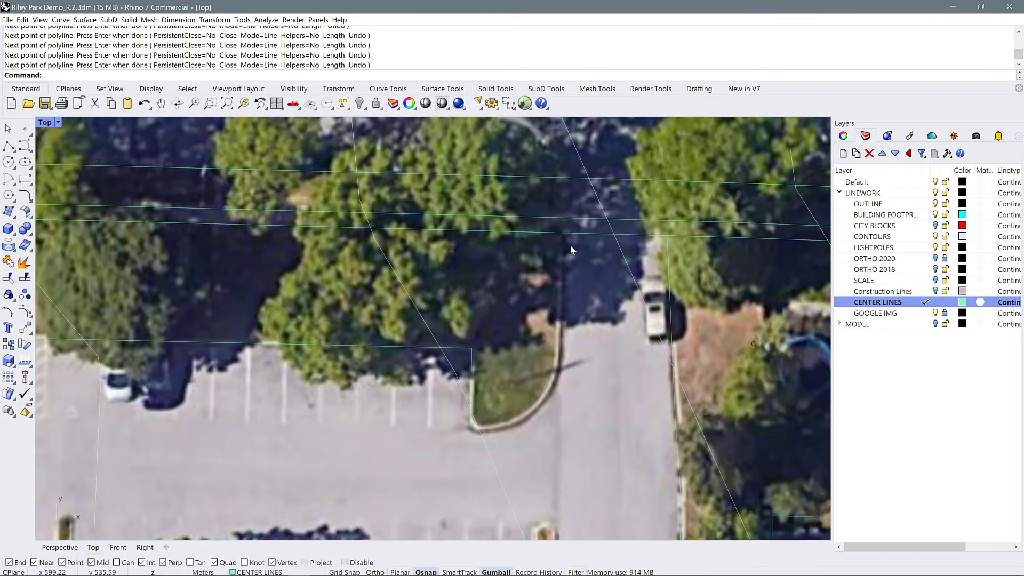
{"action": "type", "text": "PL"}
{"action": "key", "text": "Return"}
{"action": "left_click", "coordinate": [565, 234]}
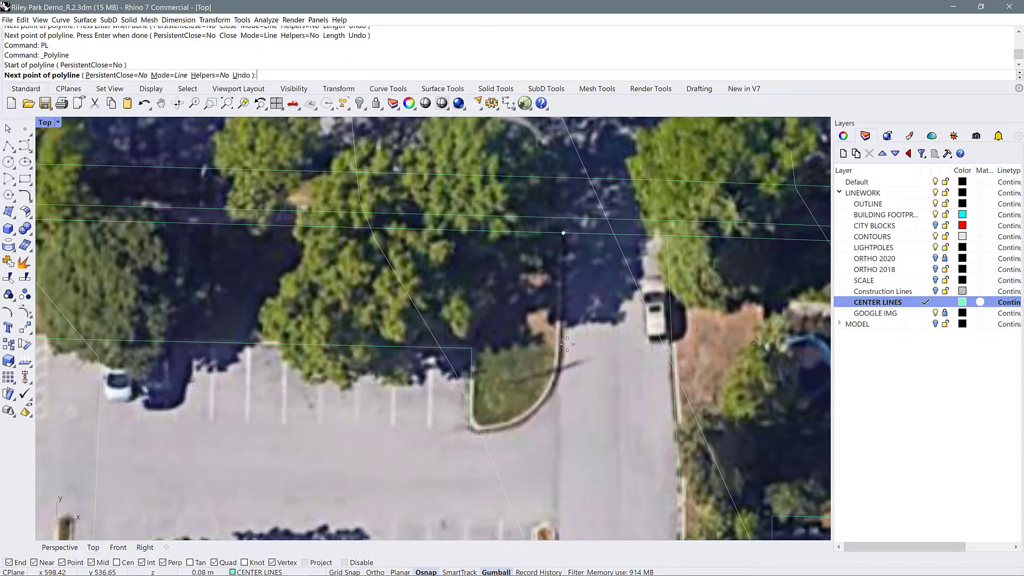
{"action": "left_click", "coordinate": [559, 438]}
{"action": "key", "text": "Return"}
Draw a line from the grass island's southwest corner east to the lane's west edge line
{"action": "type", "text": "PL"}
{"action": "key", "text": "Return"}
{"action": "left_click", "coordinate": [470, 431]}
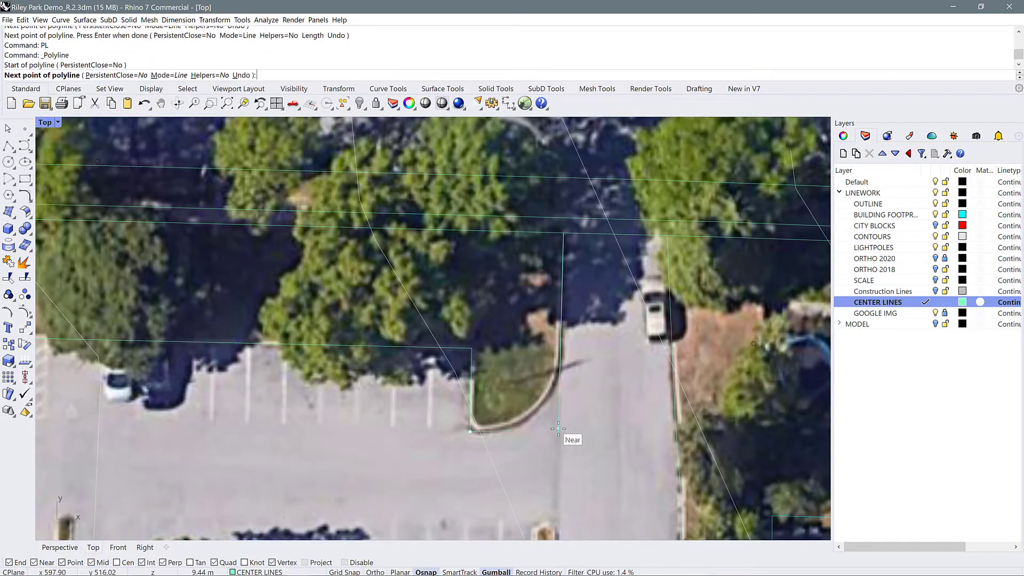
{"action": "left_click", "coordinate": [558, 433]}
{"action": "key", "text": "Return"}
Trace the planting bed's edge at the parking lot's southwest corner with an interpolated curve joining the west and south edge lines
{"action": "scroll", "coordinate": [619, 338], "scroll_direction": "down", "scroll_amount": 6}
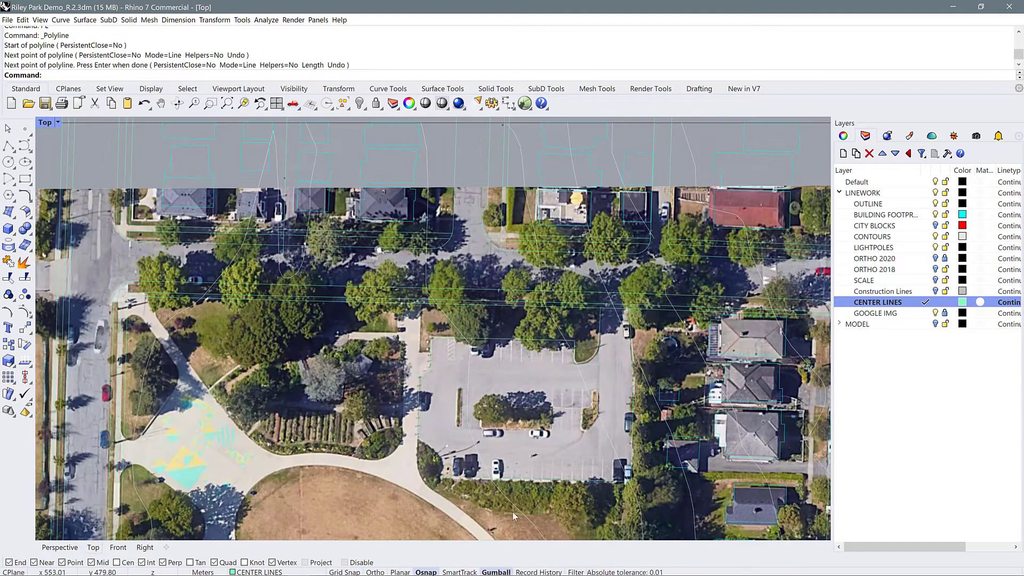
{"action": "scroll", "coordinate": [445, 471], "scroll_direction": "up", "scroll_amount": 8}
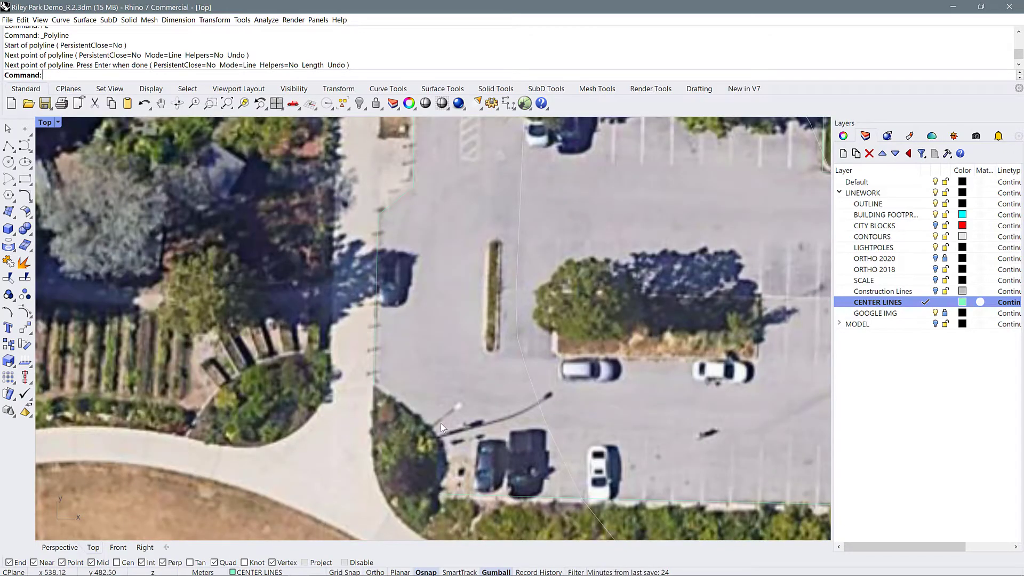
{"action": "left_click", "coordinate": [32, 151]}
{"action": "left_click", "coordinate": [374, 384]}
{"action": "left_click", "coordinate": [427, 423]}
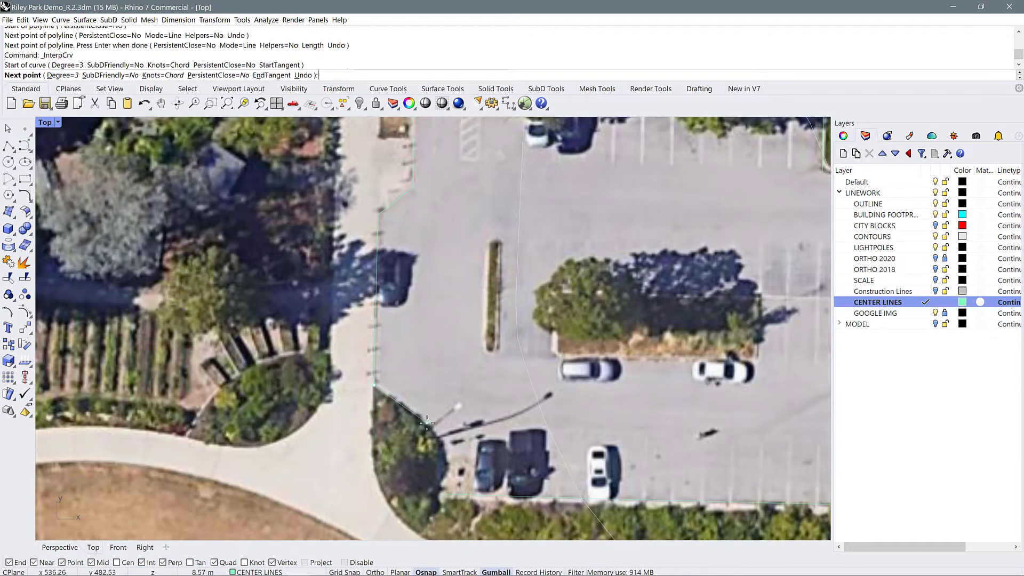
{"action": "left_click", "coordinate": [444, 451]}
{"action": "left_click", "coordinate": [443, 473]}
{"action": "left_click", "coordinate": [442, 497]}
{"action": "key", "text": "Return"}
{"action": "scroll", "coordinate": [588, 508], "scroll_direction": "down", "scroll_amount": 6}
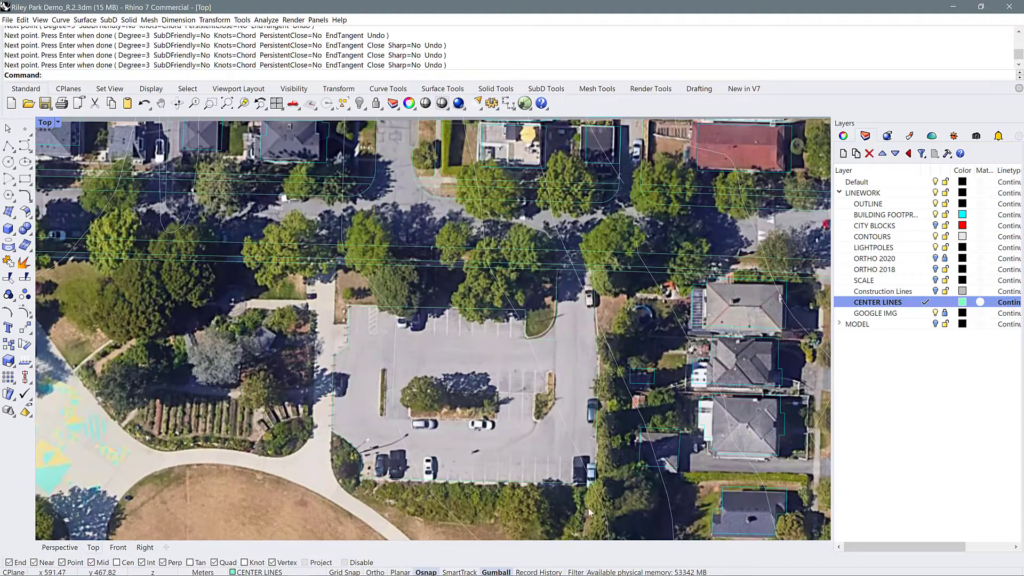
{"action": "scroll", "coordinate": [639, 248], "scroll_direction": "up", "scroll_amount": 3}
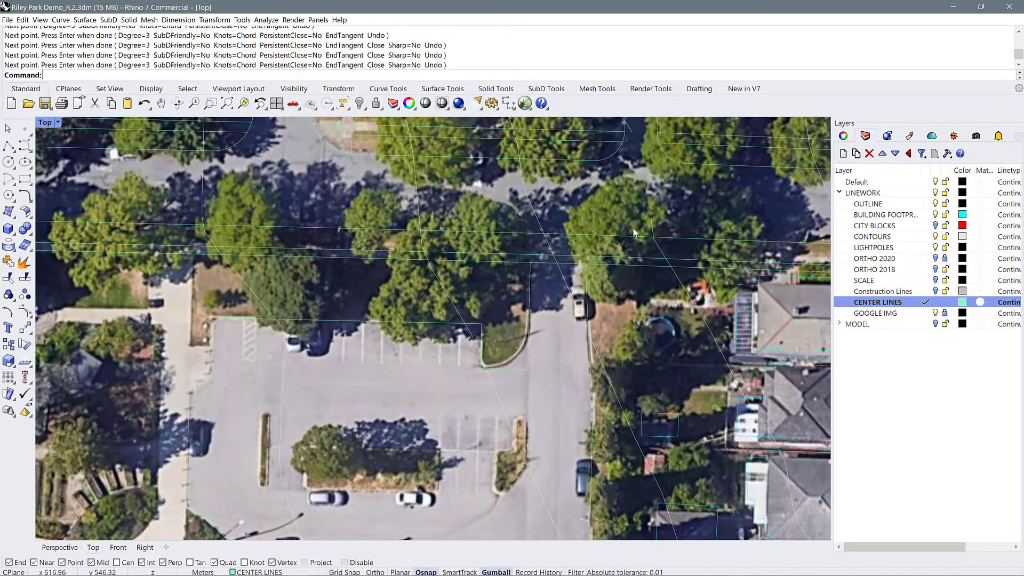
{"action": "type", "text": "F"}
{"action": "key", "text": "Return"}
{"action": "type", "text": "r"}
{"action": "key", "text": "Return"}
{"action": "type", "text": "6"}
Extend both parking lot lane edge lines north to the street's south curb line
{"action": "key", "text": "Return"}
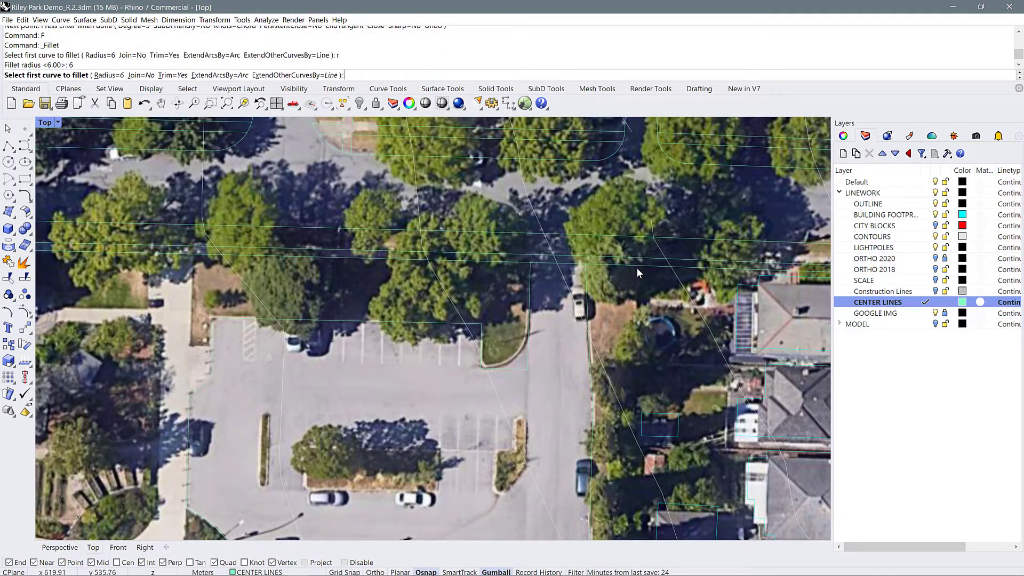
{"action": "left_click", "coordinate": [586, 275]}
{"action": "key", "text": "Escape"}
{"action": "type", "text": "EX"}
{"action": "key", "text": "Return"}
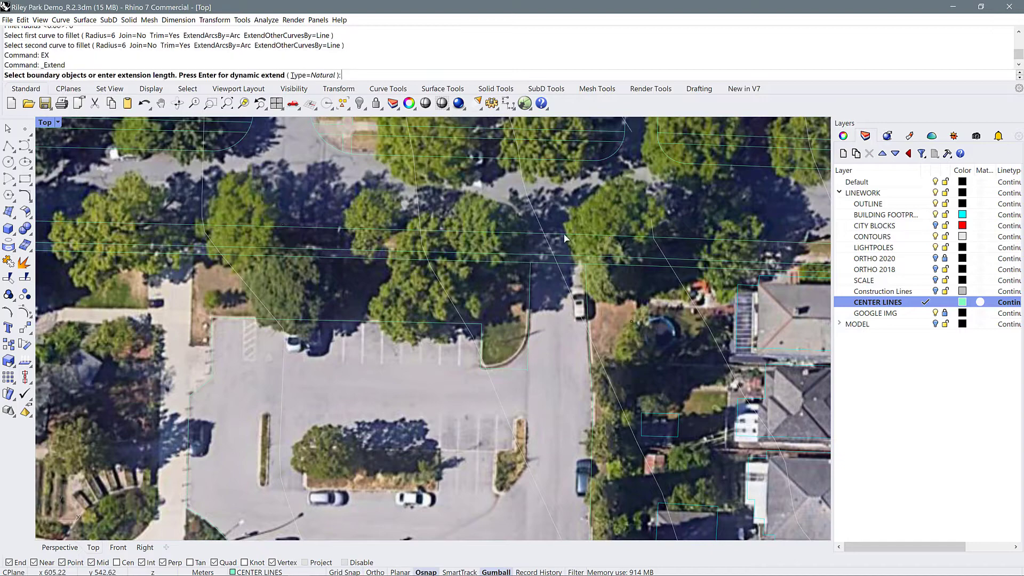
{"action": "left_click", "coordinate": [566, 235]}
{"action": "key", "text": "Return"}
{"action": "left_click", "coordinate": [586, 272]}
{"action": "left_click", "coordinate": [585, 235]}
{"action": "left_click", "coordinate": [530, 269]}
{"action": "key", "text": "Return"}
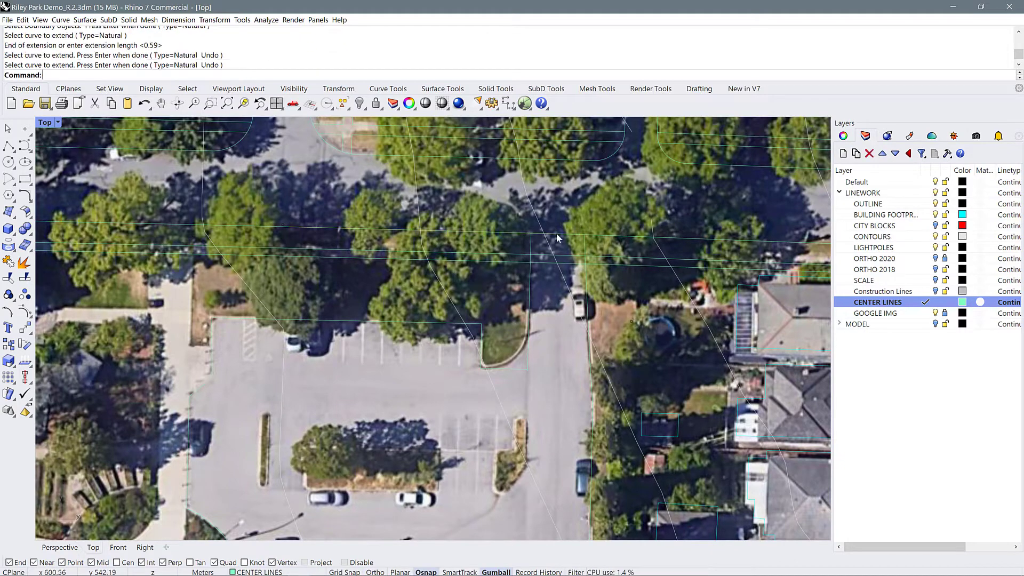
{"action": "left_click", "coordinate": [563, 233]}
{"action": "type", "text": "TR"}
{"action": "key", "text": "Return"}
{"action": "key", "text": "Escape"}
Split the street's south curb line at the lane's west edge line
{"action": "scroll", "coordinate": [563, 234], "scroll_direction": "up", "scroll_amount": 5}
{"action": "type", "text": "SP"}
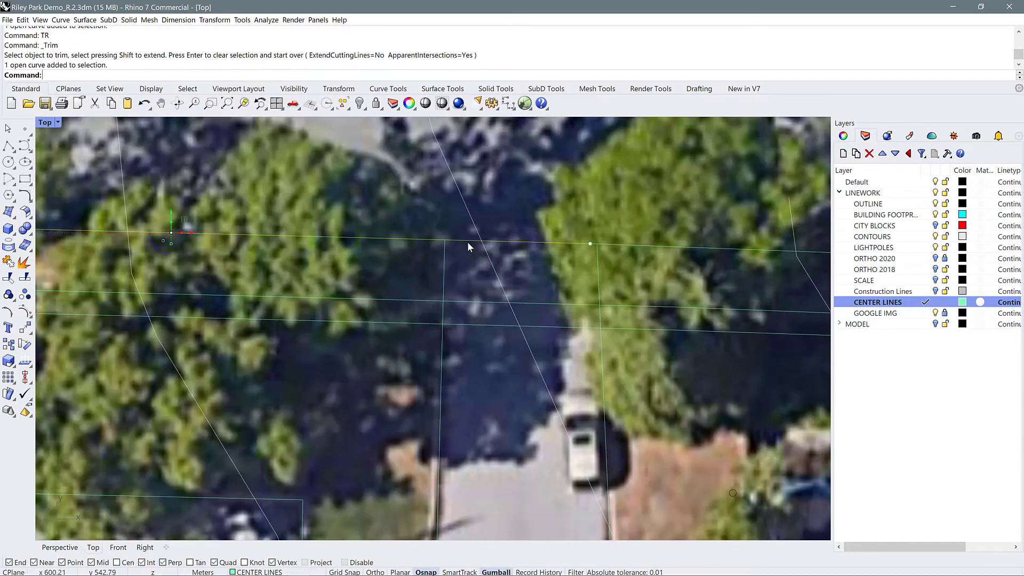
{"action": "key", "text": "Return"}
{"action": "left_click", "coordinate": [445, 254]}
{"action": "key", "text": "Return"}
Fillet the east and west curb corners of the parking lot lane entrance with radius 6
{"action": "type", "text": "F"}
{"action": "key", "text": "Return"}
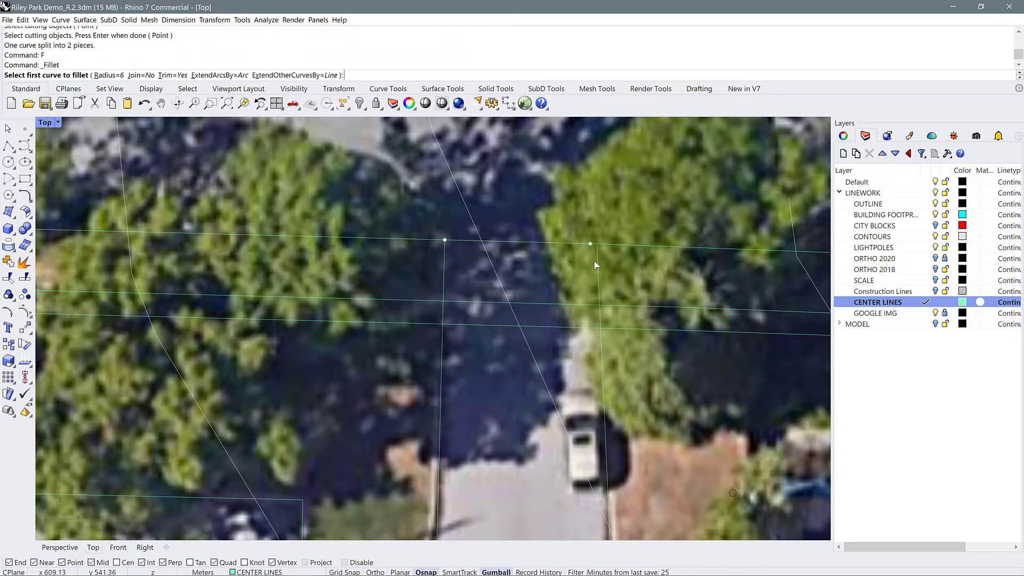
{"action": "left_click", "coordinate": [599, 261]}
{"action": "left_click", "coordinate": [607, 244]}
{"action": "key", "text": "f"}
{"action": "key", "text": "Return"}
{"action": "left_click", "coordinate": [445, 262]}
{"action": "left_click", "coordinate": [428, 240]}
Delete the leftover curb segment crossing the mouth of the parking lot lane
{"action": "scroll", "coordinate": [563, 203], "scroll_direction": "down", "scroll_amount": 2}
{"action": "scroll", "coordinate": [563, 203], "scroll_direction": "down", "scroll_amount": 6}
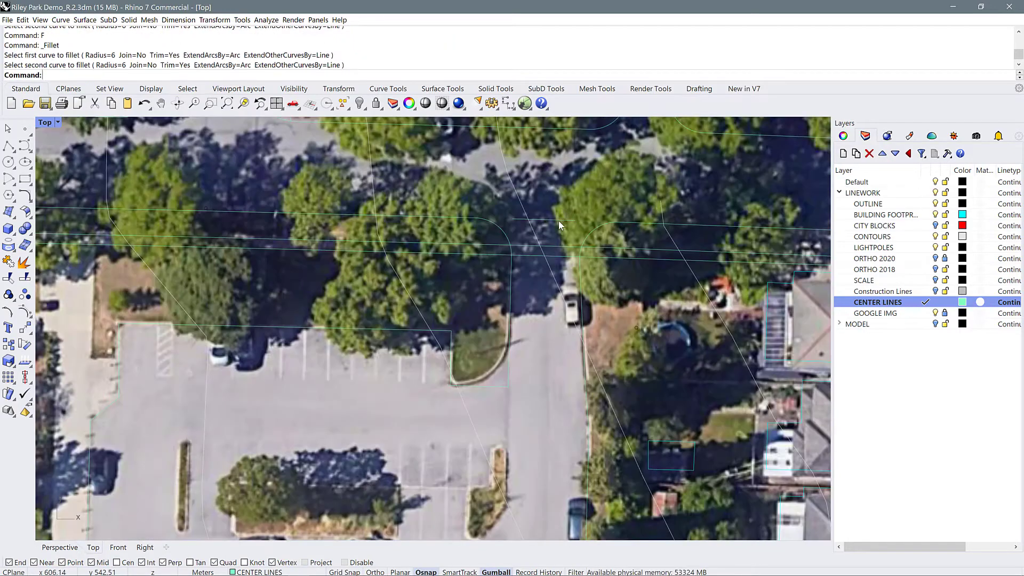
{"action": "left_click", "coordinate": [559, 220]}
{"action": "key", "text": "Delete"}
Fillet the southeast corner of the grass island beside the parking lot lane with radius 8
{"action": "scroll", "coordinate": [574, 230], "scroll_direction": "down", "scroll_amount": 6}
{"action": "scroll", "coordinate": [521, 277], "scroll_direction": "up", "scroll_amount": 9}
{"action": "type", "text": "F"}
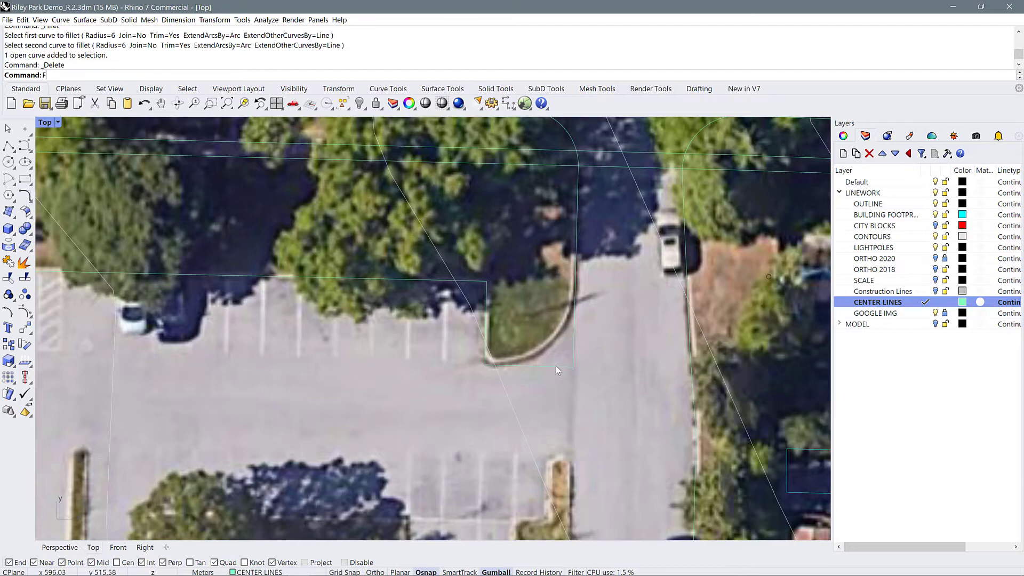
{"action": "key", "text": "Return"}
{"action": "type", "text": "r"}
{"action": "key", "text": "Return"}
{"action": "type", "text": "8"}
{"action": "key", "text": "Return"}
{"action": "left_click", "coordinate": [580, 230]}
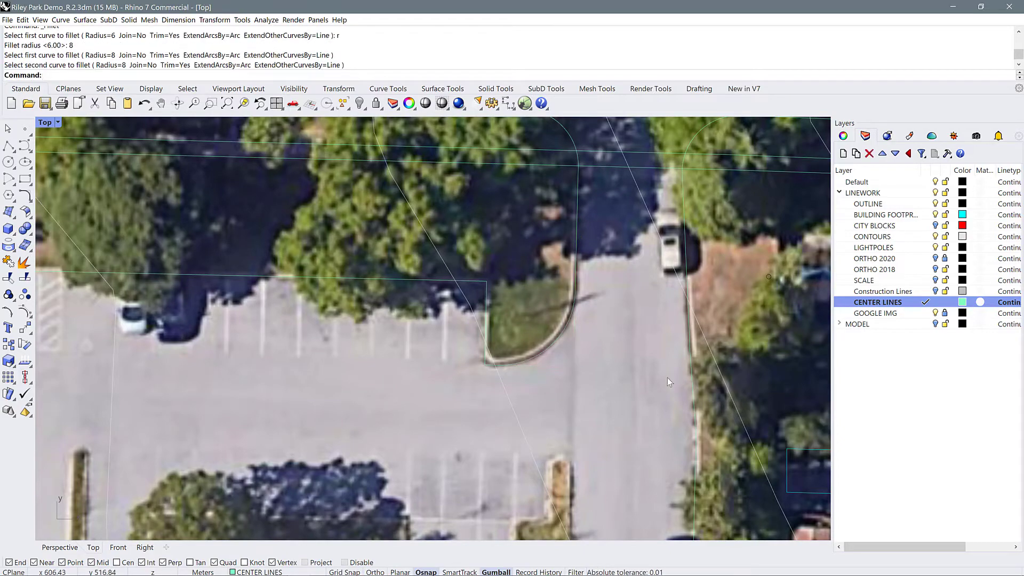
{"action": "scroll", "coordinate": [667, 378], "scroll_direction": "down", "scroll_amount": 8}
{"action": "scroll", "coordinate": [572, 351], "scroll_direction": "up", "scroll_amount": 6}
Select all curves on the CENTER LINES layer and join them
{"action": "left_click", "coordinate": [562, 295]}
{"action": "left_click", "coordinate": [609, 343], "text": "shift"}
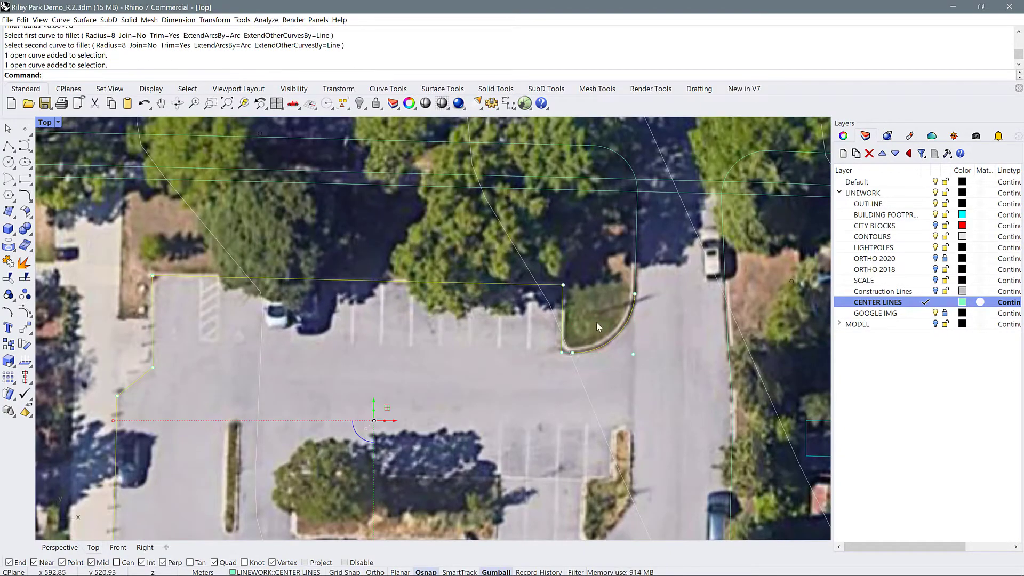
{"action": "right_click", "coordinate": [874, 303]}
{"action": "left_click", "coordinate": [907, 439]}
{"action": "scroll", "coordinate": [554, 356], "scroll_direction": "down", "scroll_amount": 5}
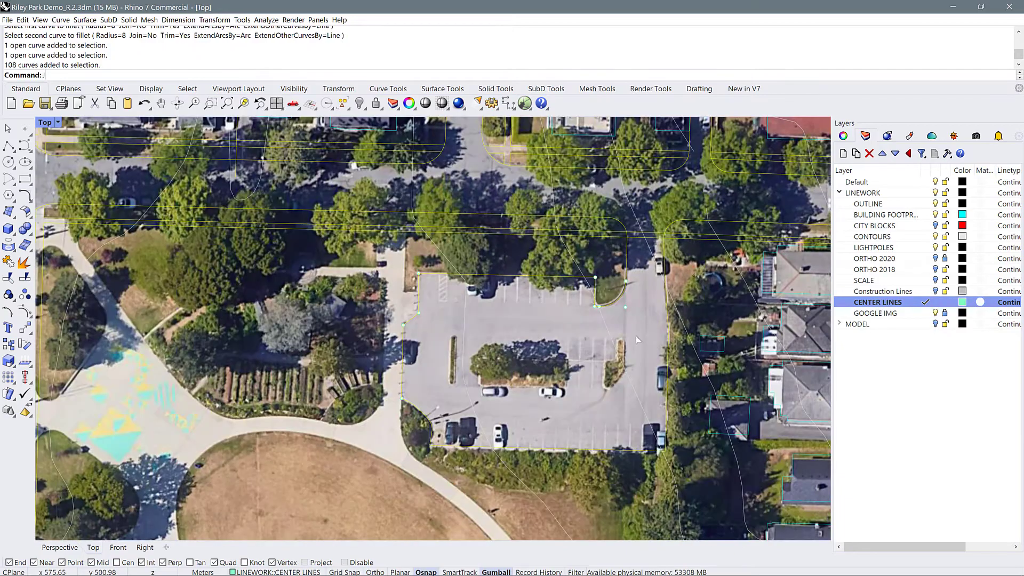
{"action": "type", "text": "J"}
{"action": "key", "text": "Return"}
Trim the sidewalk lines crossing the parking lot lane entrance between its two curbs
{"action": "scroll", "coordinate": [650, 244], "scroll_direction": "up", "scroll_amount": 8}
{"action": "left_click", "coordinate": [650, 244]}
{"action": "type", "text": "TR"}
{"action": "key", "text": "Return"}
{"action": "left_click", "coordinate": [592, 279]}
{"action": "left_click", "coordinate": [576, 265]}
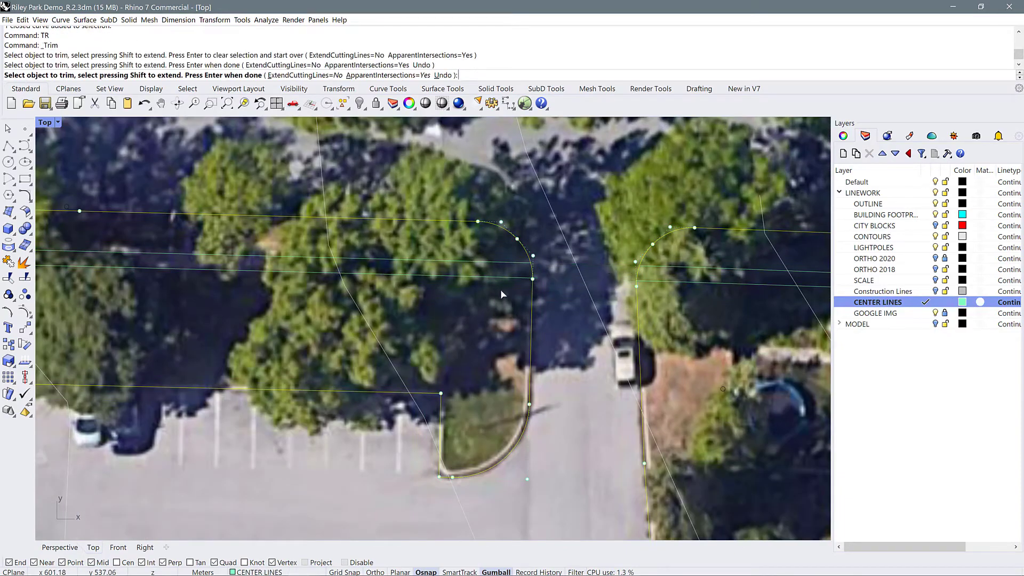
{"action": "scroll", "coordinate": [483, 297], "scroll_direction": "down", "scroll_amount": 10}
{"action": "scroll", "coordinate": [760, 303], "scroll_direction": "up", "scroll_amount": 8}
{"action": "right_click_drag", "start_coordinate": [760, 303], "coordinate": [584, 322]}
{"action": "scroll", "coordinate": [589, 308], "scroll_direction": "up", "scroll_amount": 5}
{"action": "key", "text": "Return"}
Trim the sidewalk lines crossing the side street east of the parking lot between its rounded curb corners
{"action": "left_click", "coordinate": [589, 307]}
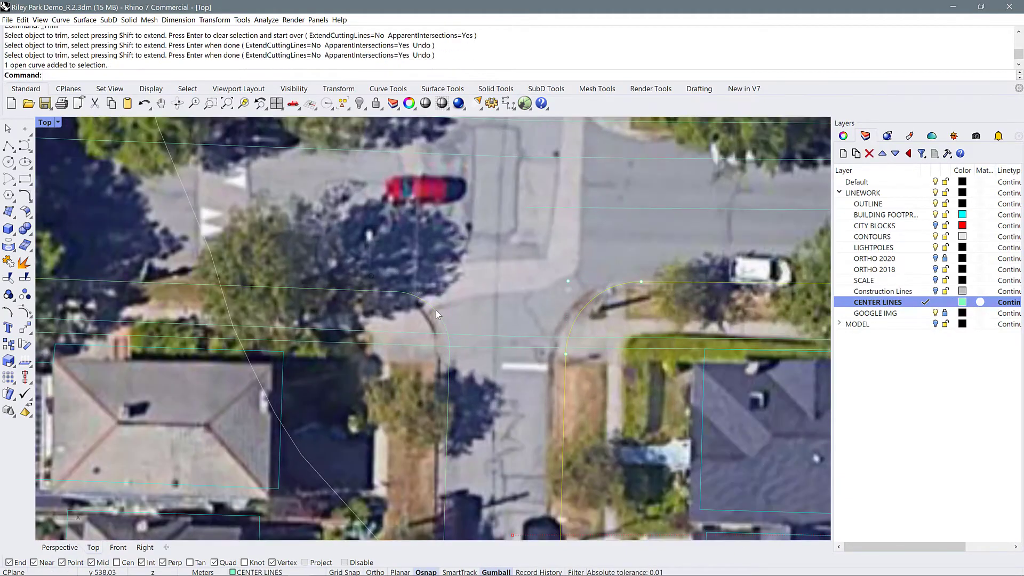
{"action": "left_click", "coordinate": [437, 310], "text": "shift"}
{"action": "type", "text": "TR"}
{"action": "key", "text": "Return"}
{"action": "scroll", "coordinate": [556, 265], "scroll_direction": "down", "scroll_amount": 10}
{"action": "left_click", "coordinate": [555, 265]}
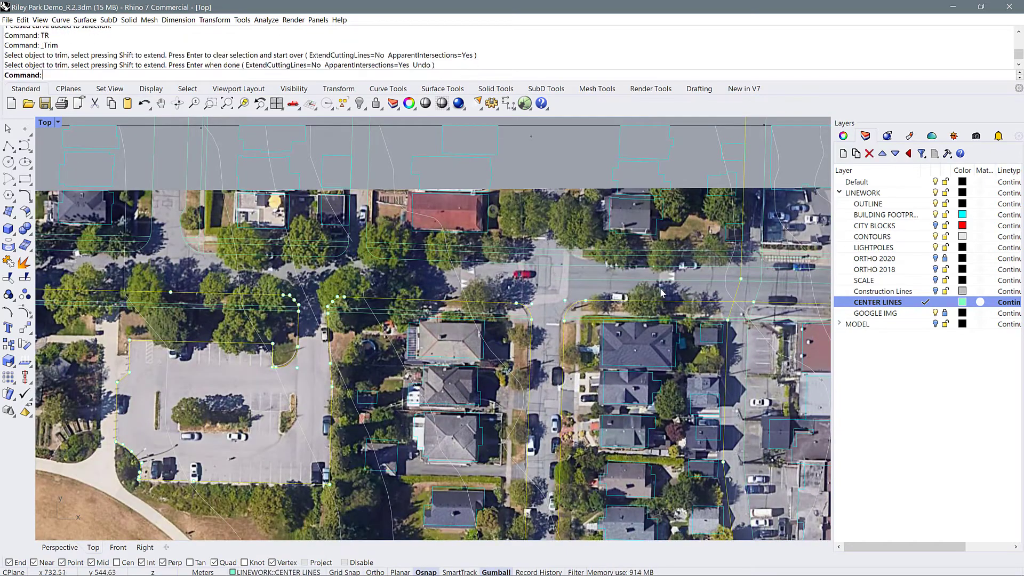
Delete the stray line running east along the northern street from the side street intersection
{"action": "scroll", "coordinate": [763, 302], "scroll_direction": "up", "scroll_amount": 7}
{"action": "left_click", "coordinate": [509, 269]}
{"action": "scroll", "coordinate": [510, 269], "scroll_direction": "down", "scroll_amount": 10}
{"action": "right_click_drag", "start_coordinate": [510, 269], "coordinate": [428, 287]}
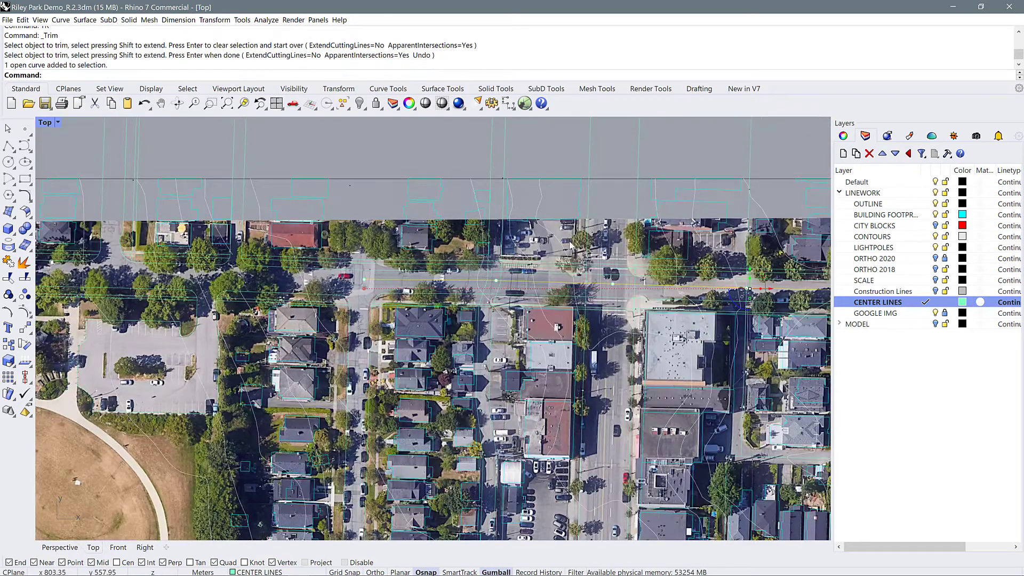
{"action": "key", "text": "Delete"}
Trim the street and alley lines that extend past the north edge of the site outline rectangle
{"action": "scroll", "coordinate": [627, 215], "scroll_direction": "down", "scroll_amount": 8}
{"action": "left_click", "coordinate": [628, 212]}
{"action": "scroll", "coordinate": [554, 223], "scroll_direction": "down", "scroll_amount": 5}
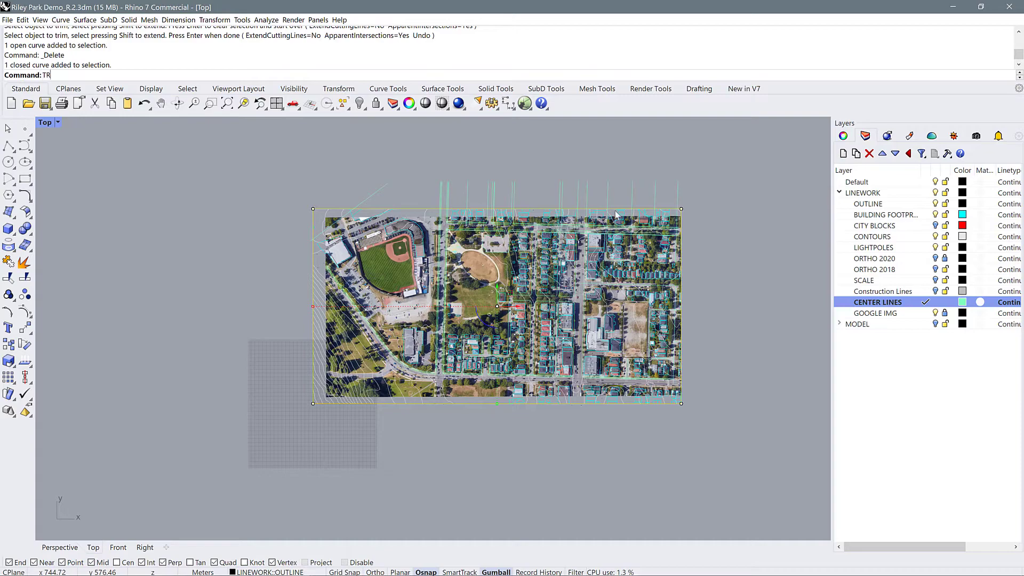
{"action": "key", "text": "Return"}
{"action": "left_click_drag", "start_coordinate": [361, 177], "coordinate": [360, 175]}
{"action": "scroll", "coordinate": [670, 408], "scroll_direction": "up", "scroll_amount": 10}
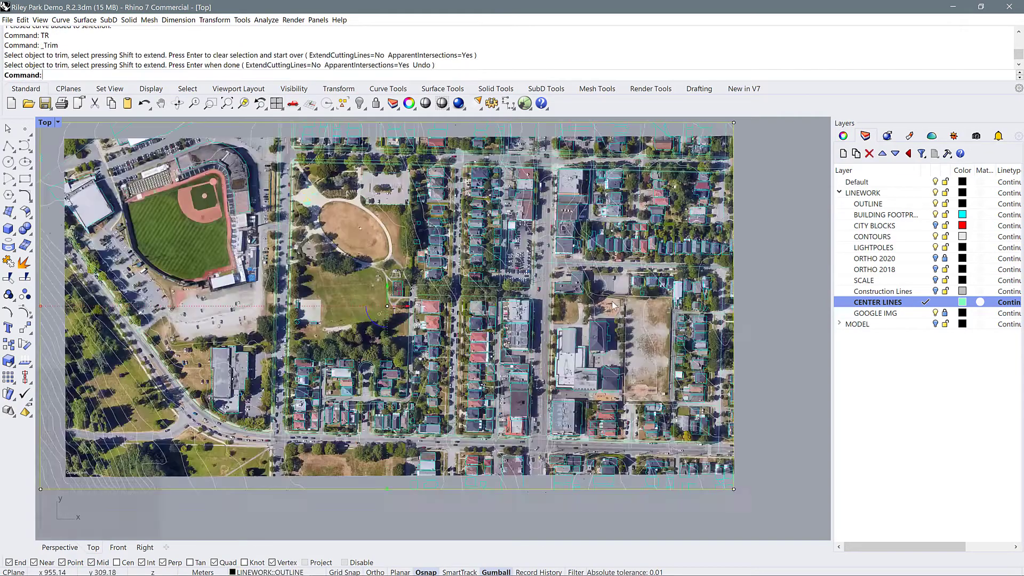
{"action": "key", "text": "Return"}
Hide the GOOGLE IMG layer and trim the sidewalk lines crossing the gap between the two southern block curbs
{"action": "scroll", "coordinate": [646, 404], "scroll_direction": "down", "scroll_amount": 10}
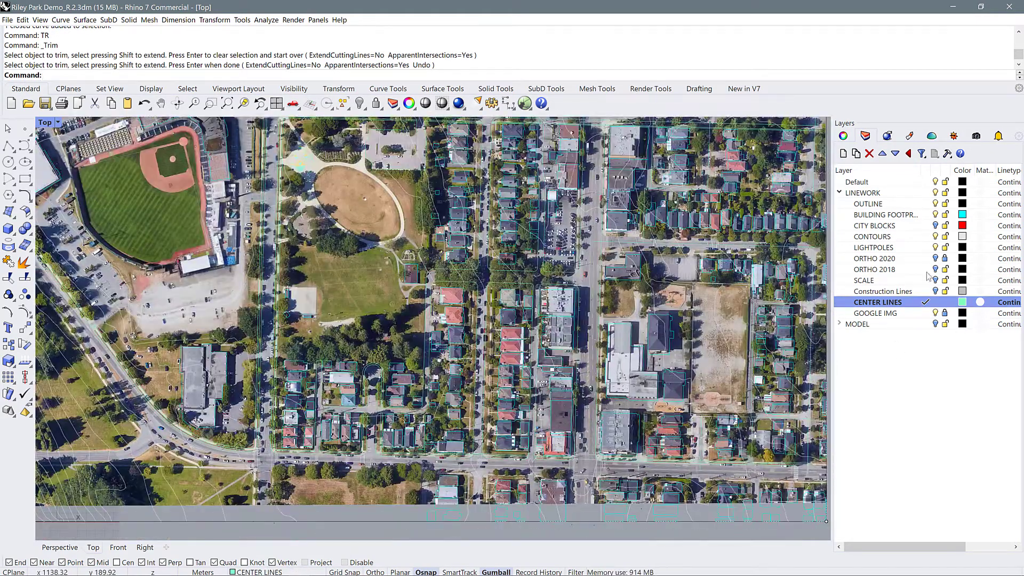
{"action": "left_click", "coordinate": [936, 314]}
{"action": "scroll", "coordinate": [495, 465], "scroll_direction": "up", "scroll_amount": 15}
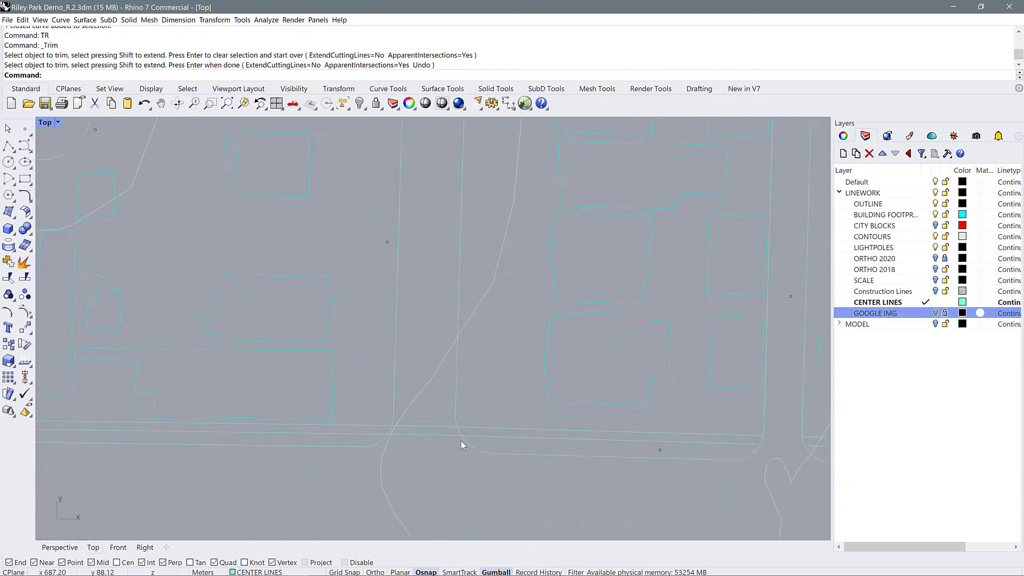
{"action": "left_click", "coordinate": [462, 437]}
{"action": "left_click", "coordinate": [395, 394], "text": "shift"}
{"action": "type", "text": "tr"}
{"action": "key", "text": "Return"}
{"action": "left_click_drag", "start_coordinate": [430, 453], "coordinate": [416, 422]}
{"action": "scroll", "coordinate": [335, 452], "scroll_direction": "down", "scroll_amount": 13}
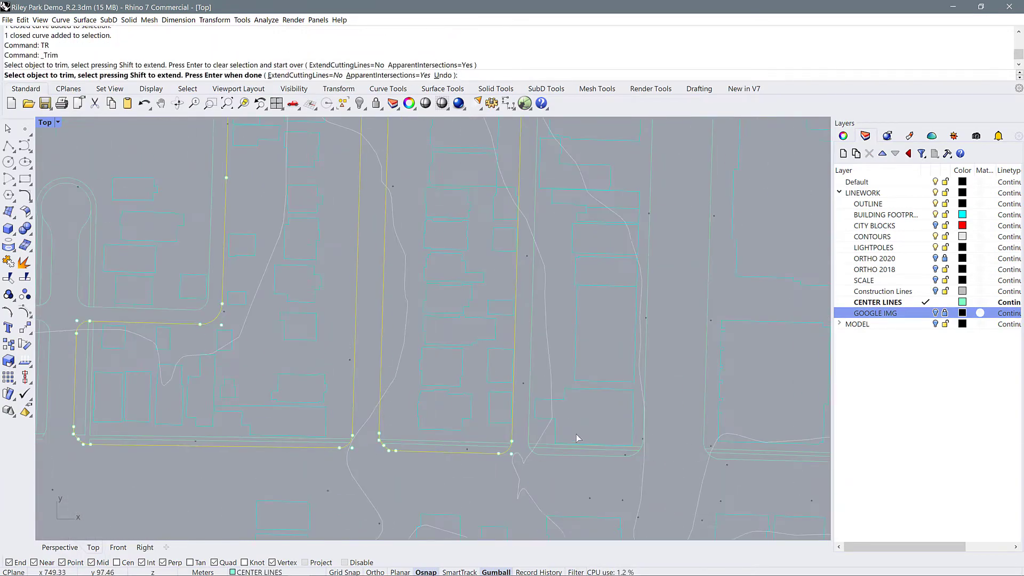
{"action": "scroll", "coordinate": [568, 470], "scroll_direction": "down", "scroll_amount": 4}
{"action": "scroll", "coordinate": [758, 472], "scroll_direction": "up", "scroll_amount": 4}
{"action": "key", "text": "Return"}
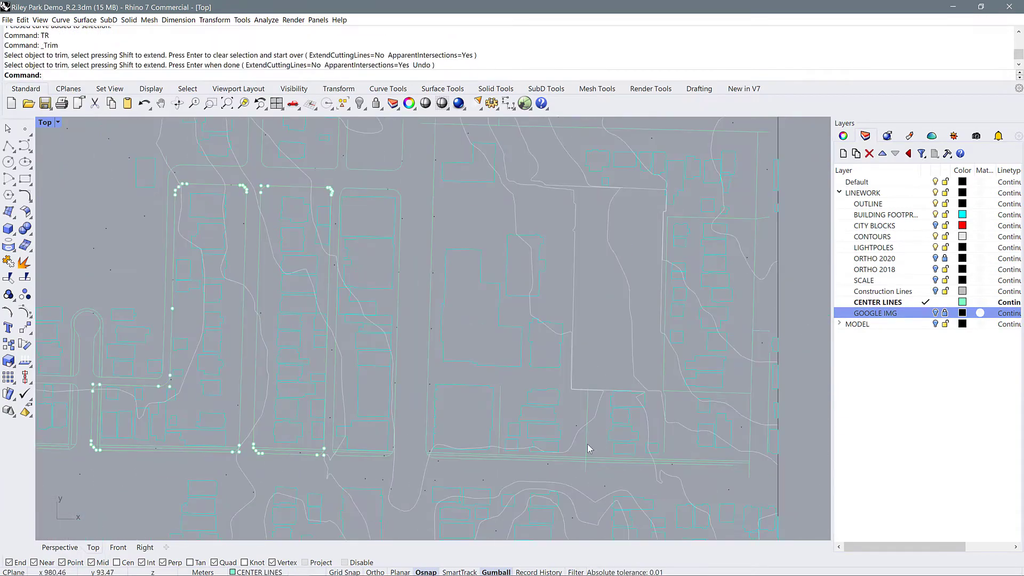
Extend the southern street's curb line east to meet the vertical line near the site's east edge
{"action": "left_click", "coordinate": [586, 443]}
{"action": "scroll", "coordinate": [759, 469], "scroll_direction": "up", "scroll_amount": 4}
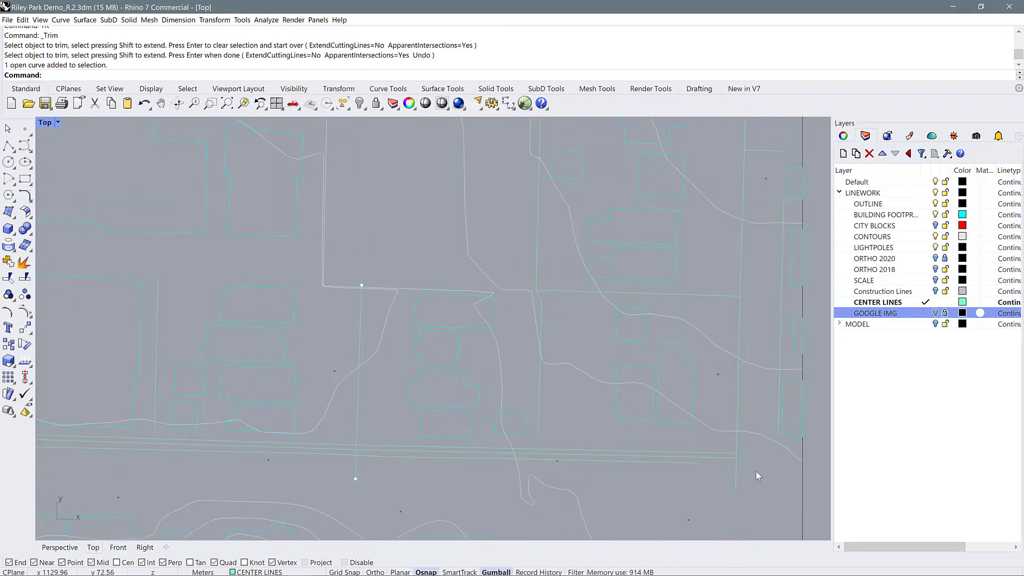
{"action": "key", "text": "Return"}
{"action": "left_click", "coordinate": [737, 469]}
{"action": "key", "text": "Return"}
{"action": "left_click", "coordinate": [694, 463]}
{"action": "key", "text": "Return"}
{"action": "scroll", "coordinate": [737, 474], "scroll_direction": "down", "scroll_amount": 4}
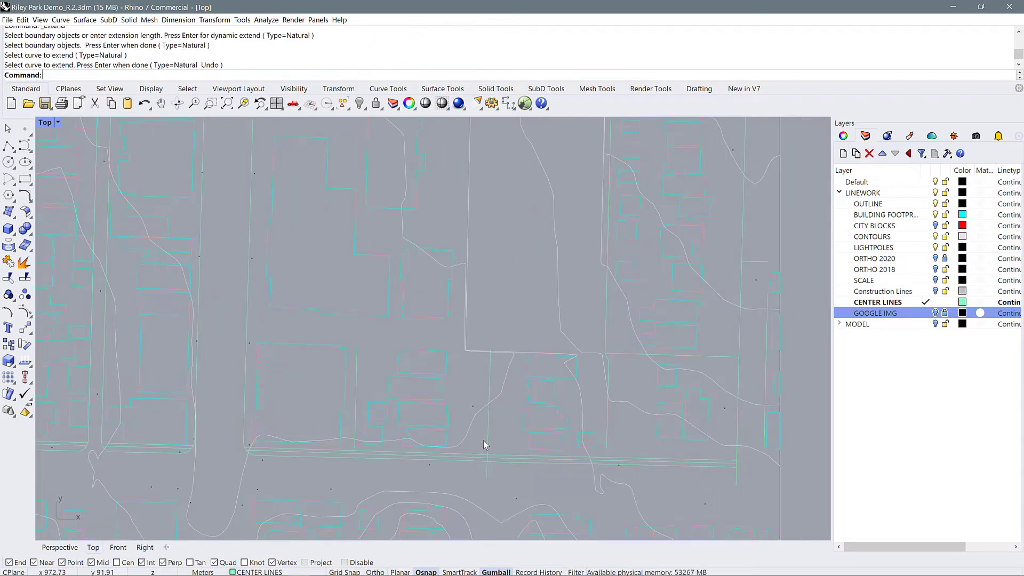
Delete the vertical line crossing the curb and sidewalk lines in the site's southeast block
{"action": "left_click", "coordinate": [485, 443]}
{"action": "scroll", "coordinate": [667, 471], "scroll_direction": "down", "scroll_amount": 5}
{"action": "key", "text": "Delete"}
Trim the overhanging line ends where the southern curb meets the vertical line near the east edge
{"action": "scroll", "coordinate": [707, 468], "scroll_direction": "up", "scroll_amount": 8}
{"action": "left_click", "coordinate": [684, 466]}
{"action": "type", "text": "TR"}
{"action": "key", "text": "Return"}
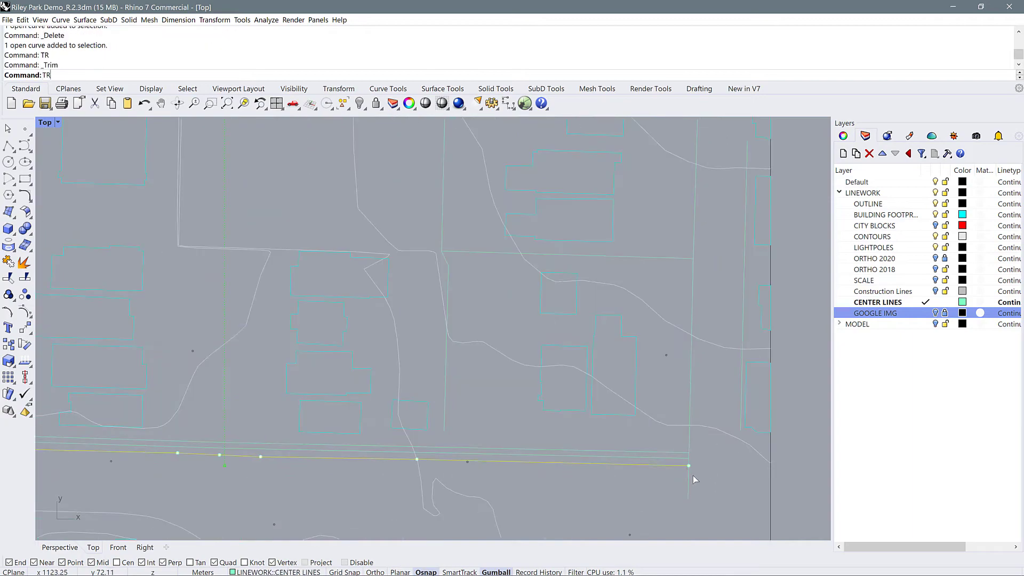
{"action": "left_click", "coordinate": [693, 476]}
{"action": "scroll", "coordinate": [487, 247], "scroll_direction": "up", "scroll_amount": 8}
{"action": "left_click", "coordinate": [472, 315]}
{"action": "type", "text": "TR"}
{"action": "key", "text": "Return"}
{"action": "left_click", "coordinate": [466, 310]}
{"action": "key", "text": "Return"}
{"action": "scroll", "coordinate": [576, 320], "scroll_direction": "down", "scroll_amount": 8}
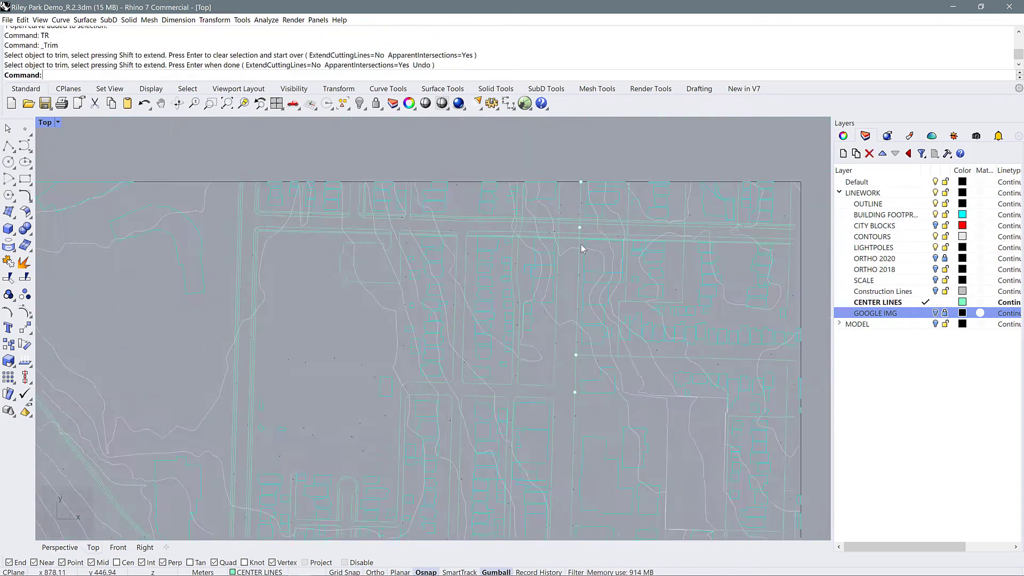
Hide the LIGHTPOLES and CONTOURS layers and trim the overlapping lines inside the main northern street intersection
{"action": "scroll", "coordinate": [581, 239], "scroll_direction": "up", "scroll_amount": 8}
{"action": "left_click", "coordinate": [935, 247]}
{"action": "left_click", "coordinate": [935, 236]}
{"action": "left_click_drag", "start_coordinate": [607, 356], "coordinate": [497, 255]}
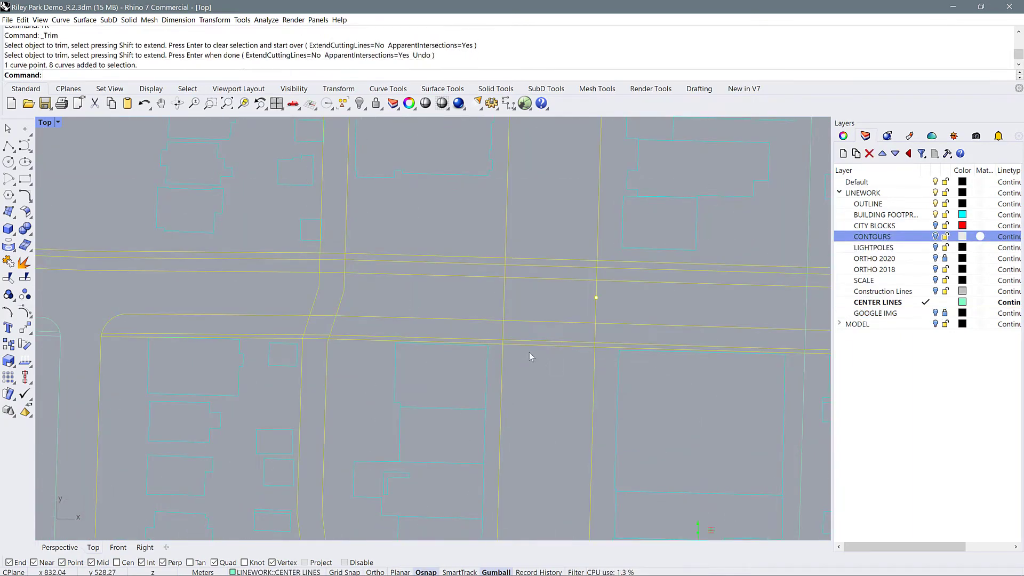
{"action": "type", "text": "TR"}
{"action": "key", "text": "Return"}
{"action": "left_click_drag", "start_coordinate": [617, 307], "coordinate": [427, 244]}
{"action": "scroll", "coordinate": [579, 317], "scroll_direction": "down", "scroll_amount": 4}
{"action": "key", "text": "Return"}
{"action": "scroll", "coordinate": [496, 328], "scroll_direction": "up", "scroll_amount": 8}
Trim the sidewalk and curb lines across the alley and its east edge through the street, undoing wrong cuts
{"action": "type", "text": "TR"}
{"action": "key", "text": "Return"}
{"action": "left_click_drag", "start_coordinate": [456, 303], "coordinate": [447, 247]}
{"action": "left_click_drag", "start_coordinate": [446, 398], "coordinate": [438, 341]}
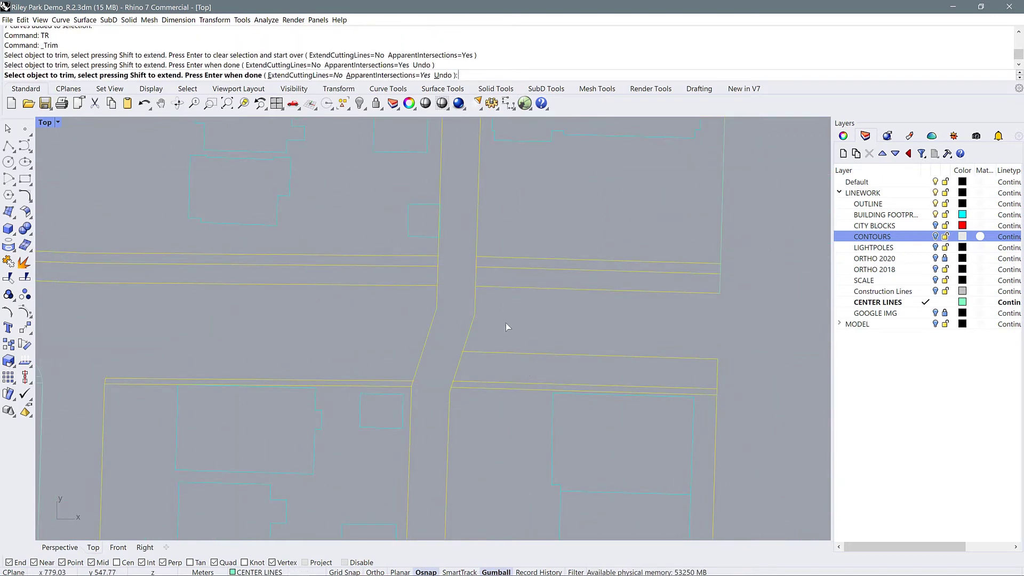
{"action": "key", "text": "ctrl+z"}
{"action": "left_click_drag", "start_coordinate": [434, 391], "coordinate": [430, 374]}
{"action": "left_click", "coordinate": [440, 351]}
{"action": "key", "text": "ctrl+z"}
{"action": "left_click", "coordinate": [474, 303]}
{"action": "left_click", "coordinate": [433, 320]}
{"action": "key", "text": "ctrl+z"}
{"action": "key", "text": "Return"}
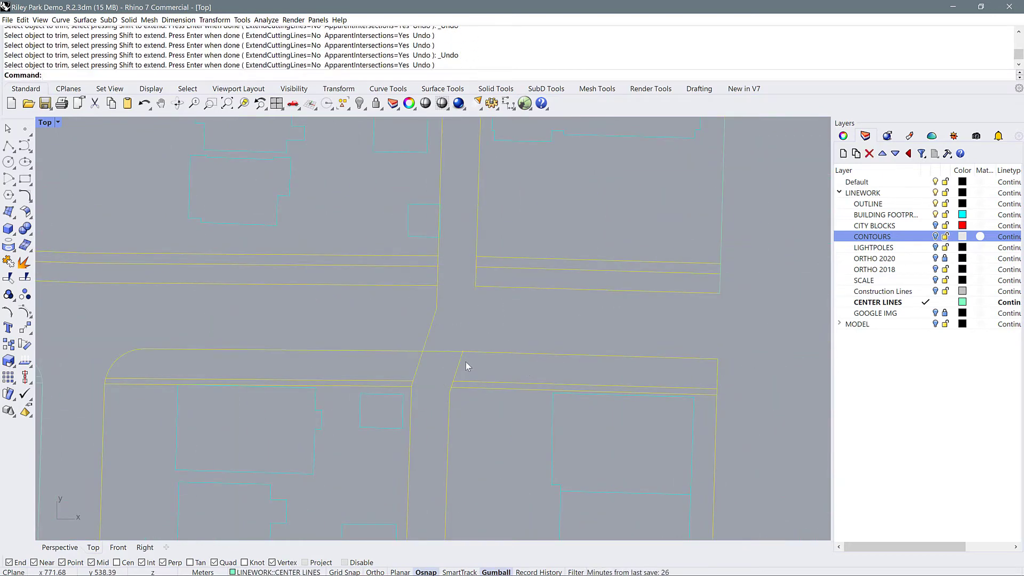
Trim the south curb across the alley mouth and the alley's west edge where it crosses the street
{"action": "left_click", "coordinate": [460, 351], "text": "shift"}
{"action": "type", "text": "X TR"}
{"action": "left_click", "coordinate": [433, 351]}
{"action": "left_click", "coordinate": [429, 333]}
{"action": "left_click", "coordinate": [437, 304]}
{"action": "key", "text": "ctrl+z"}
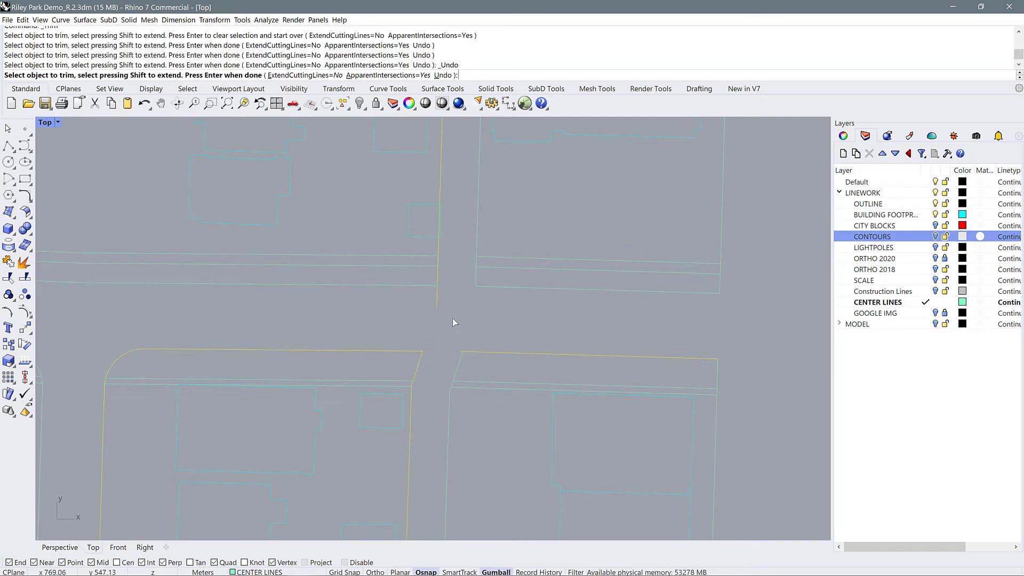
{"action": "key", "text": "Return"}
{"action": "left_click", "coordinate": [428, 286]}
{"action": "type", "text": "TR"}
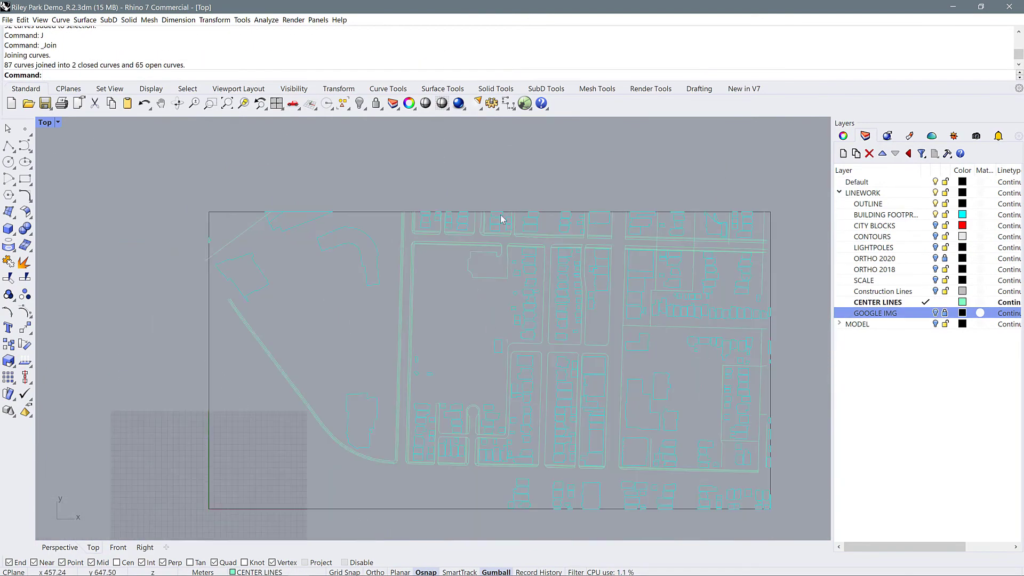
Examine the joined street linework without the aerial image, from the northern blocks to the cul-de-sac and southern blocks
{"action": "scroll", "coordinate": [507, 235], "scroll_direction": "up", "scroll_amount": 11}
{"action": "scroll", "coordinate": [470, 252], "scroll_direction": "down", "scroll_amount": 10}
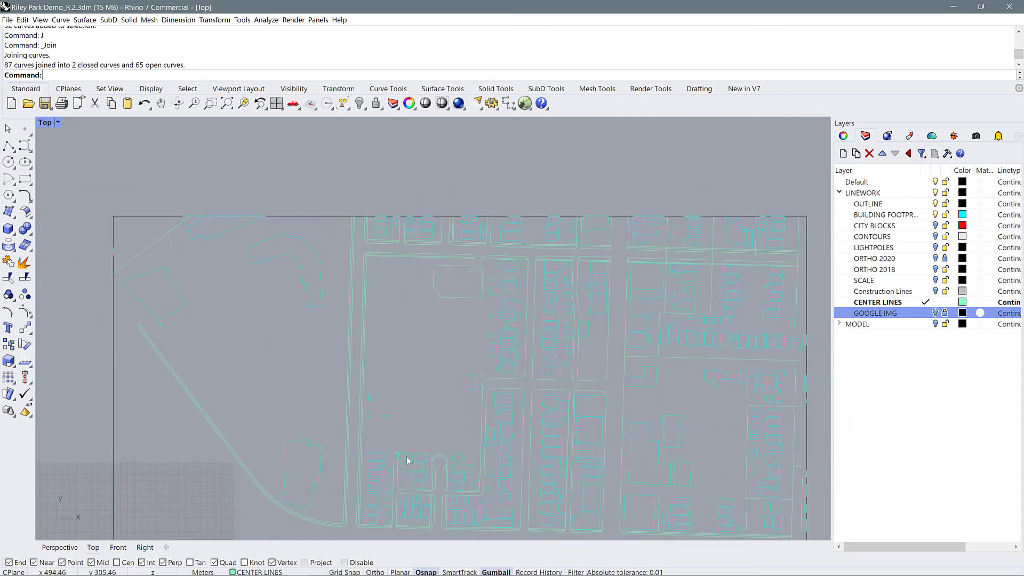
{"action": "scroll", "coordinate": [407, 459], "scroll_direction": "up", "scroll_amount": 6}
{"action": "right_click_drag", "start_coordinate": [471, 358], "coordinate": [482, 290]}
{"action": "scroll", "coordinate": [478, 401], "scroll_direction": "up", "scroll_amount": 7}
{"action": "scroll", "coordinate": [486, 282], "scroll_direction": "down", "scroll_amount": 9}
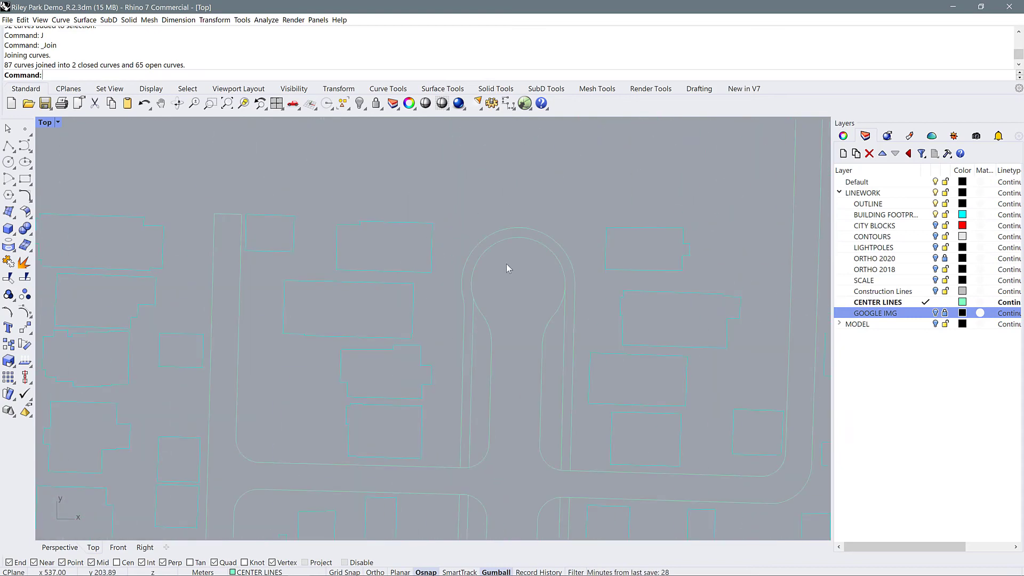
{"action": "right_click_drag", "start_coordinate": [640, 316], "coordinate": [516, 477]}
{"action": "scroll", "coordinate": [463, 449], "scroll_direction": "down", "scroll_amount": 6}
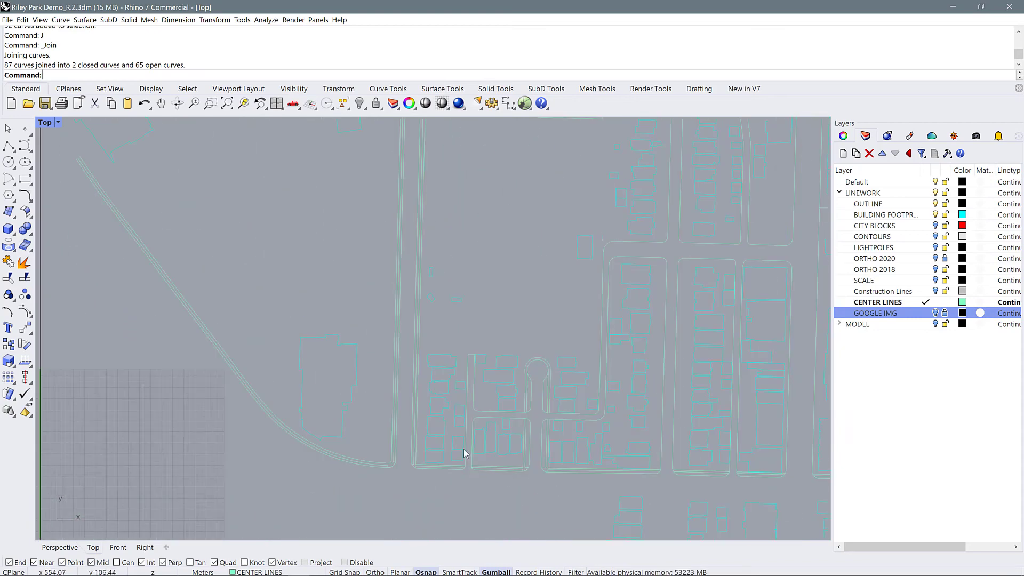